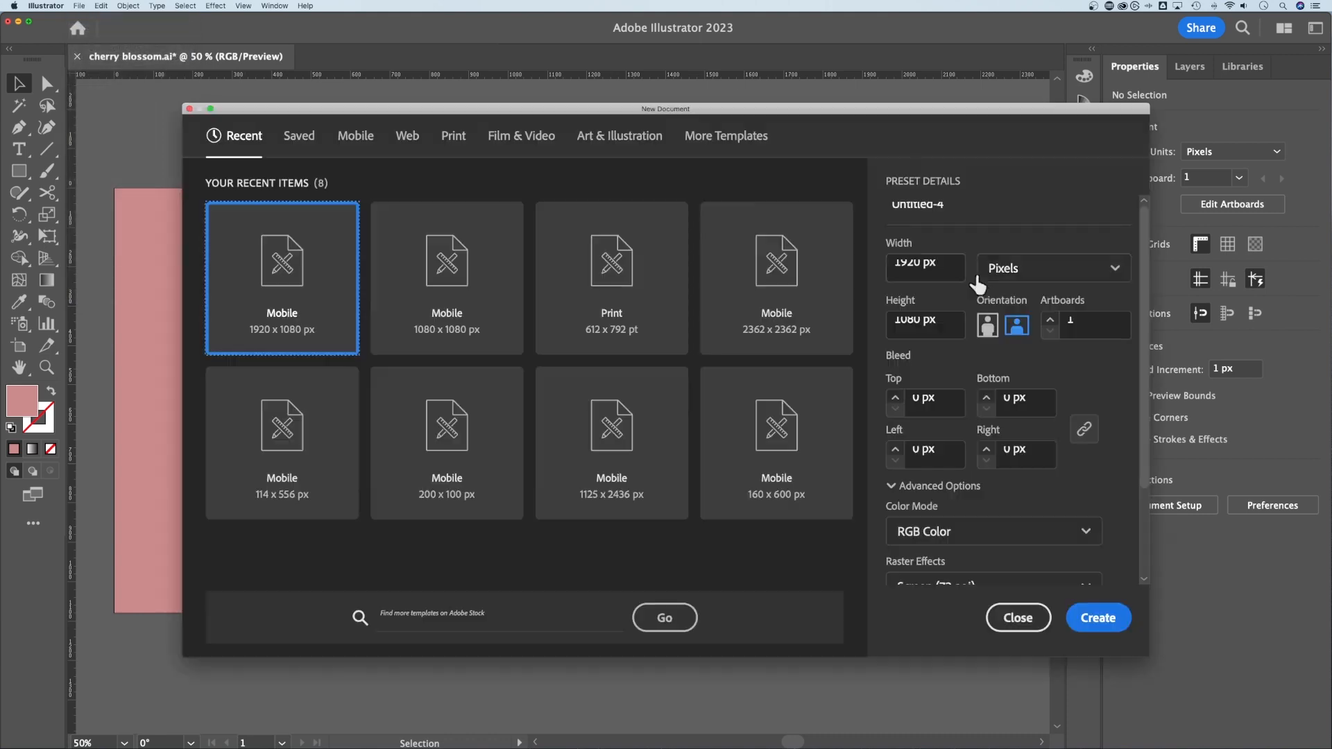
Step: Create a new 1920 × 1080 px landscape document in RGB color
click(898, 269)
click(951, 331)
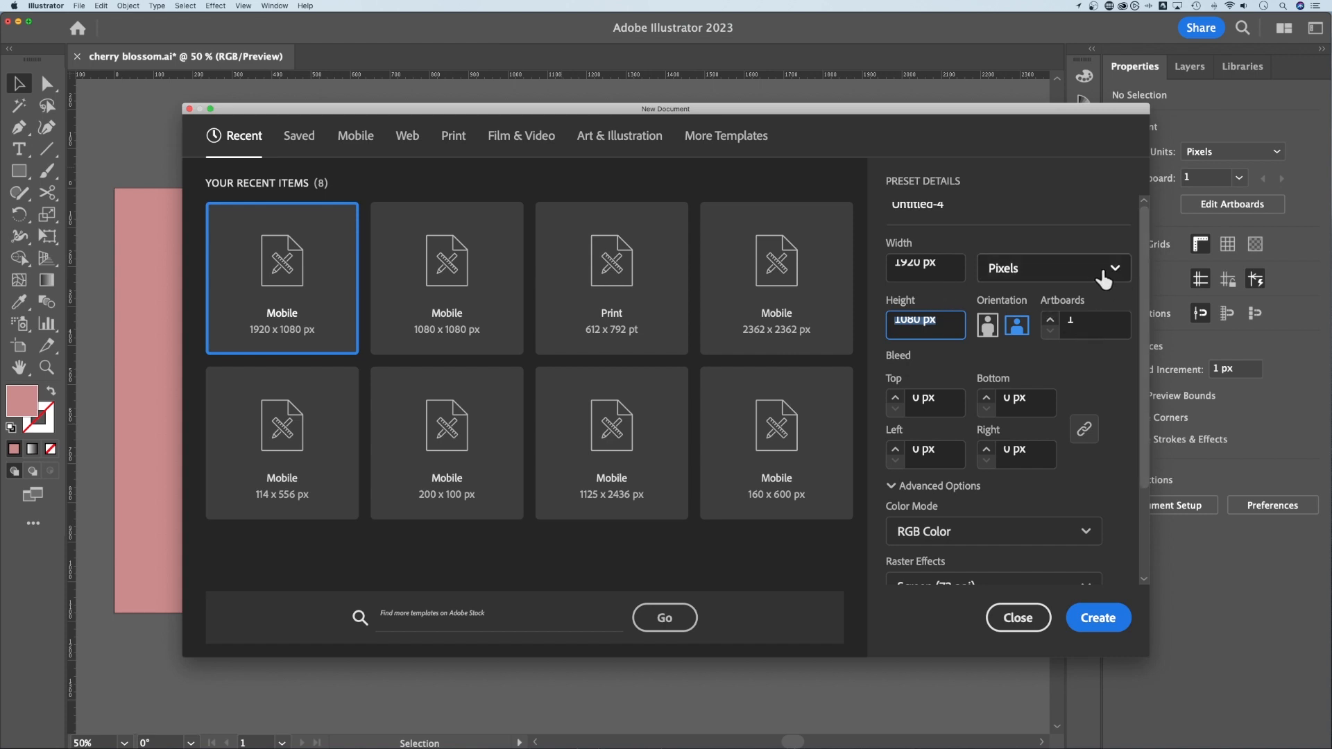
click(1098, 619)
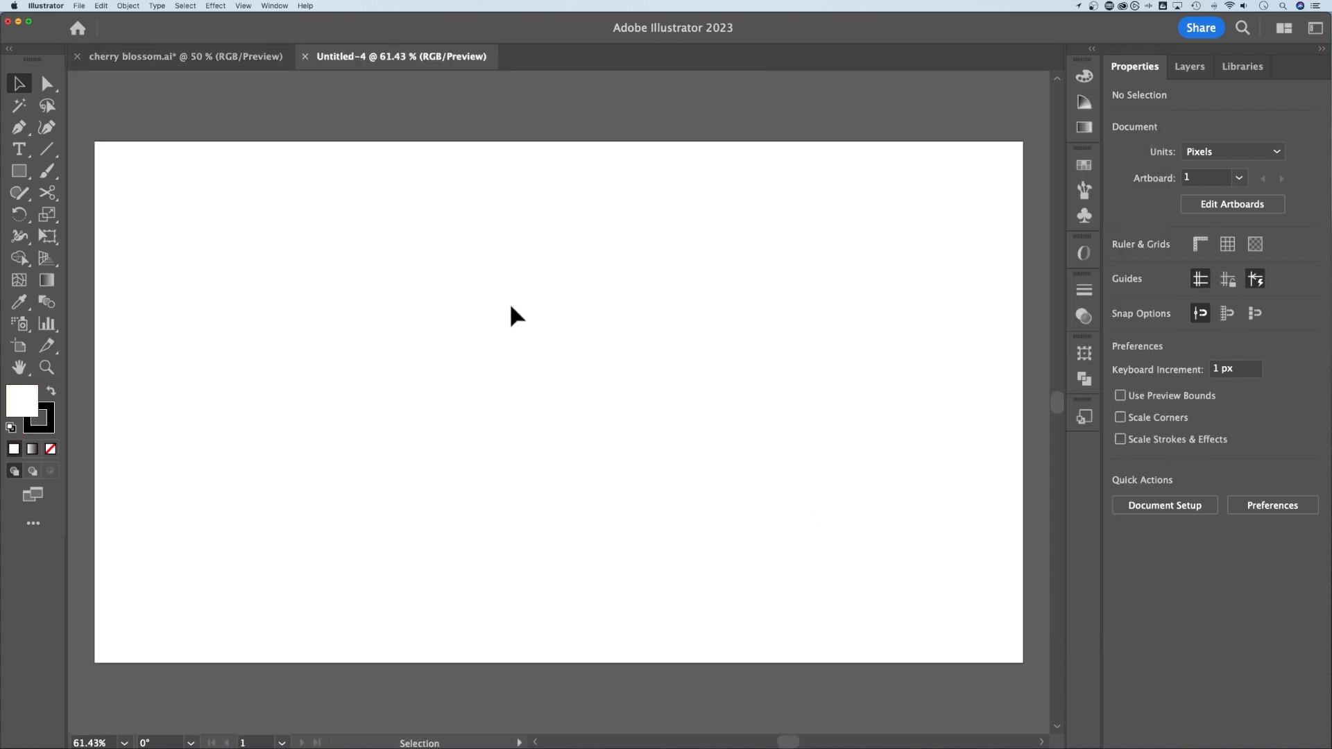
Step: Copy the four color swatches and their hex labels from cherry blossom.ai into the new document, placing them beside the artboard
click(236, 59)
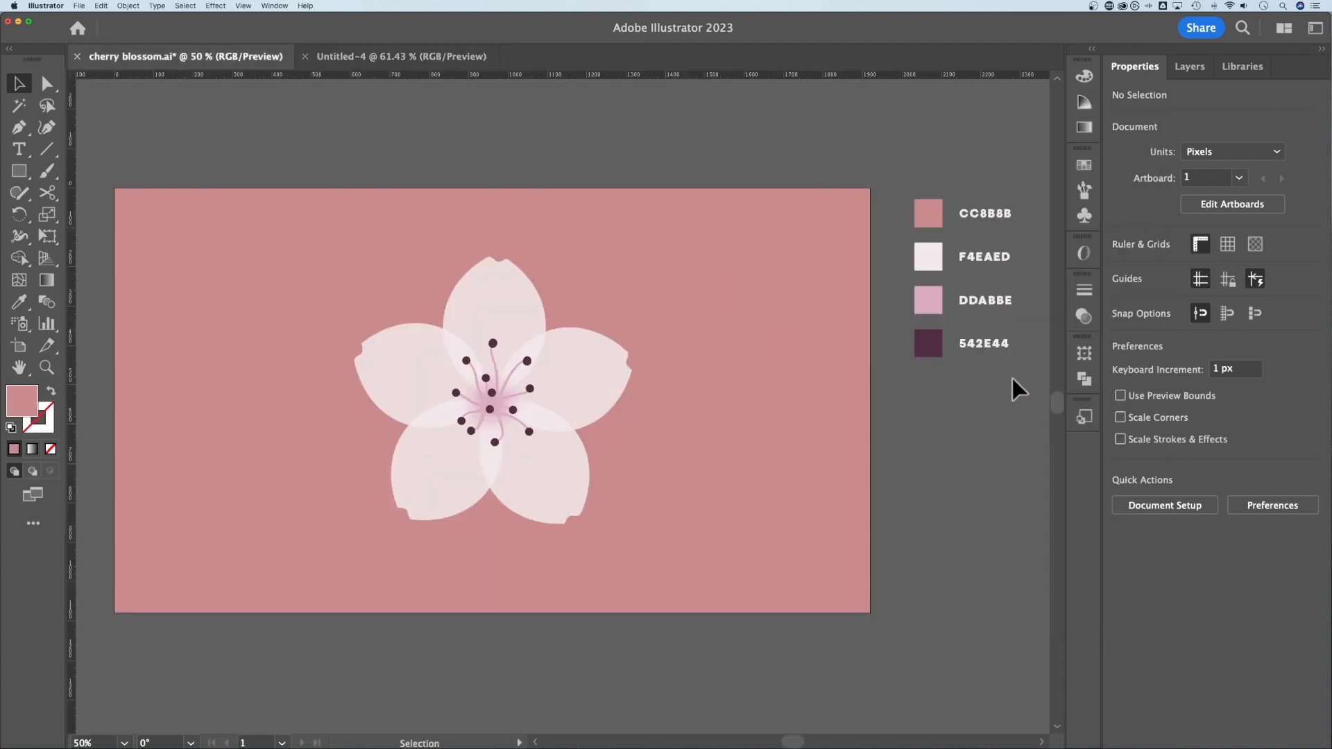
drag(899, 164, 933, 358)
key(super+c)
click(402, 56)
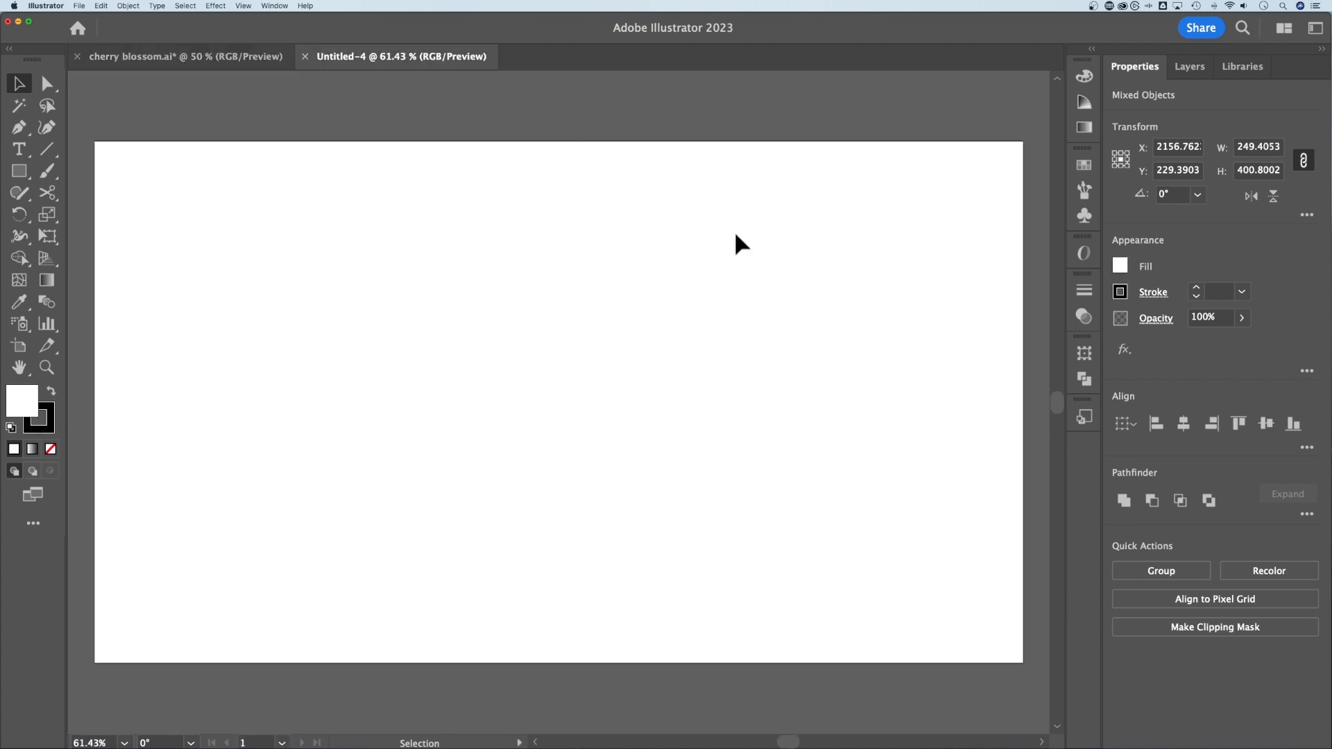
key(super+v)
scroll(555, 333, right, 5)
drag(240, 309, 819, 146)
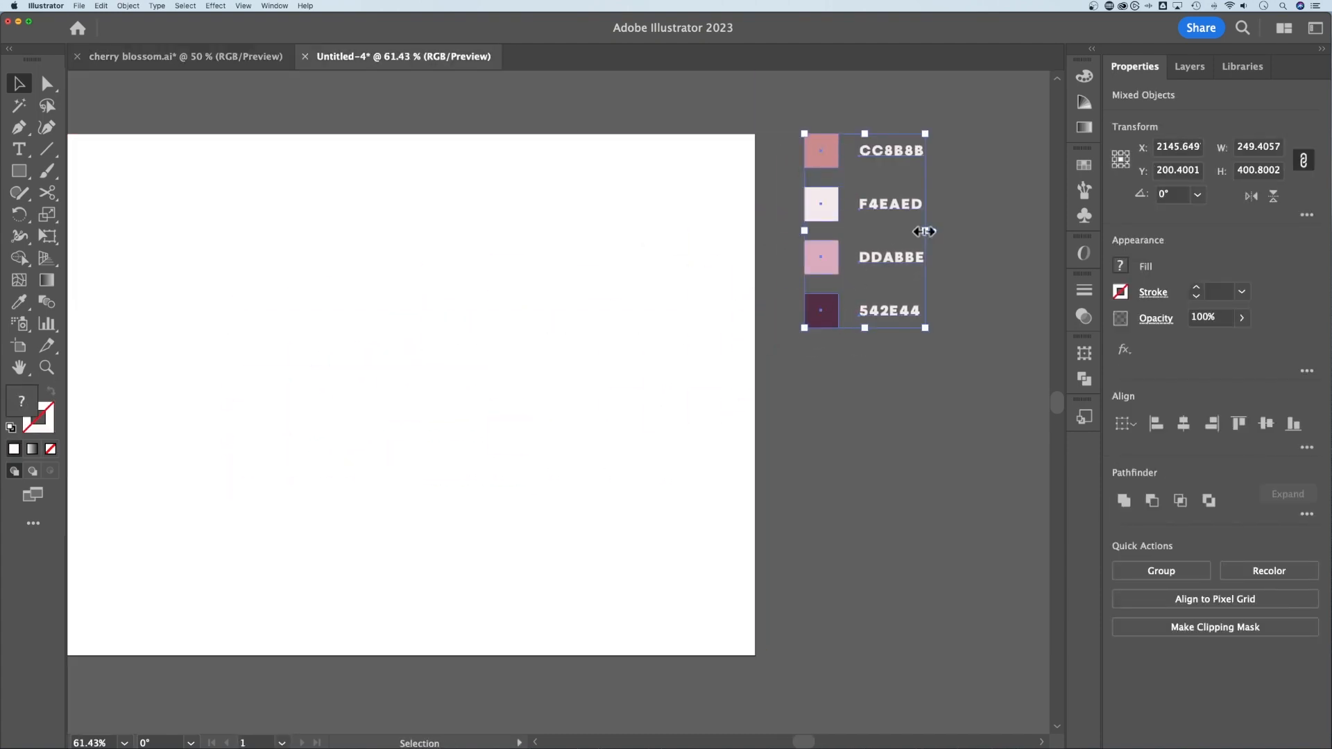
Step: Draw a white square about 74 px wide outside the artboard, below the 542E44 palette swatch
click(19, 171)
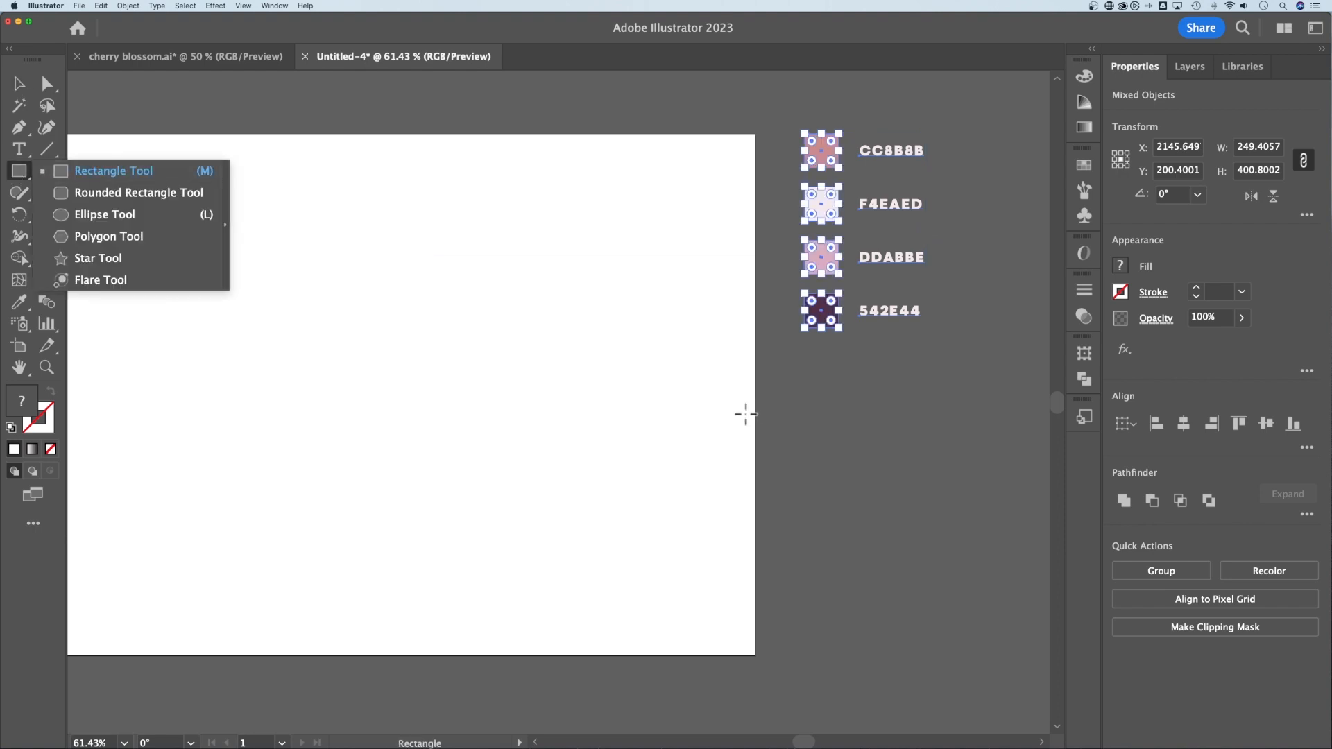
drag(803, 382, 842, 410)
key(v)
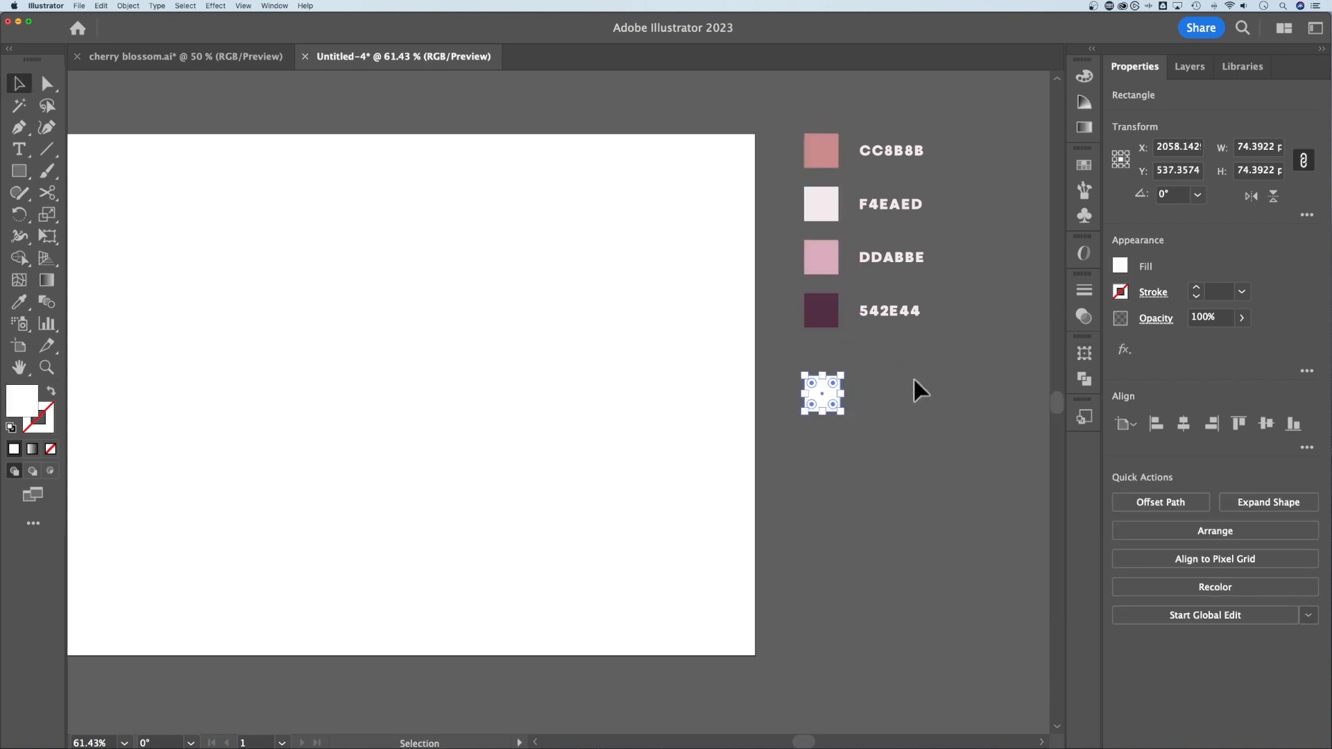
click(913, 376)
Step: Select each of the four palette squares in turn to examine its fill color against its hex label
scroll(904, 362, up, 5)
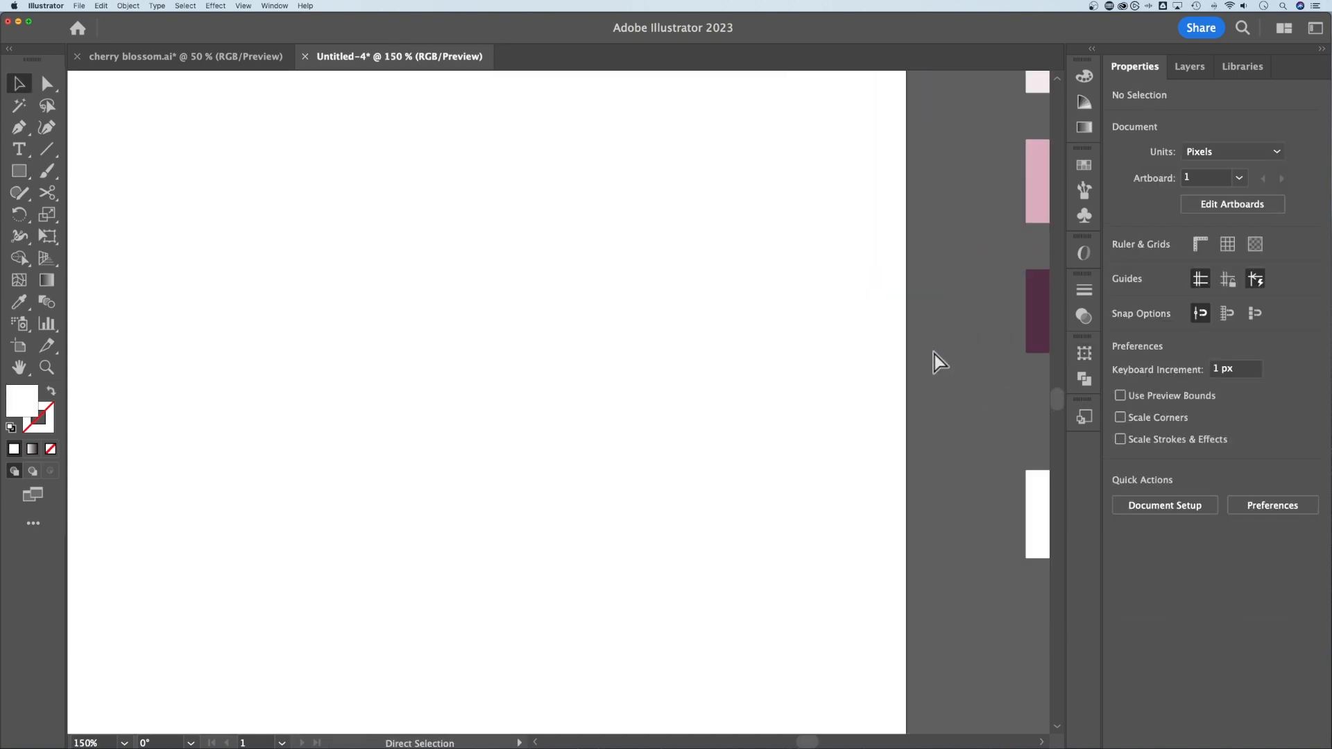
drag(930, 360, 470, 535)
click(586, 154)
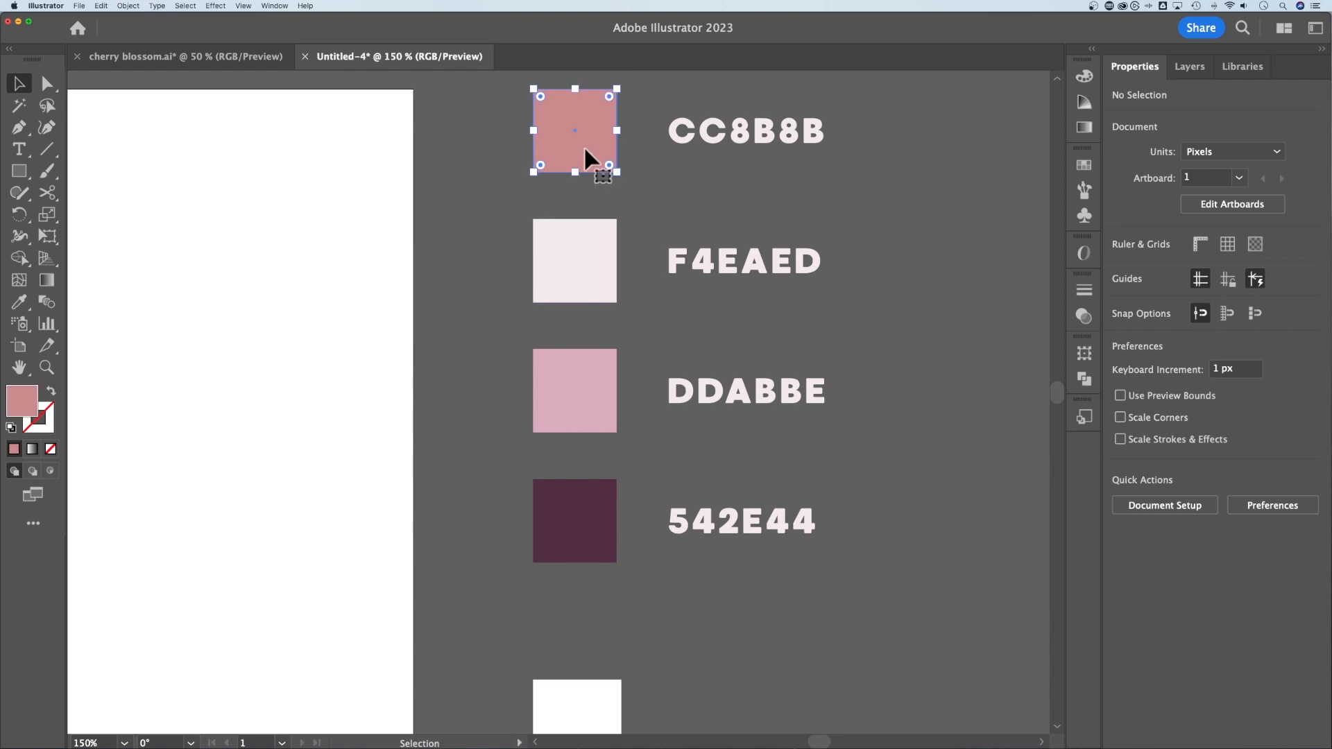
click(586, 292)
click(587, 399)
click(584, 515)
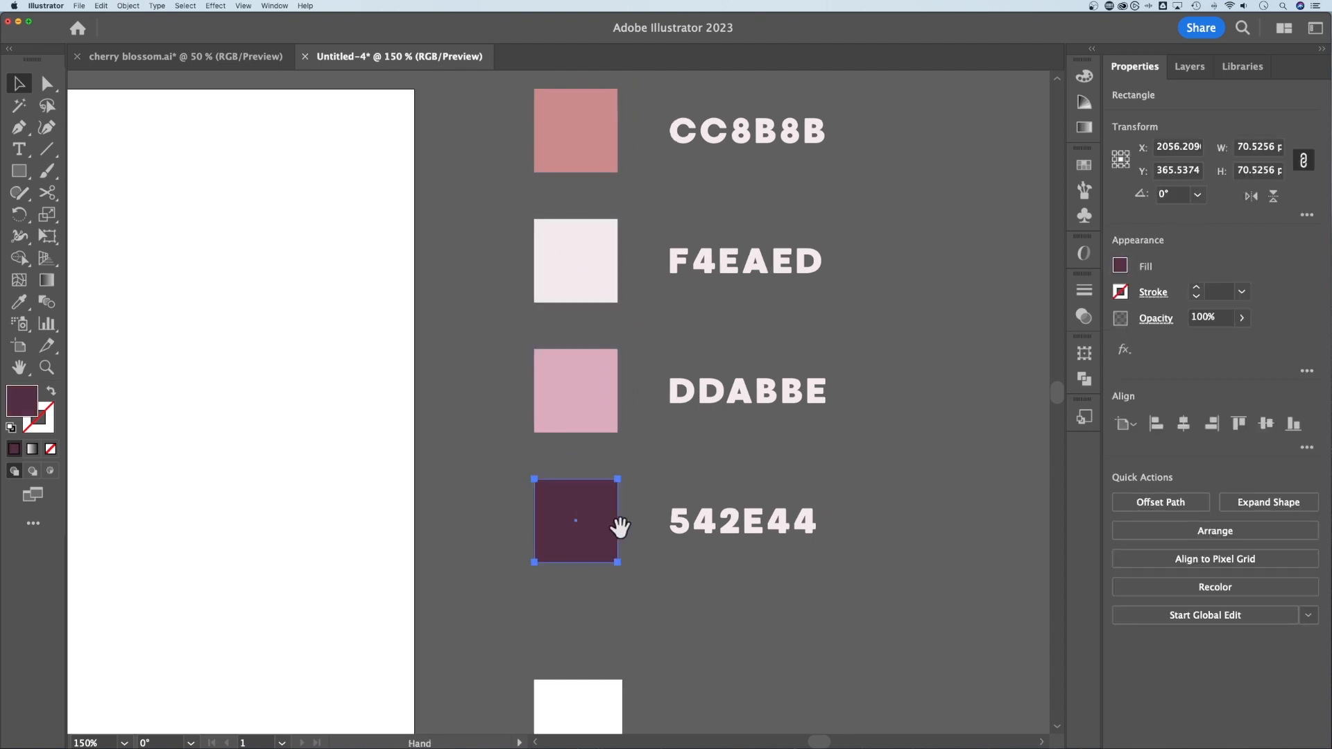
Step: Set the fill of the test square below the palette to hex color 542E44
scroll(611, 582, down, 3)
click(580, 634)
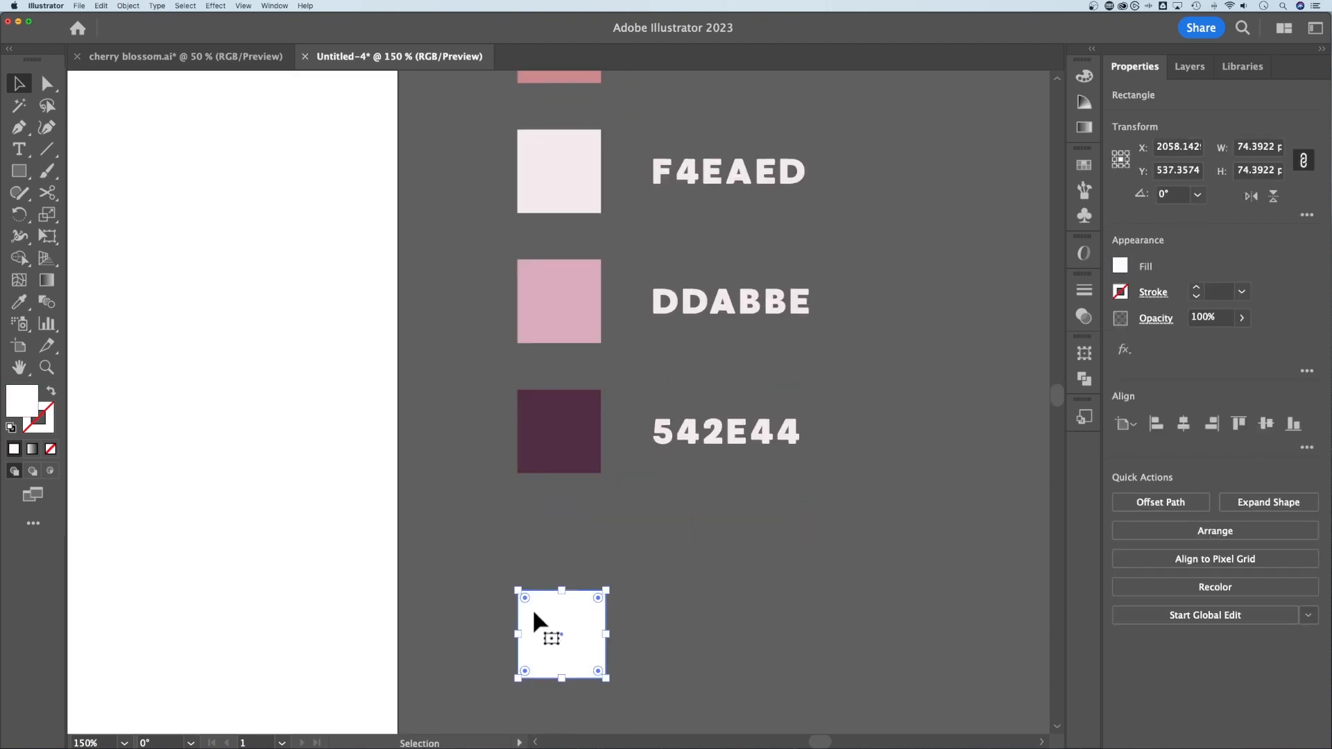
double_click(22, 403)
drag(815, 257, 208, 178)
drag(453, 412, 400, 416)
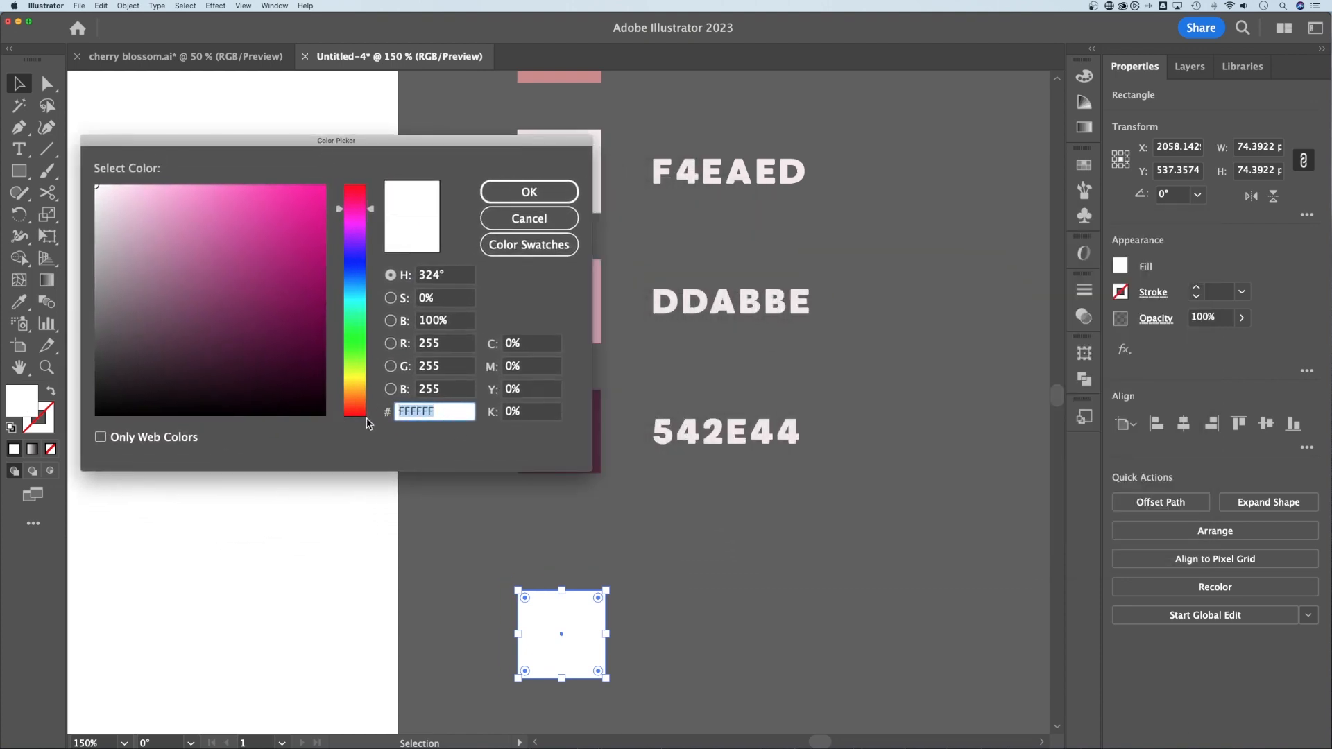
text(542e44)
click(539, 189)
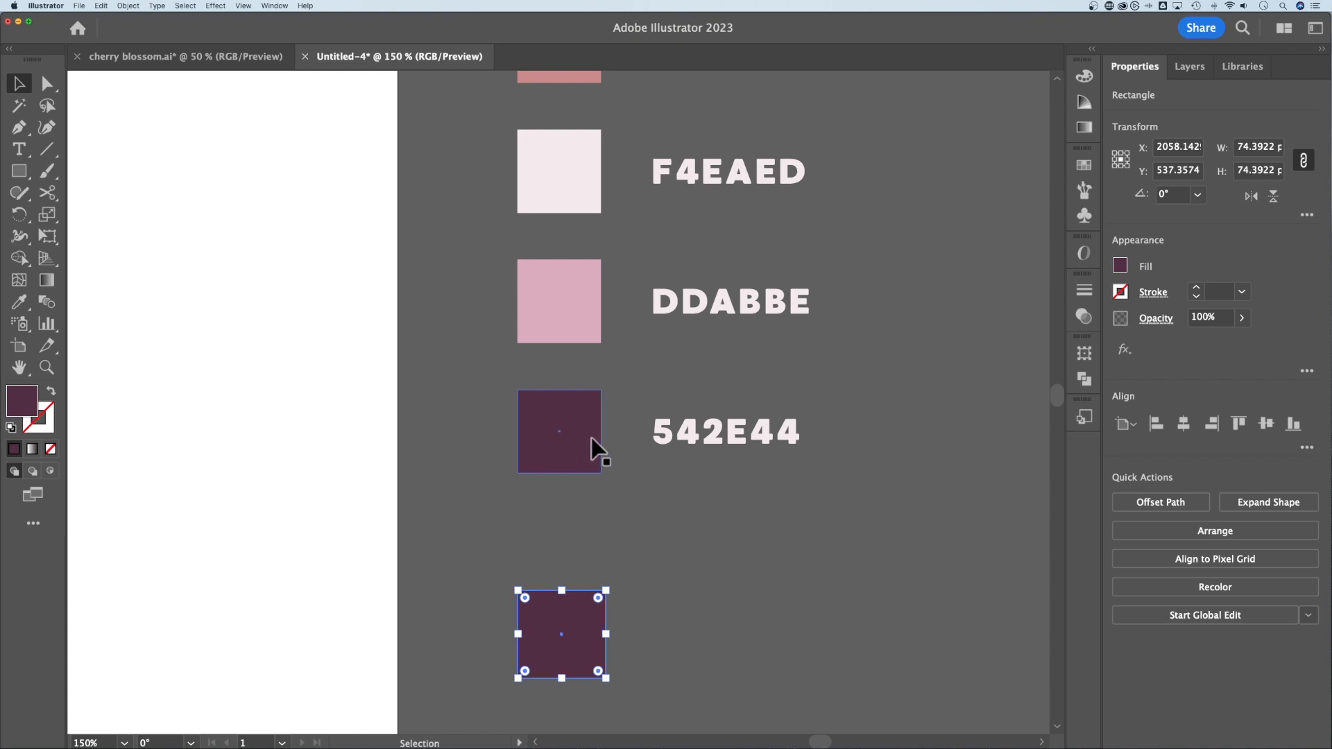
click(681, 561)
Step: Delete the dark purple test square below the palette
key(super+minus)
key(super+minus)
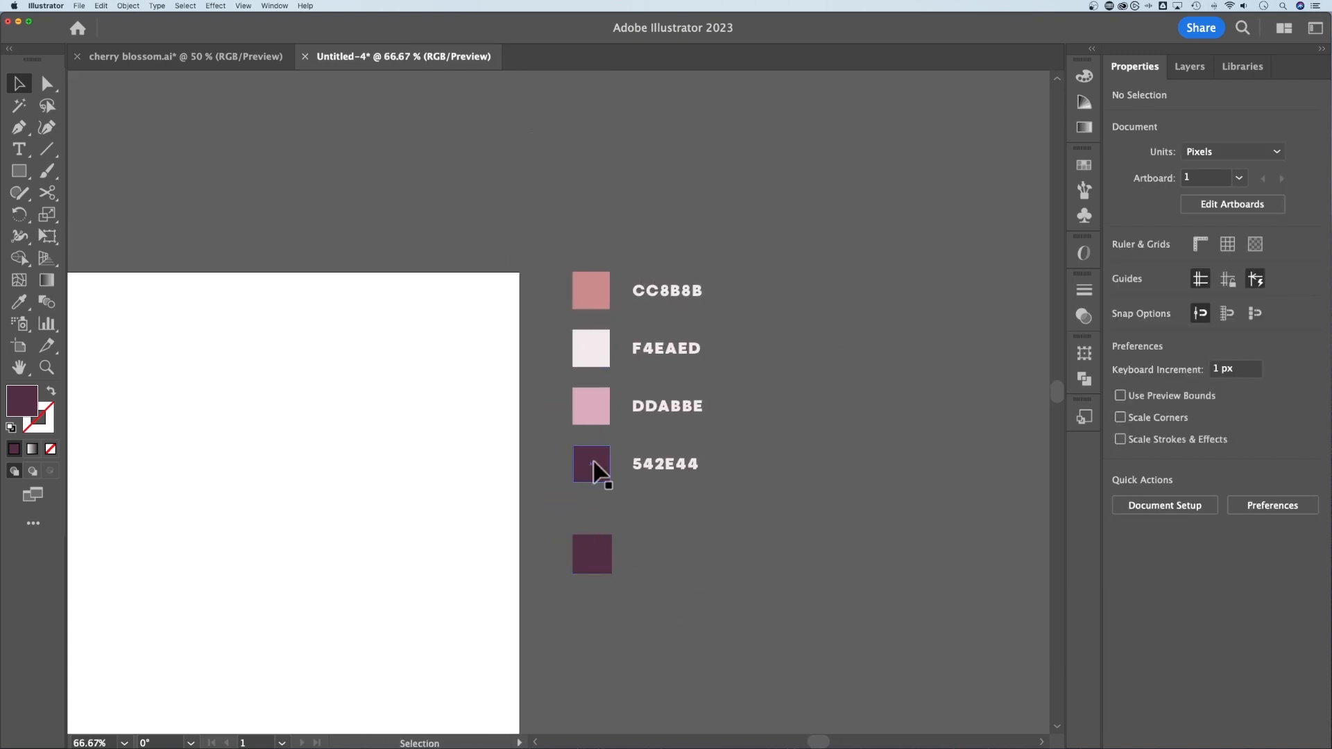
click(596, 552)
key(BackSpace)
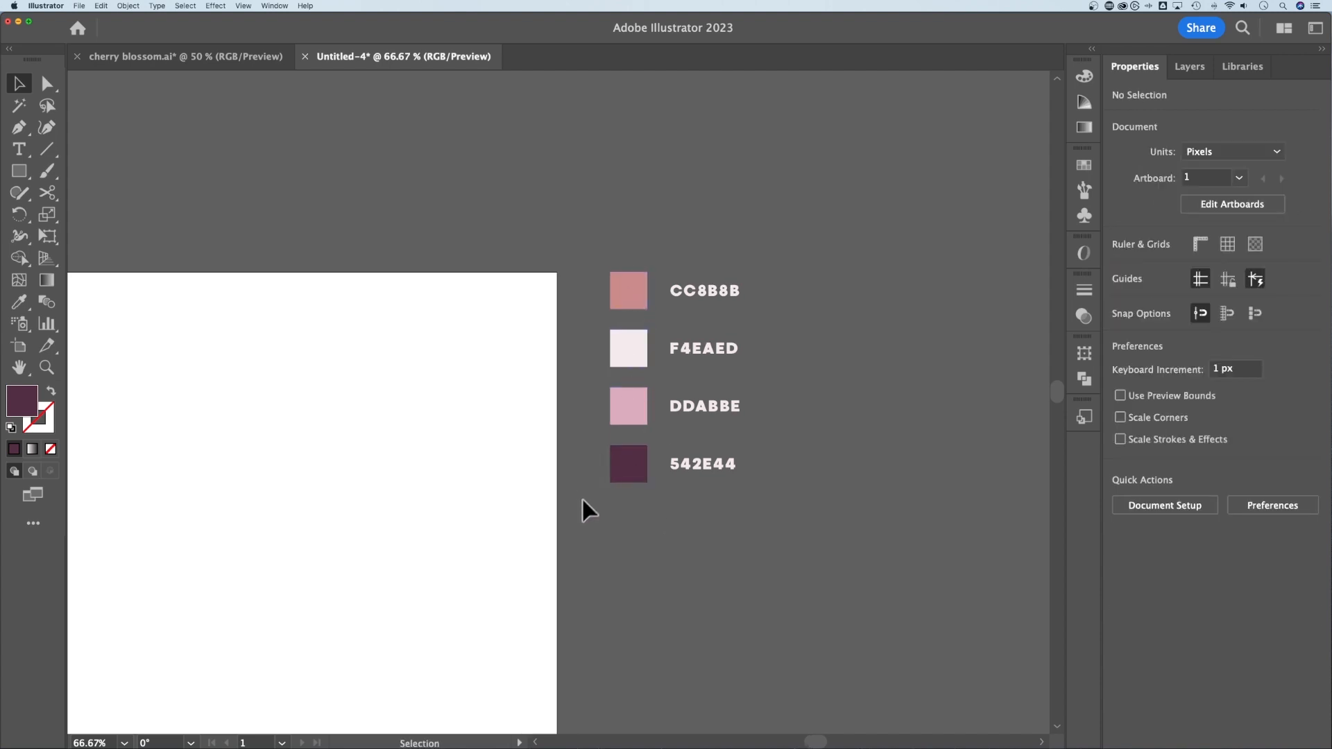
Step: Create a color group named "cherry blossom" from the four palette squares, using the selected artwork and including swatches for tints
drag(639, 255, 619, 297)
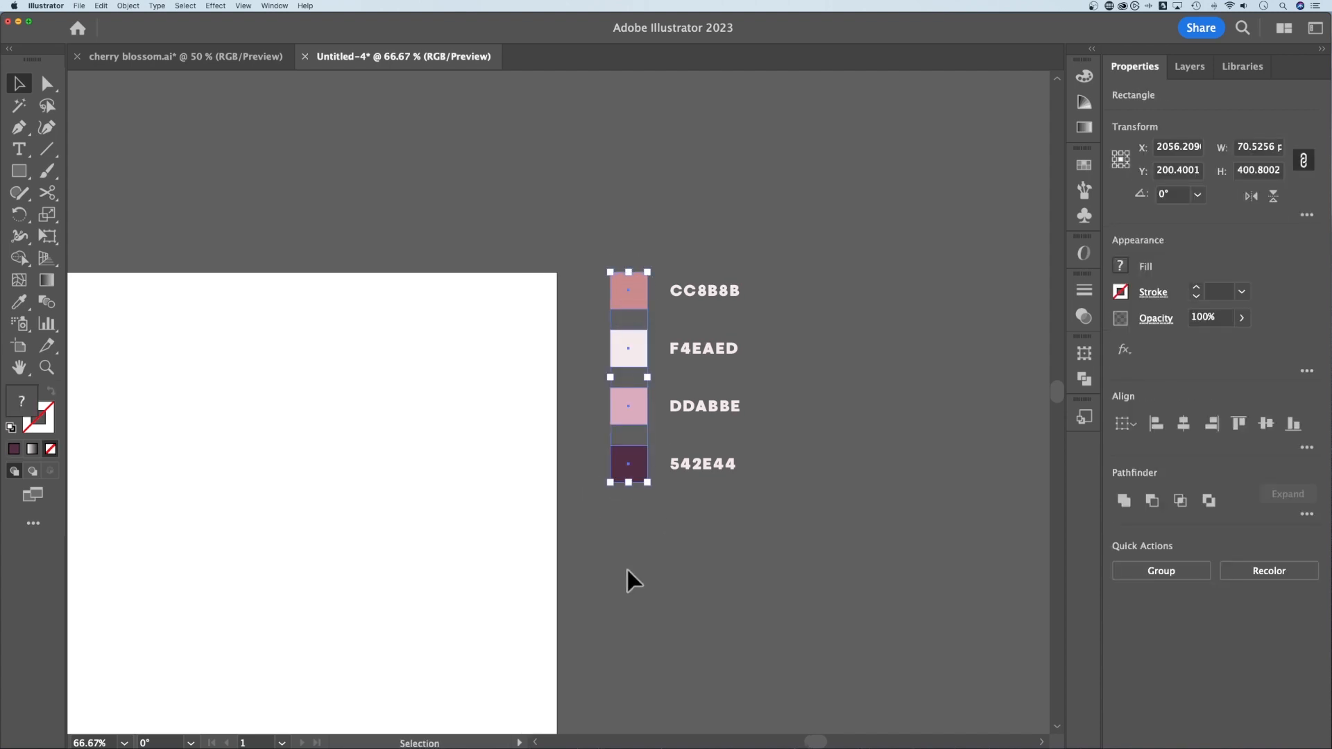
click(274, 6)
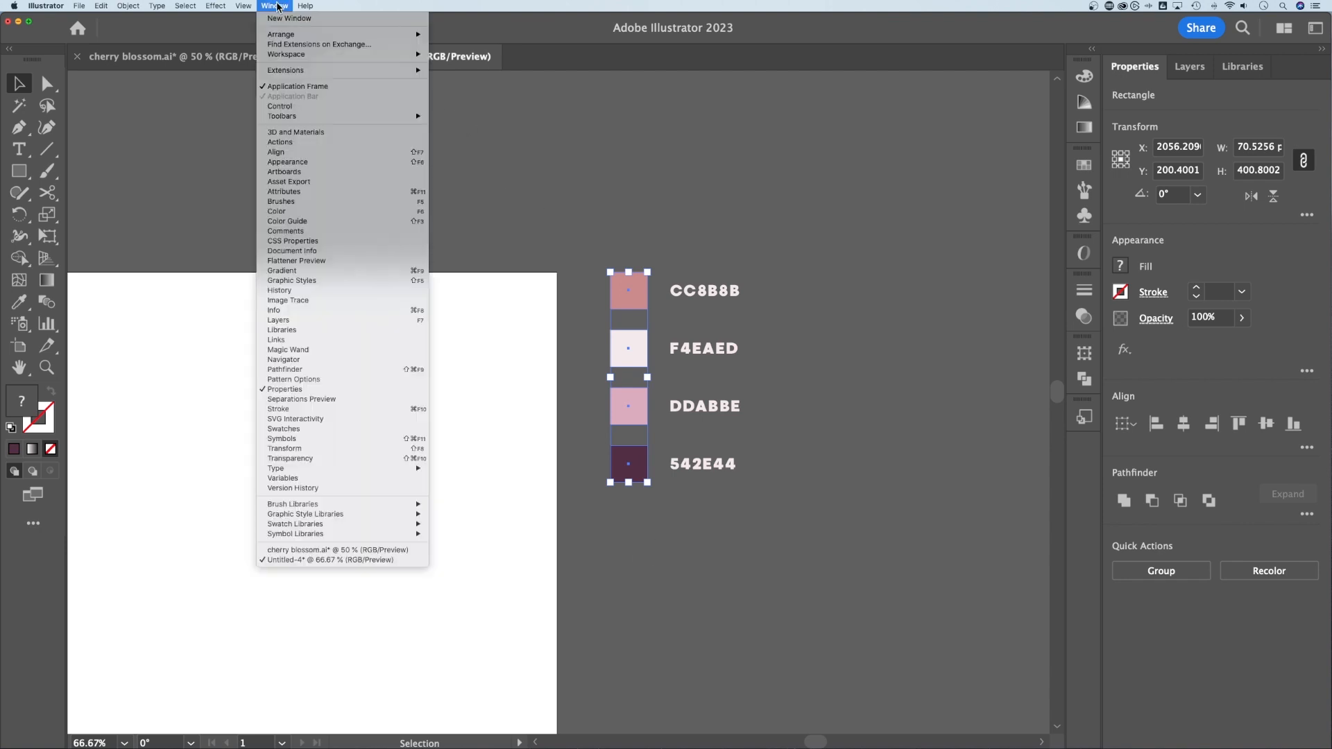
click(294, 430)
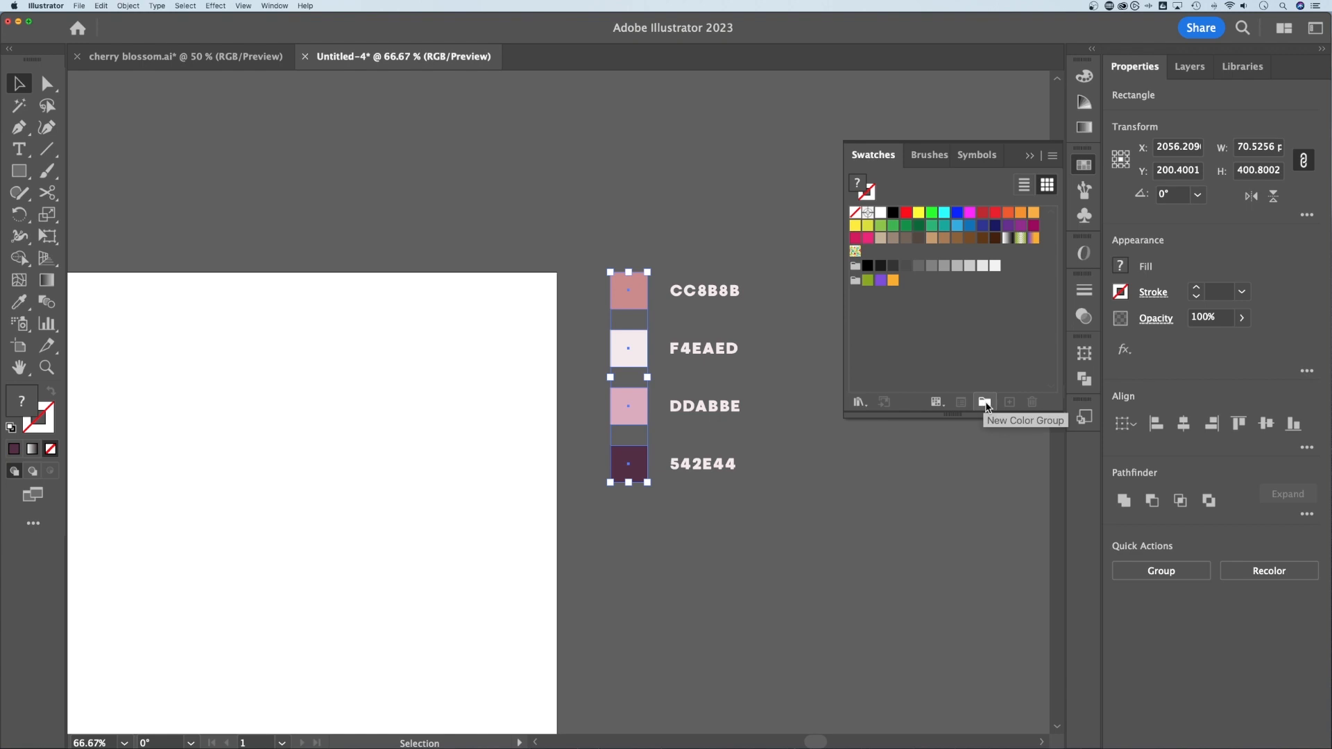
click(986, 405)
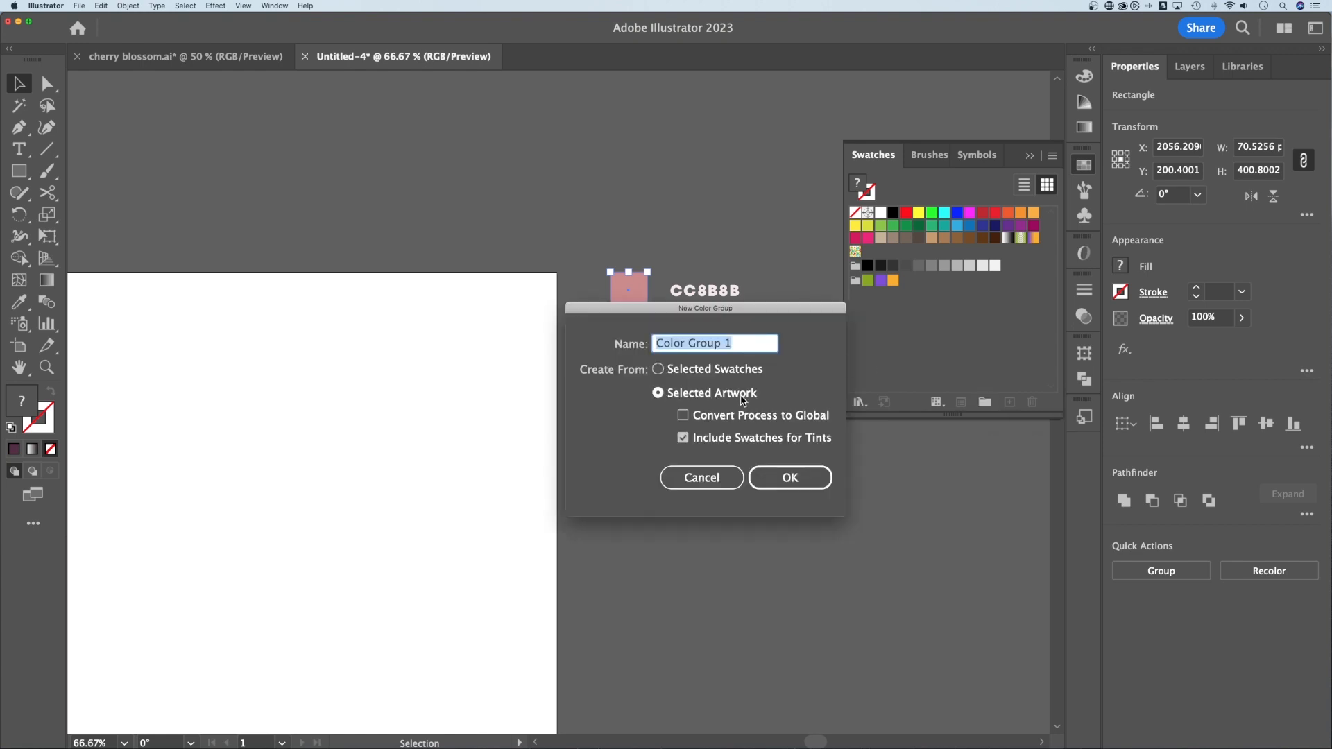
click(682, 438)
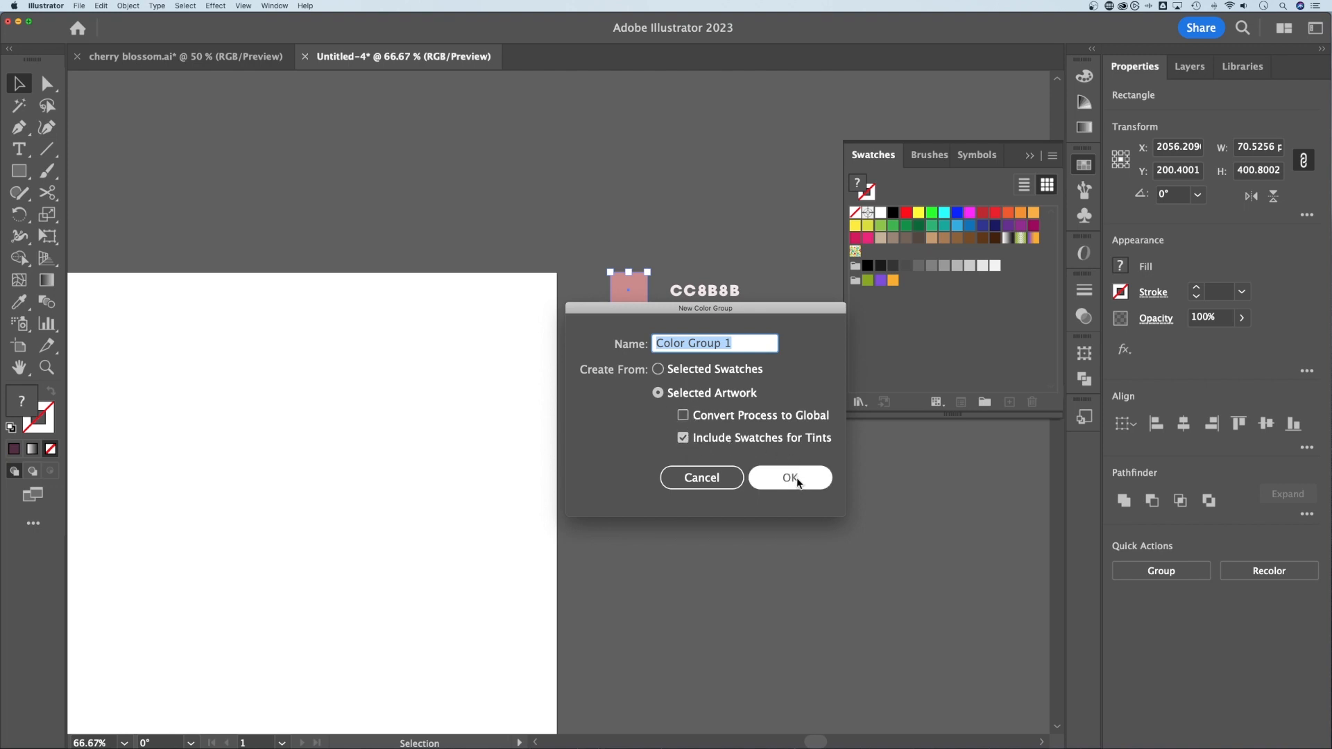
key(BackSpace)
text(cherry b)
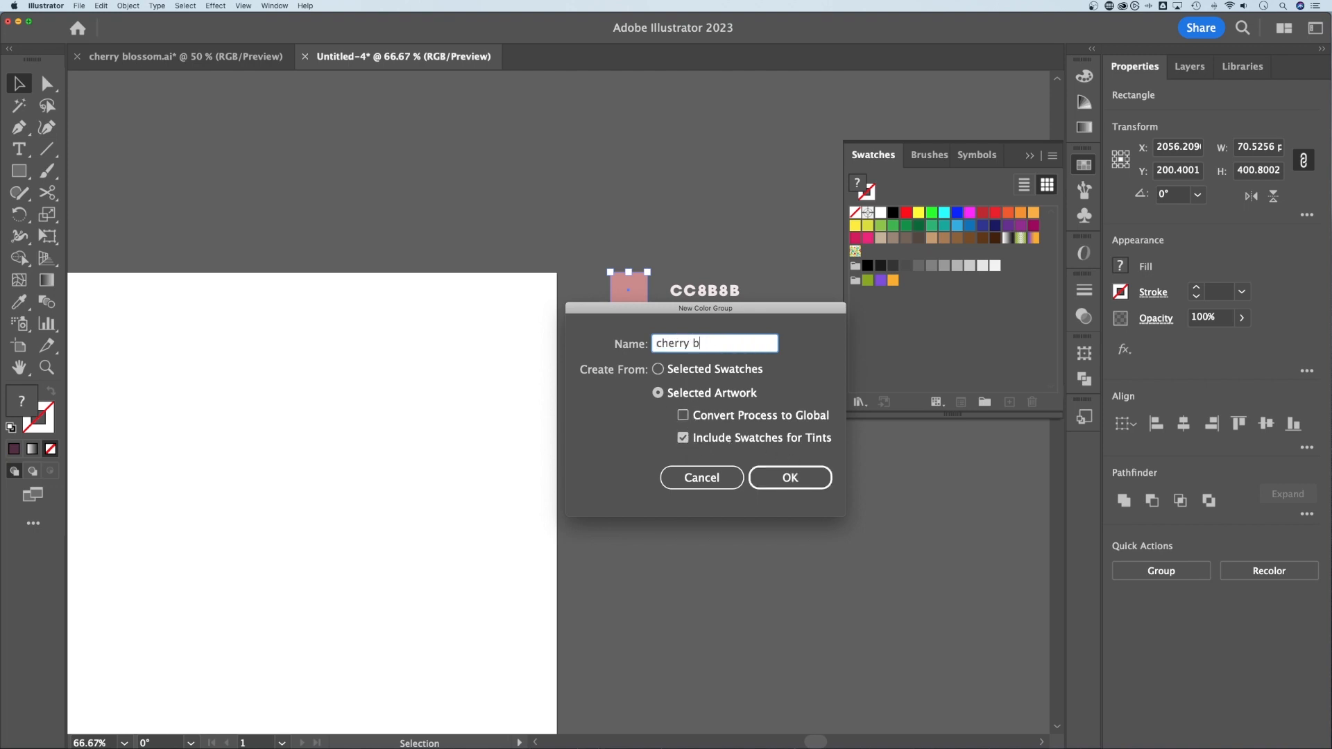
text(lossom)
click(784, 476)
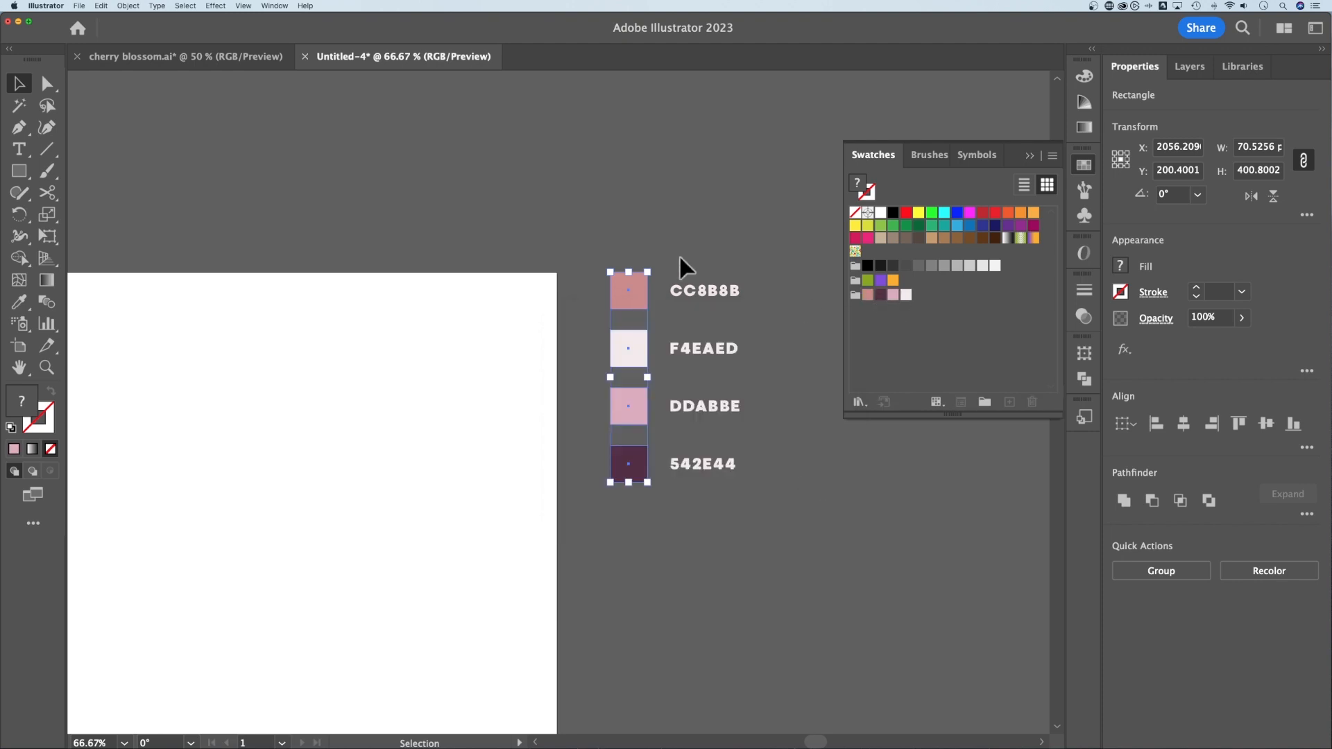
click(630, 175)
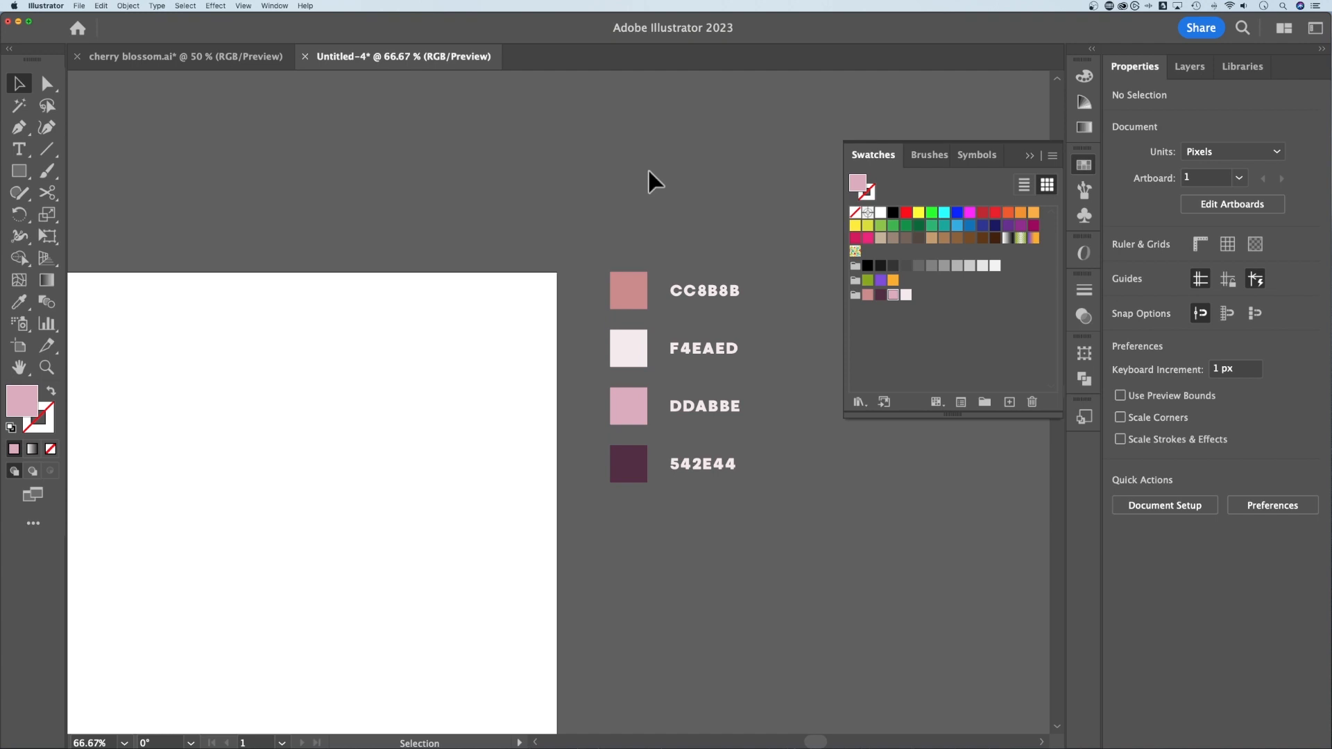
Step: Make all four swatches in the cherry blossom color group global colors
double_click(867, 294)
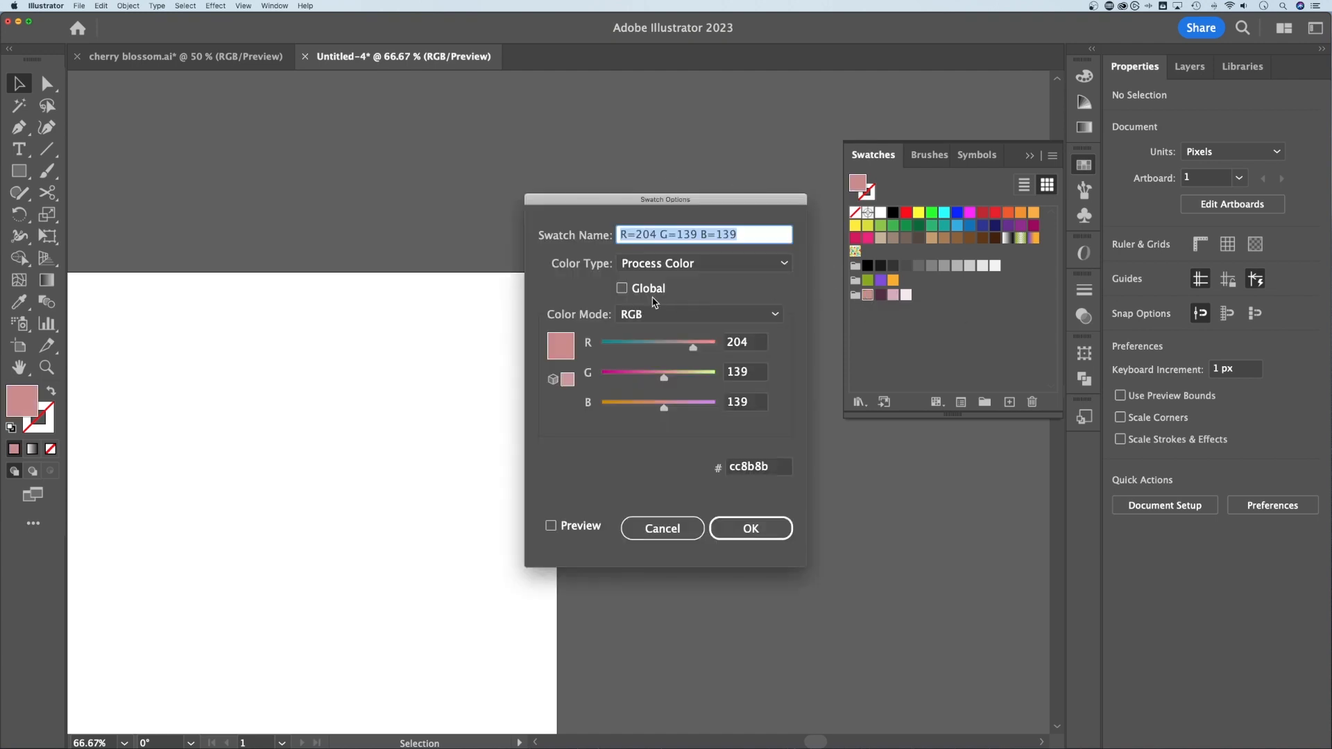
click(623, 289)
click(756, 509)
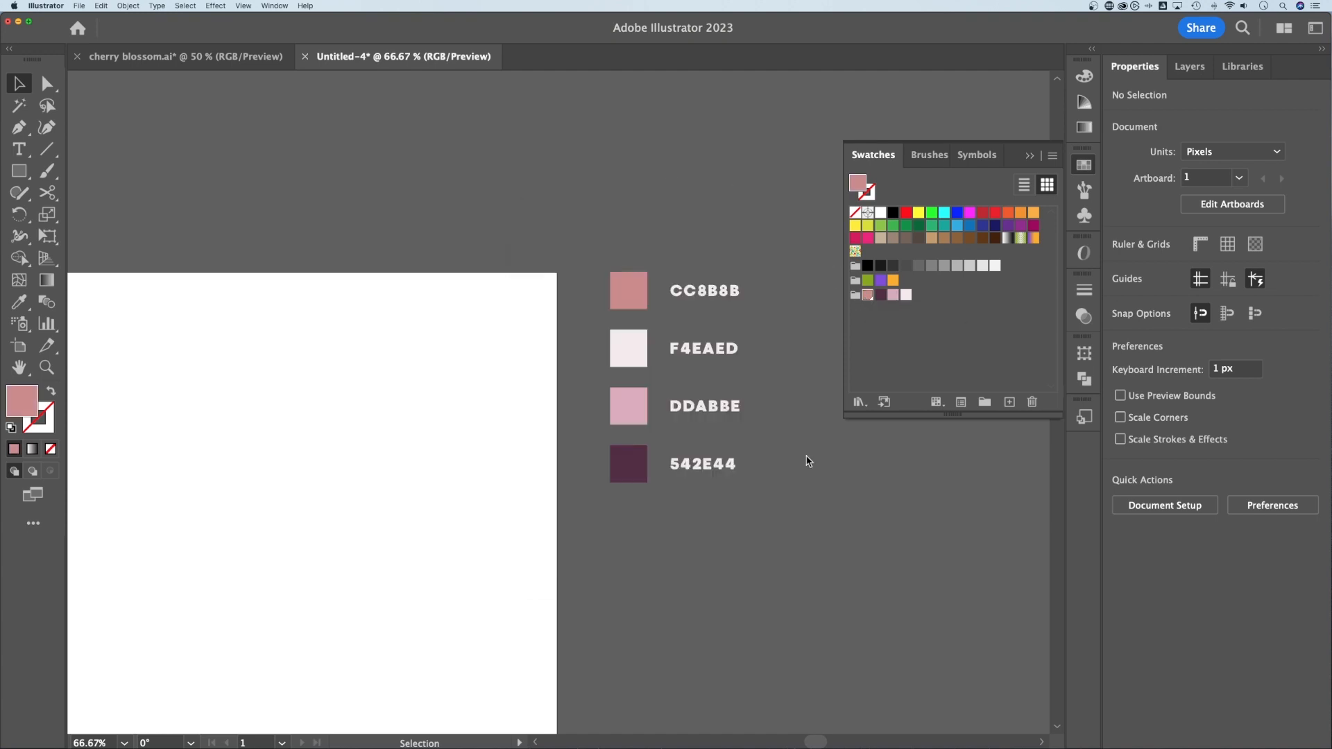
double_click(880, 296)
click(641, 288)
click(753, 525)
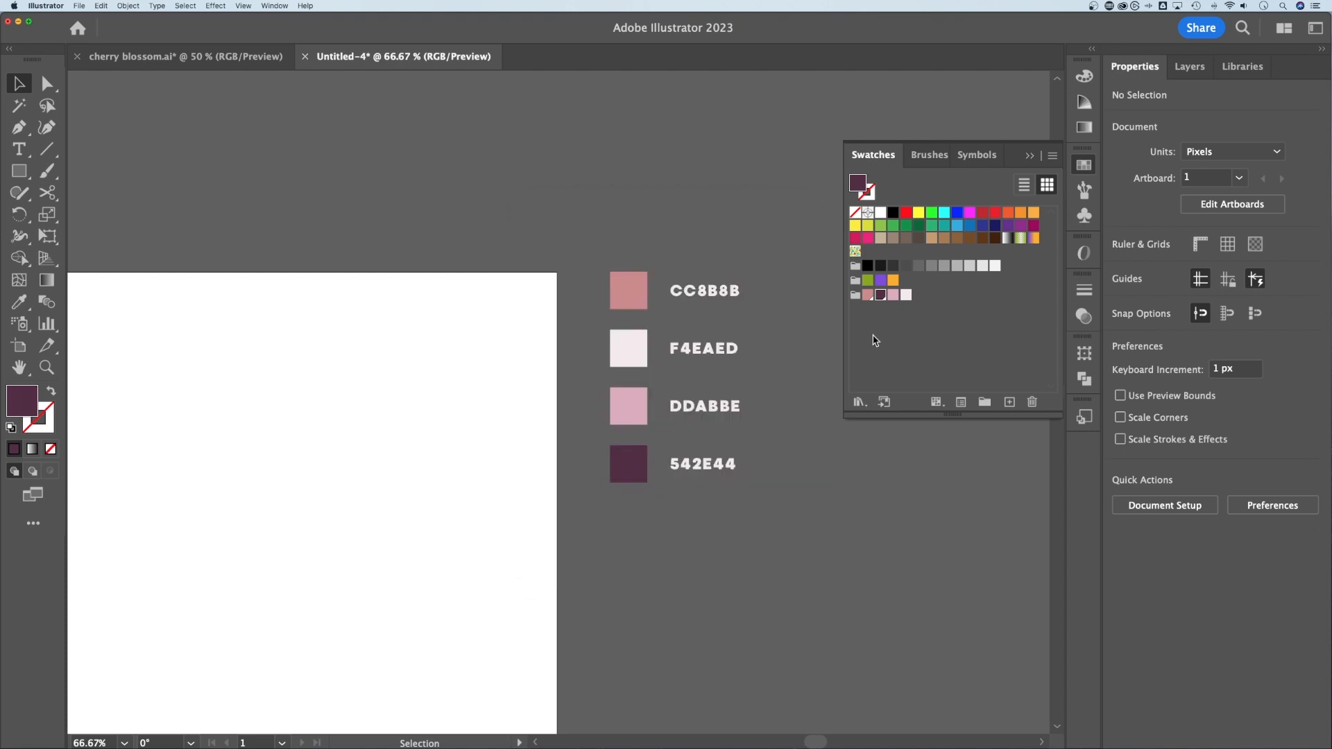
double_click(893, 296)
click(622, 291)
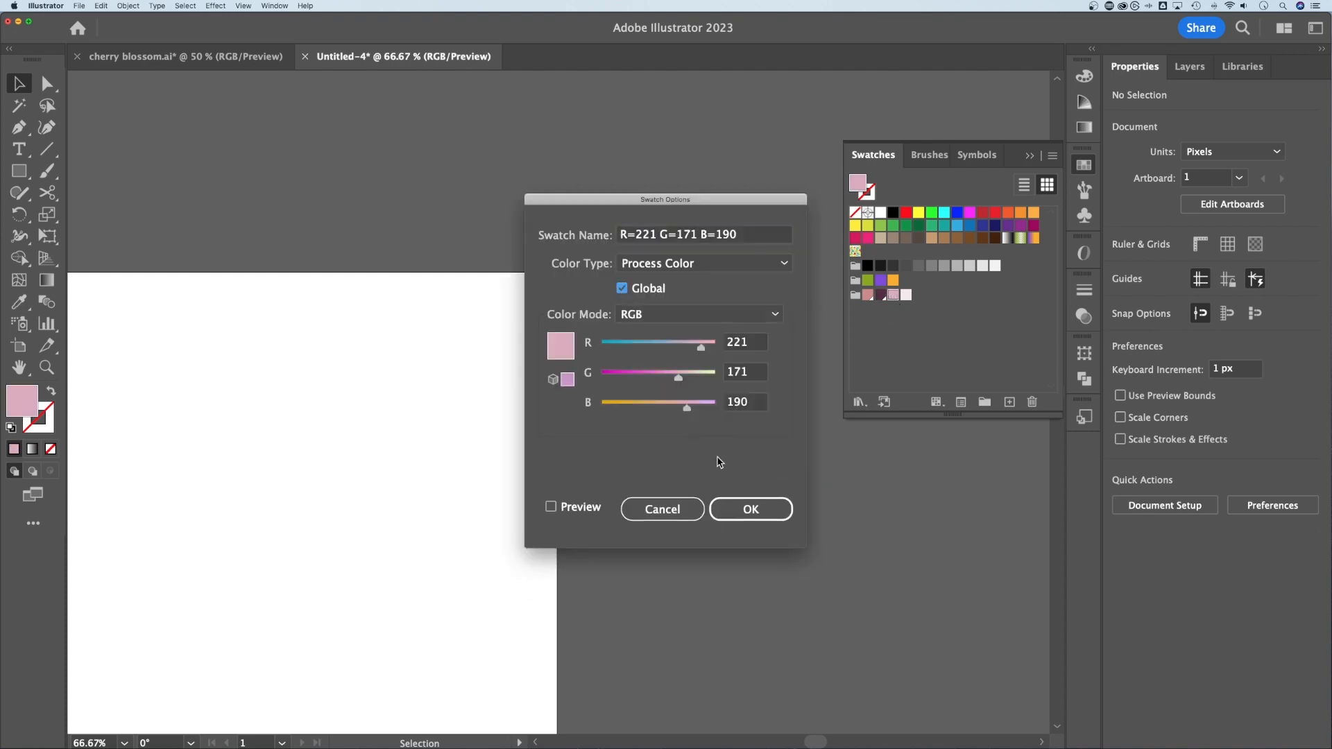
click(752, 525)
double_click(906, 295)
click(622, 288)
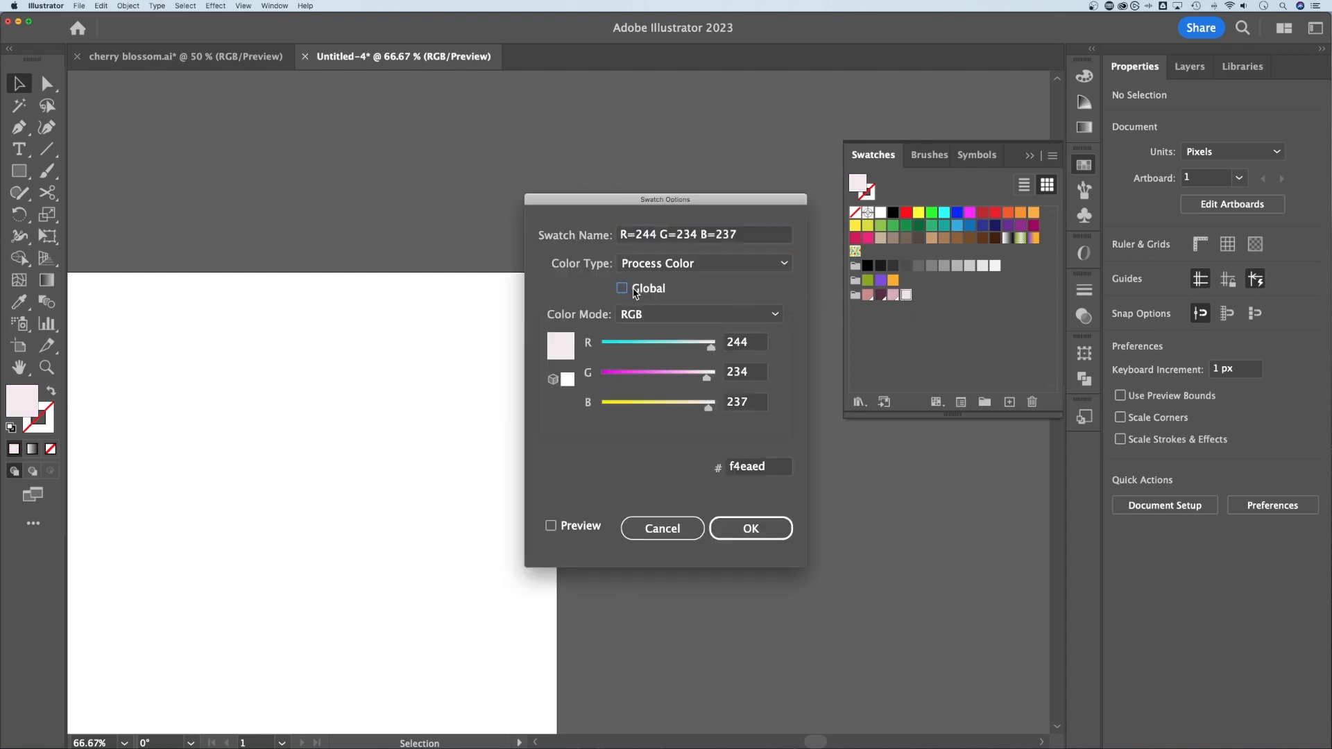
click(751, 510)
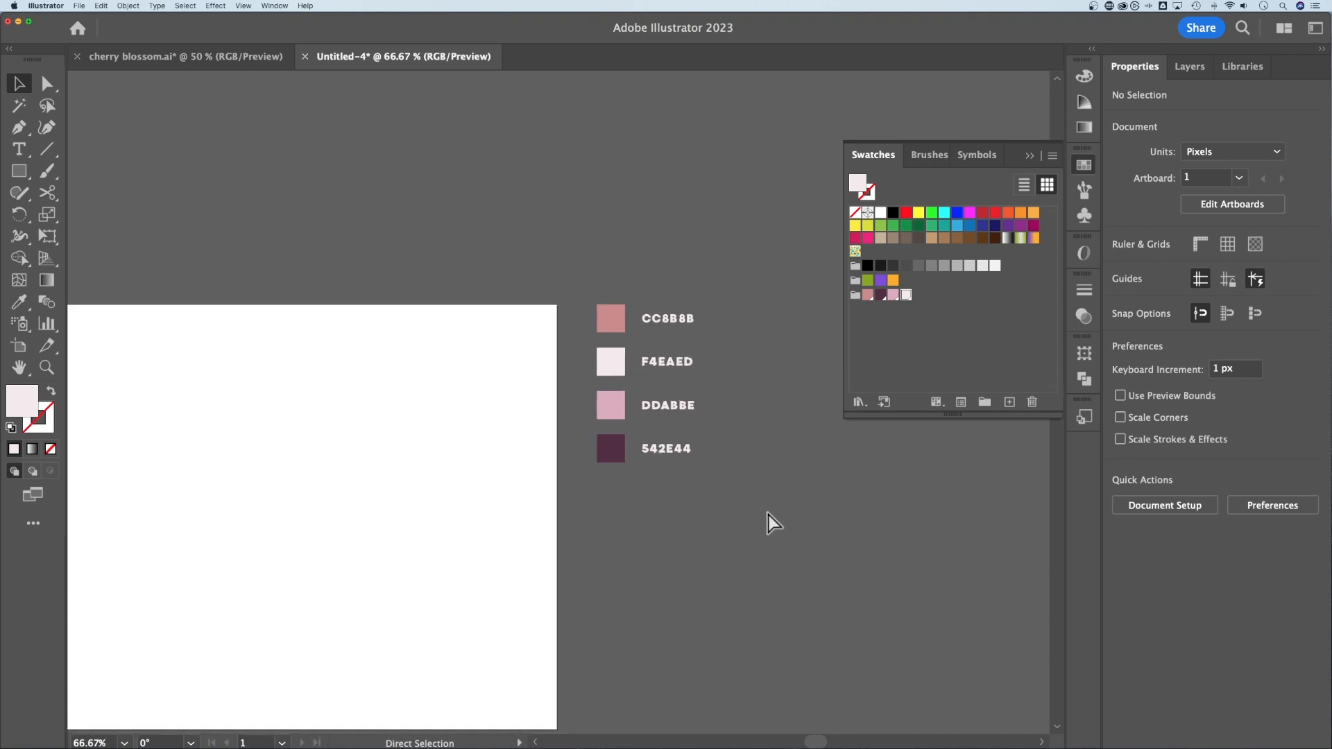
Step: Hide the swatch list and create a 1920 × 1080 px rectangle with the F4EAED fill over the artboard
key(super+minus)
drag(500, 492, 707, 474)
key(super+plus)
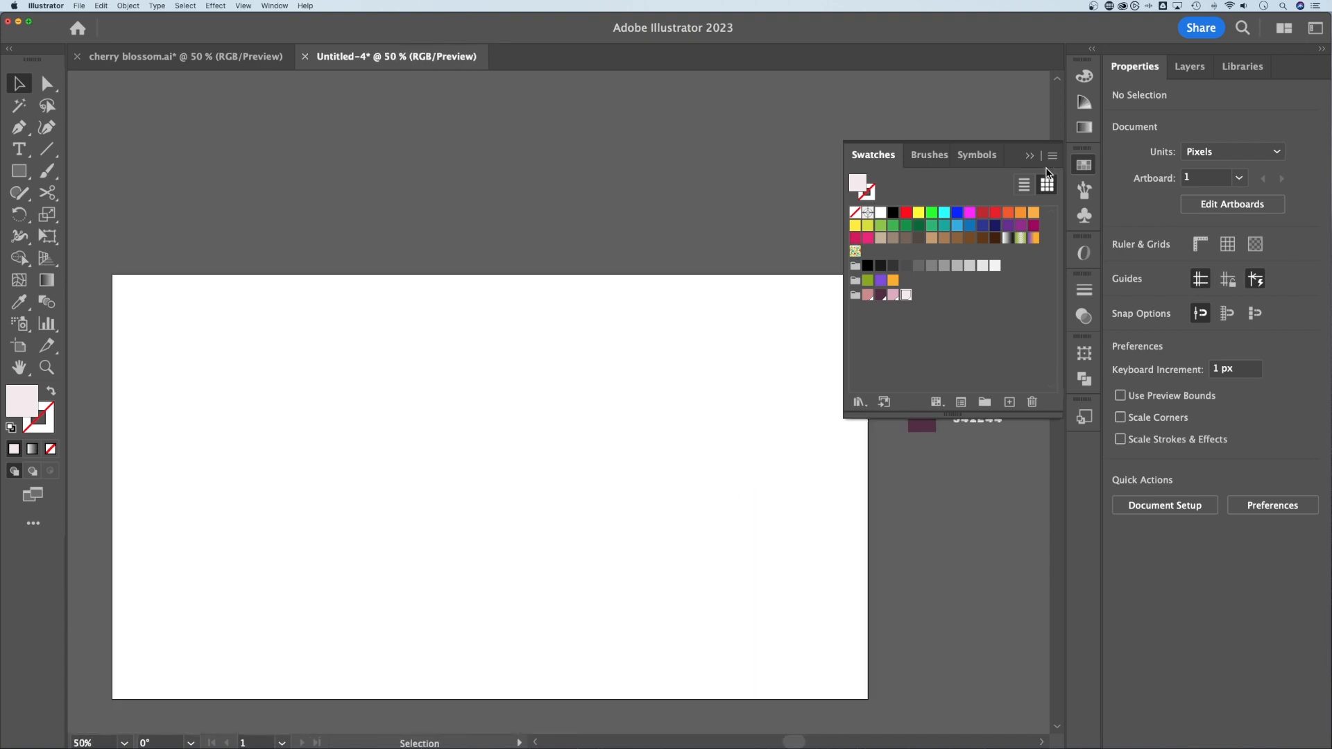
click(1029, 156)
key(super+plus)
key(super+minus)
drag(794, 494, 849, 433)
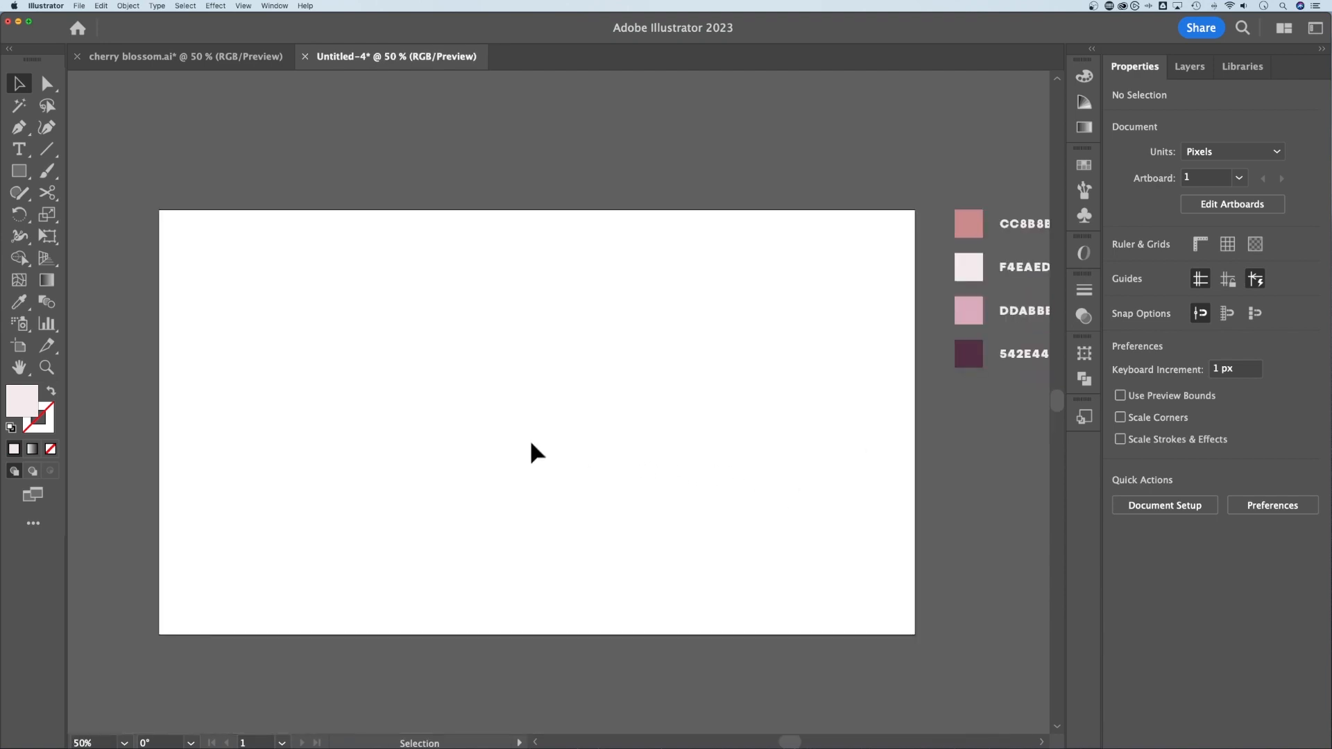
key(m)
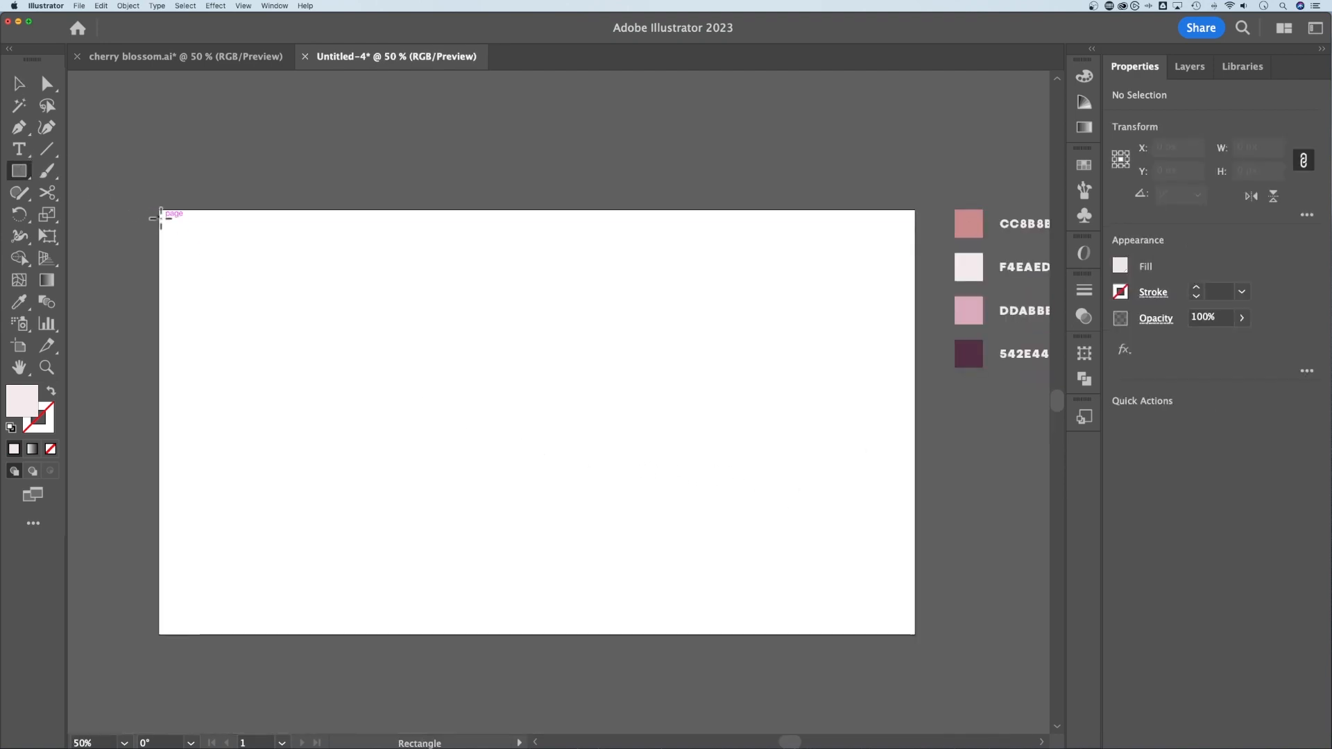
click(345, 290)
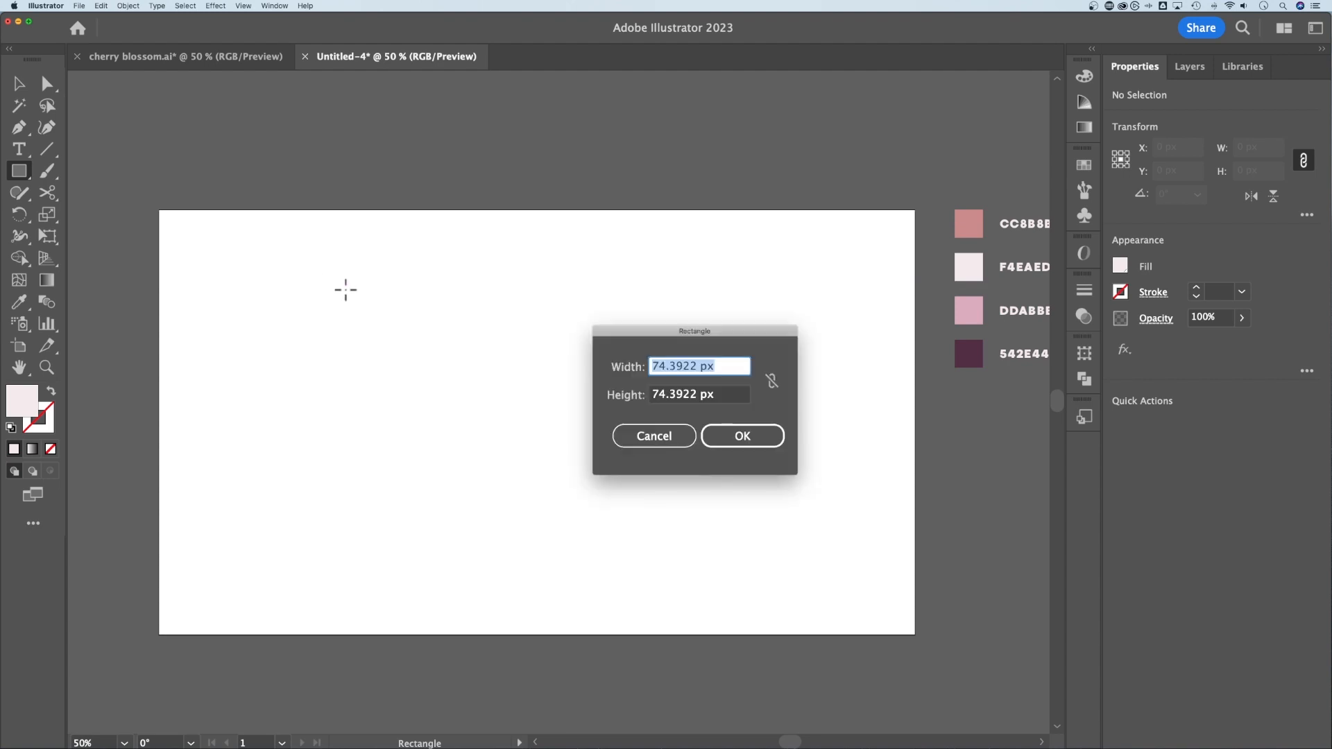
text(1920)
key(Tab)
text(10)
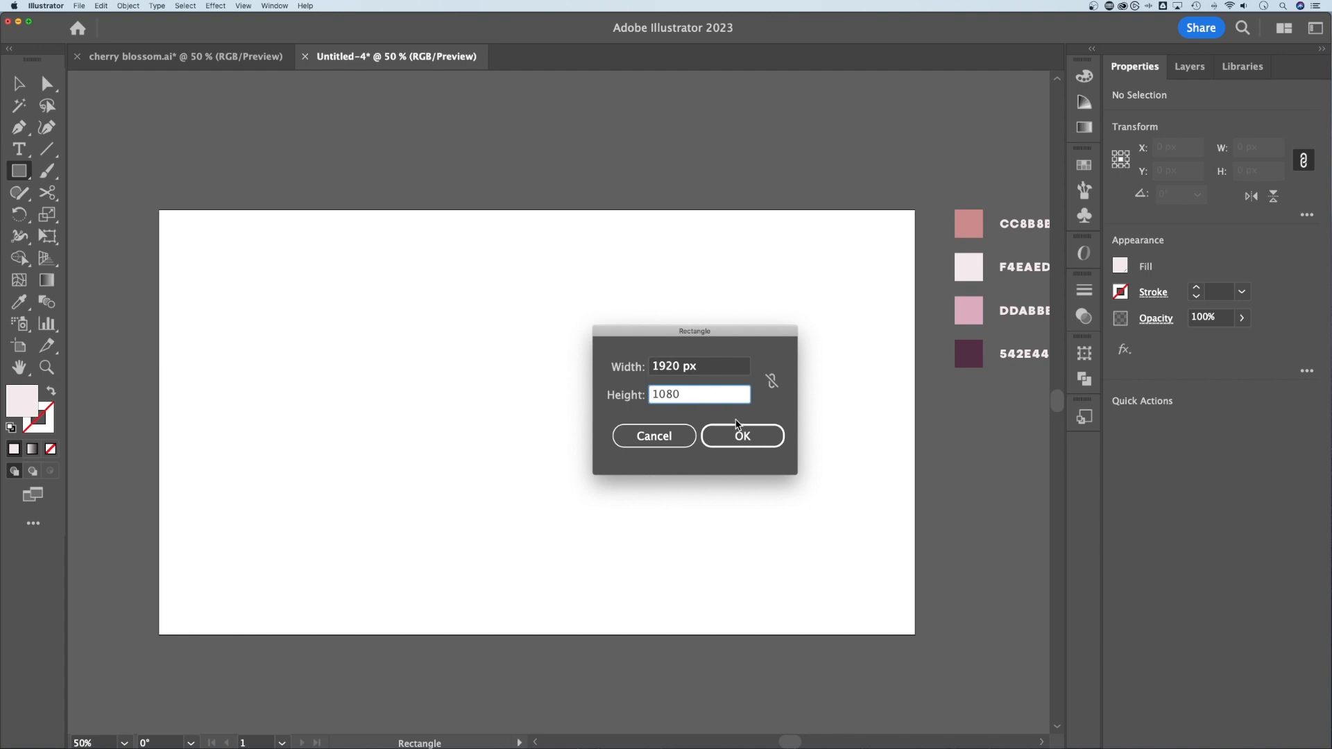
click(740, 434)
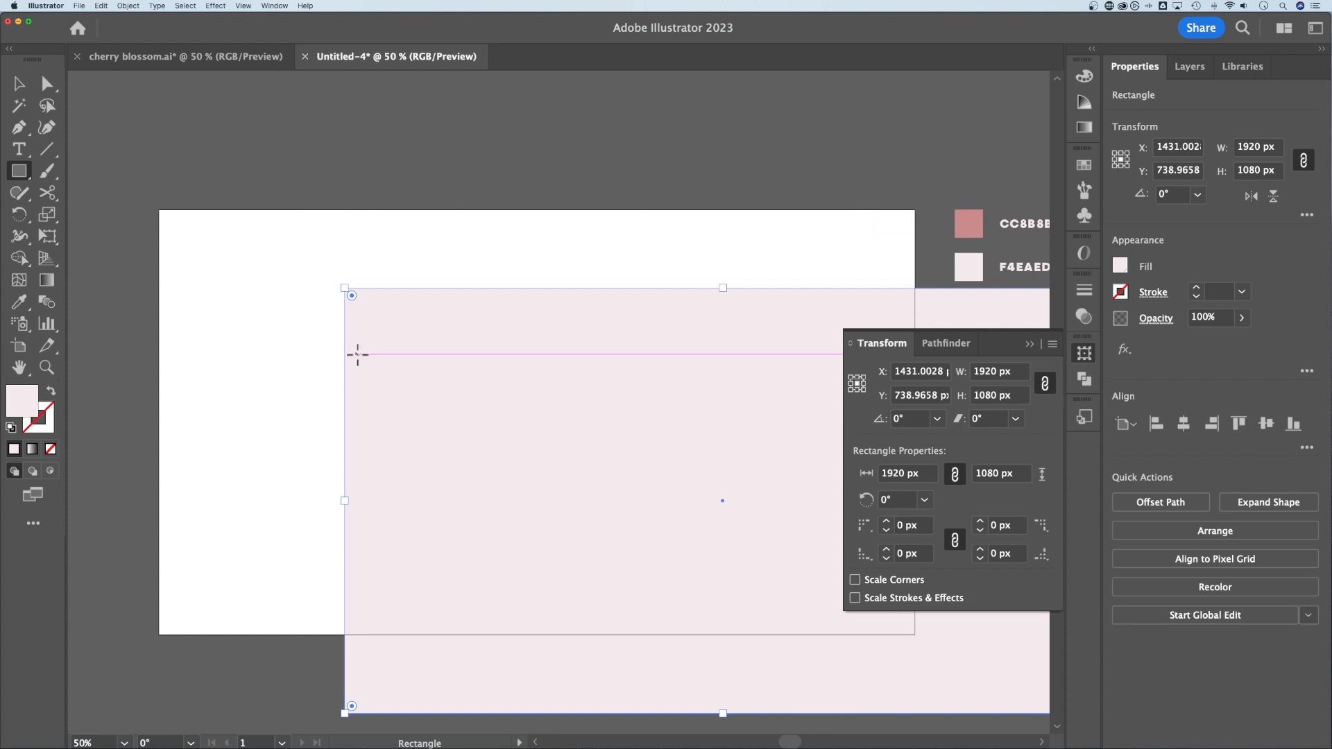
Step: Align the F4EAED background rectangle to the artboard's horizontal and vertical center using Align to Artboard
click(18, 83)
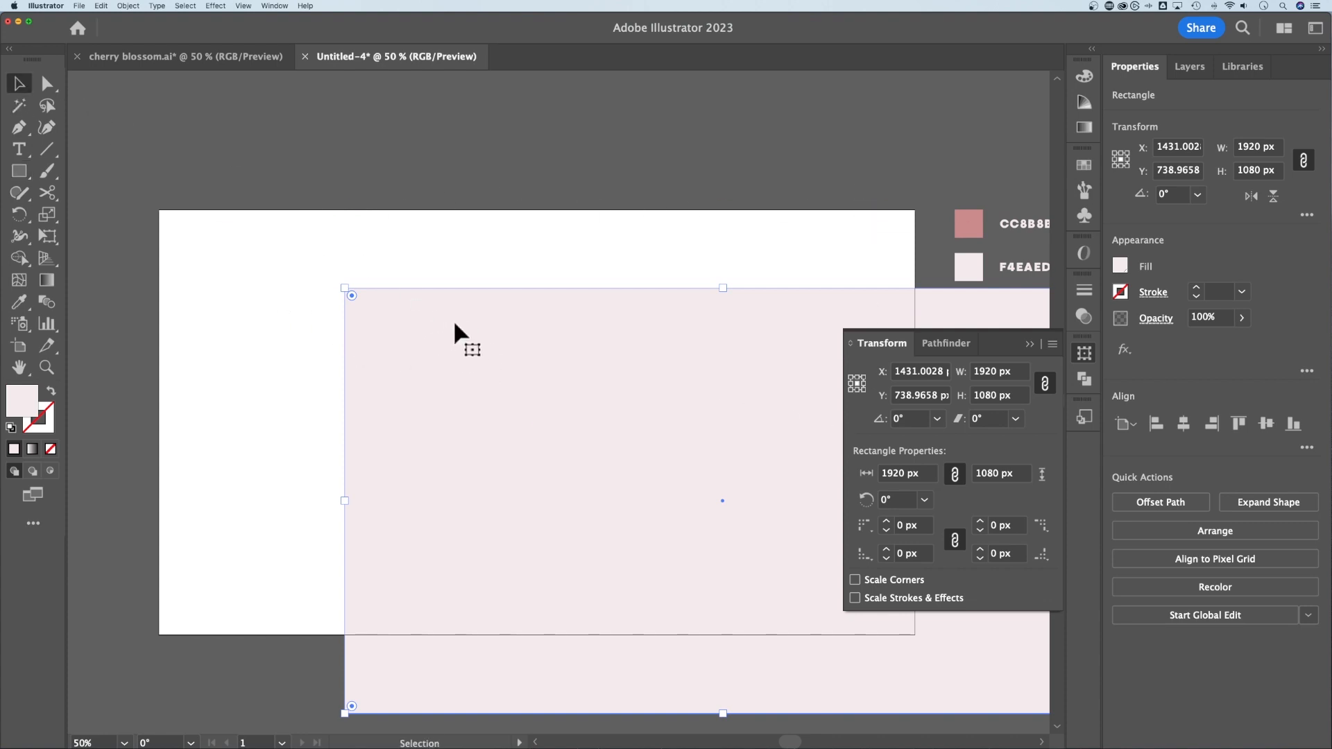
drag(610, 401, 402, 346)
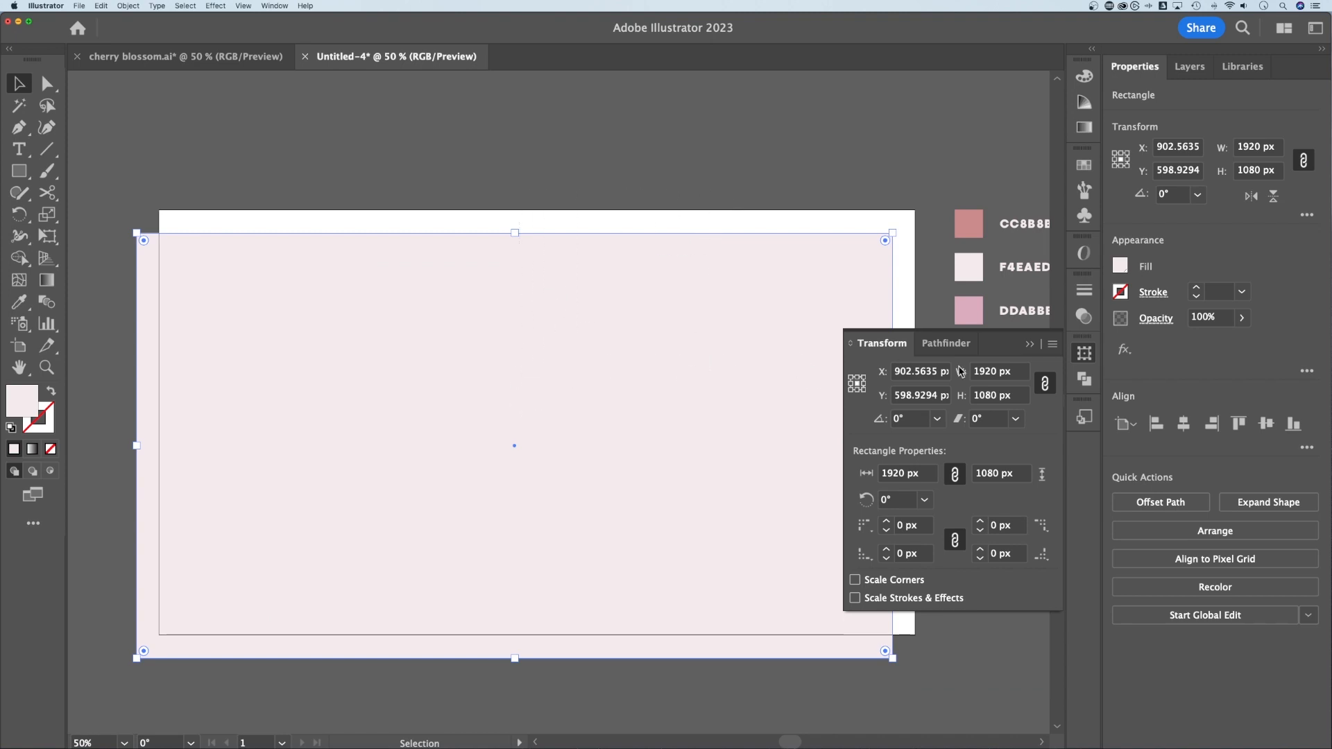
click(1030, 344)
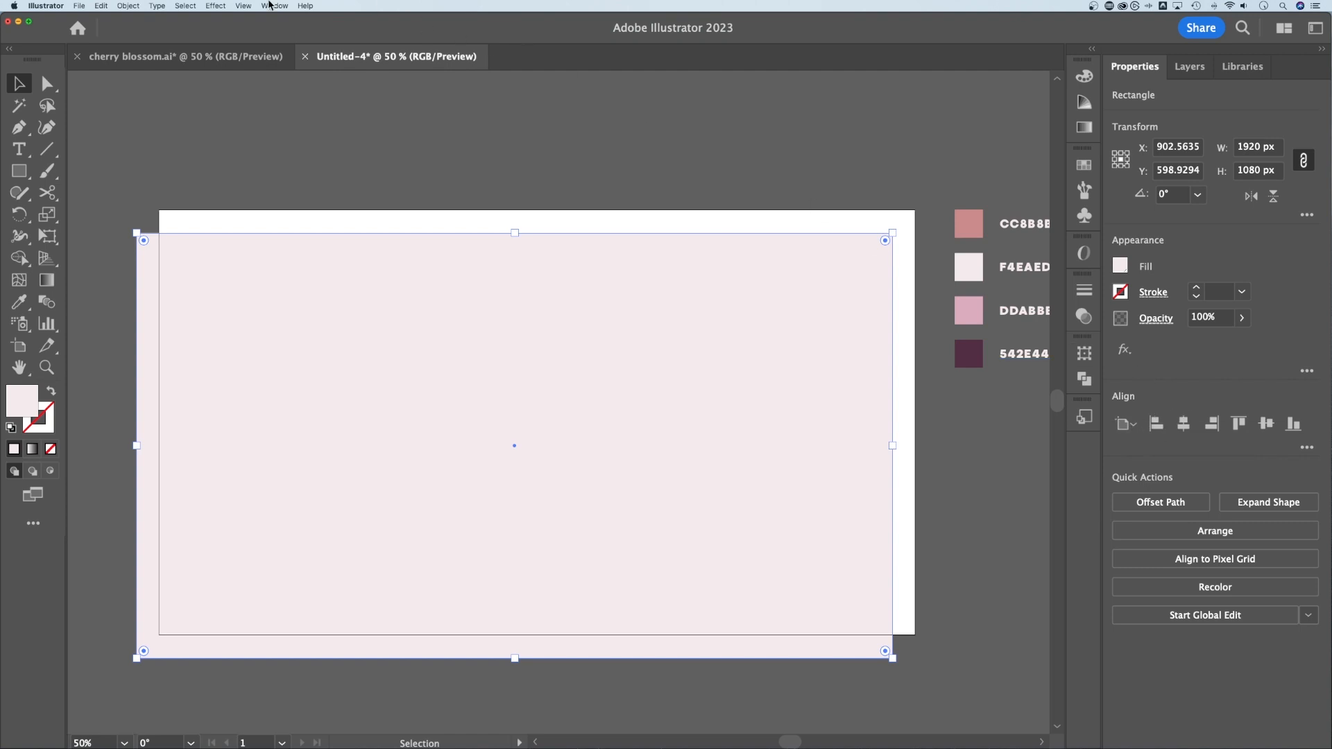
click(269, 5)
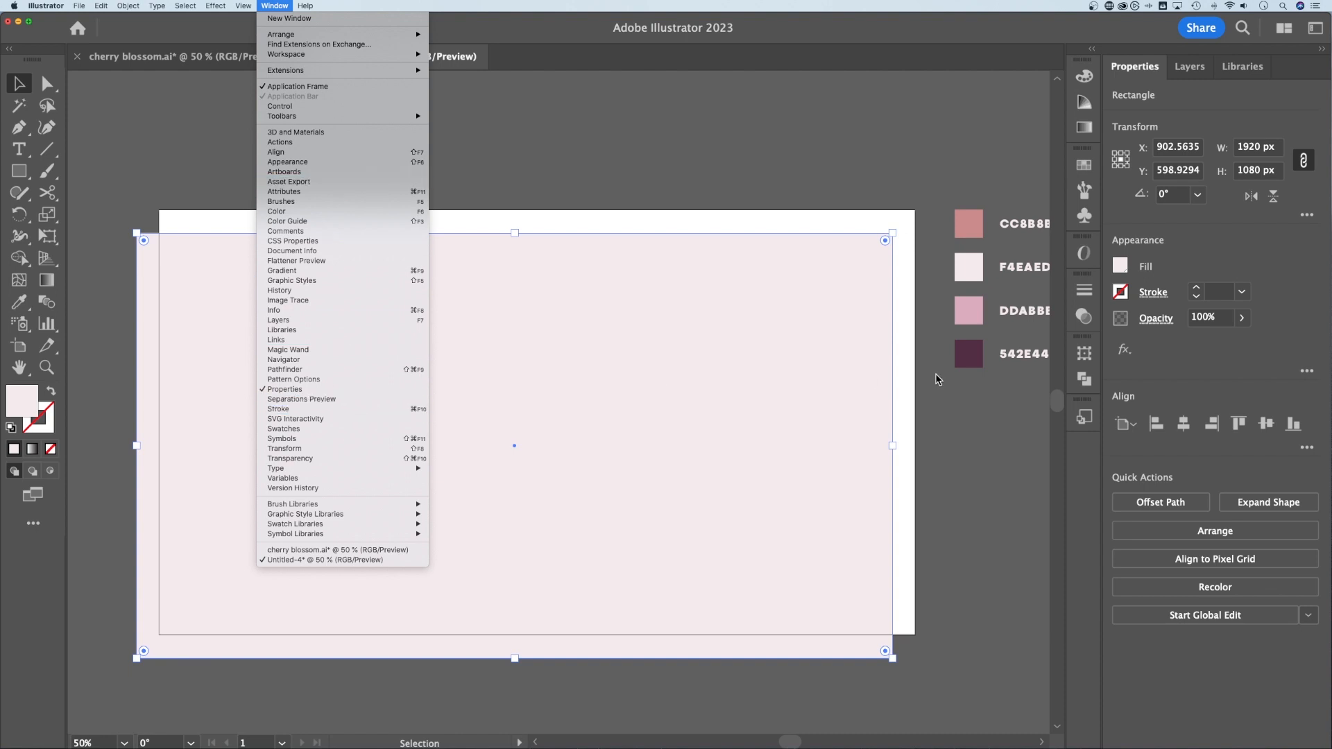
click(1147, 397)
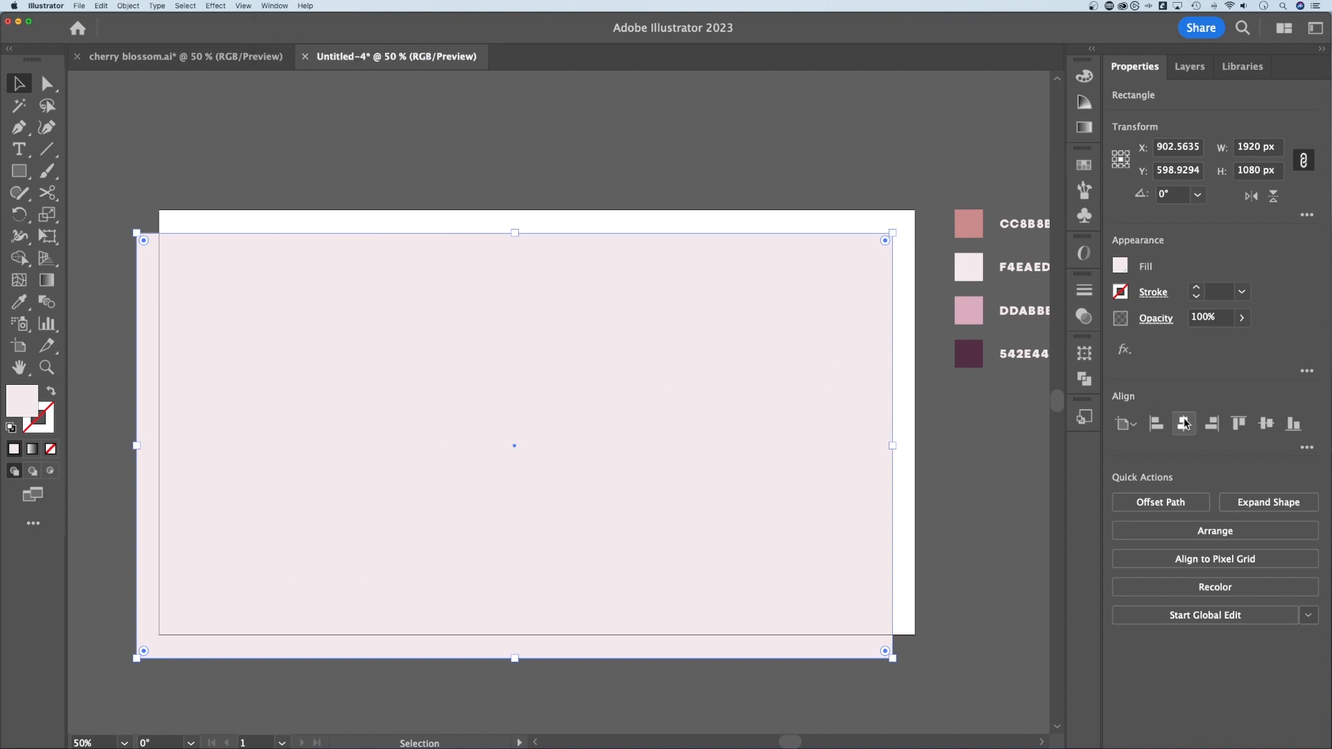
click(1126, 424)
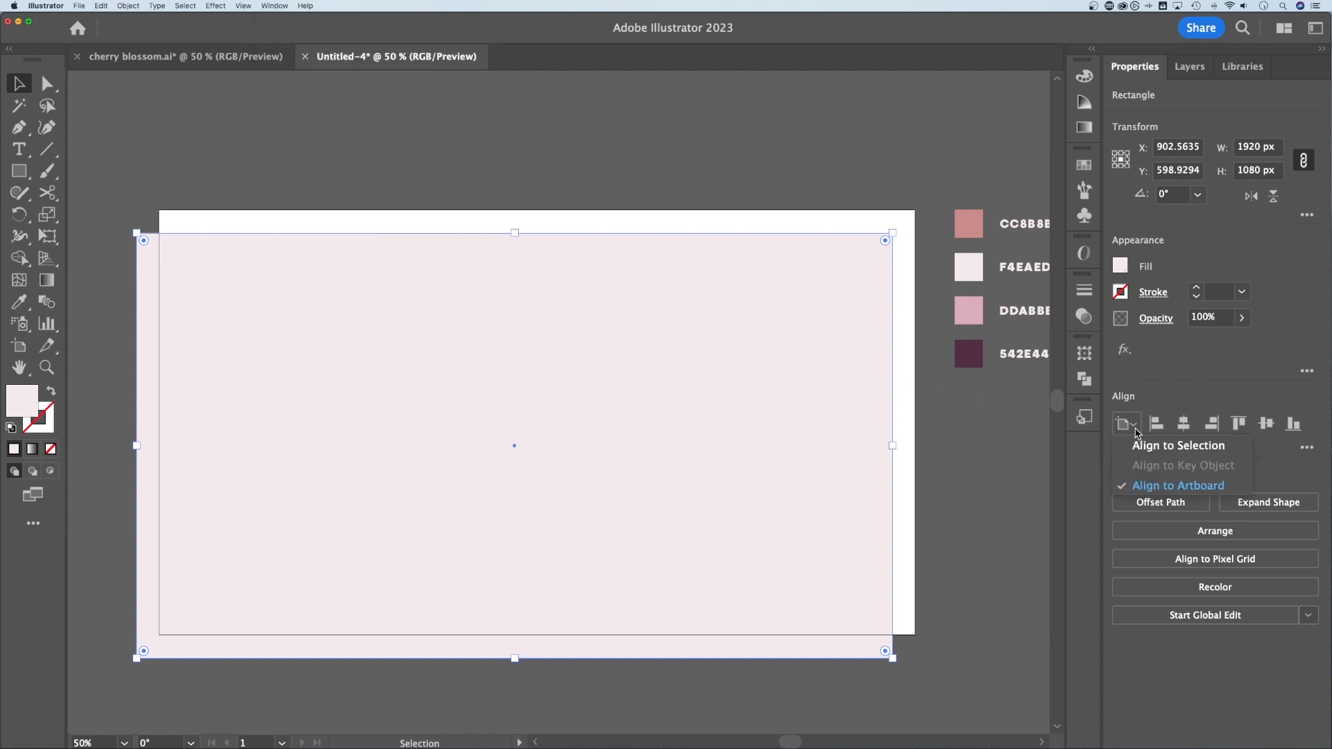
click(1153, 487)
click(1183, 424)
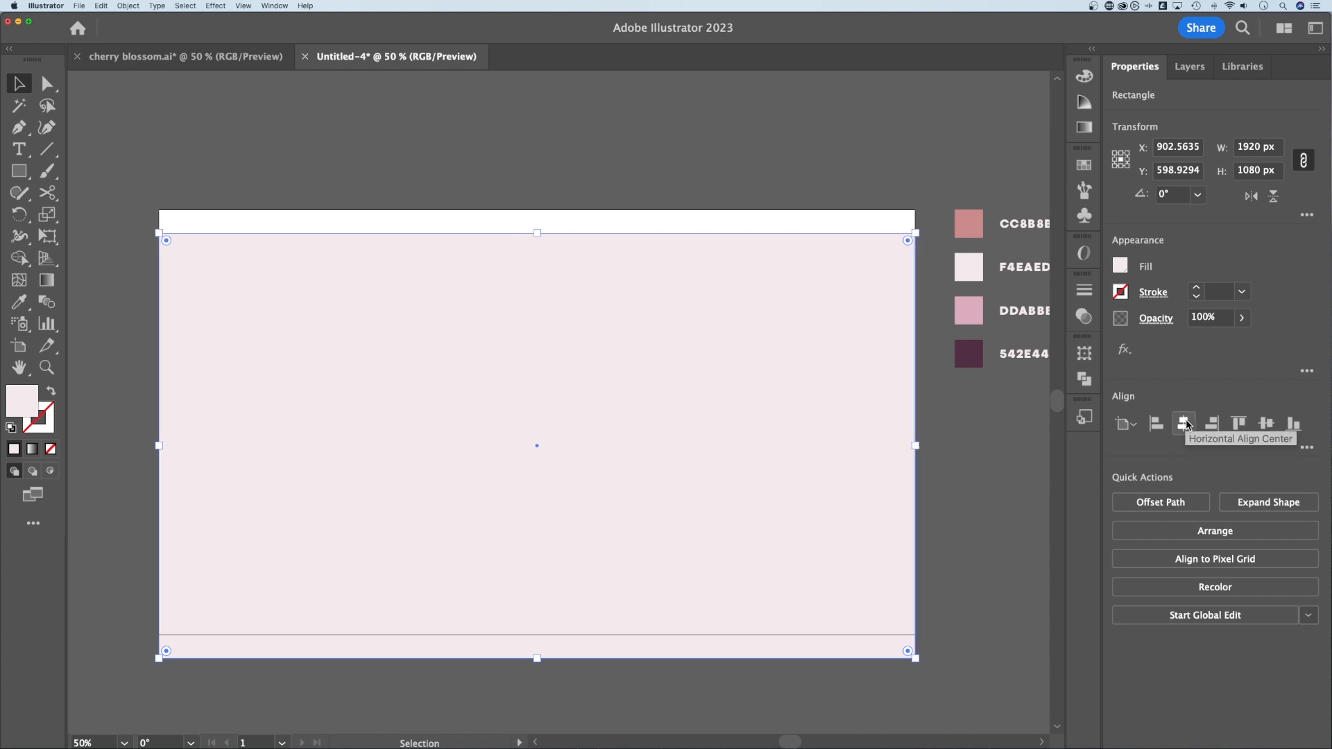
click(1272, 426)
click(998, 434)
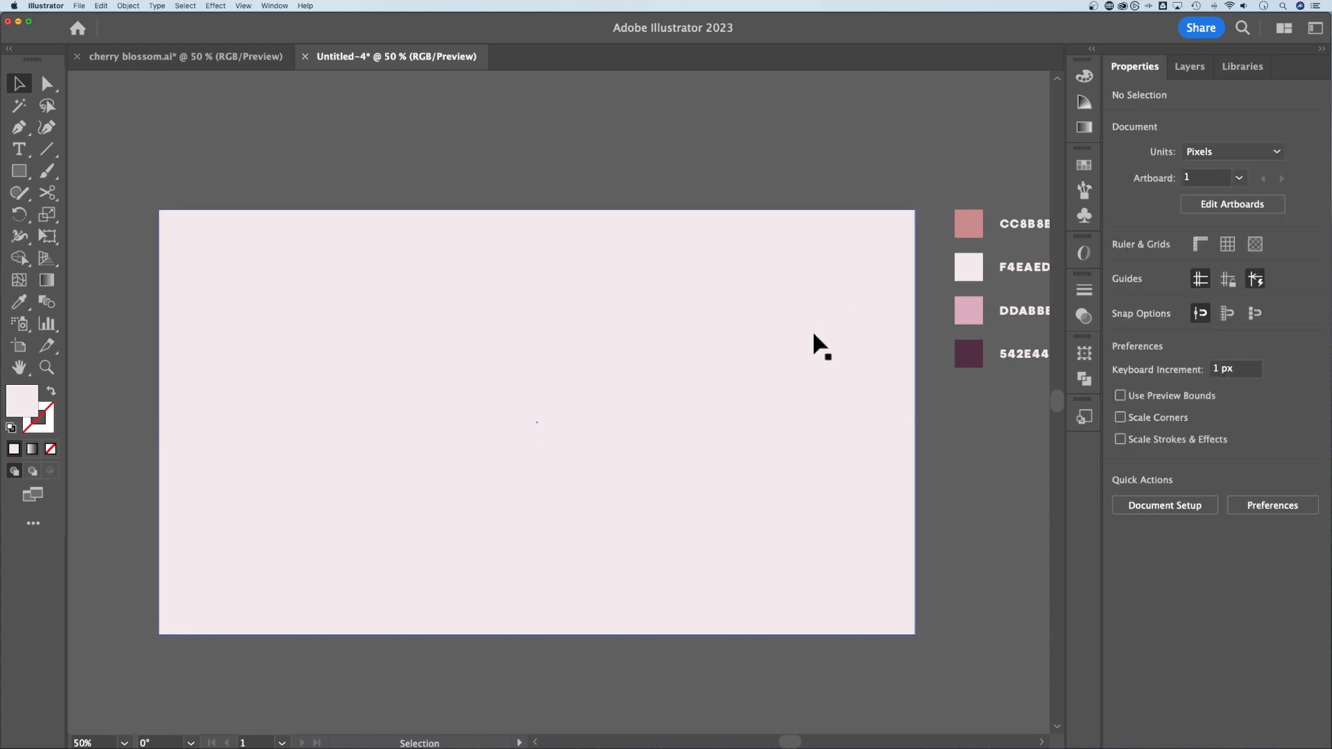
Step: Fill the background rectangle with the CC8B8B swatch from the cherry blossom color group
click(708, 327)
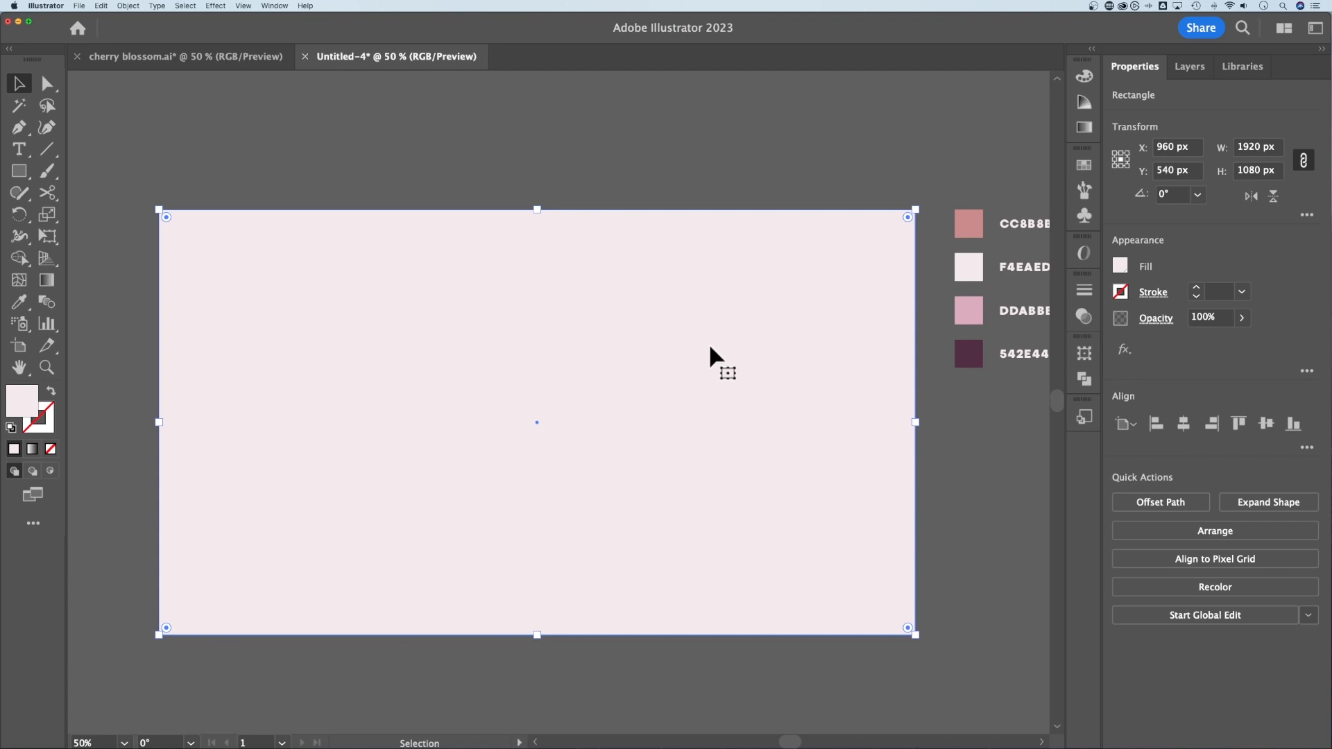
click(1088, 166)
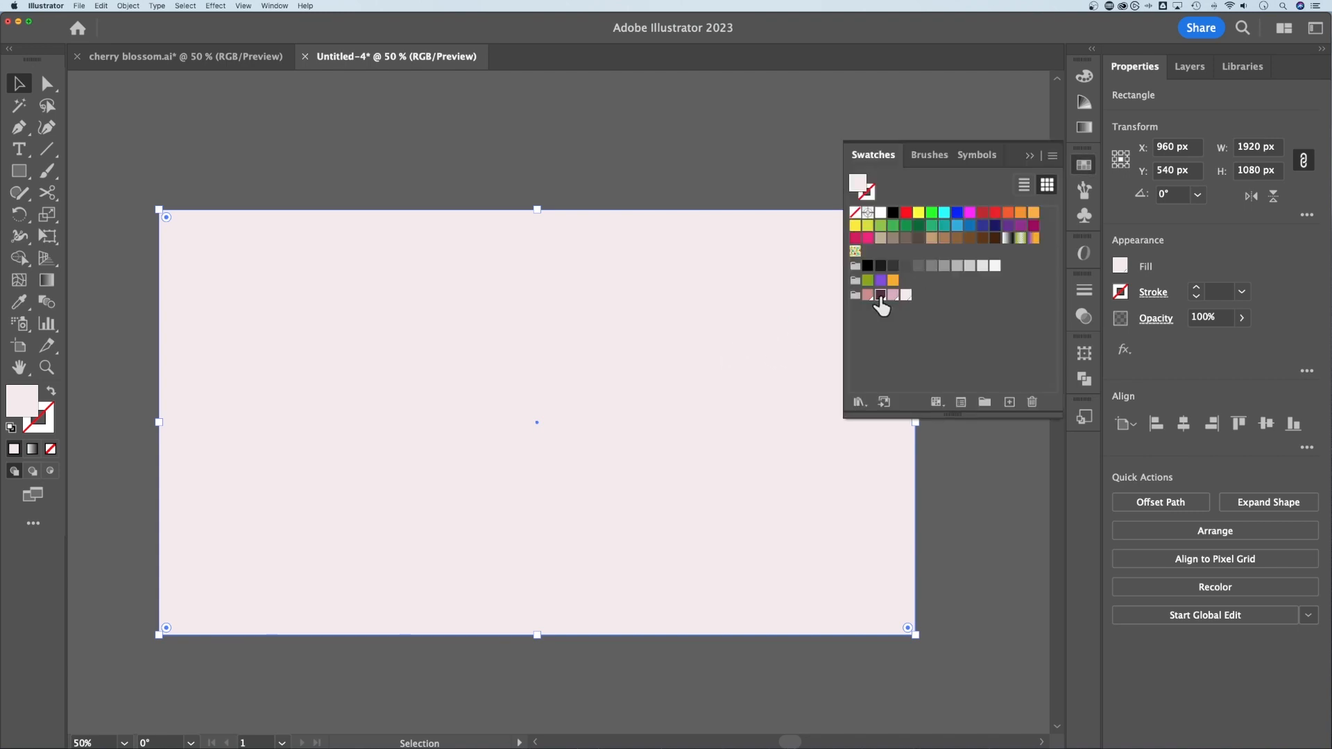
click(881, 296)
click(867, 296)
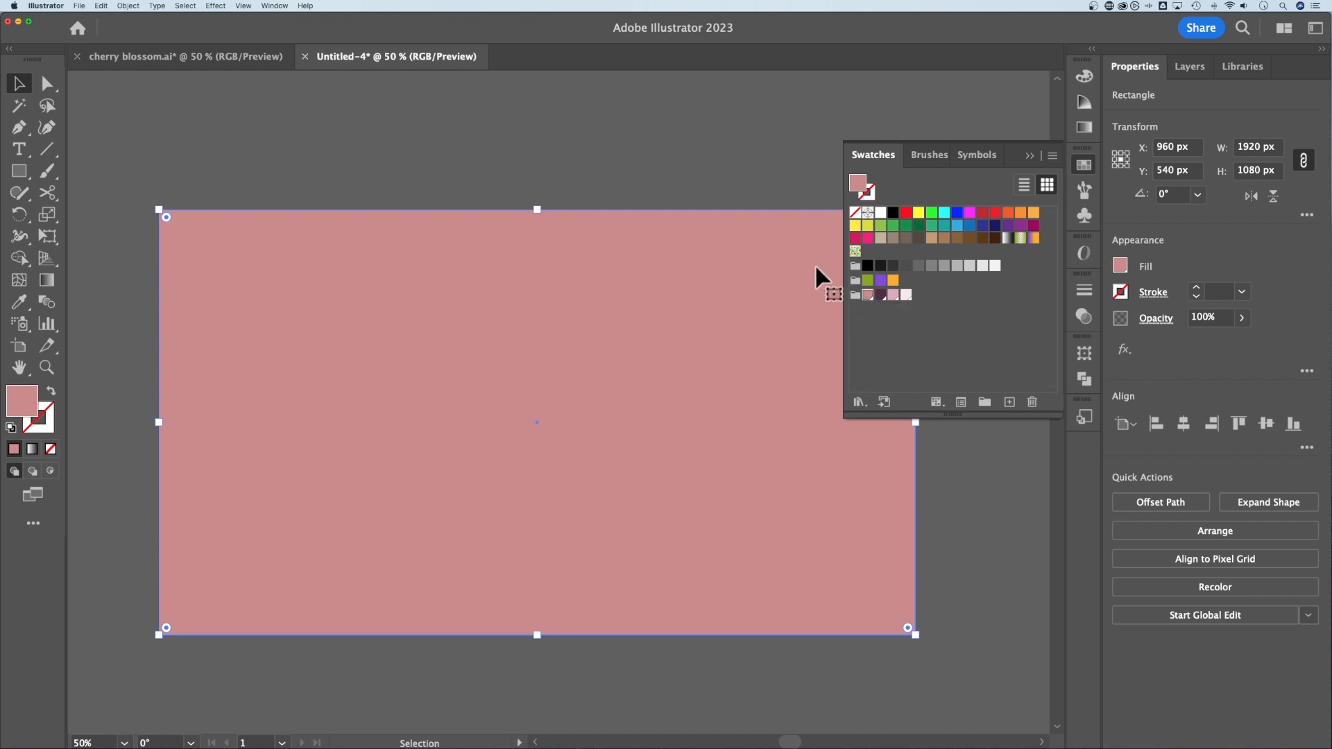
click(709, 161)
Step: Lock the background rectangle so that it cannot be selected
click(767, 243)
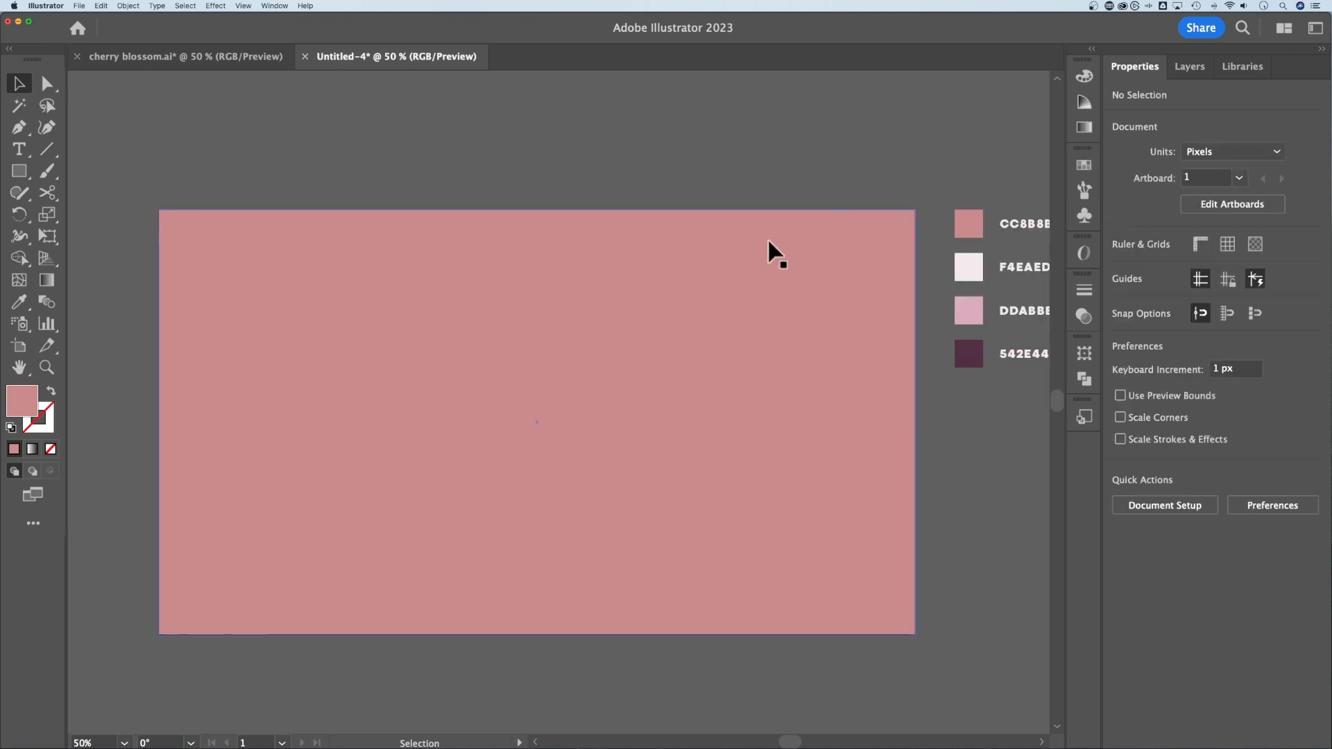
click(514, 267)
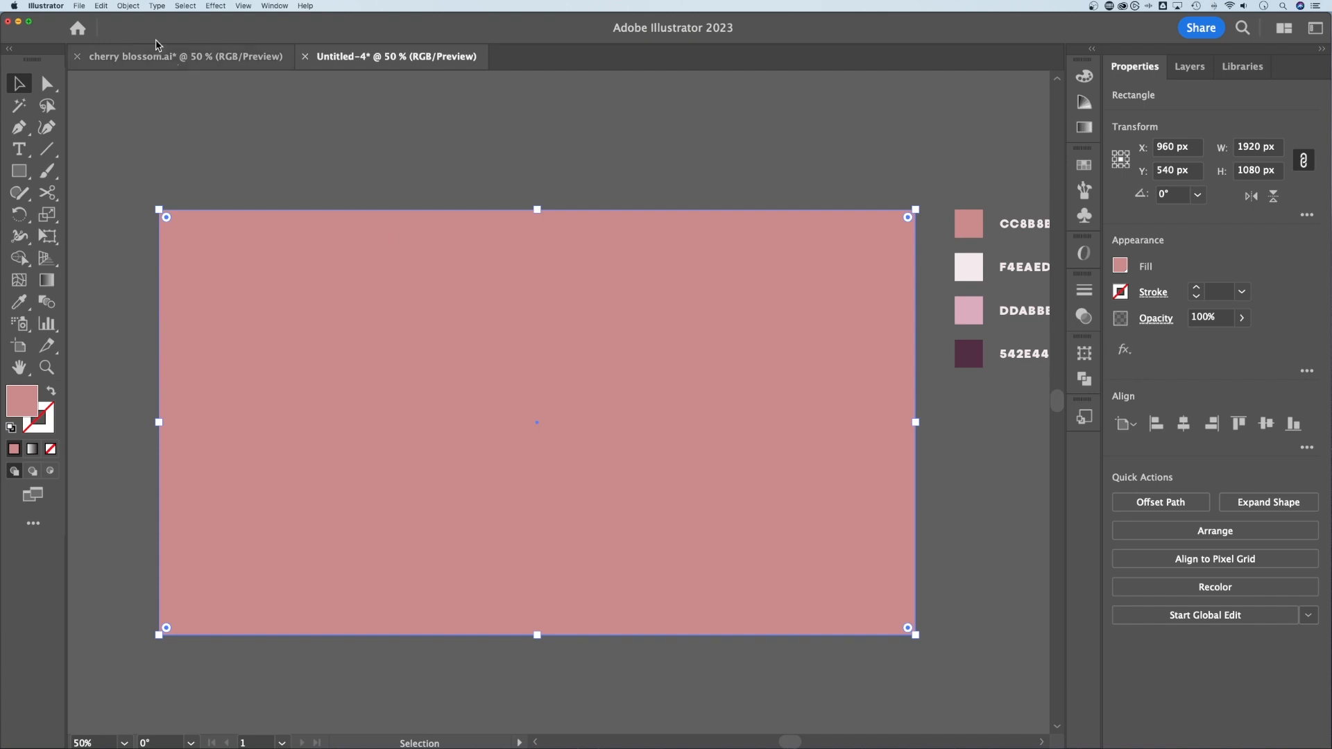
click(132, 7)
mouse_move(201, 84)
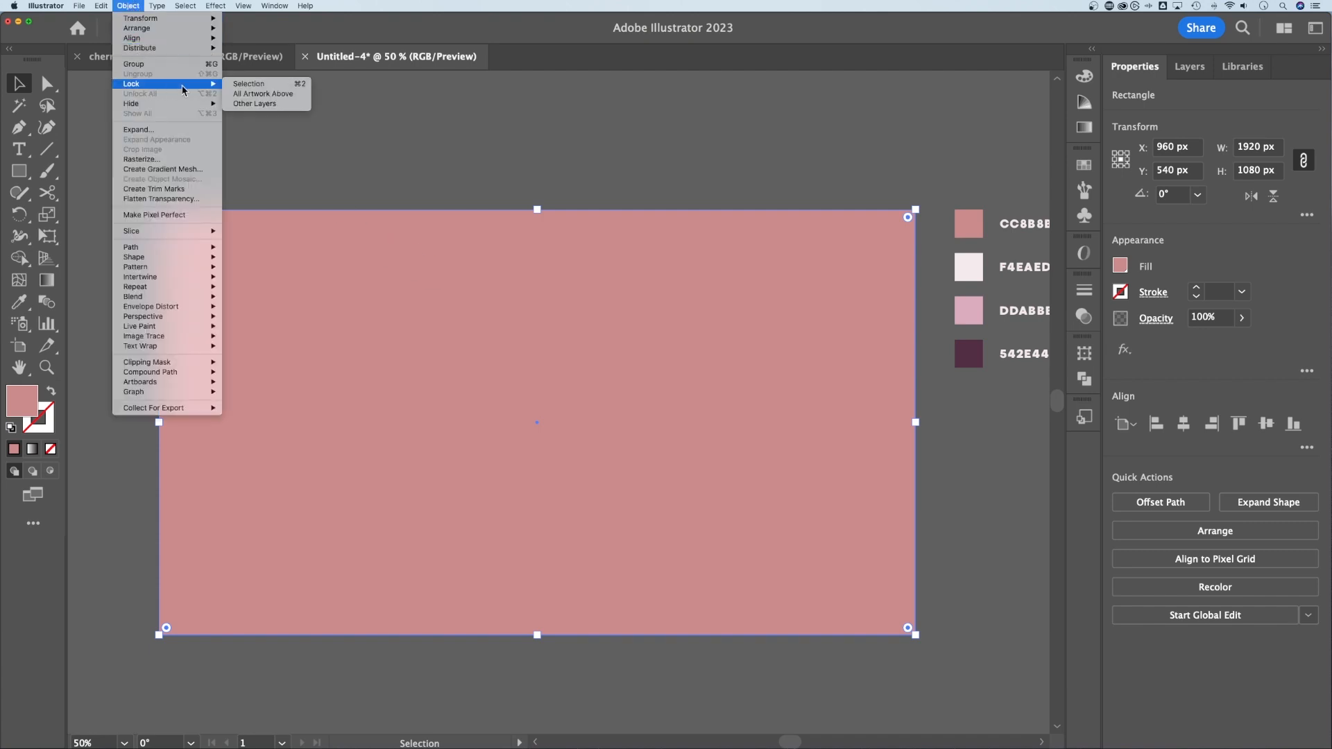
click(253, 84)
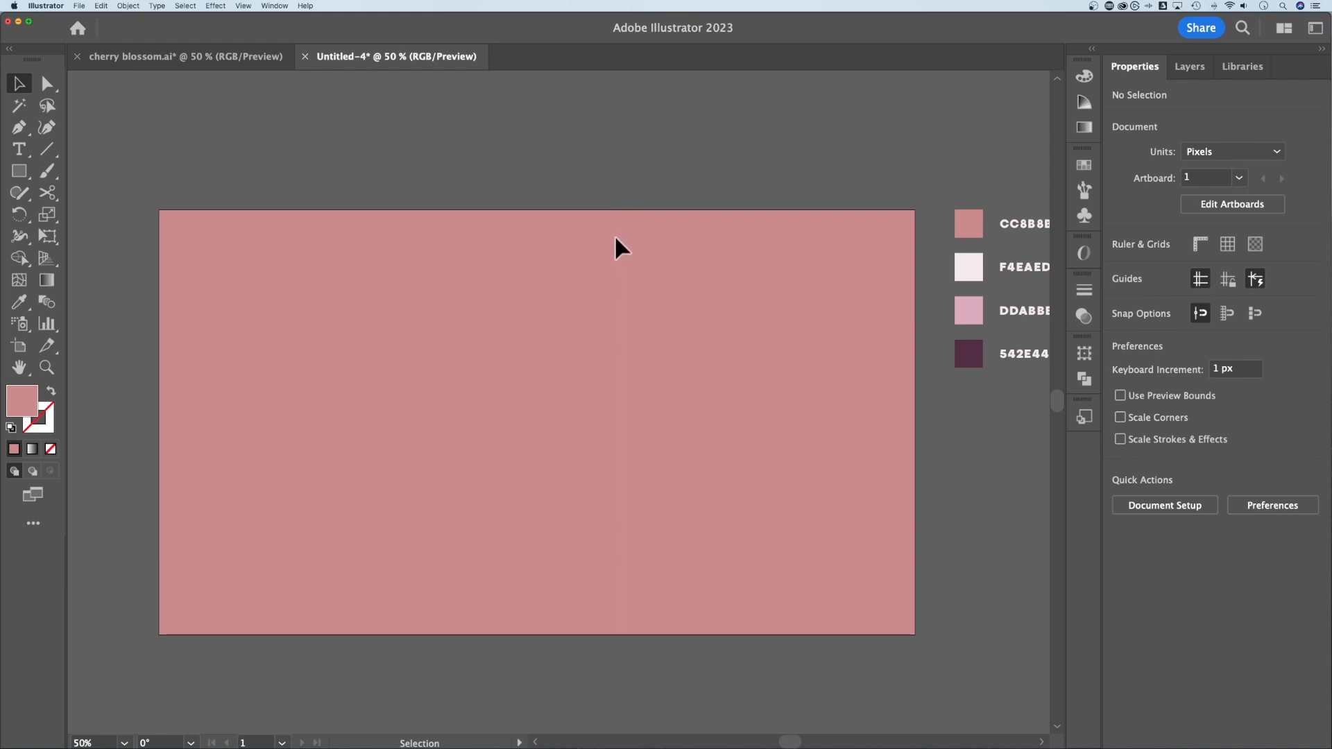
Step: Draw a circle about 609 px wide on the artboard and fill it with the F4EAED swatch
click(25, 182)
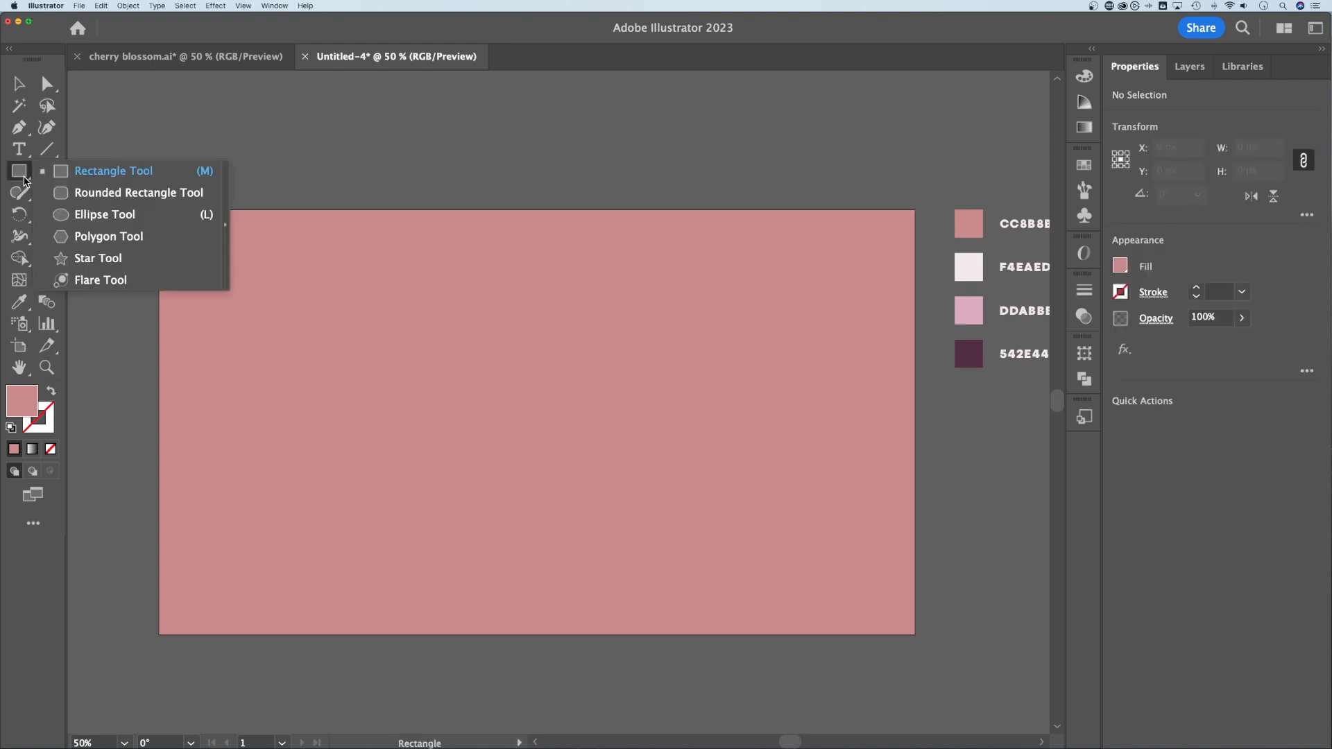
click(92, 215)
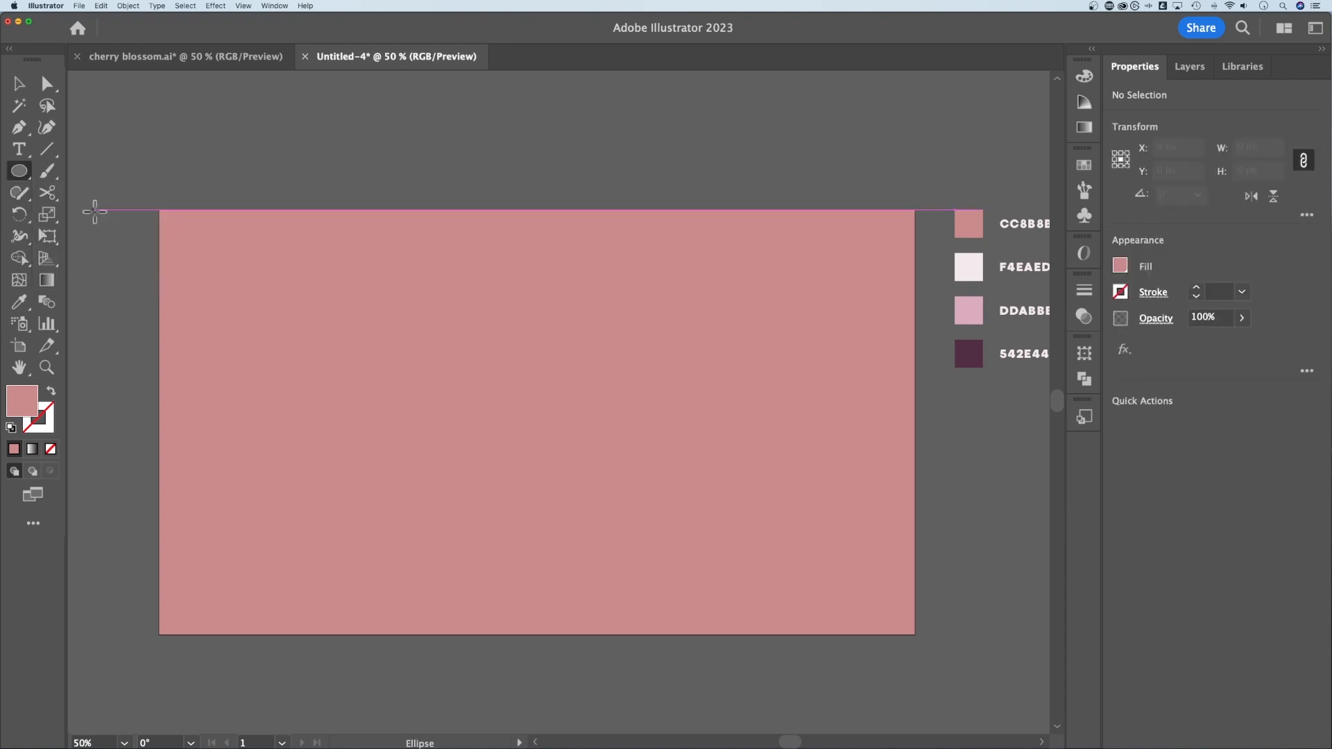
drag(330, 504, 570, 303)
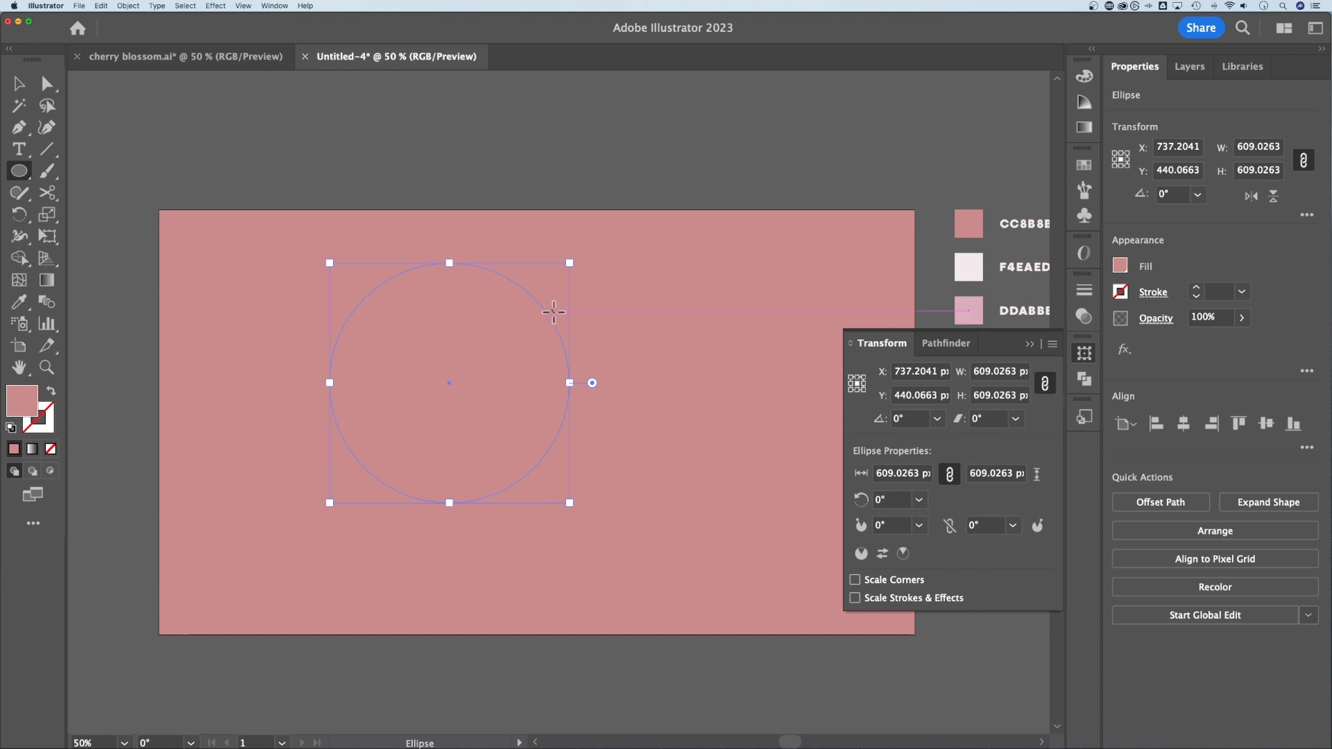
click(1087, 168)
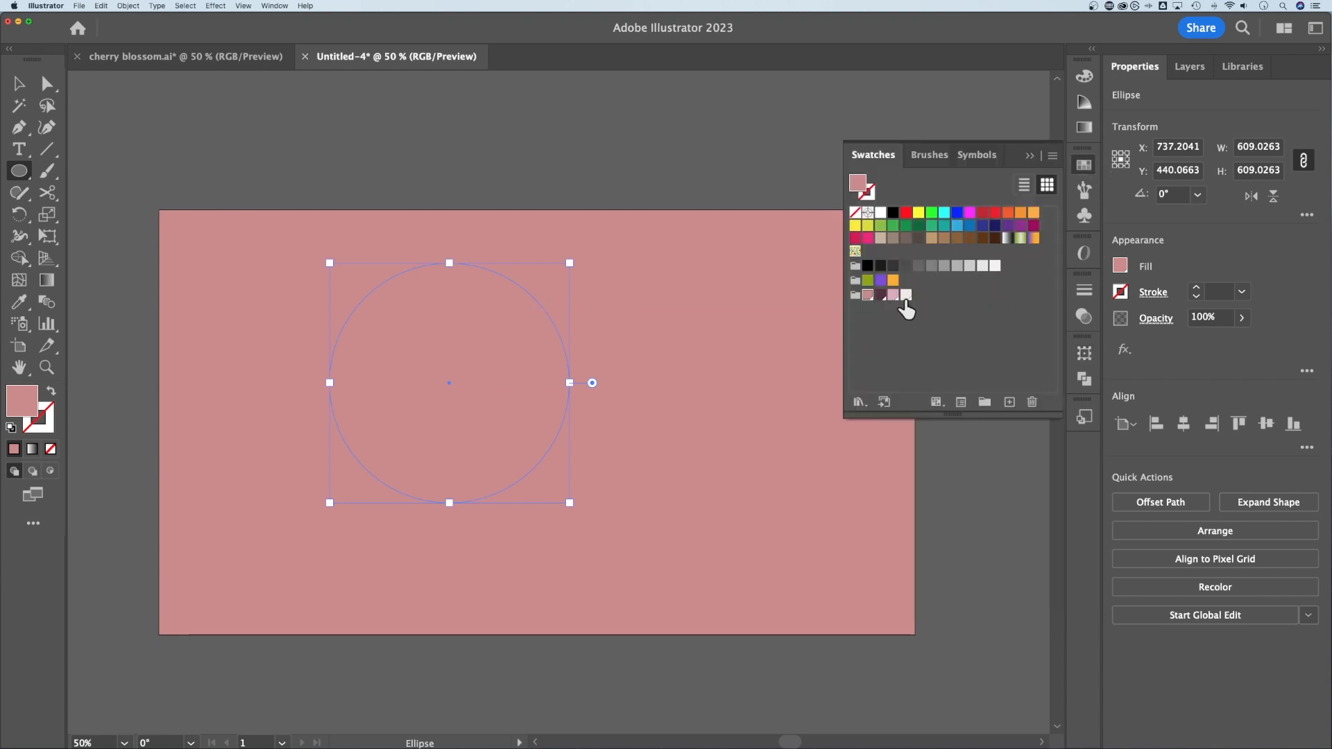
click(906, 295)
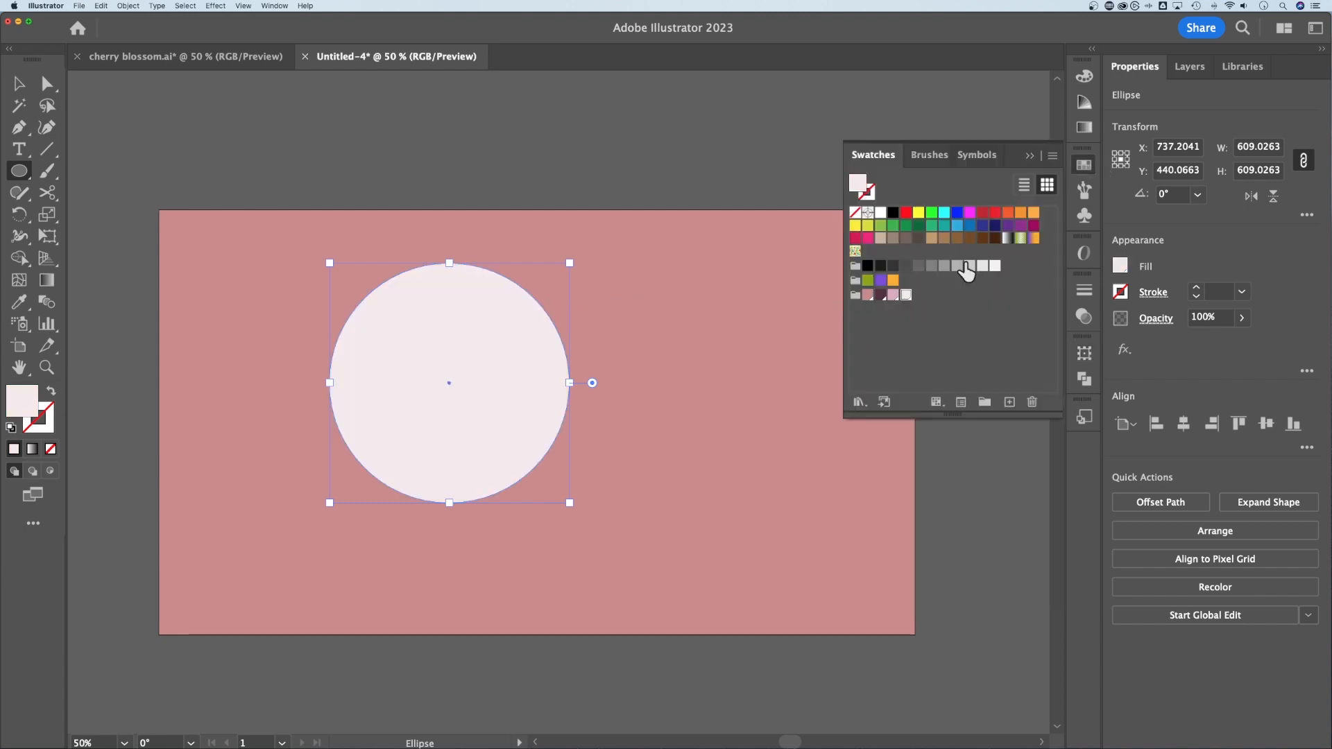
click(1034, 156)
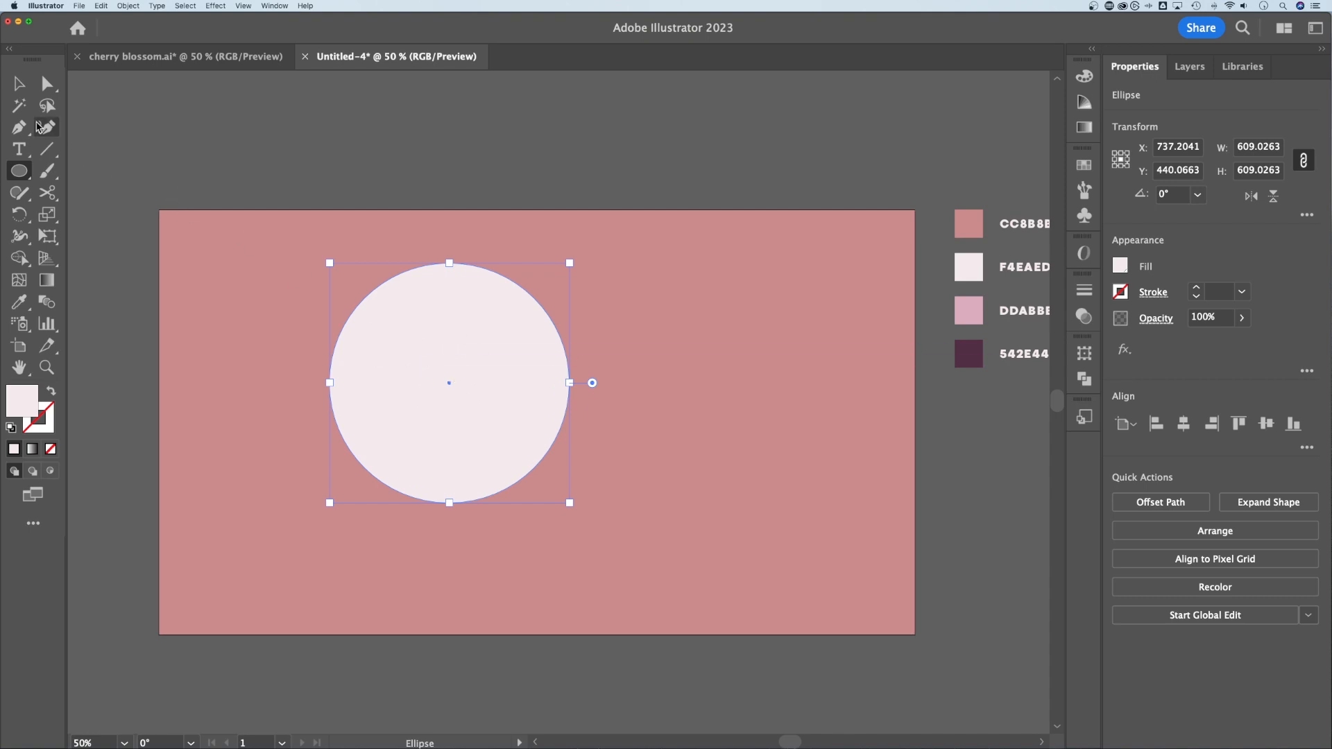
Step: Move the circle slightly down and duplicate it straight to the right, overlapping the original by half its width
click(19, 84)
drag(447, 333, 452, 366)
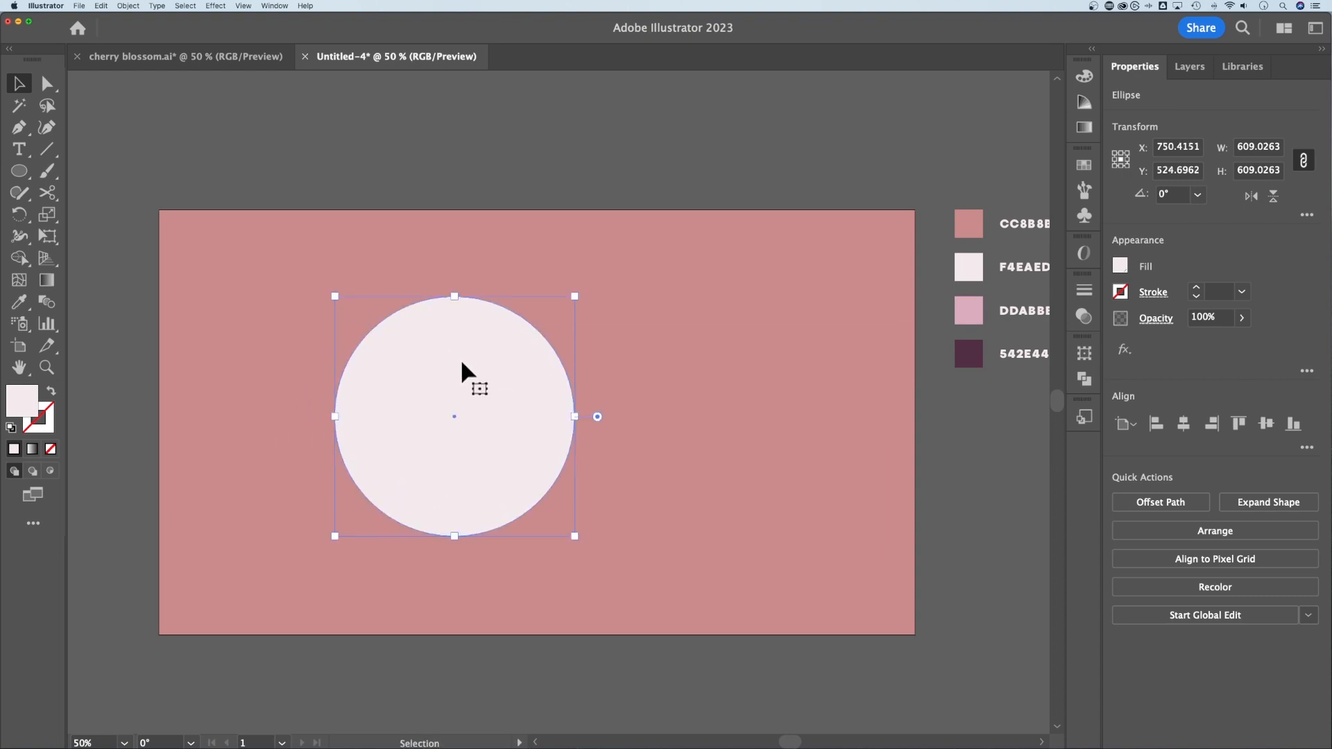
drag(455, 368, 559, 365)
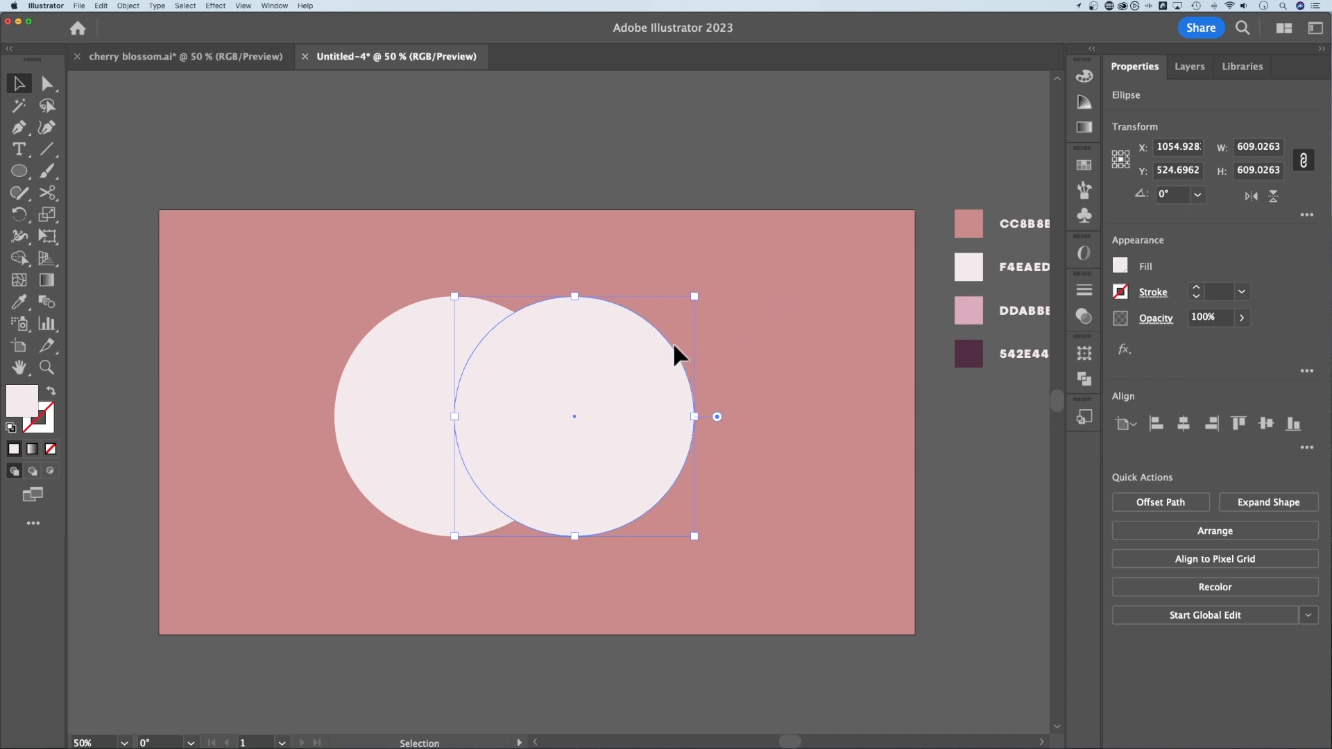
Step: Remove the outer parts of both overlapping circles with the Shape Builder tool, keeping only the petal-shaped intersection
shift+click(375, 503)
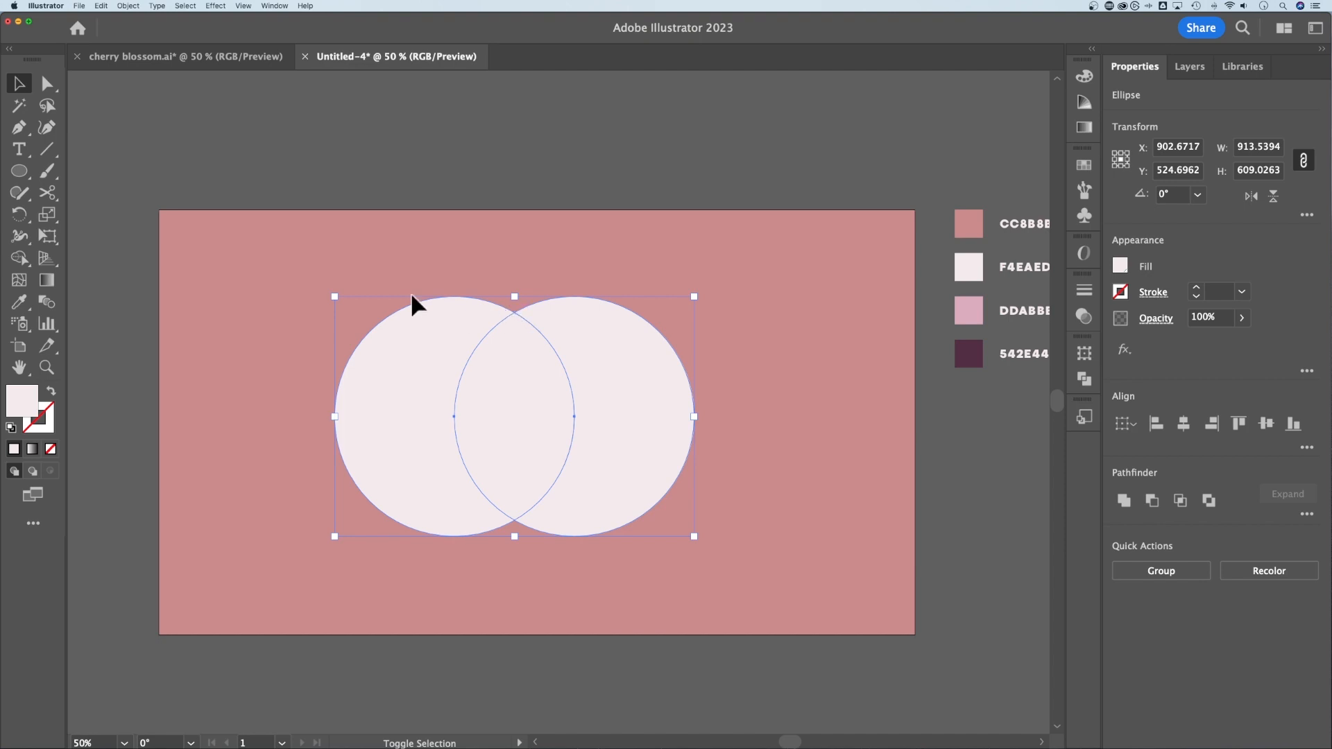
key(shift+m)
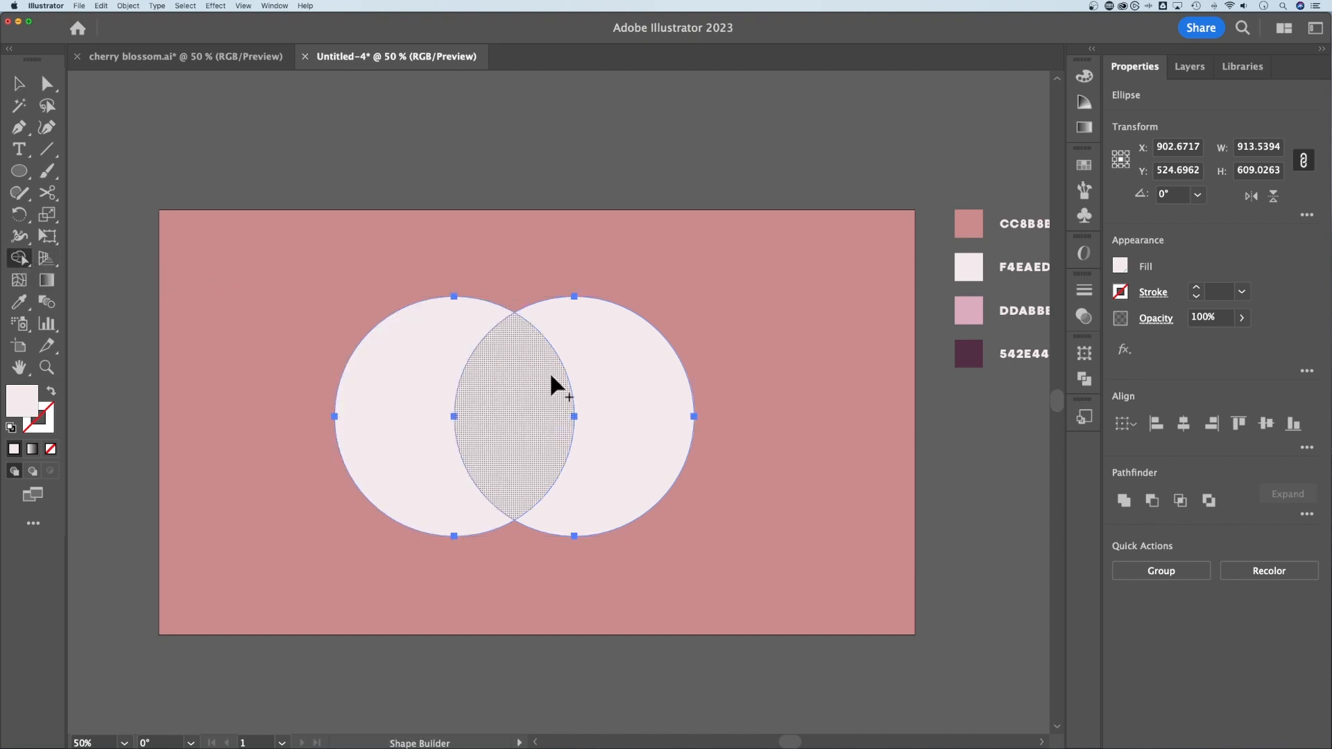
alt+click(403, 378)
alt+click(664, 377)
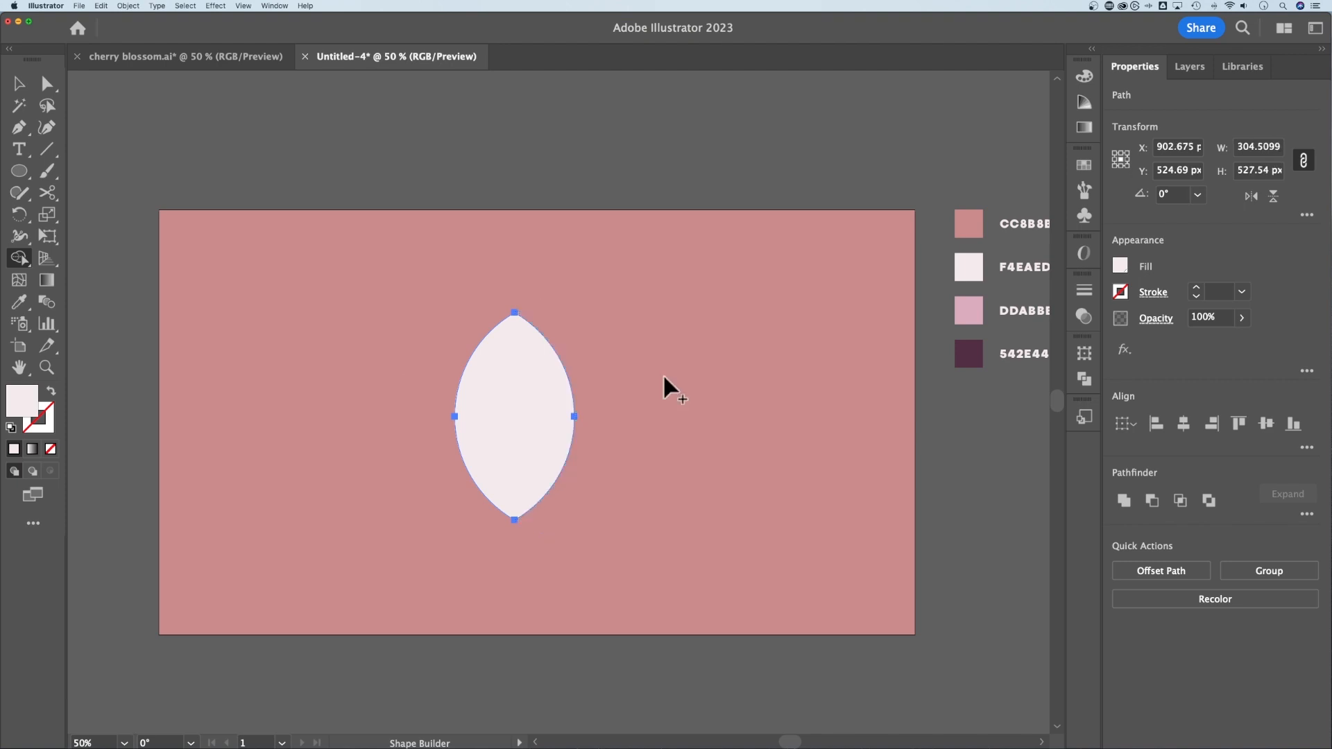
Step: Try freeform Shape Builder erase strokes beside the petal and view the tool's selection options without changing them
key(super+z)
drag(659, 272, 631, 530)
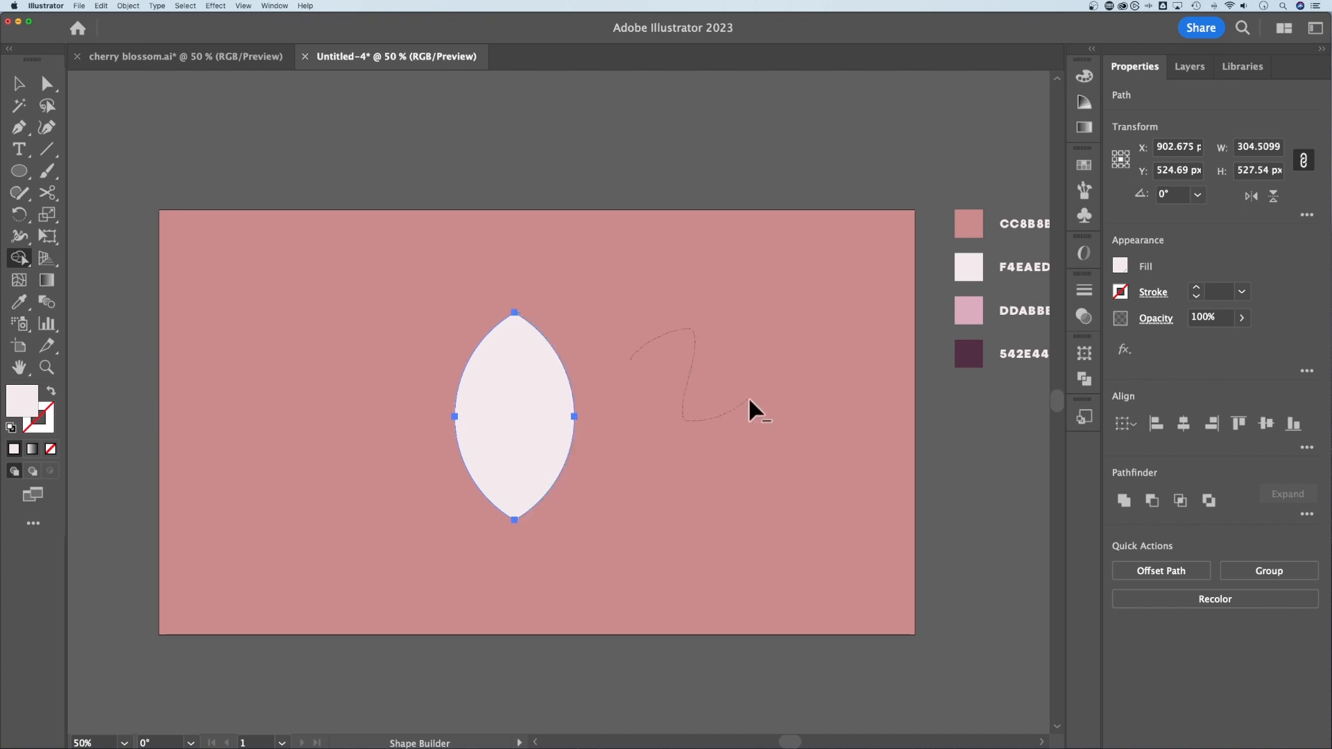
mouse_move(749, 400)
mouse_down()
mouse_move(788, 457)
mouse_move(860, 342)
mouse_move(872, 475)
mouse_move(919, 351)
mouse_move(847, 528)
mouse_up()
drag(659, 360, 655, 359)
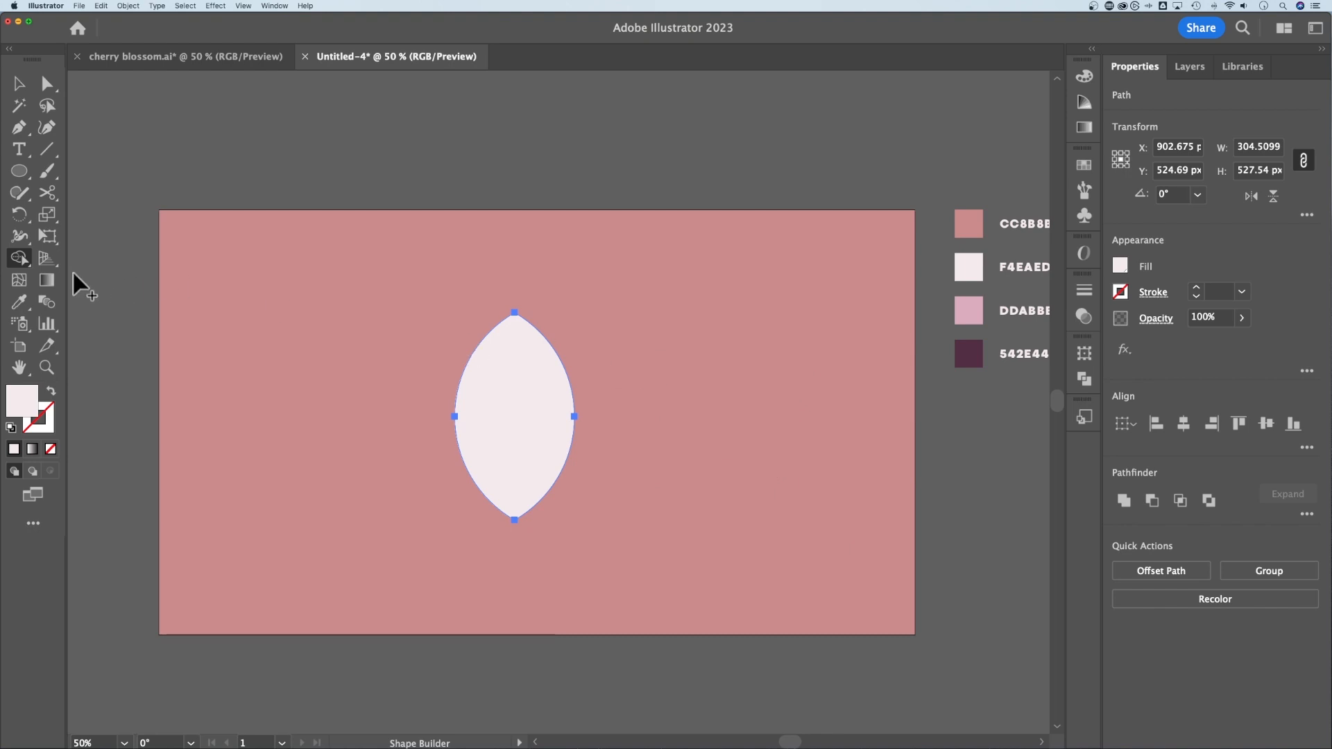
double_click(21, 261)
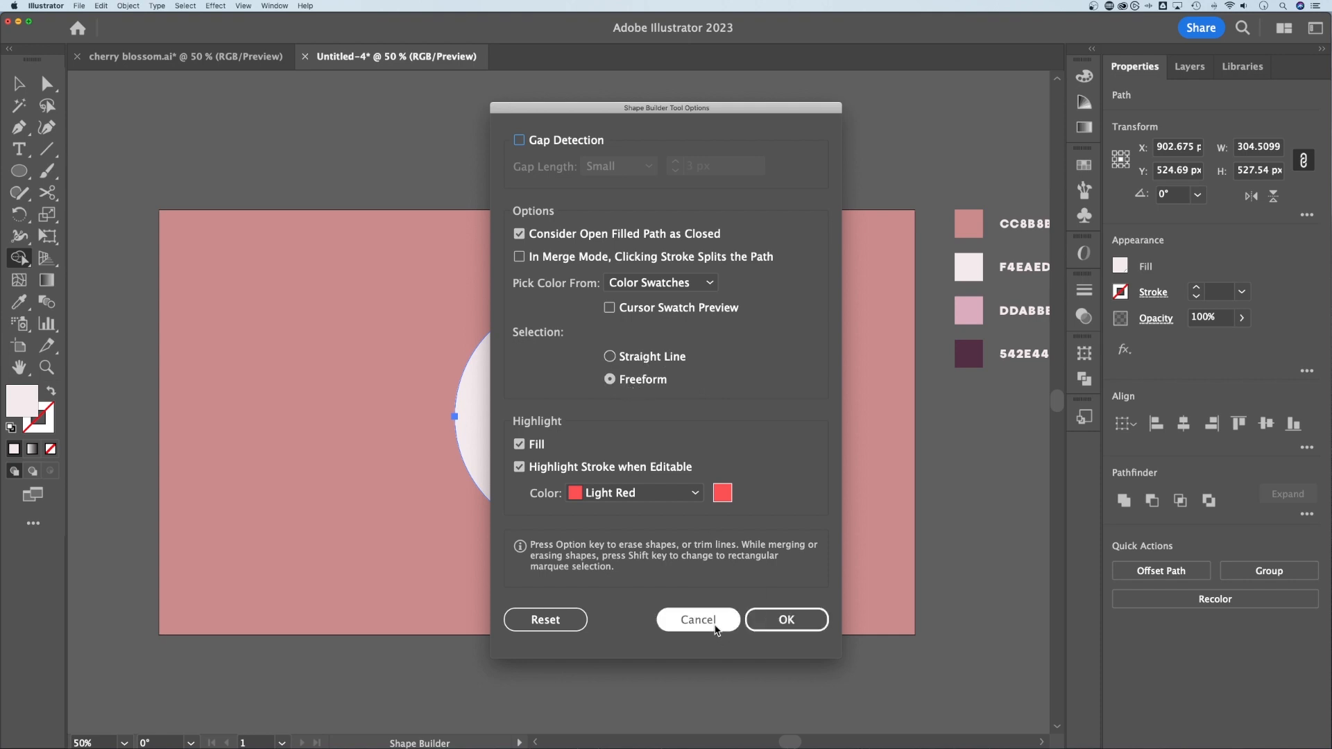
click(697, 620)
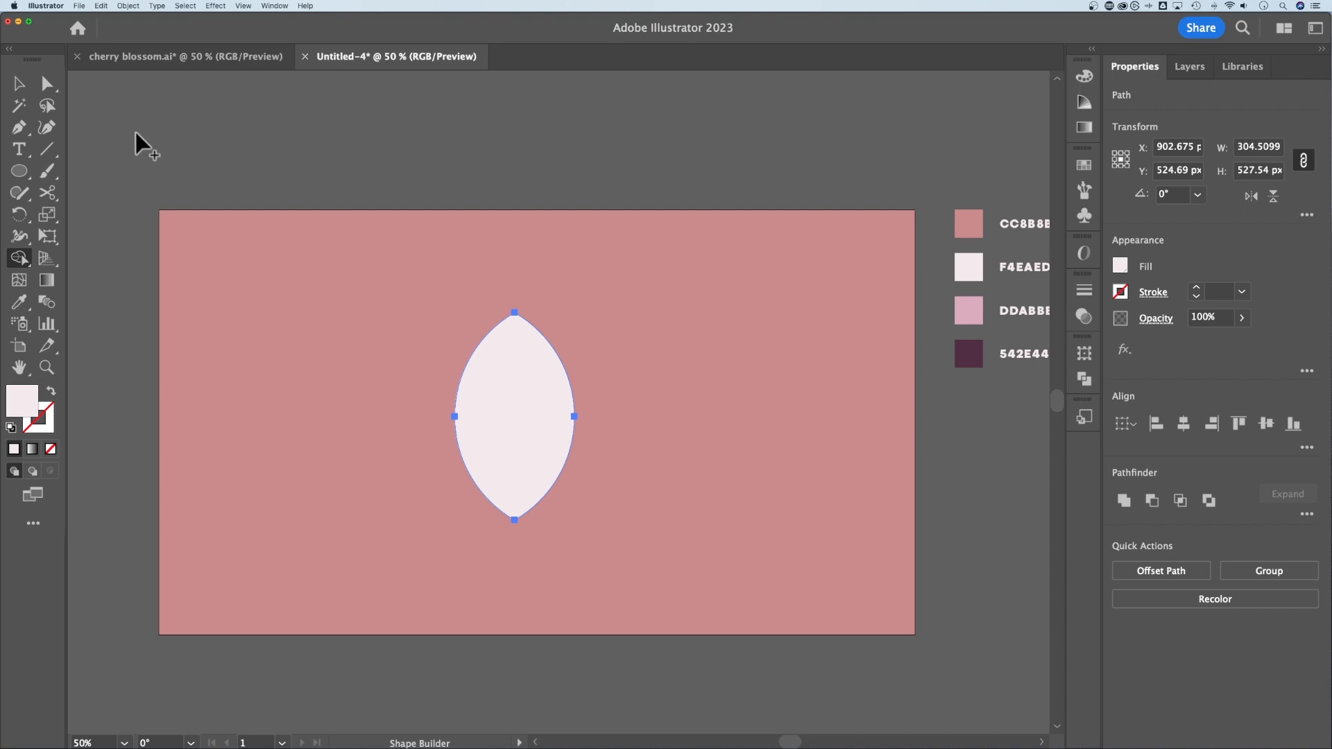
Step: Duplicate the petal to the right of the original and delete the copy
click(19, 84)
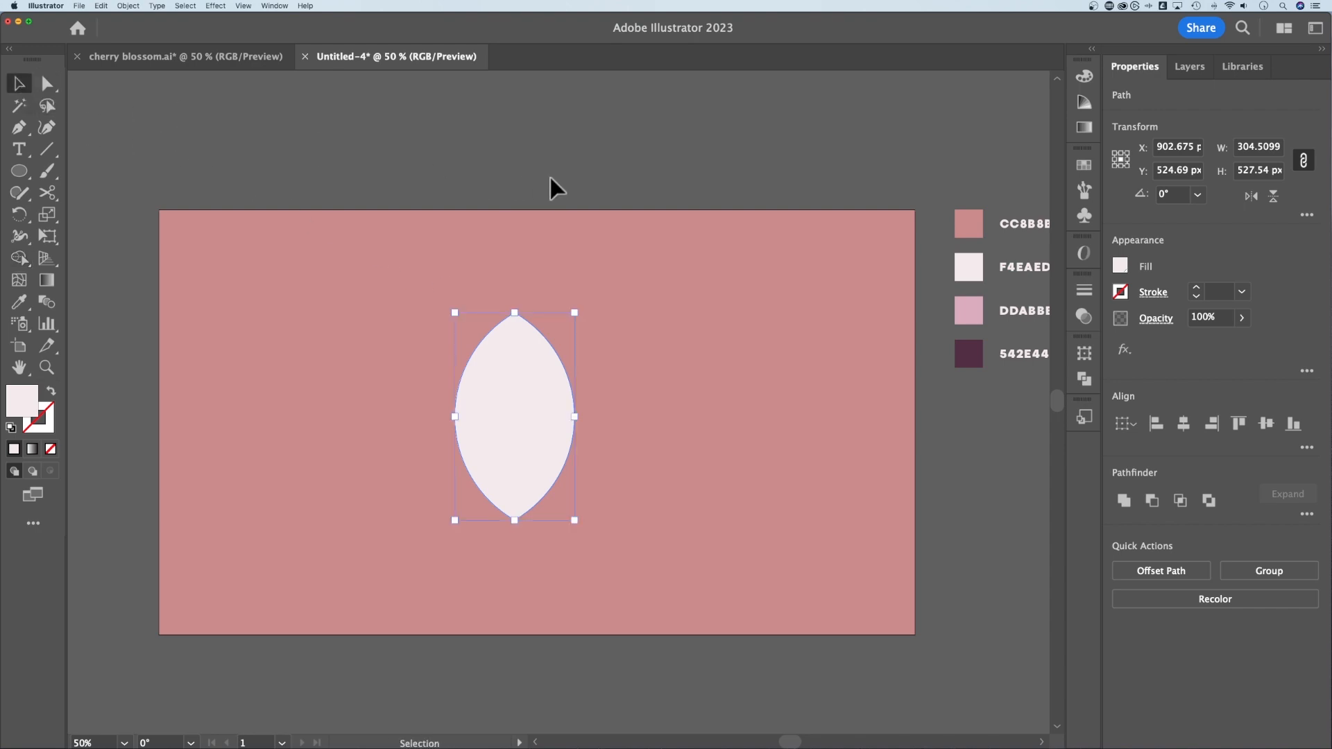
click(548, 188)
drag(531, 395, 673, 372)
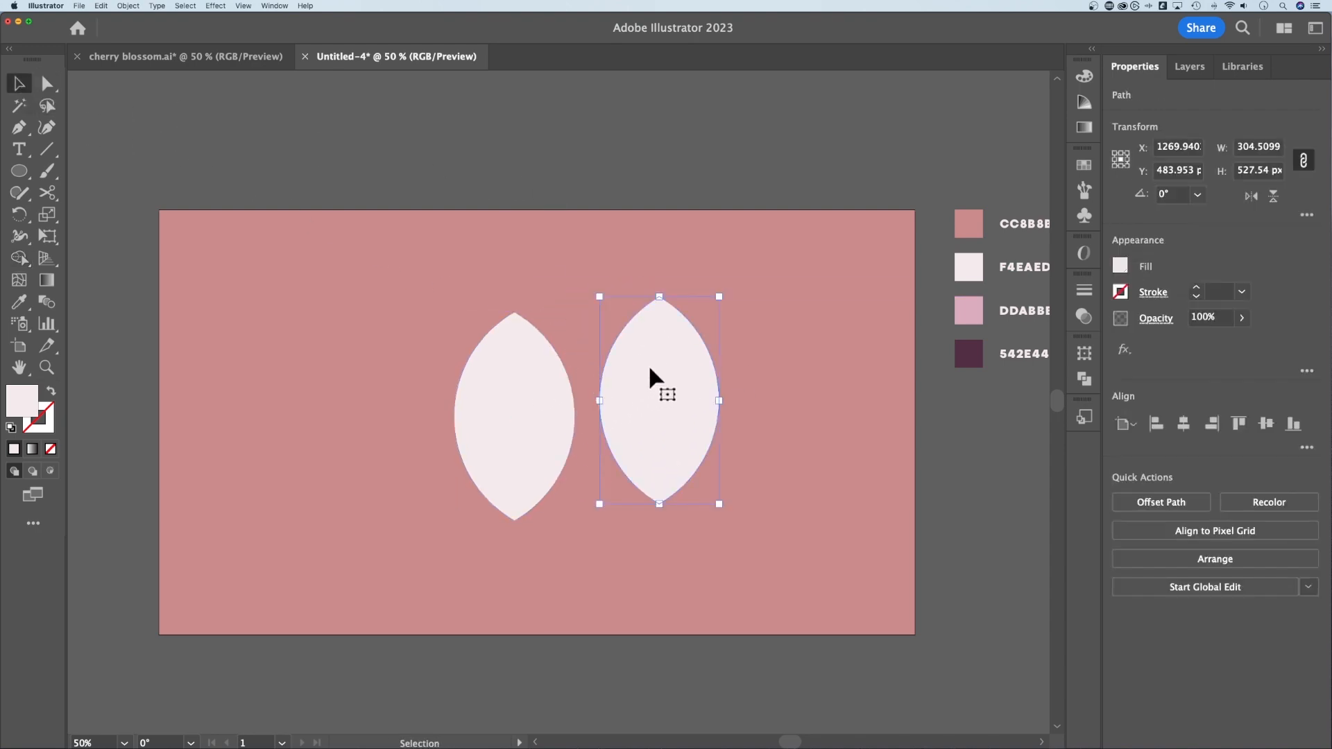
key(Delete)
Step: Shorten the petal from its upper tip to about 430 px tall and place it near the artboard's center
drag(526, 406, 546, 362)
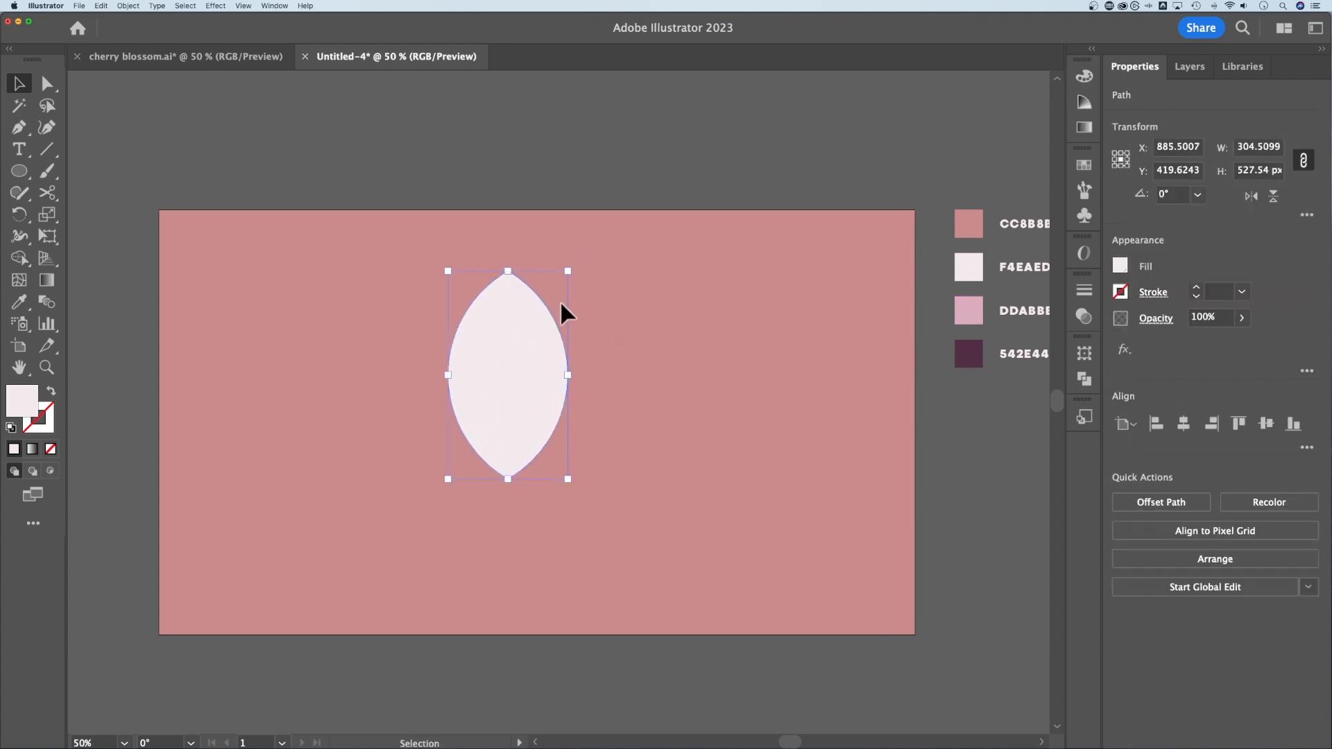
drag(514, 270, 510, 310)
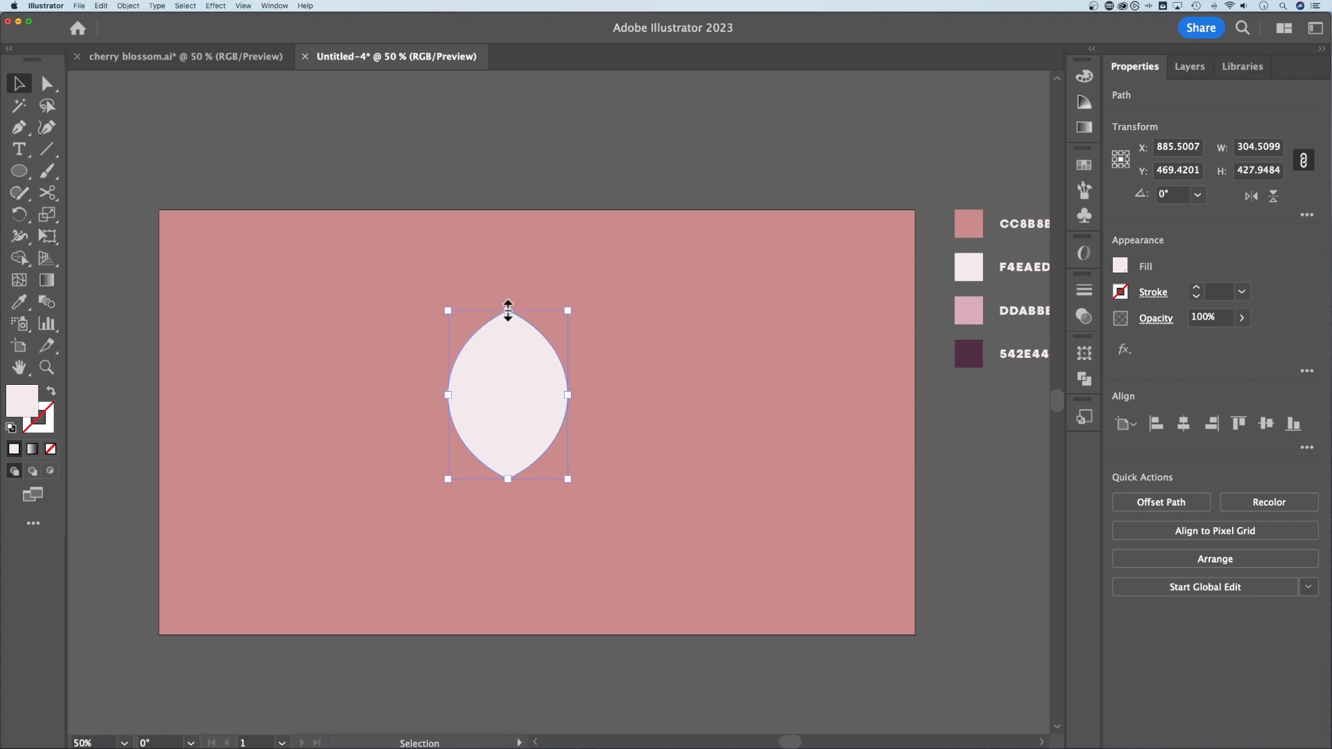
drag(508, 310, 508, 307)
click(622, 323)
drag(527, 377, 551, 387)
click(639, 351)
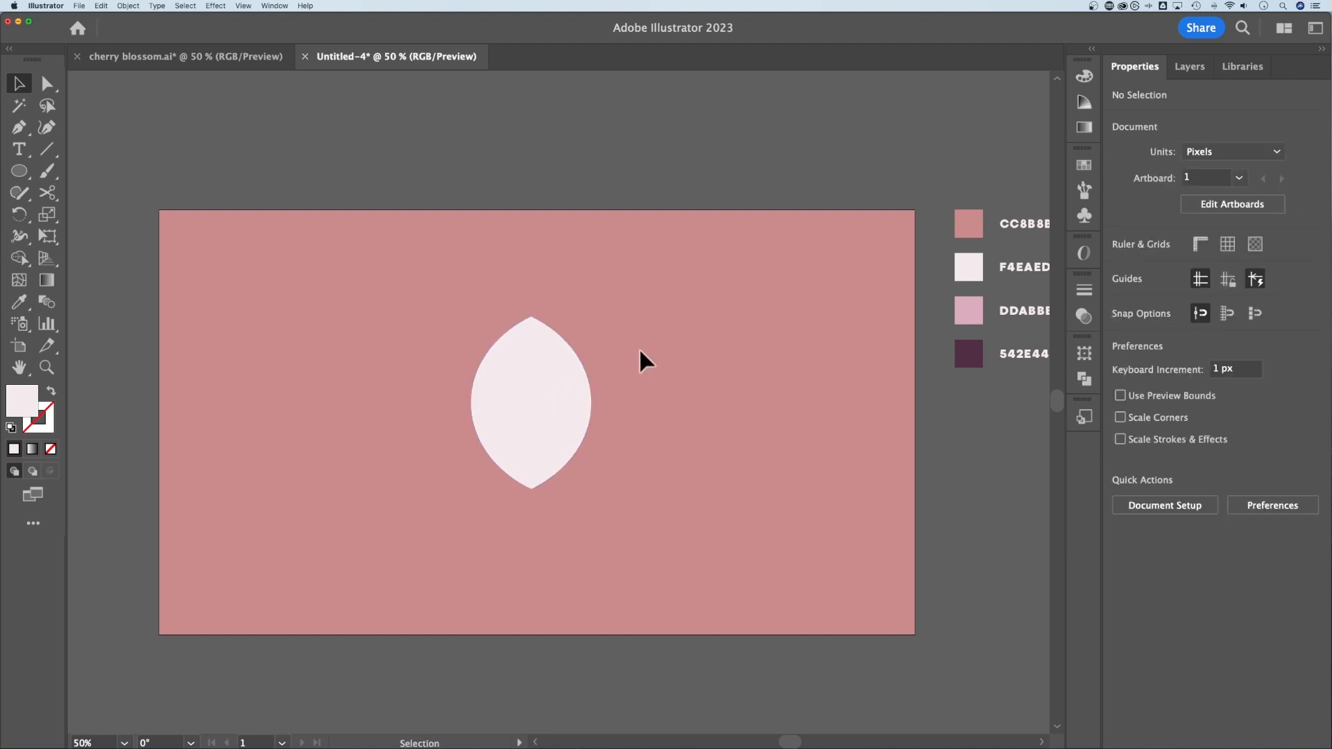
Step: Set the Paintbrush tool's fidelity to the smoothest level, with Edit Selected Paths on within 12 pixels, and accept the options
key(b)
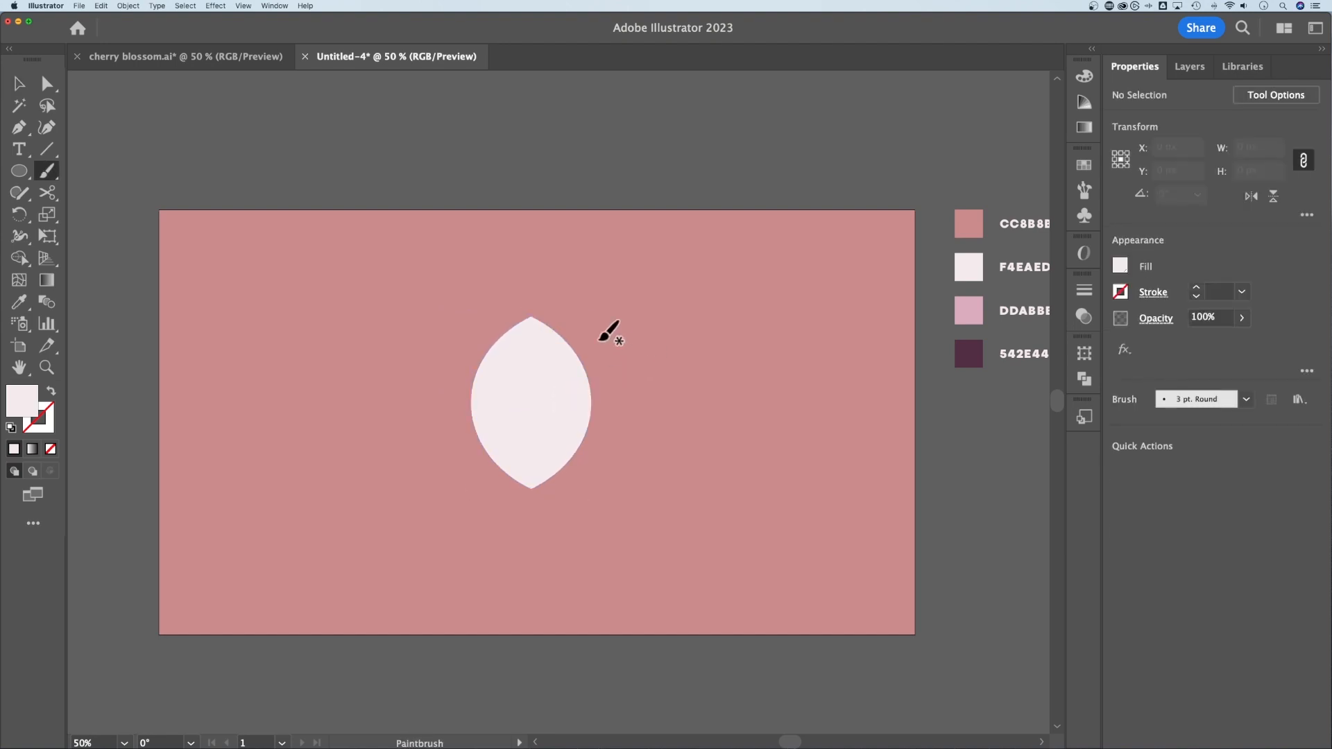
double_click(47, 172)
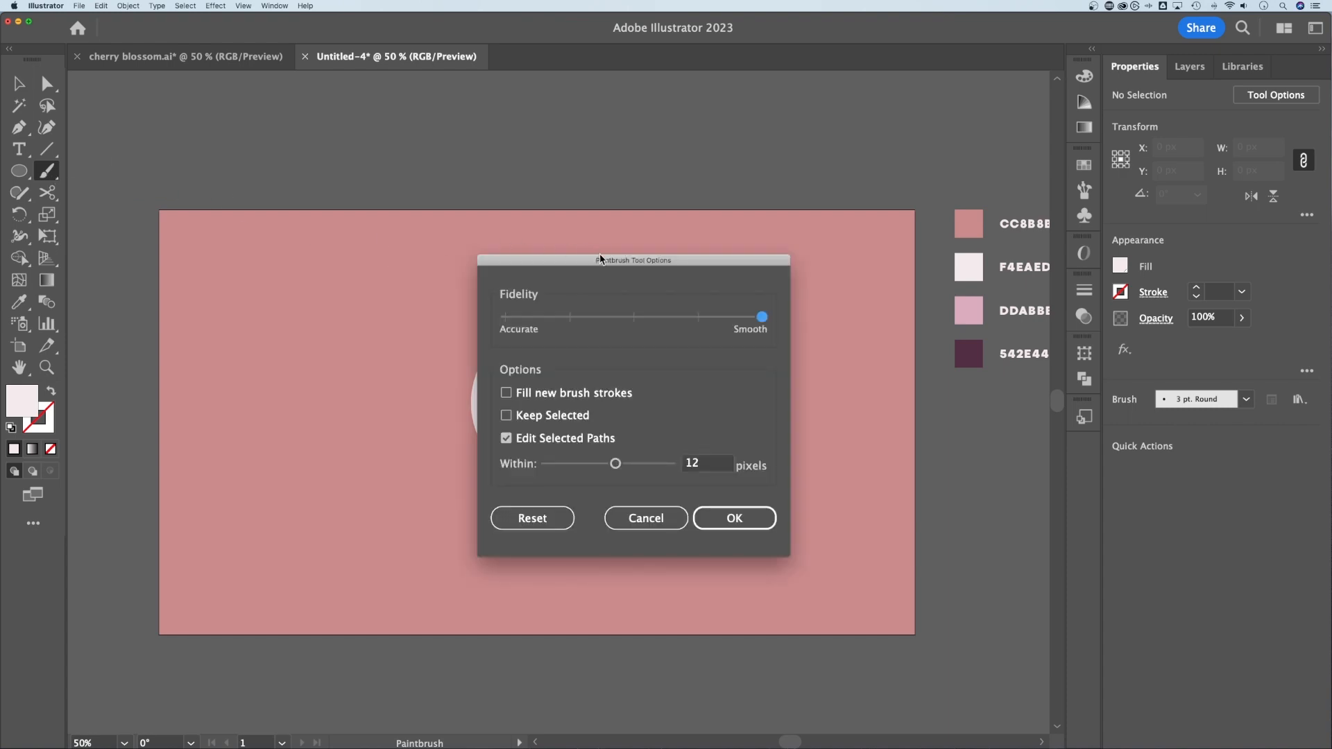
drag(600, 259, 582, 238)
mouse_move(745, 297)
mouse_down()
mouse_move(610, 303)
mouse_move(745, 305)
mouse_up()
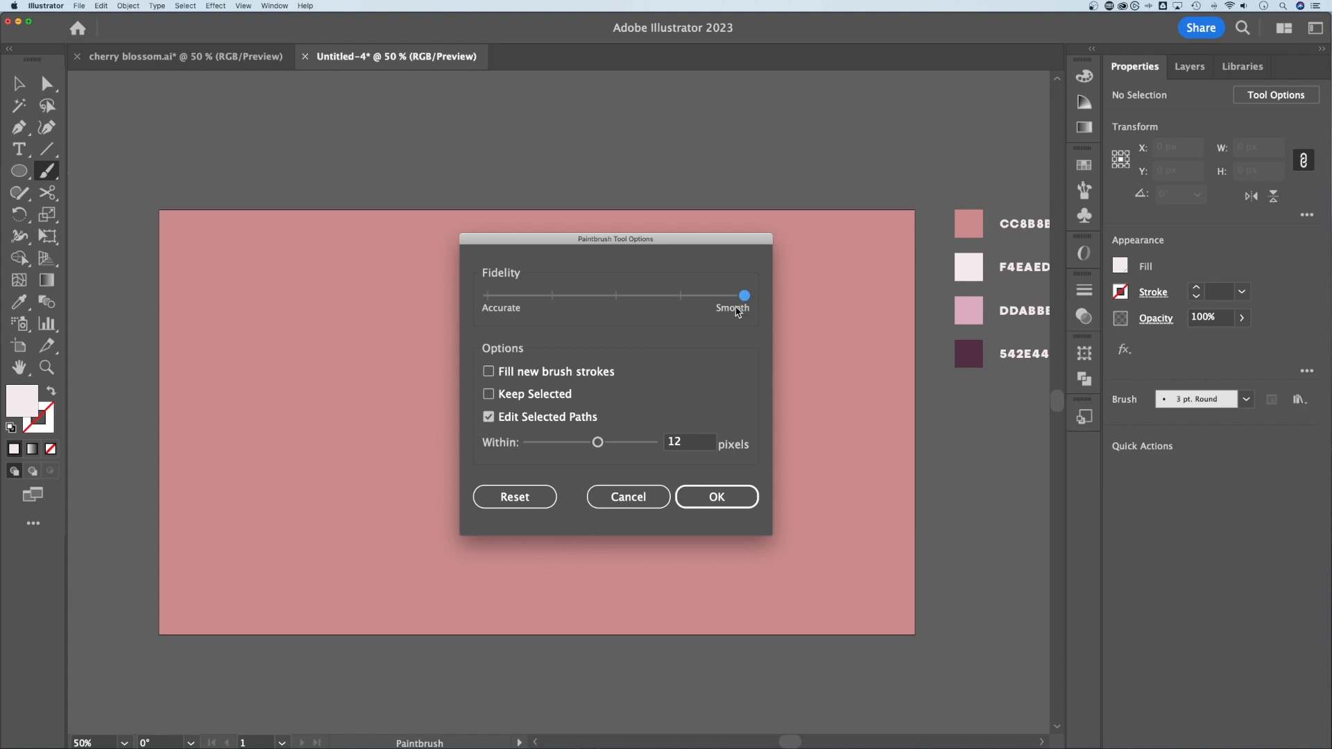
mouse_move(743, 303)
mouse_down()
mouse_move(489, 305)
mouse_move(720, 306)
mouse_up()
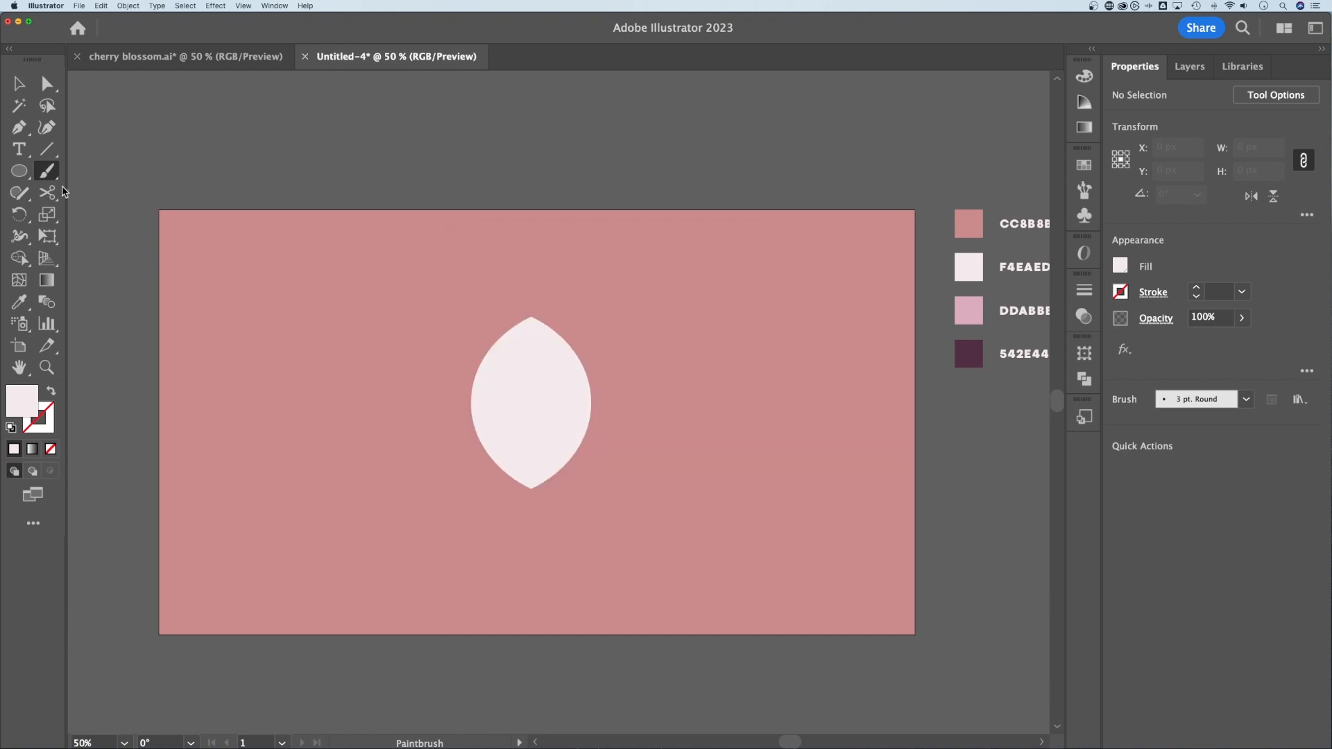
click(729, 504)
Step: Set the Paintbrush to no fill and a near-black stroke, 141414
key(super+equal)
key(super+equal)
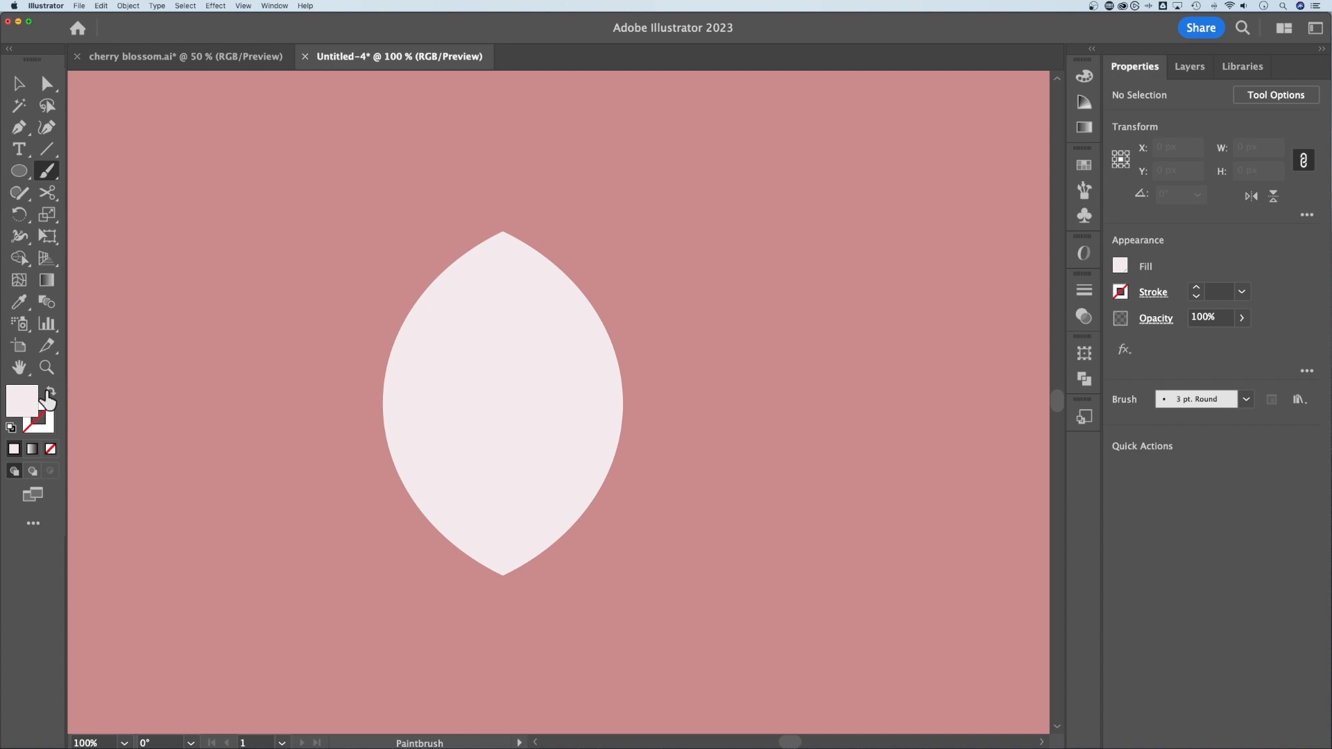
click(50, 393)
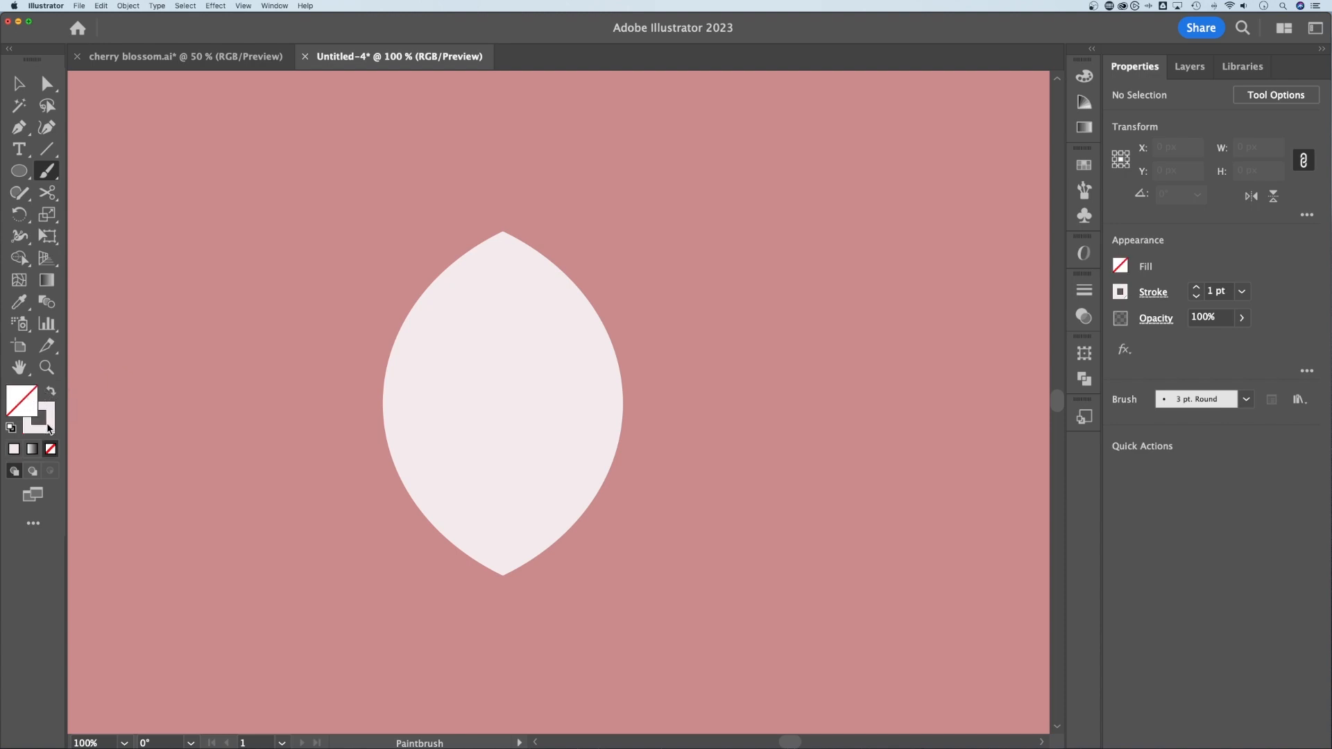
double_click(46, 424)
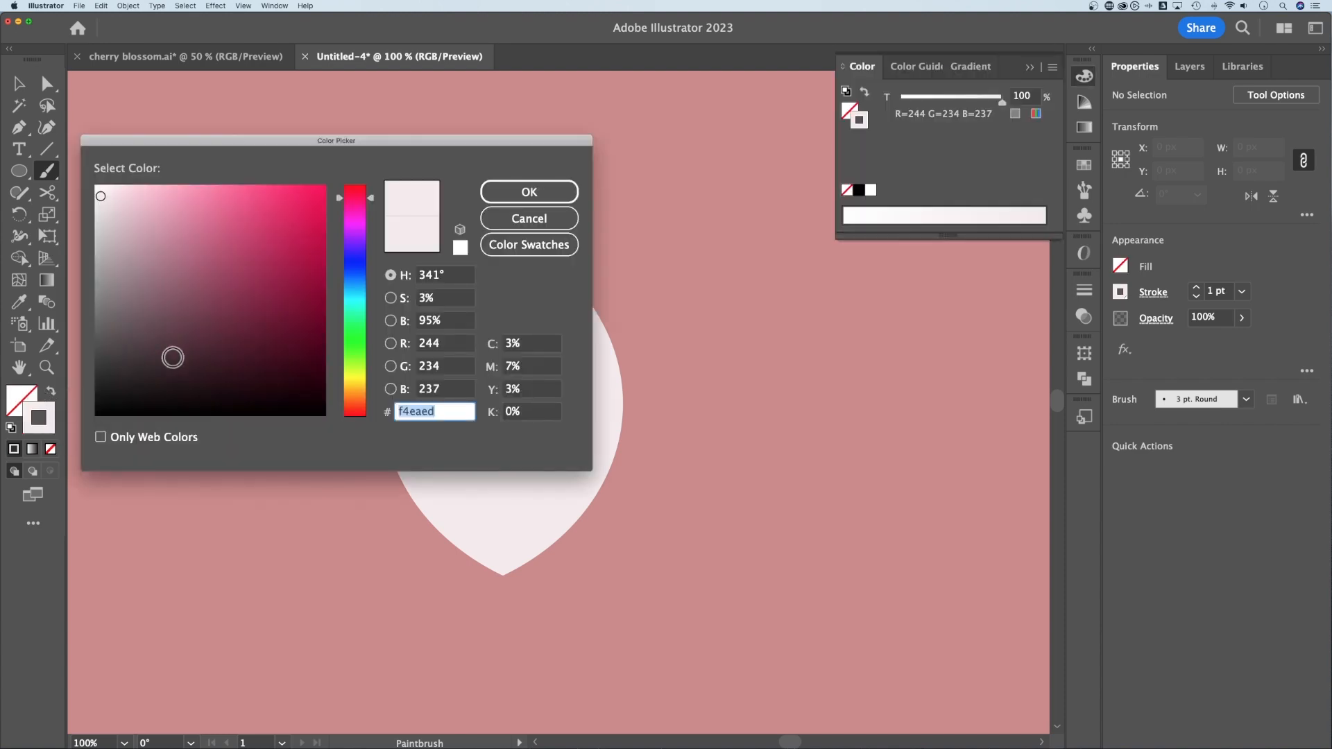
drag(172, 358, 95, 399)
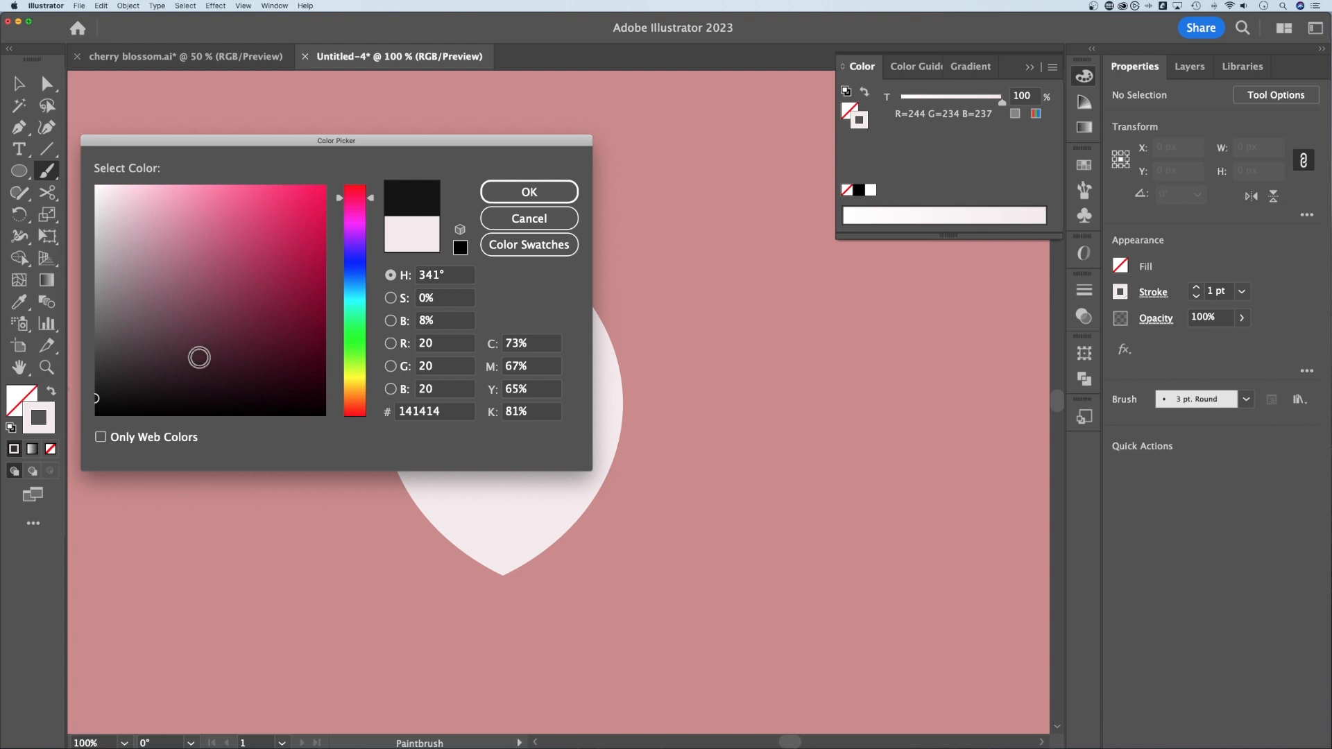
click(529, 191)
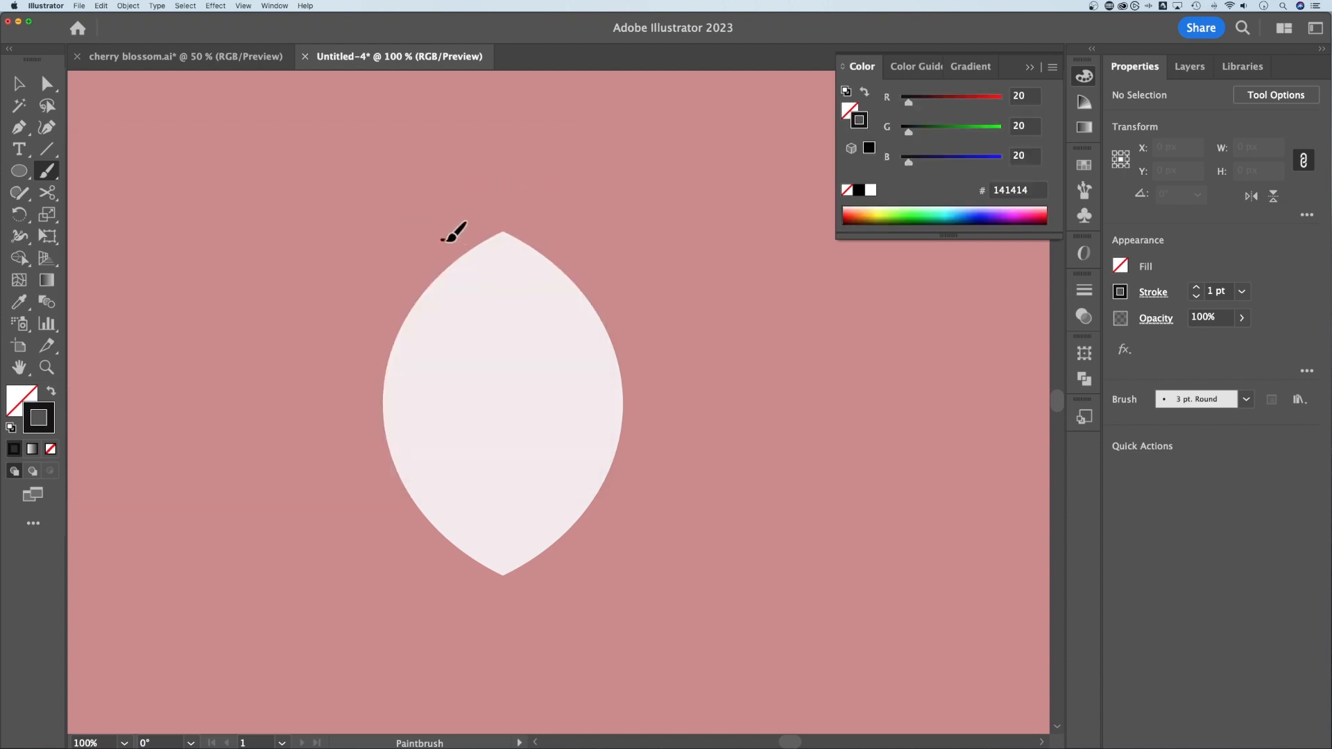
Step: Paint a V-shaped stroke across the petal's upper tip and cut away the enclosed tip with the Shape Builder tool
mouse_move(442, 239)
mouse_down()
mouse_move(503, 273)
mouse_move(576, 225)
mouse_up()
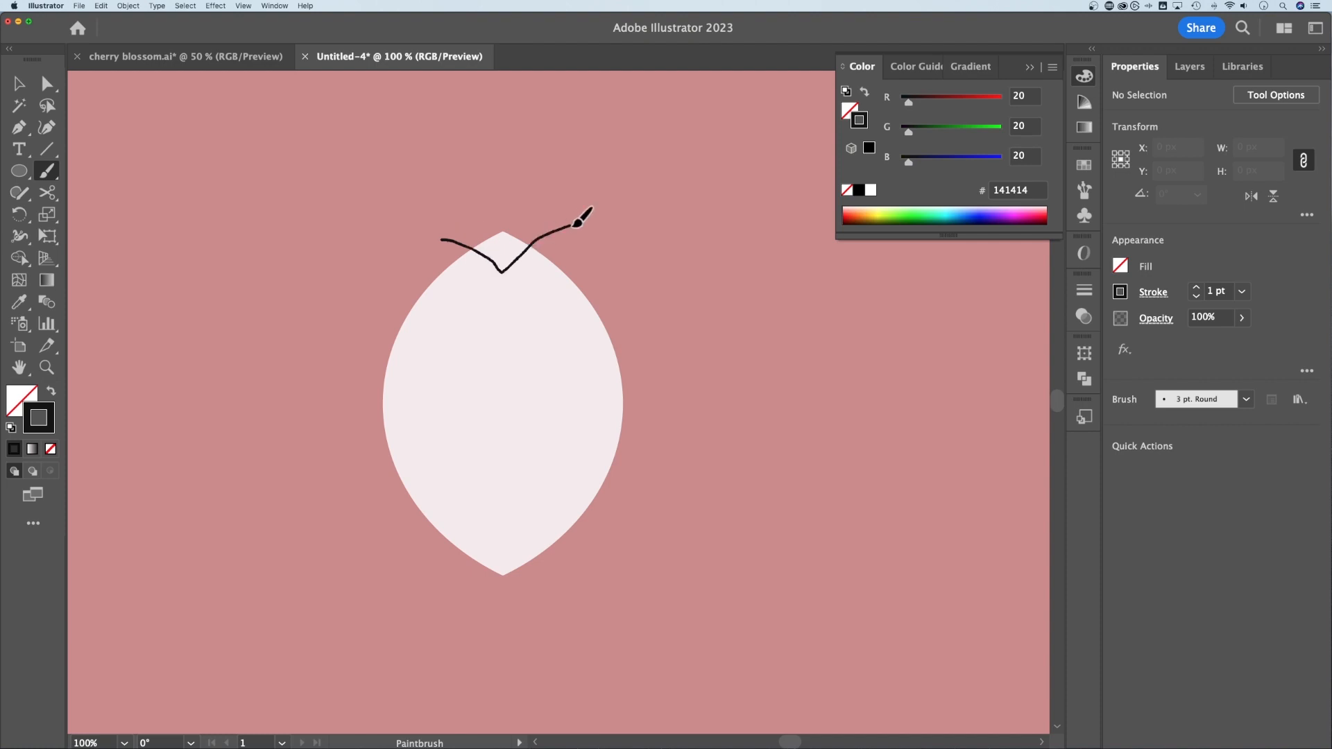
drag(576, 222, 577, 222)
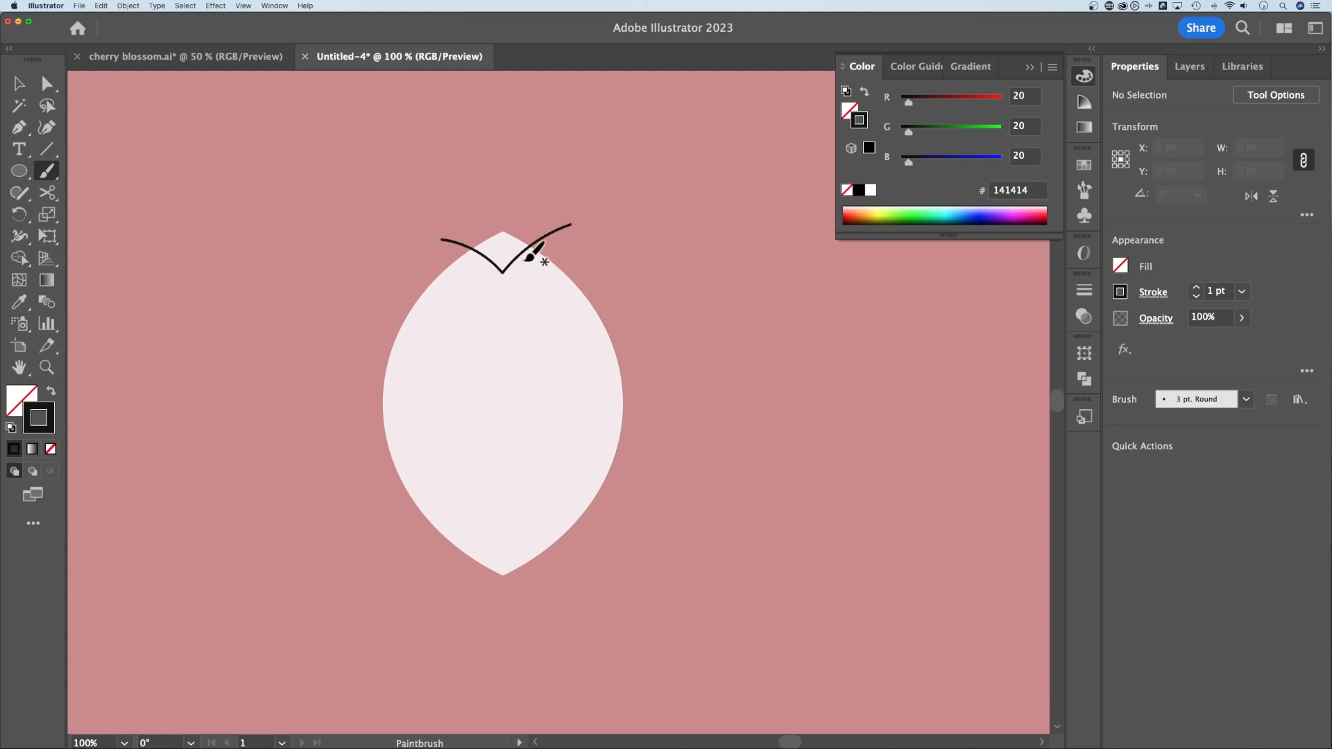
key(v)
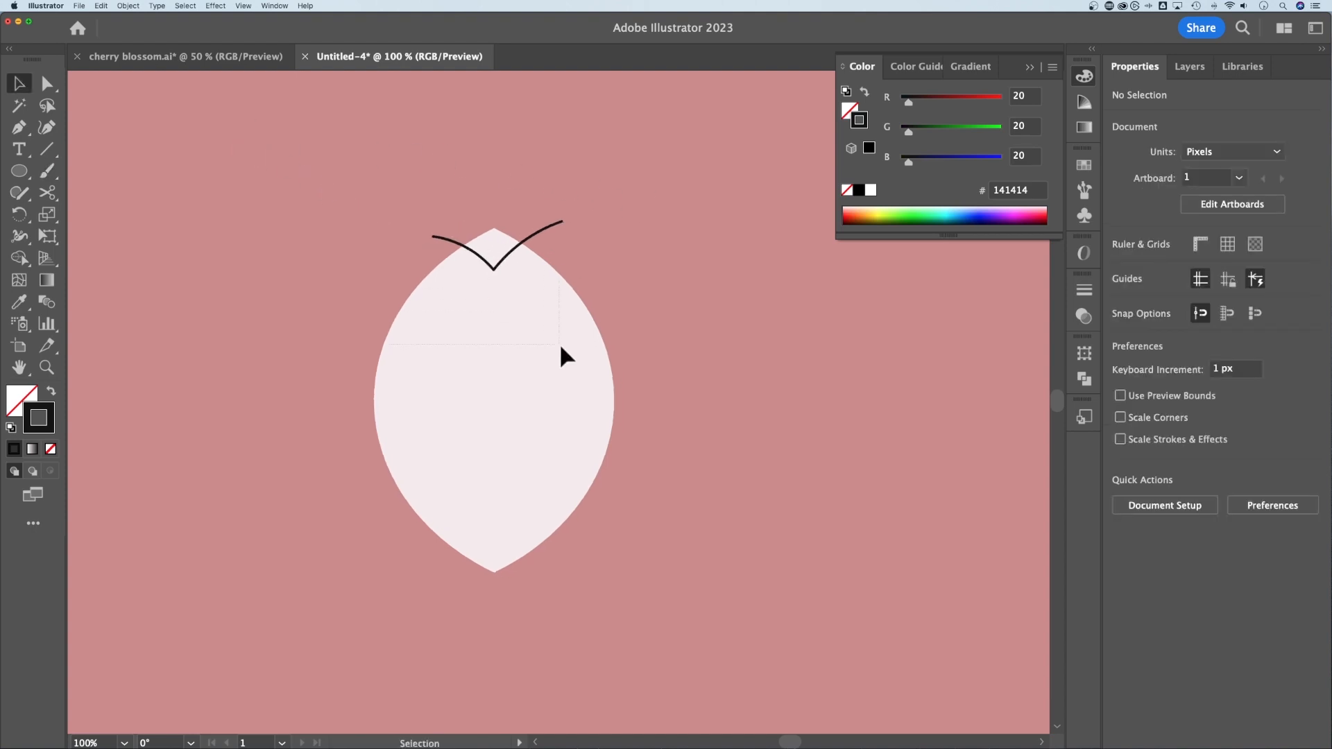
key(ctrl+a)
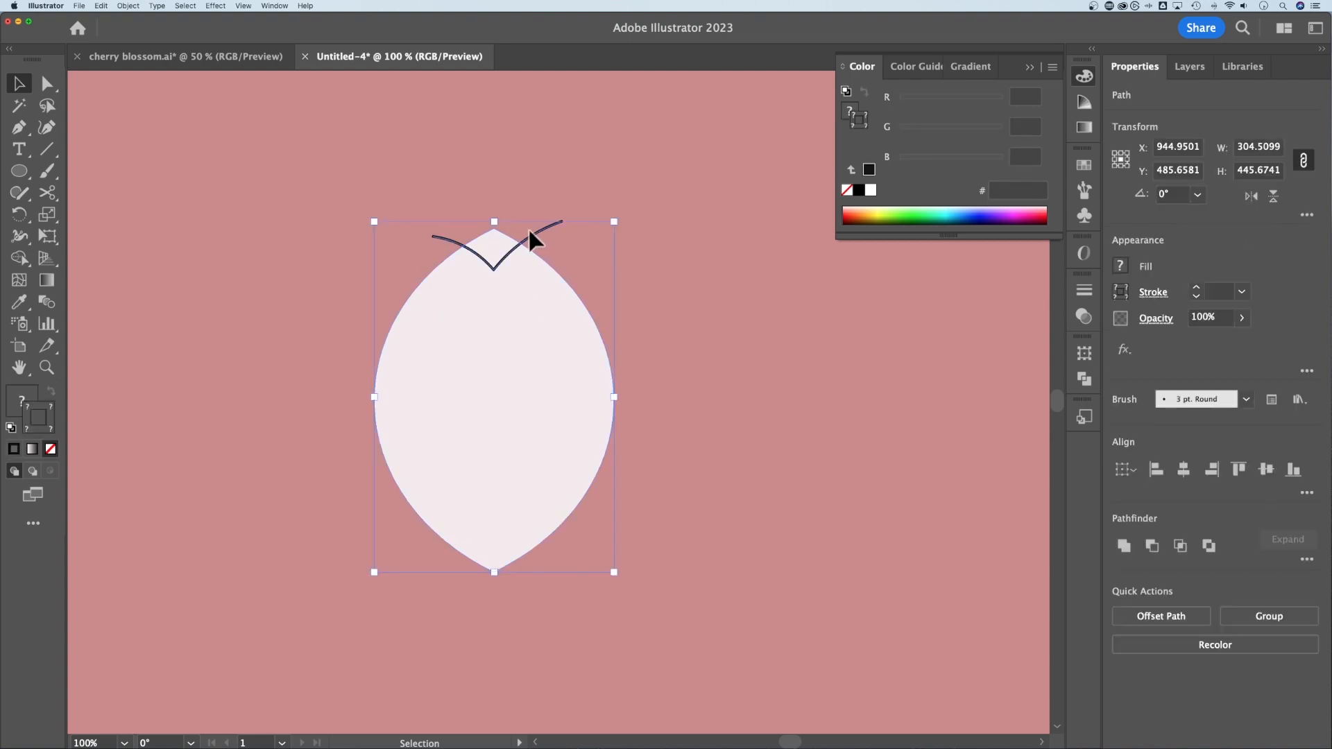
key(shift+m)
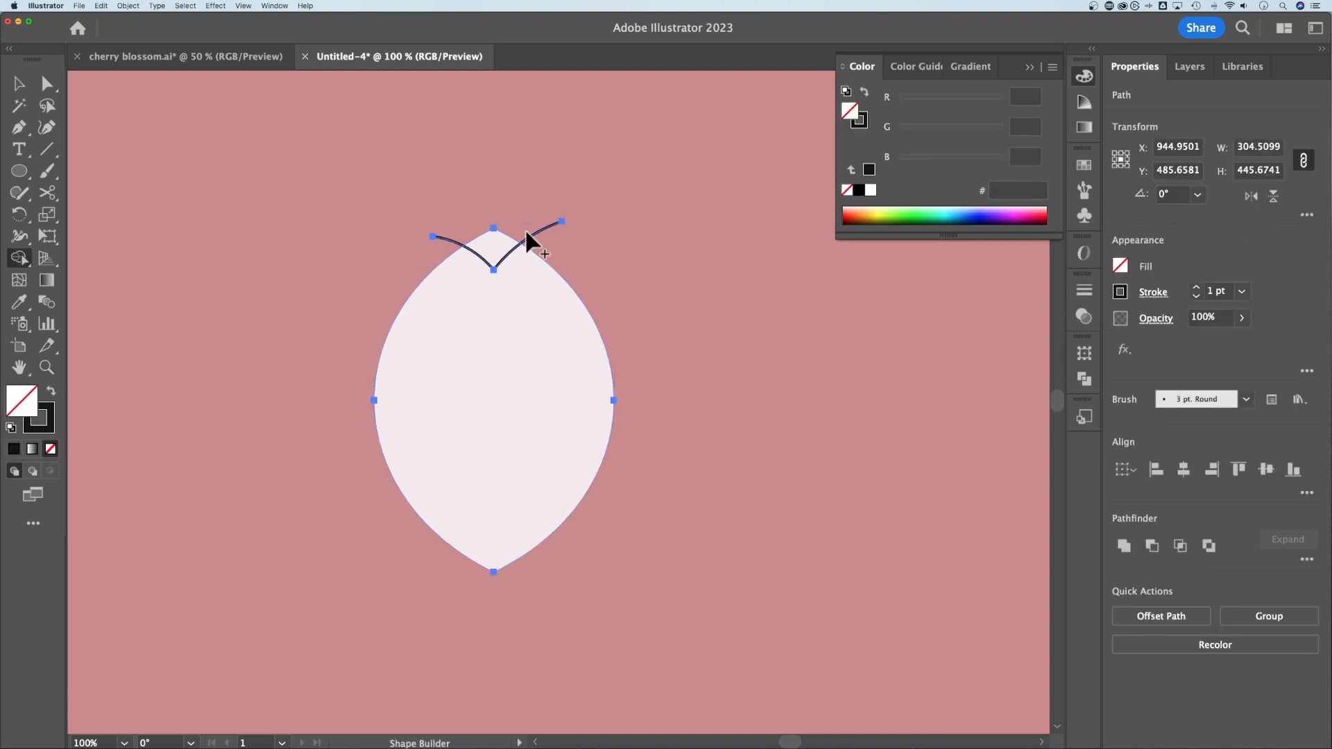
alt+click(492, 251)
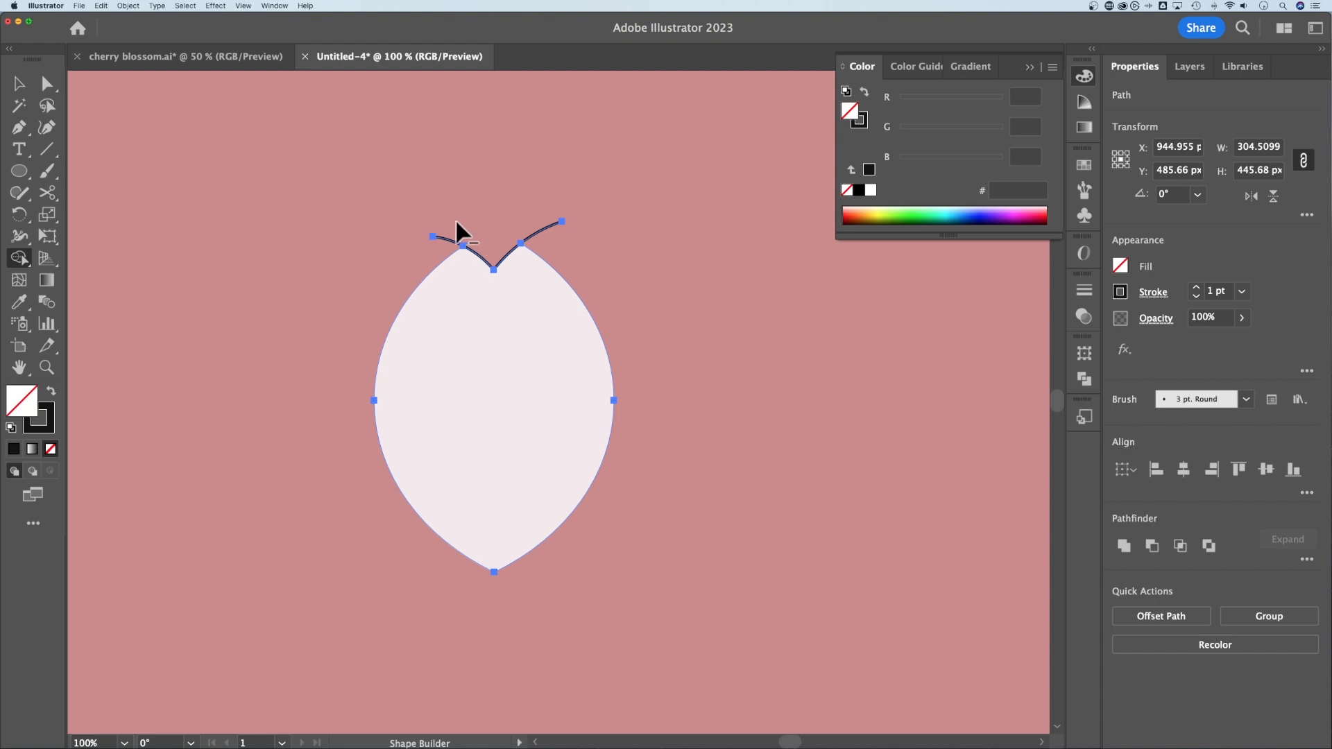
Step: Delete the dark V-shaped stroke above the notch and shift the notched petal slightly up and to the right
click(18, 83)
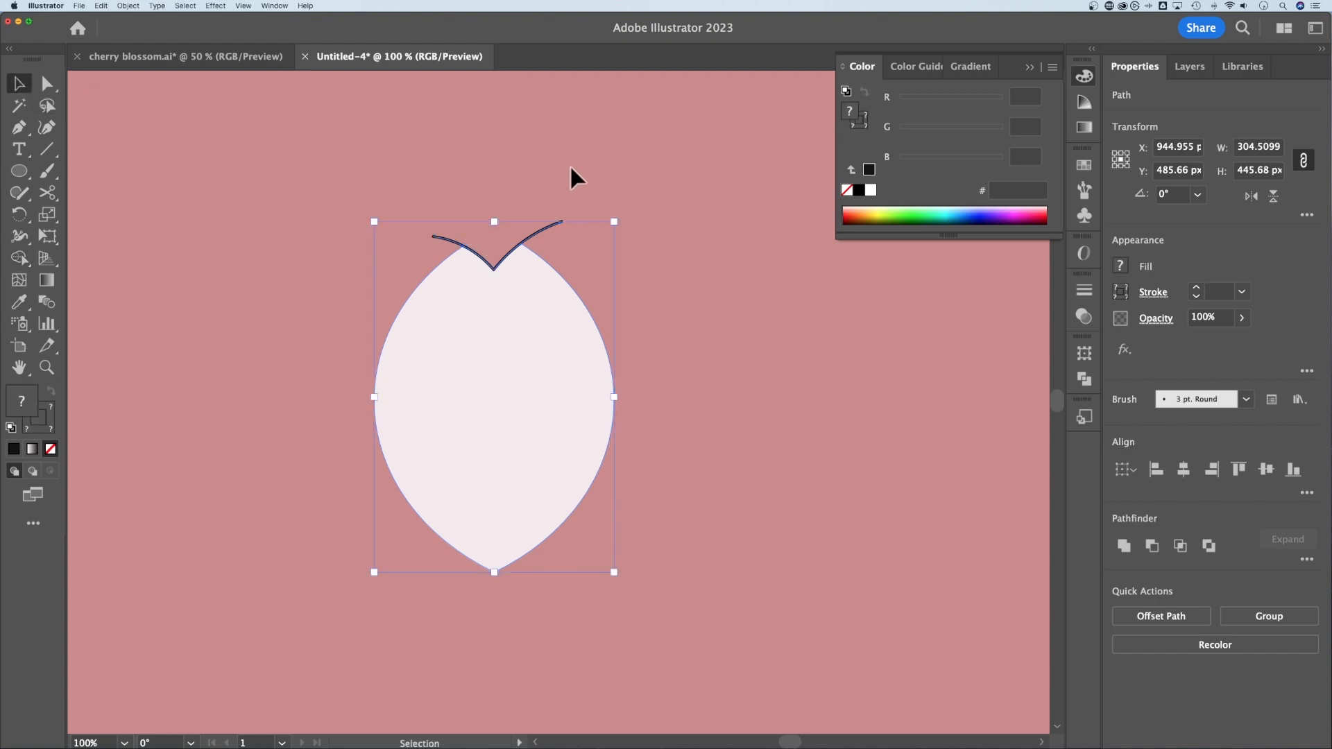
click(575, 184)
click(554, 228)
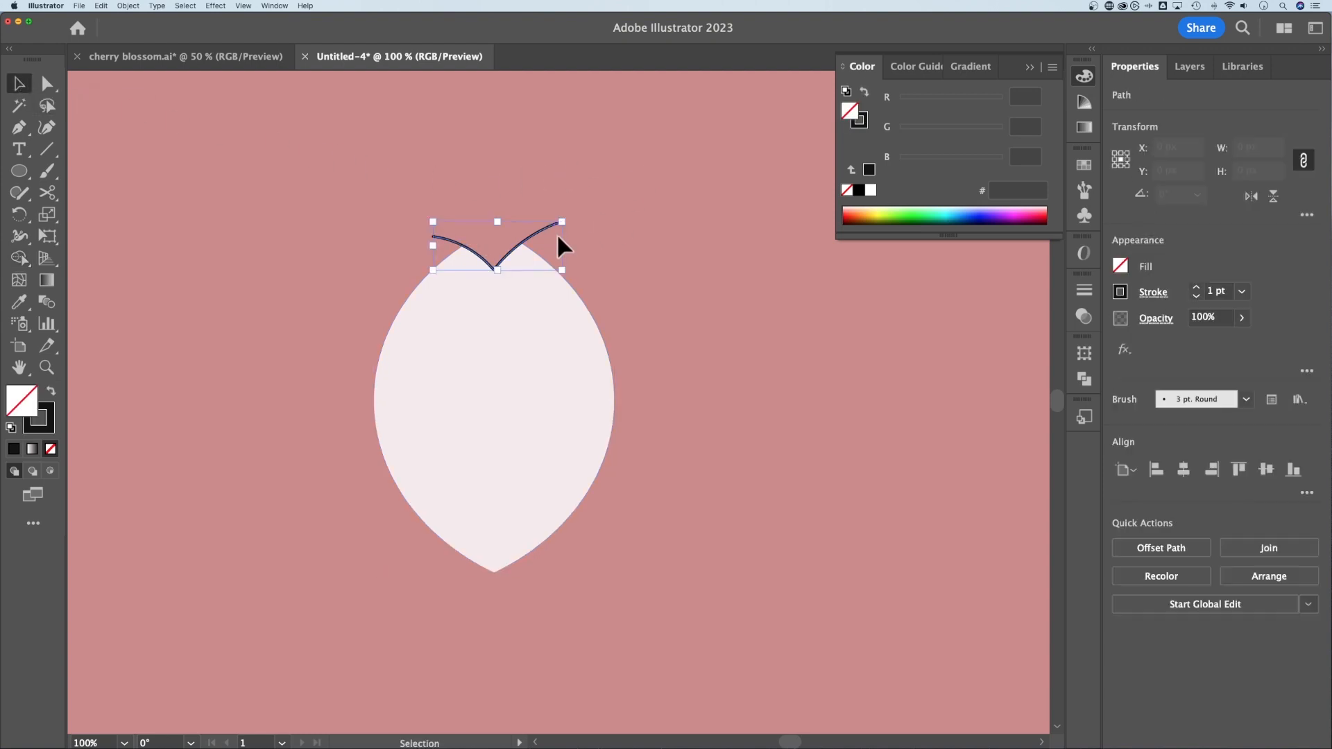
key(Delete)
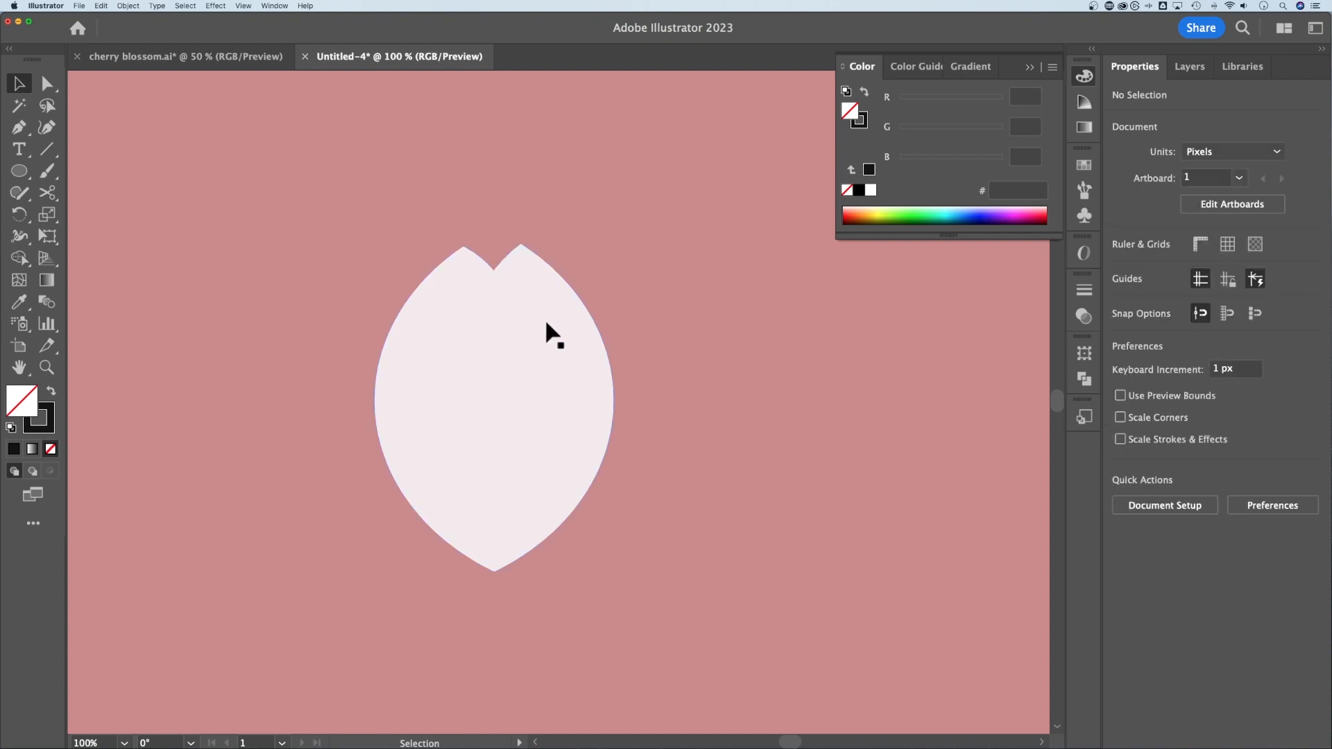
drag(544, 318, 557, 303)
click(706, 290)
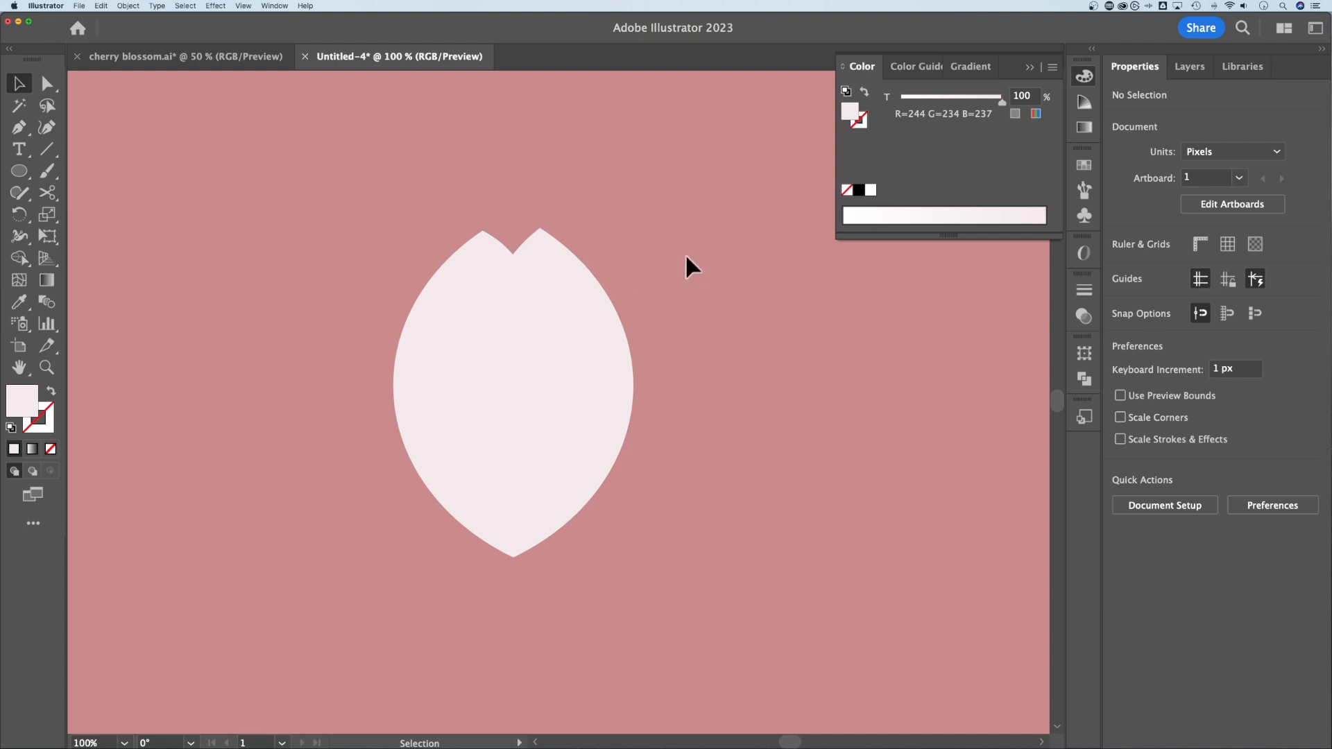
Step: Collapse the Color panel and set the notched petal's opacity to 85%
key(a)
key(super+minus)
key(v)
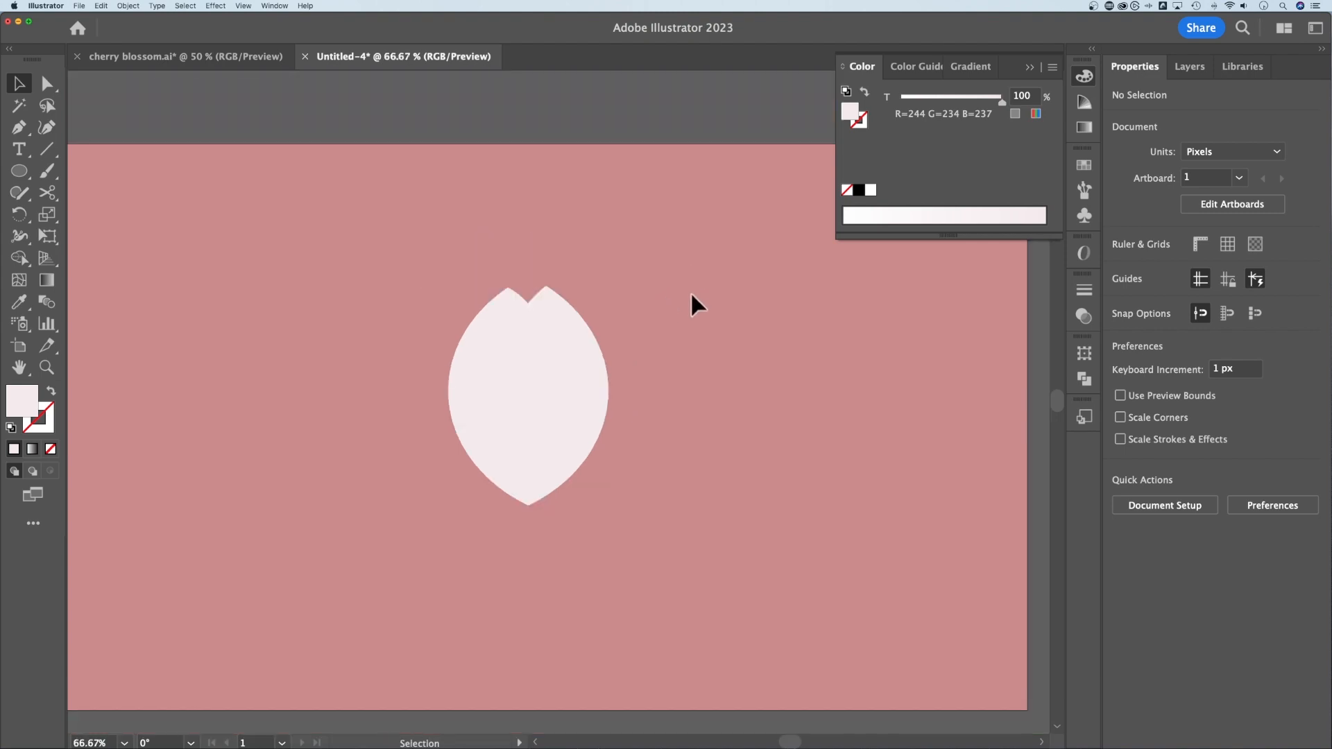
click(1030, 67)
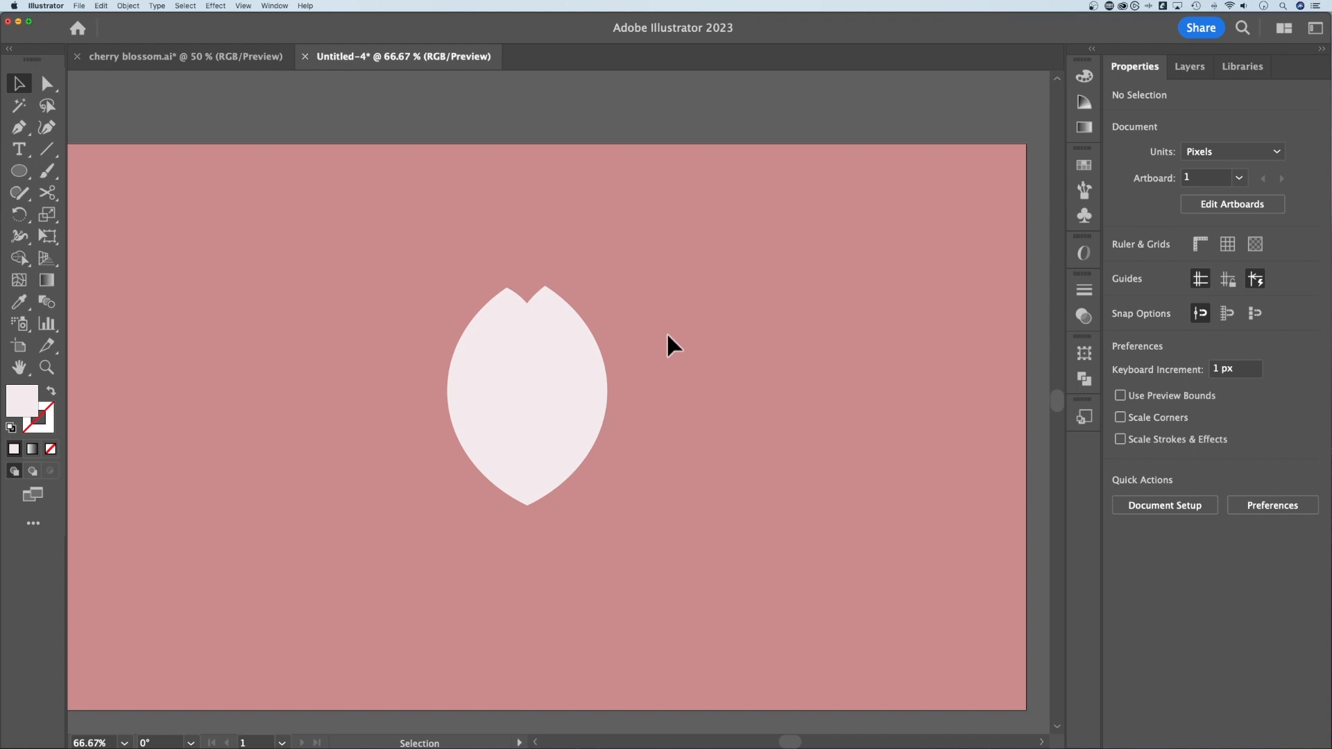
click(542, 340)
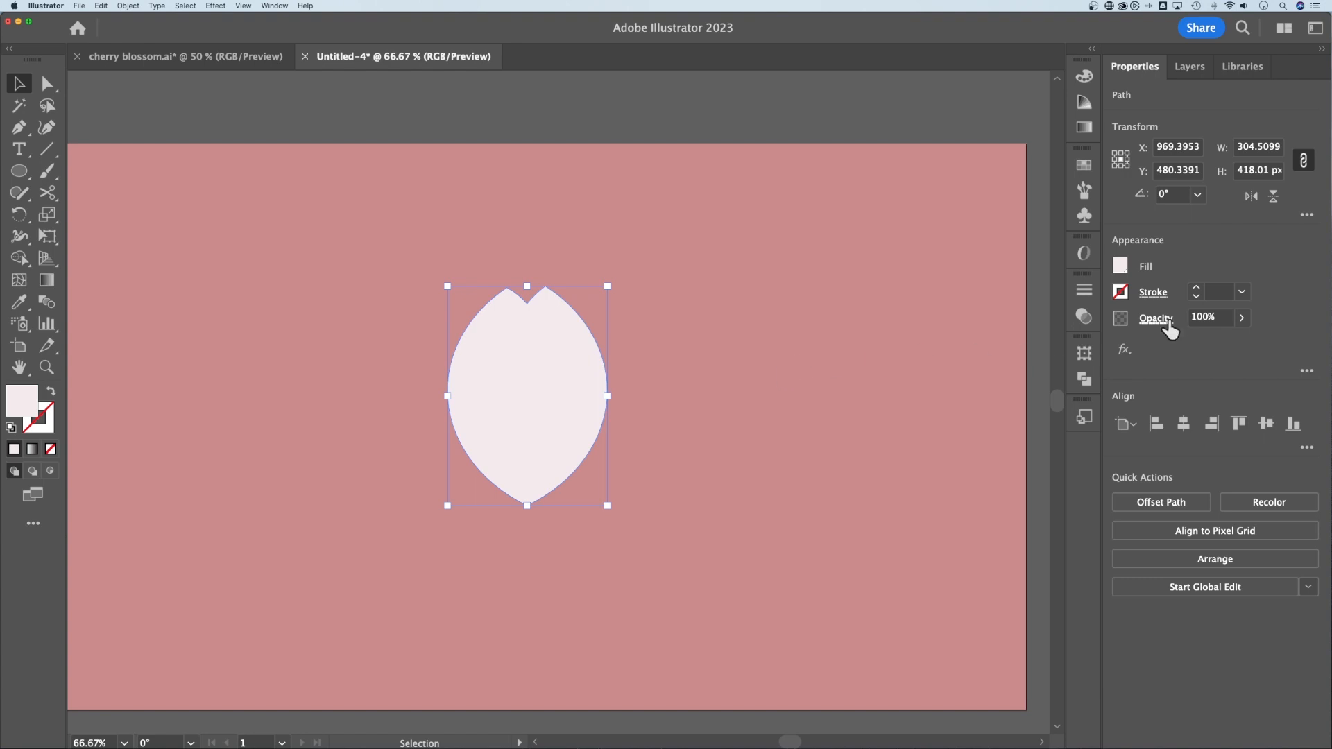
click(1191, 317)
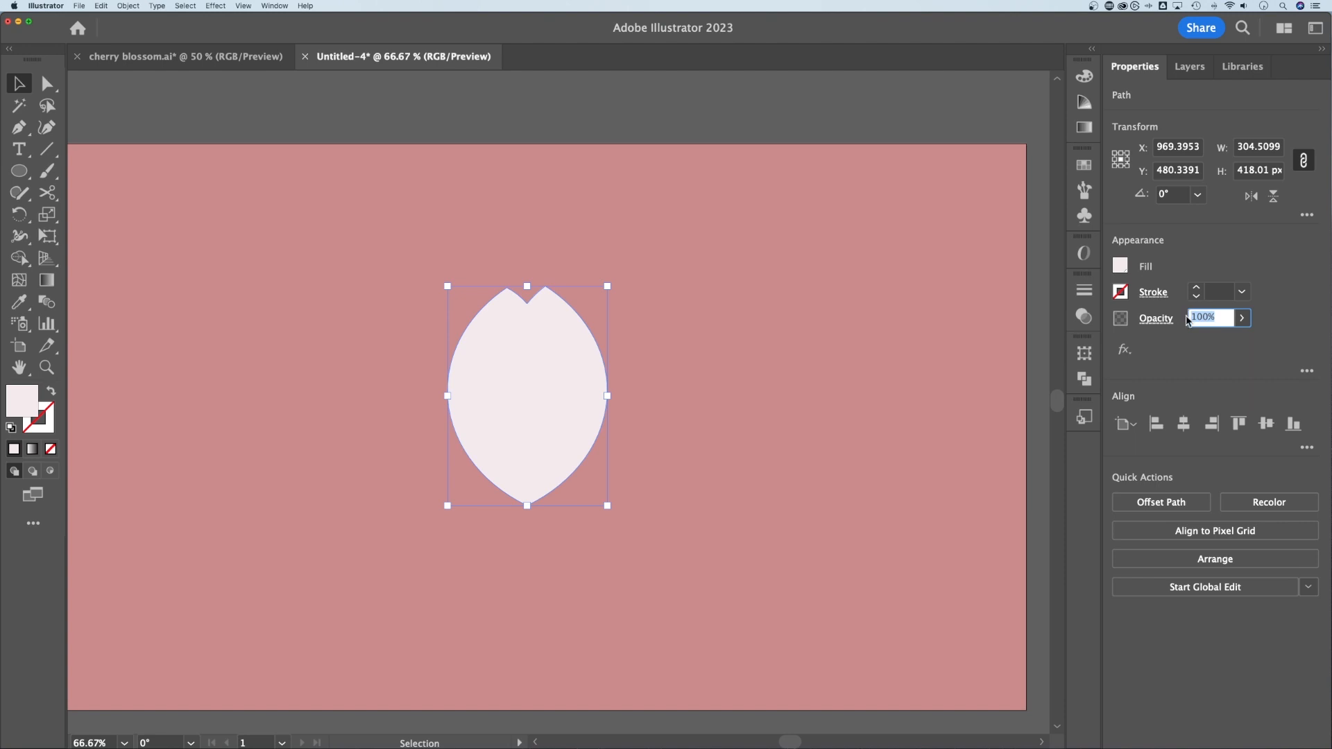
text(85)
key(Return)
click(796, 378)
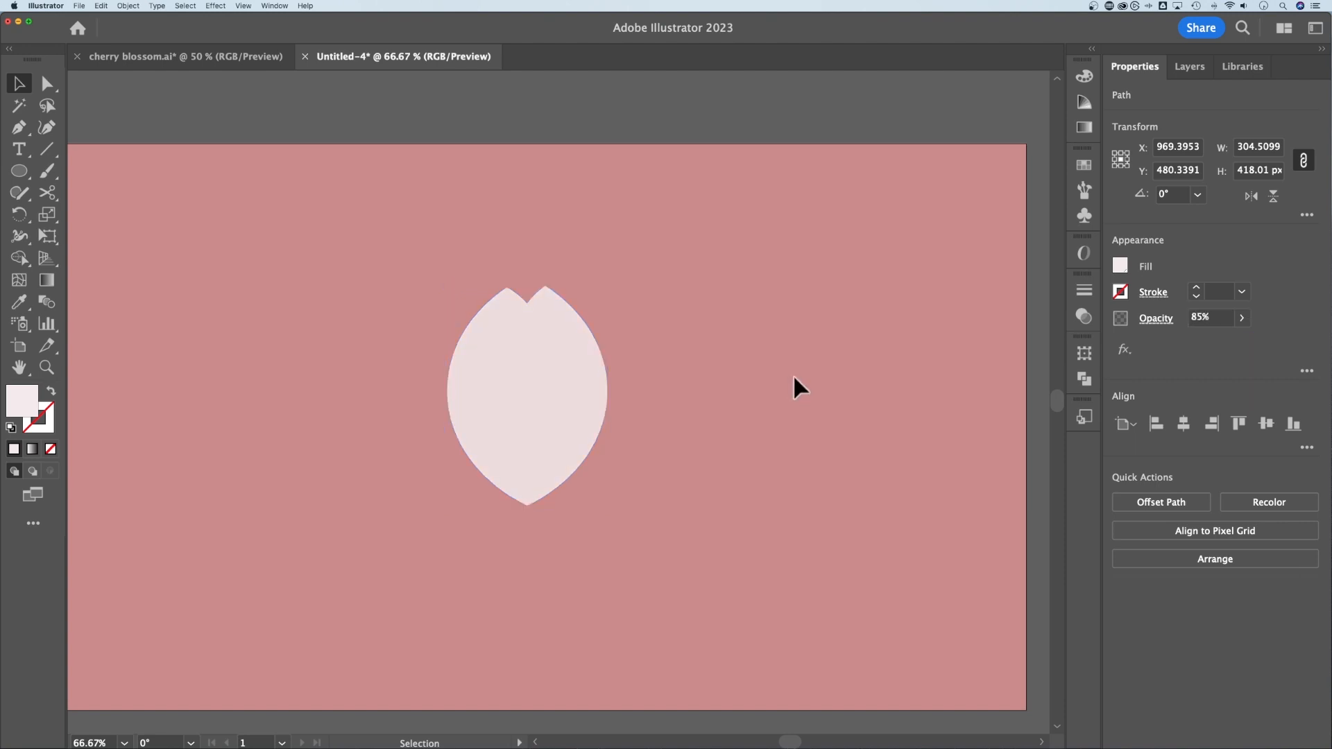
Step: Move the petal up, turn it into a radial repeat near the artboard's center, and reduce it to 5 instances
drag(513, 384, 513, 341)
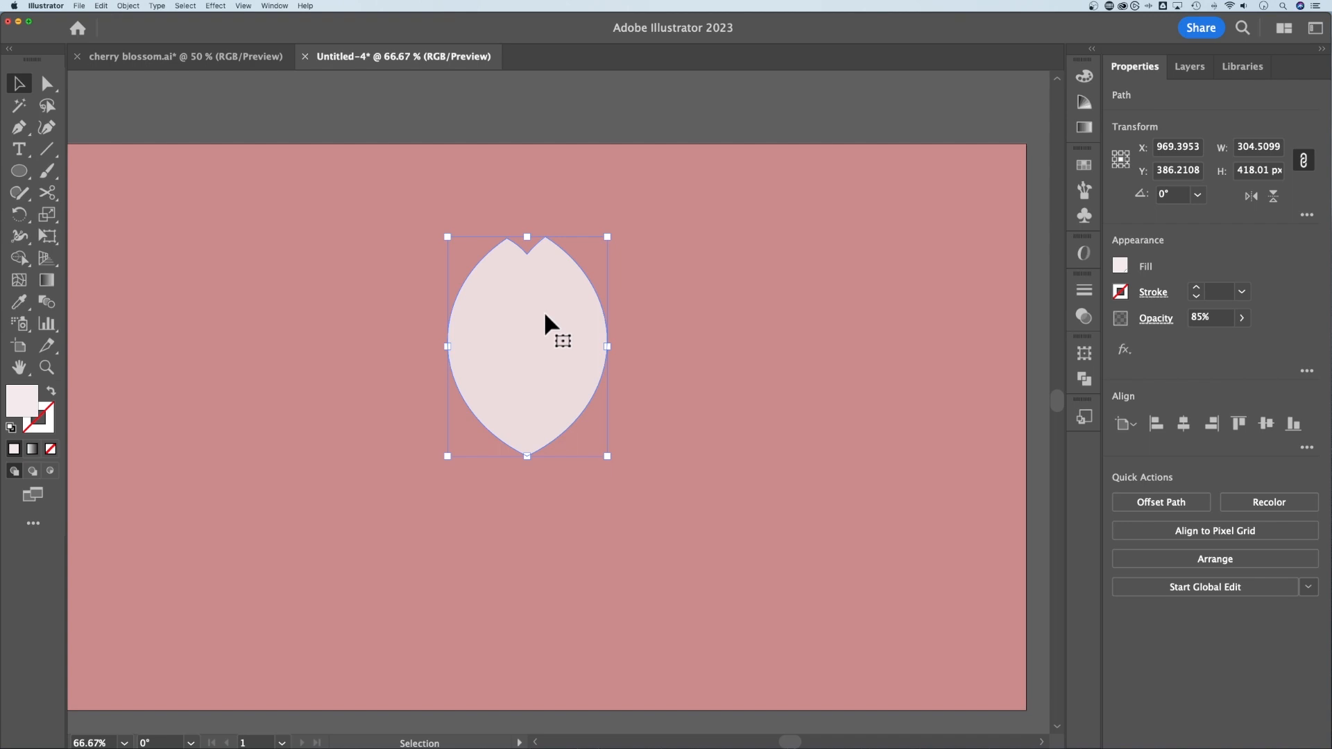
click(126, 6)
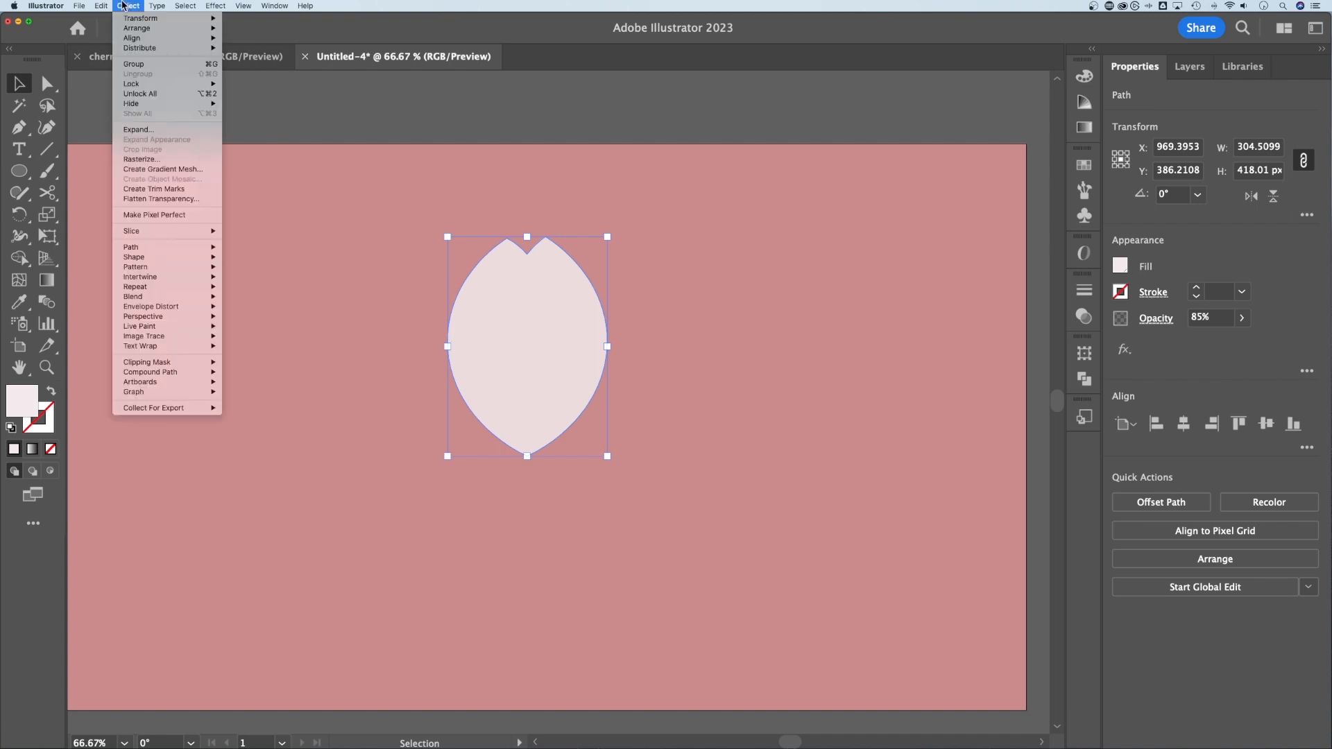
mouse_move(161, 290)
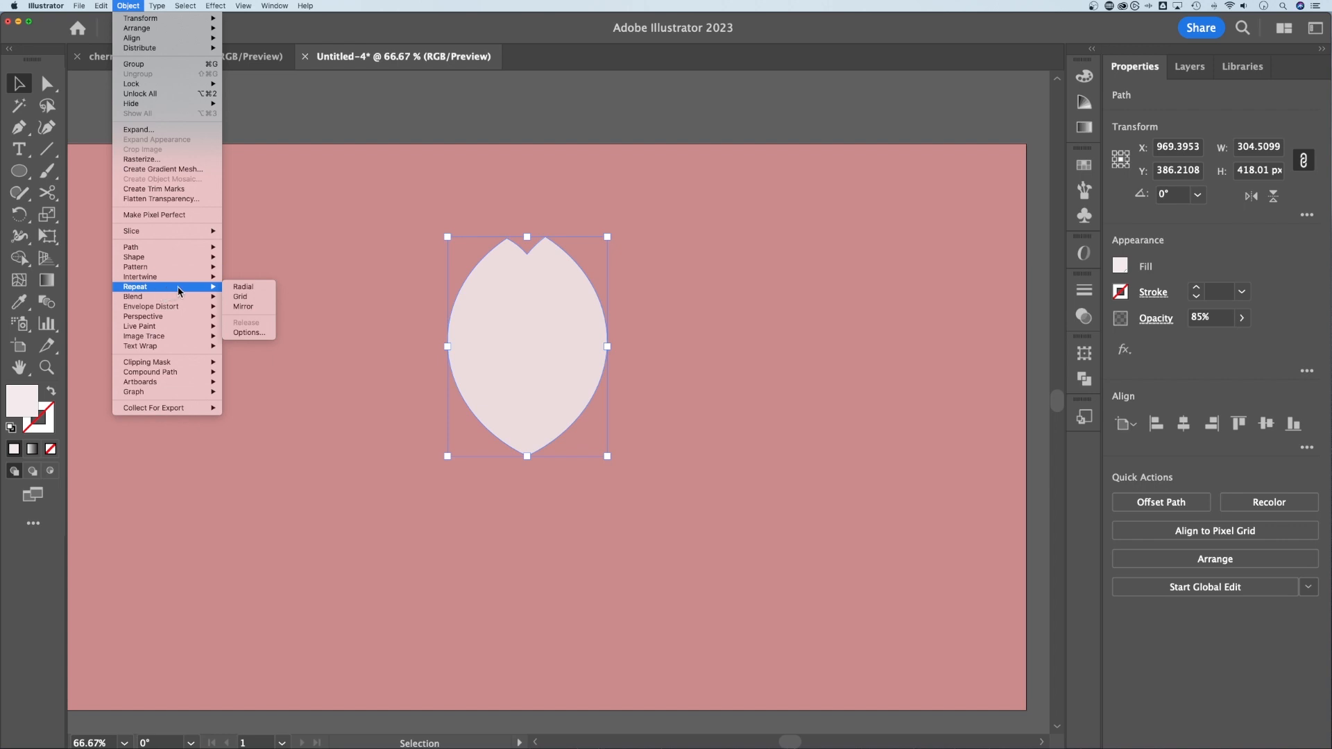
click(252, 289)
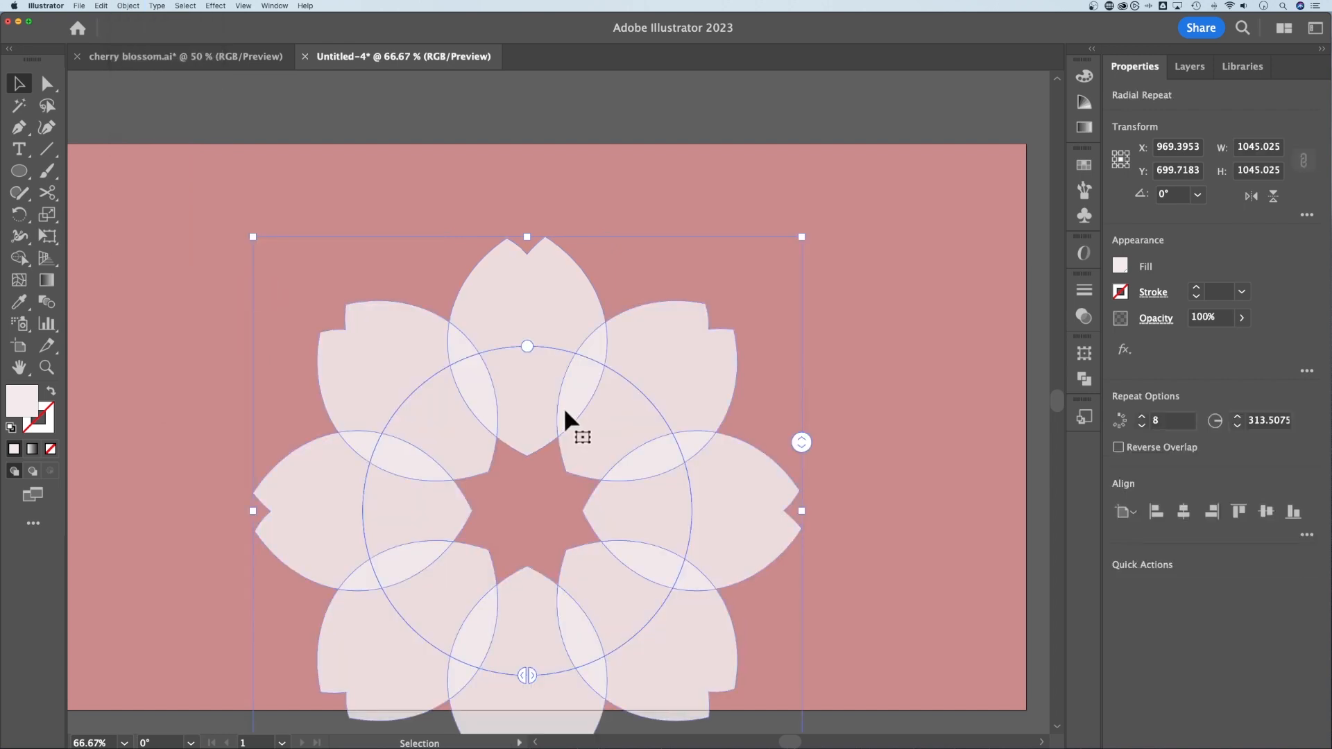
drag(563, 406, 562, 335)
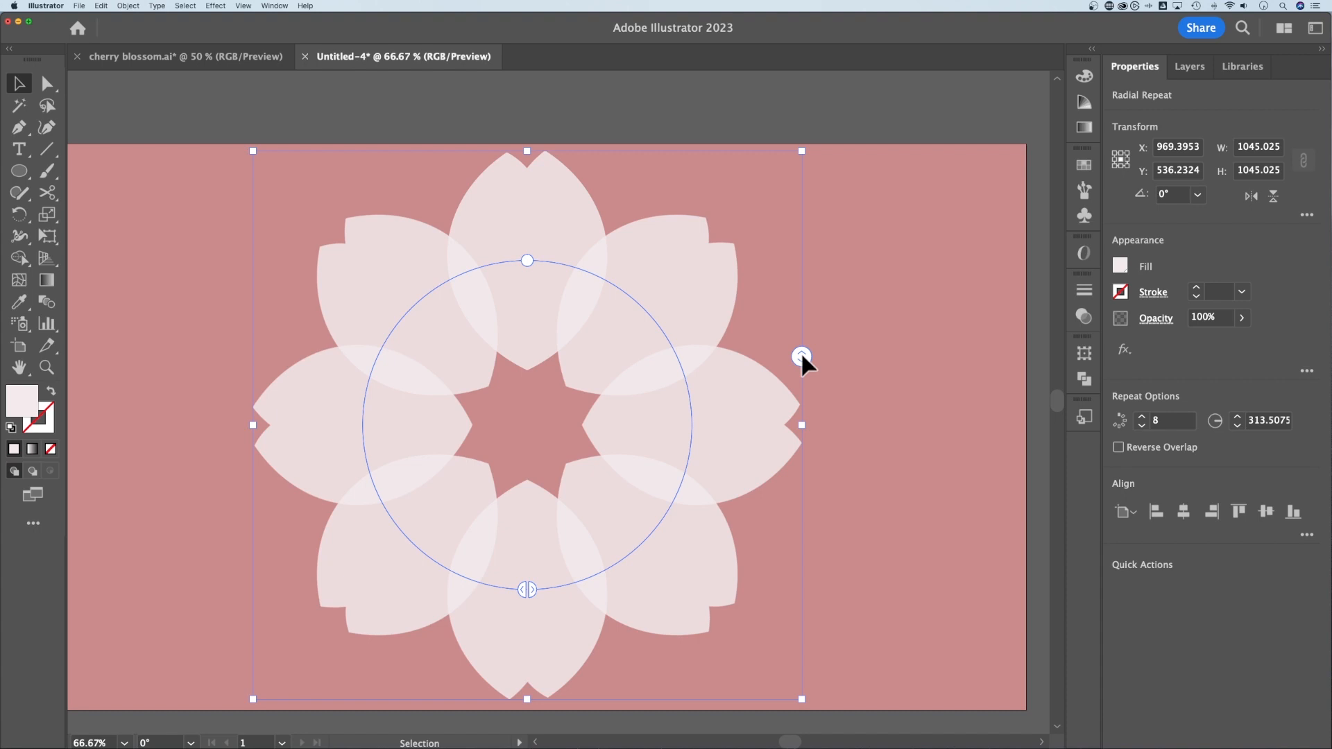
mouse_move(801, 354)
mouse_down()
mouse_move(800, 319)
mouse_move(802, 374)
mouse_up()
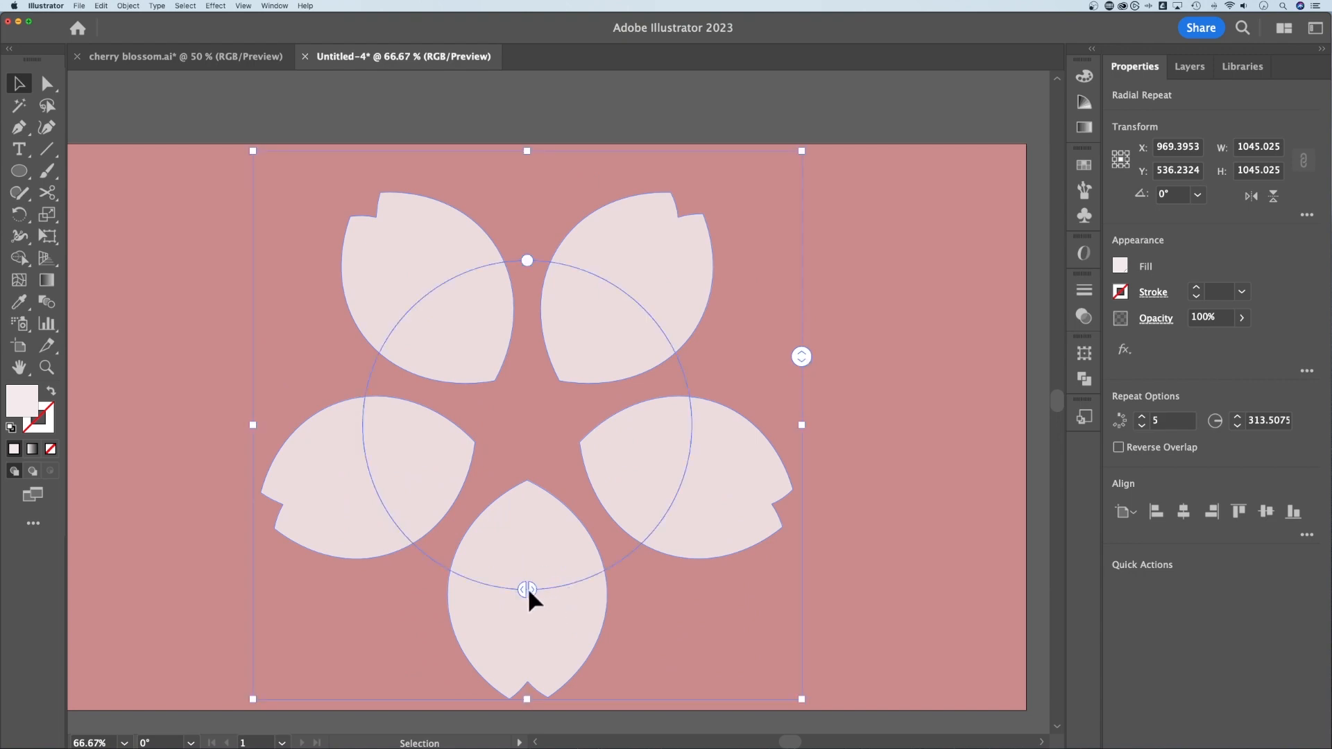
Step: Try hiding petals along the radial repeat's circle with the split handle, and restore all five
drag(530, 589, 535, 588)
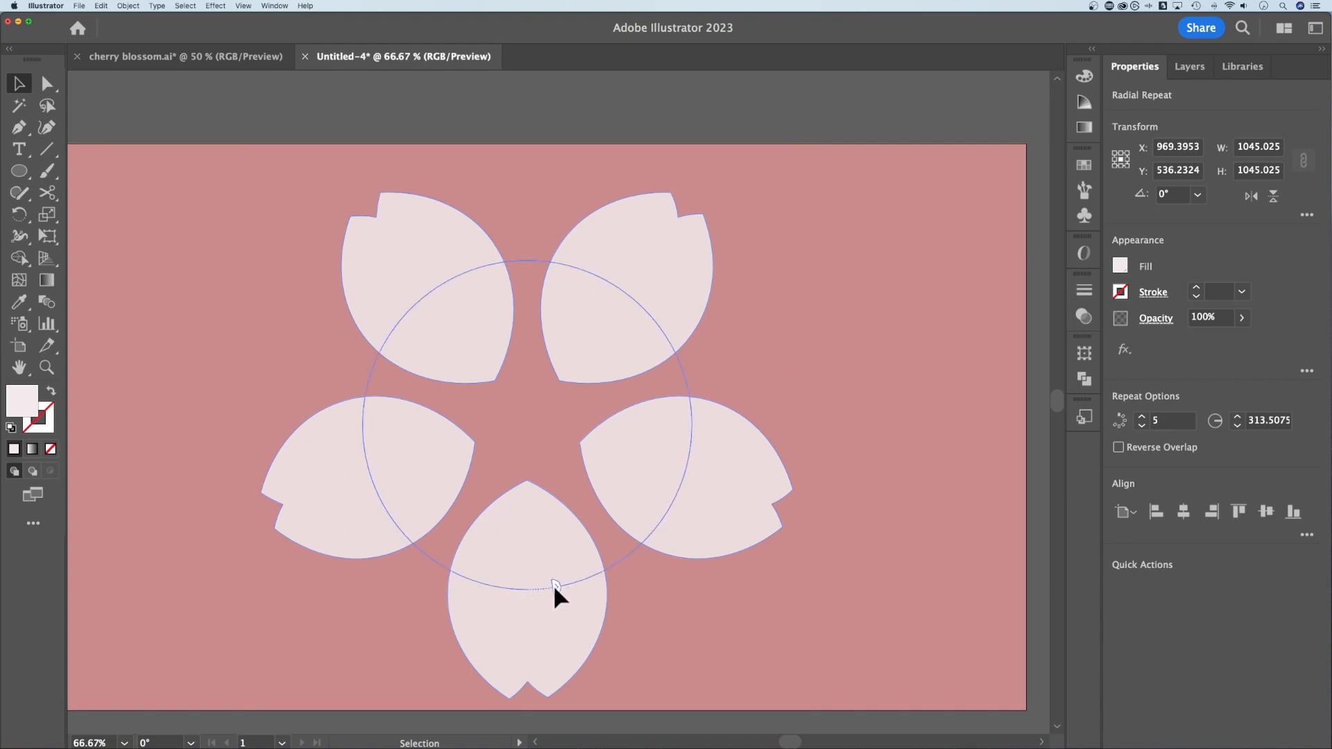
drag(686, 477, 687, 440)
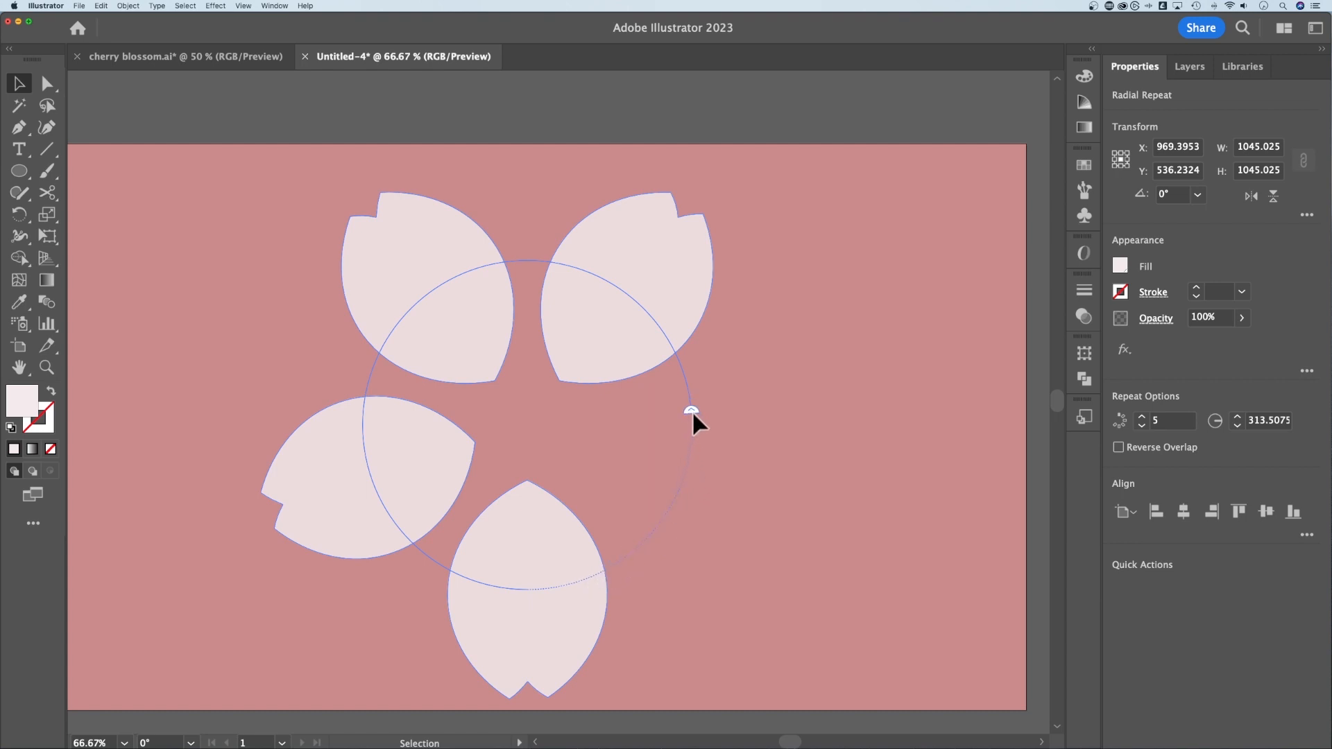
drag(629, 292, 660, 318)
drag(688, 407, 643, 554)
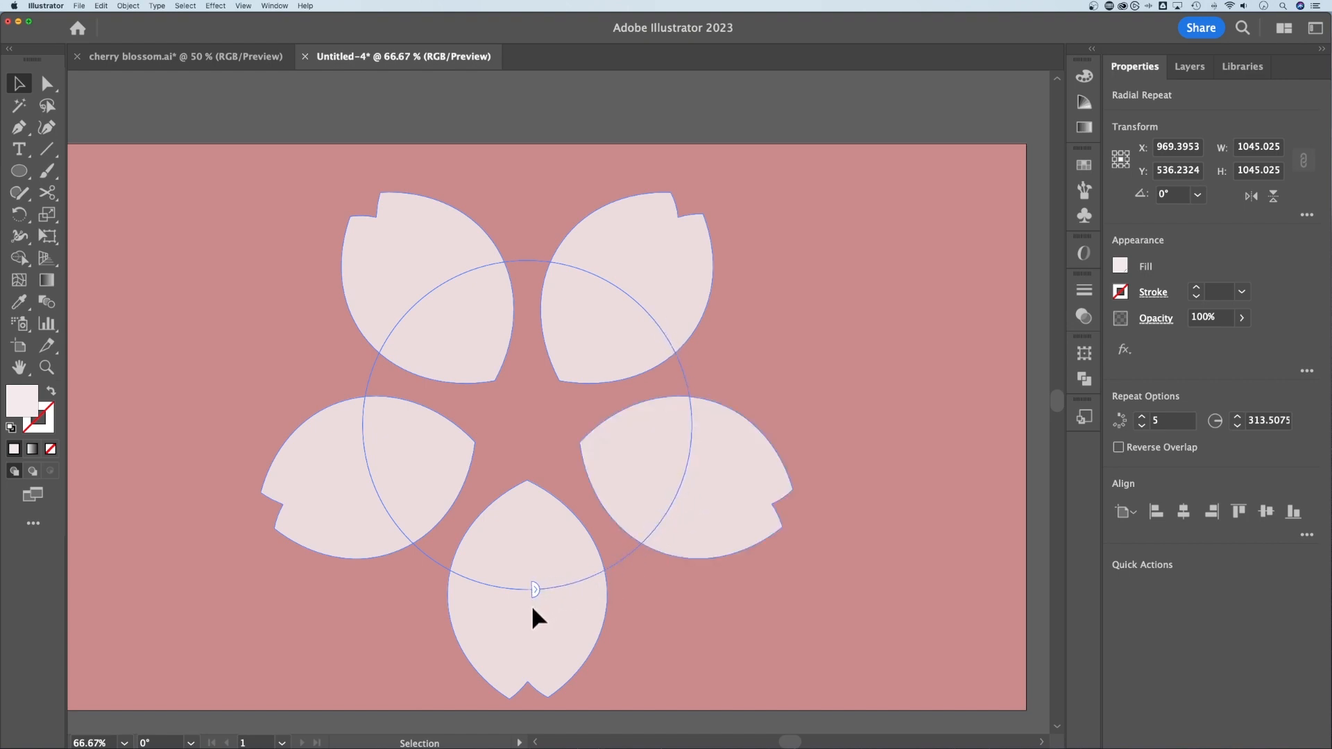
drag(532, 608, 529, 599)
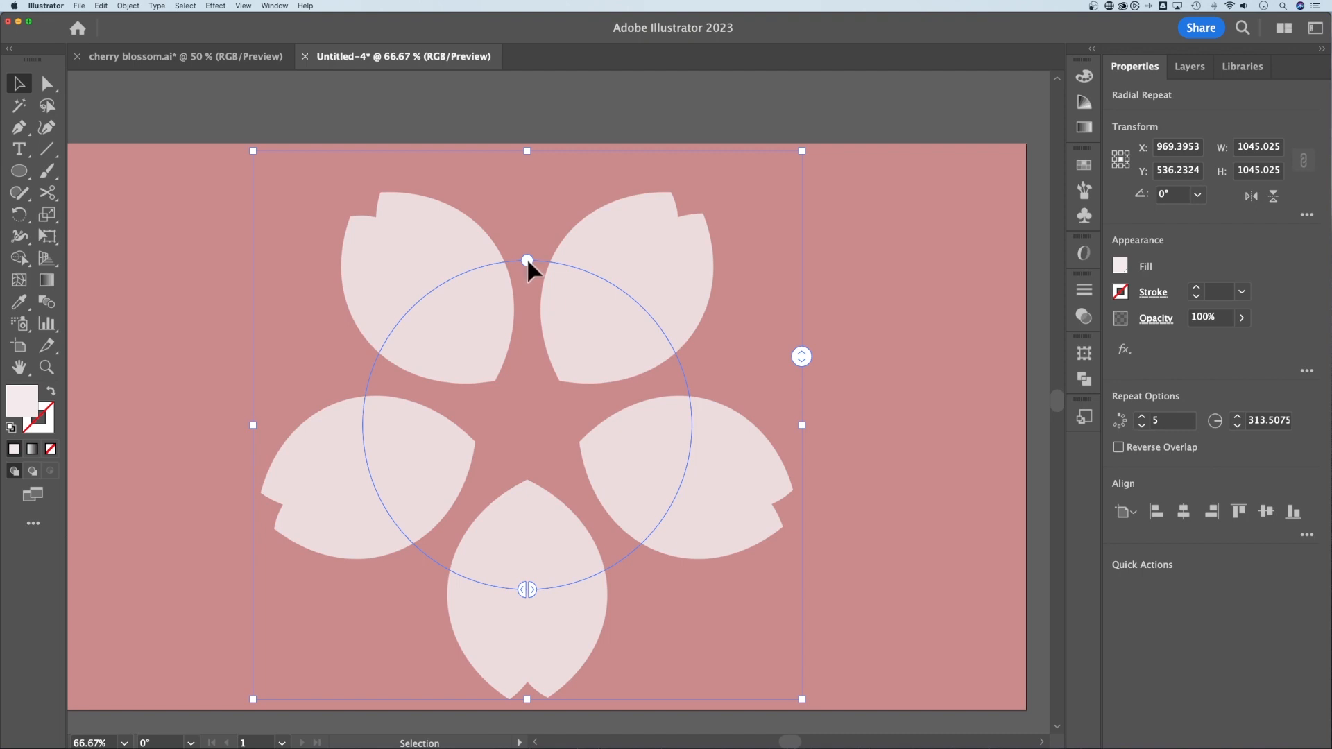
Step: Rotate the radial repeat so one petal points up and shrink its radius to about 203 px so the petals overlap
drag(527, 261, 466, 338)
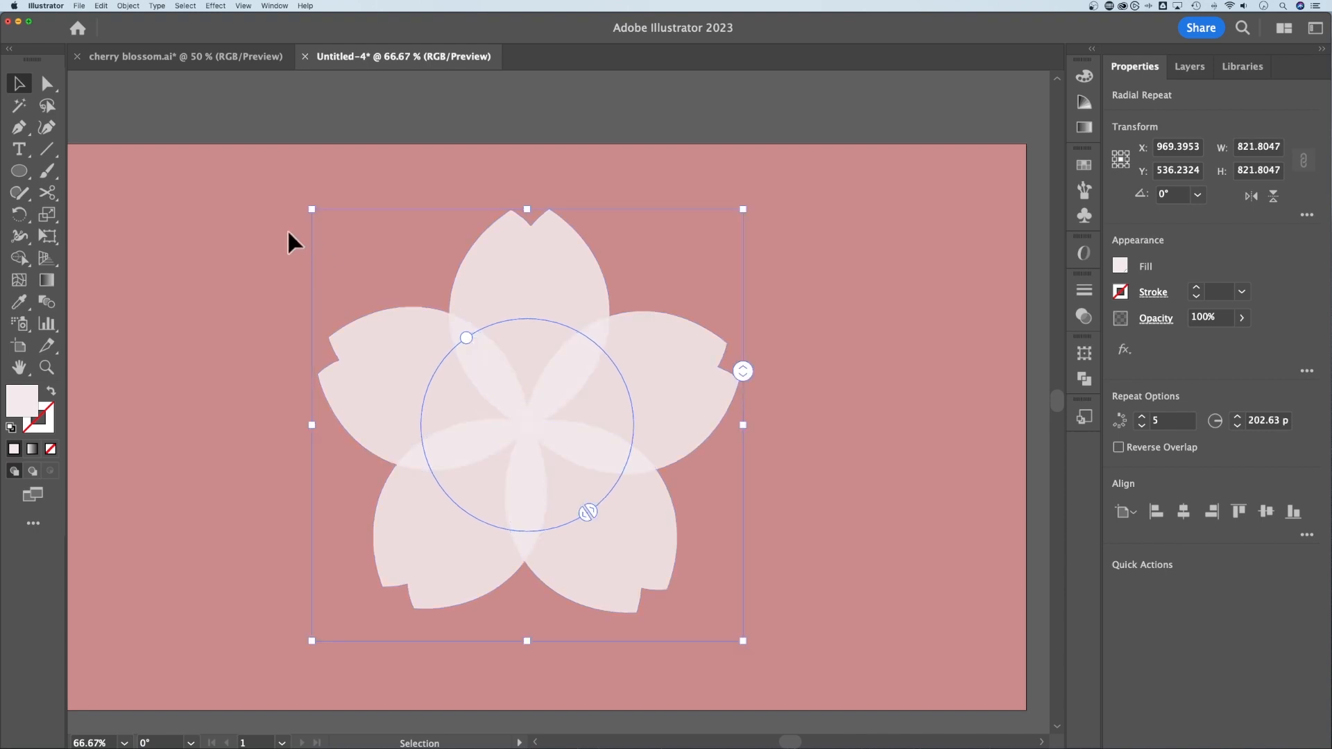
Step: Expand the radial repeat's object and fill into separate petals, and move the flower slightly back toward the artboard's center
click(210, 214)
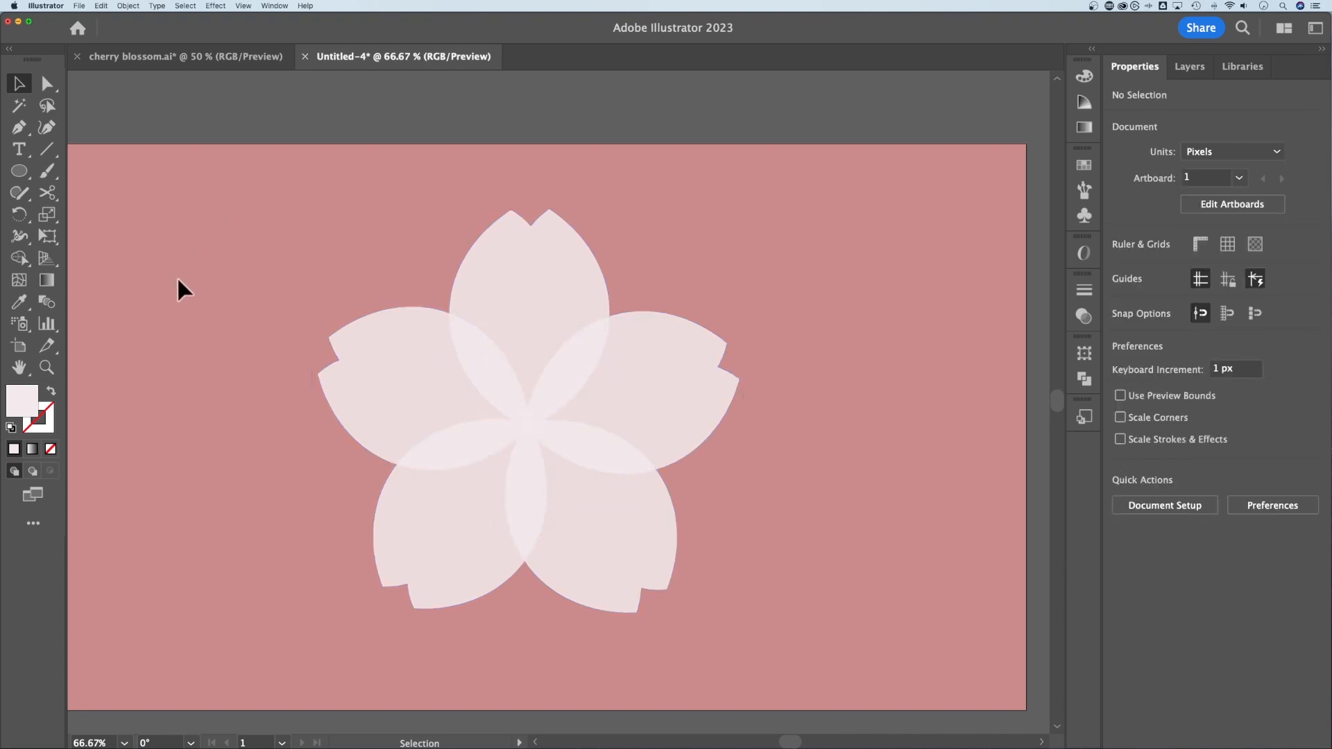
click(669, 364)
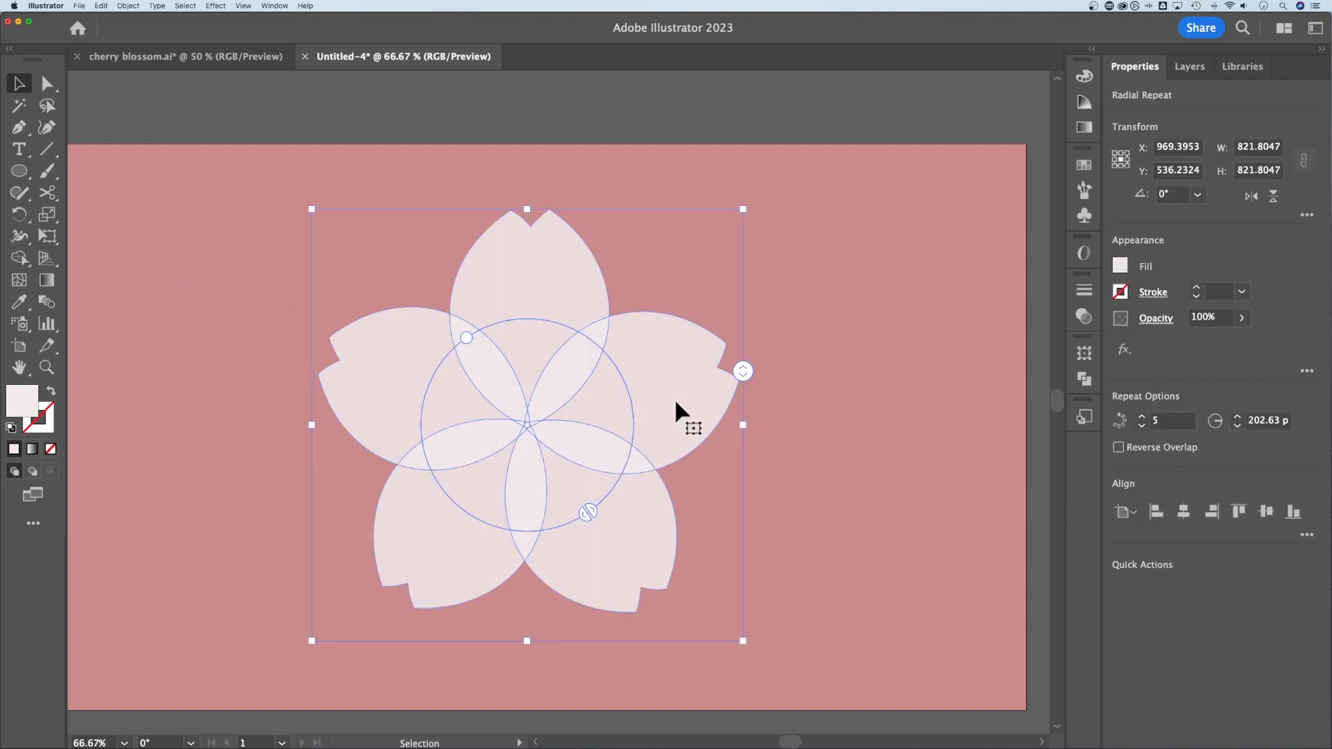
drag(675, 399, 691, 405)
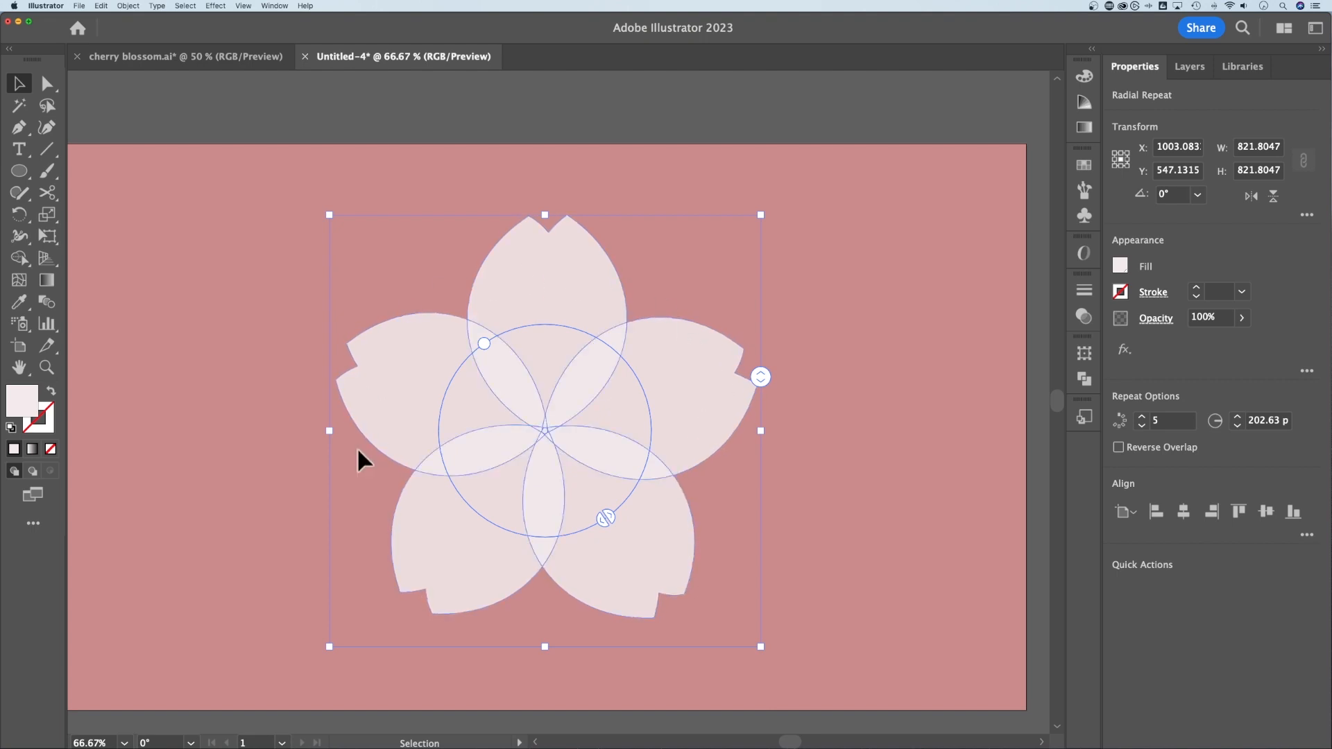
click(128, 6)
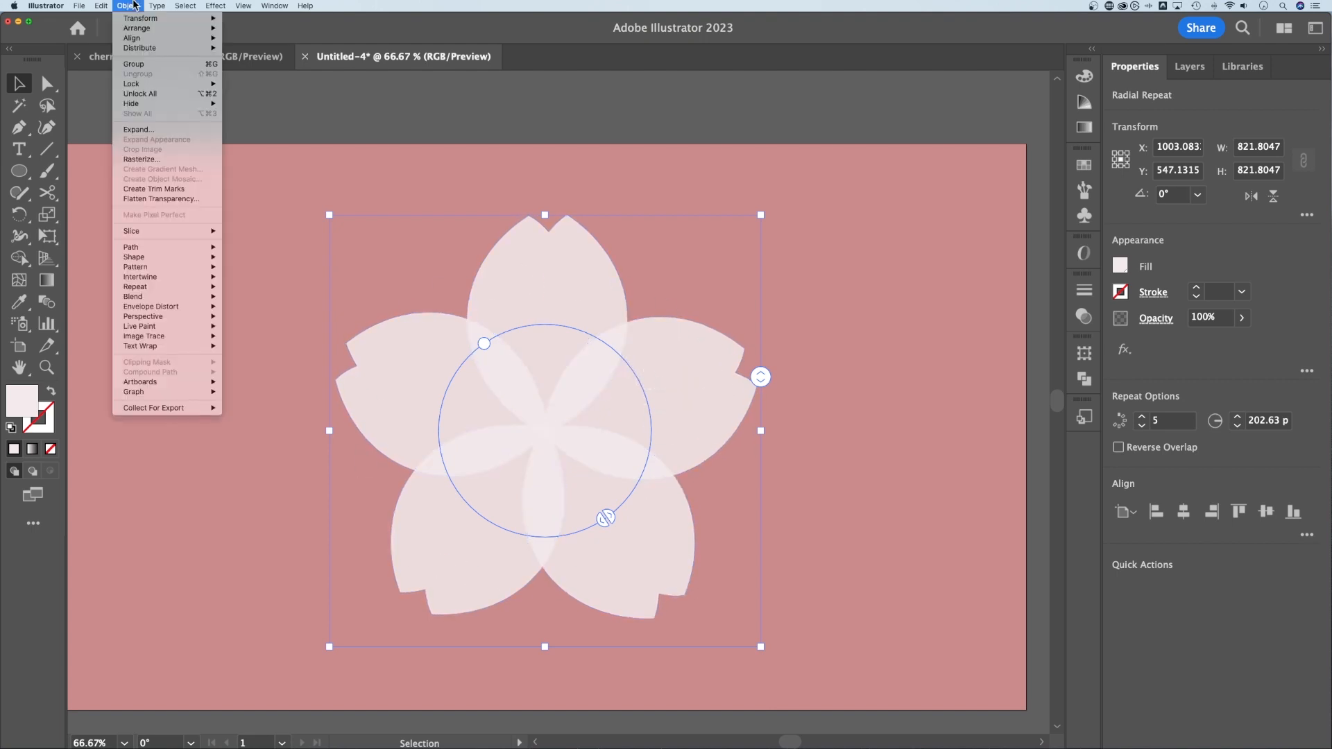
click(154, 134)
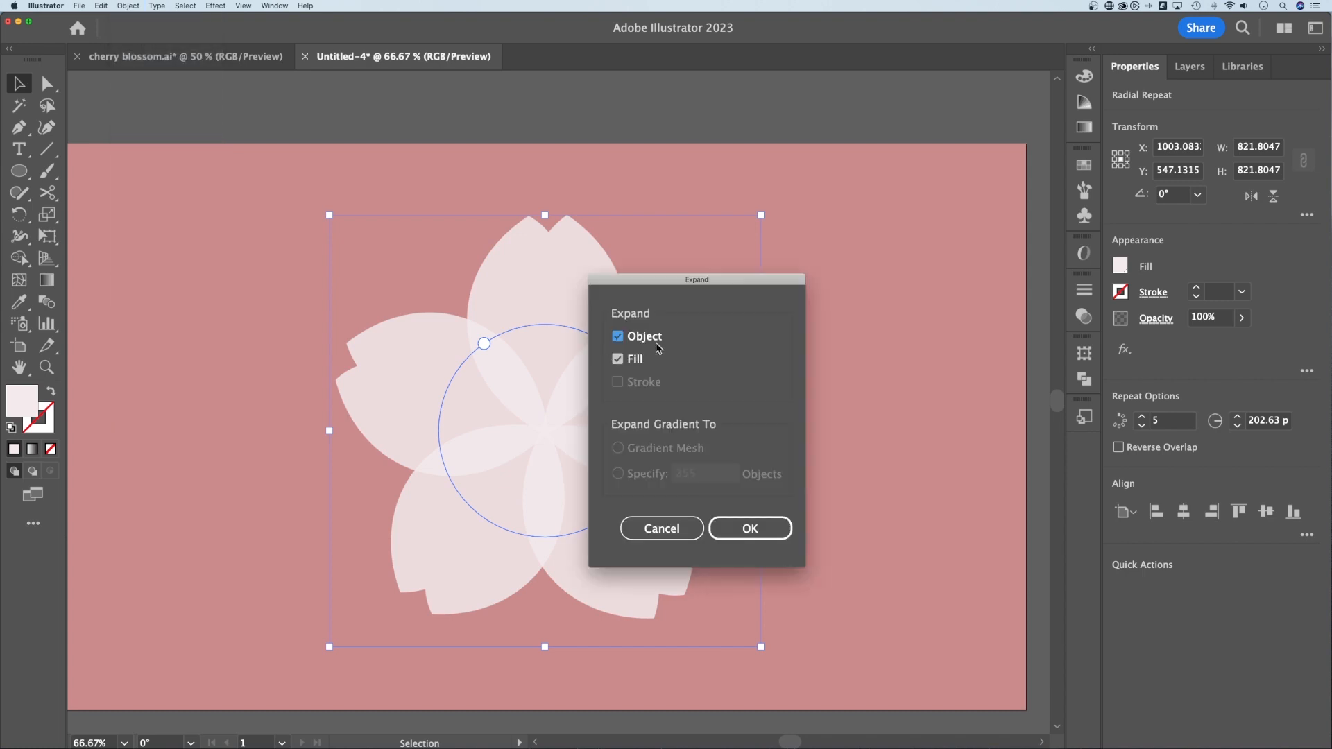
click(752, 530)
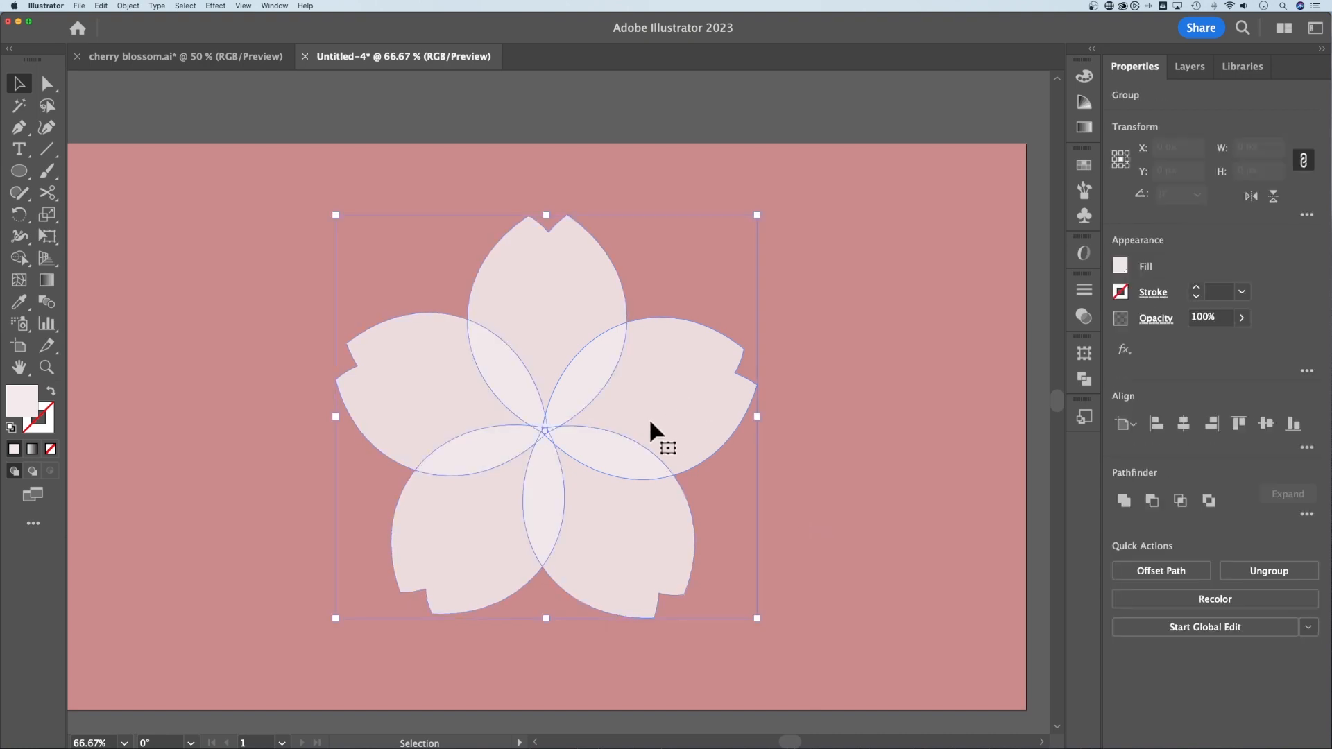
mouse_move(647, 410)
mouse_down()
mouse_move(687, 368)
mouse_move(627, 399)
mouse_up()
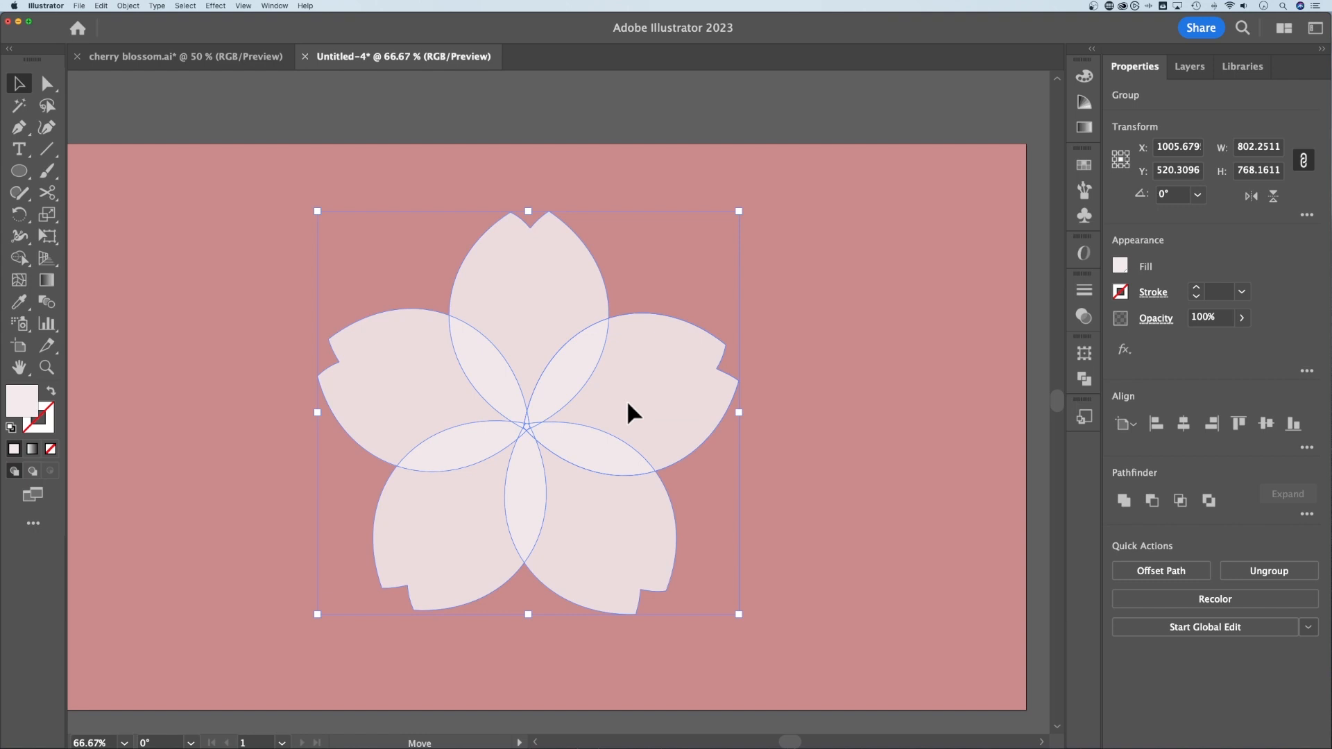
click(805, 409)
Step: Isolate the flower group, select its petals one at a time, and try moving the upper-right petal away
double_click(665, 384)
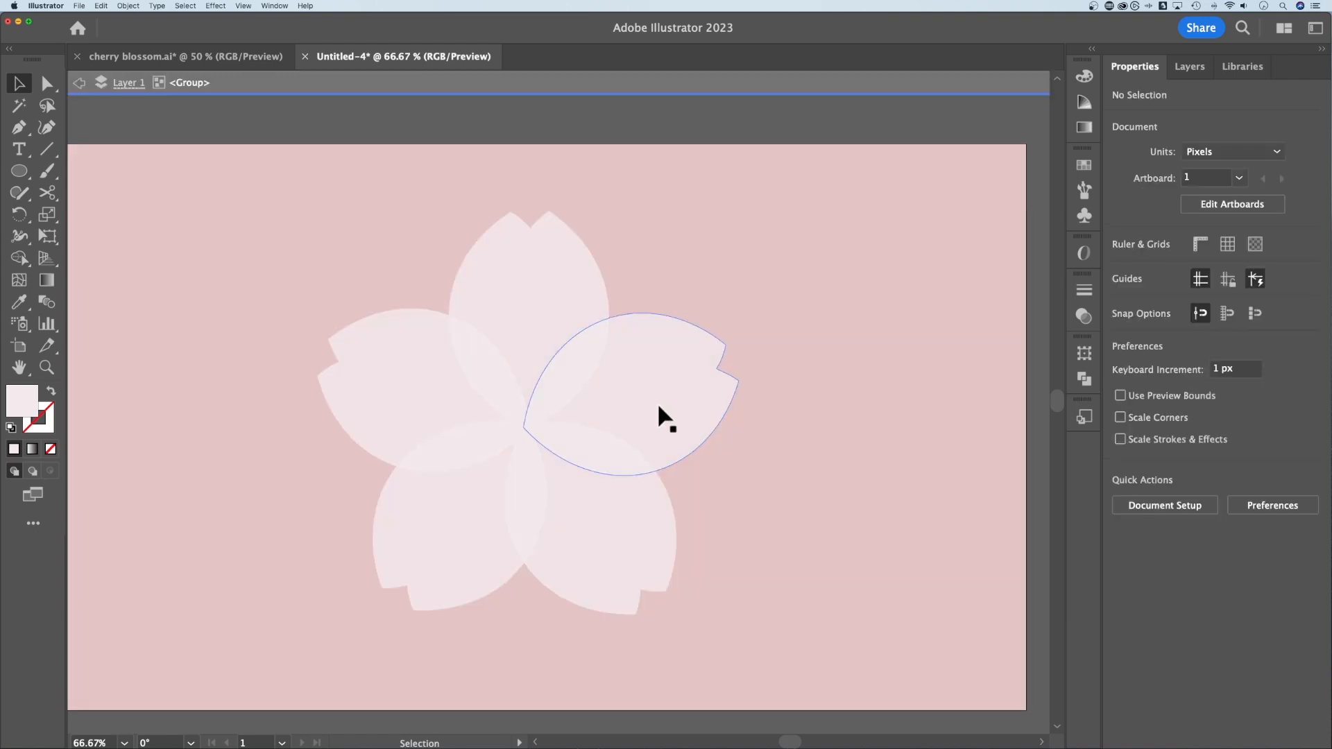
click(646, 485)
click(449, 515)
click(437, 380)
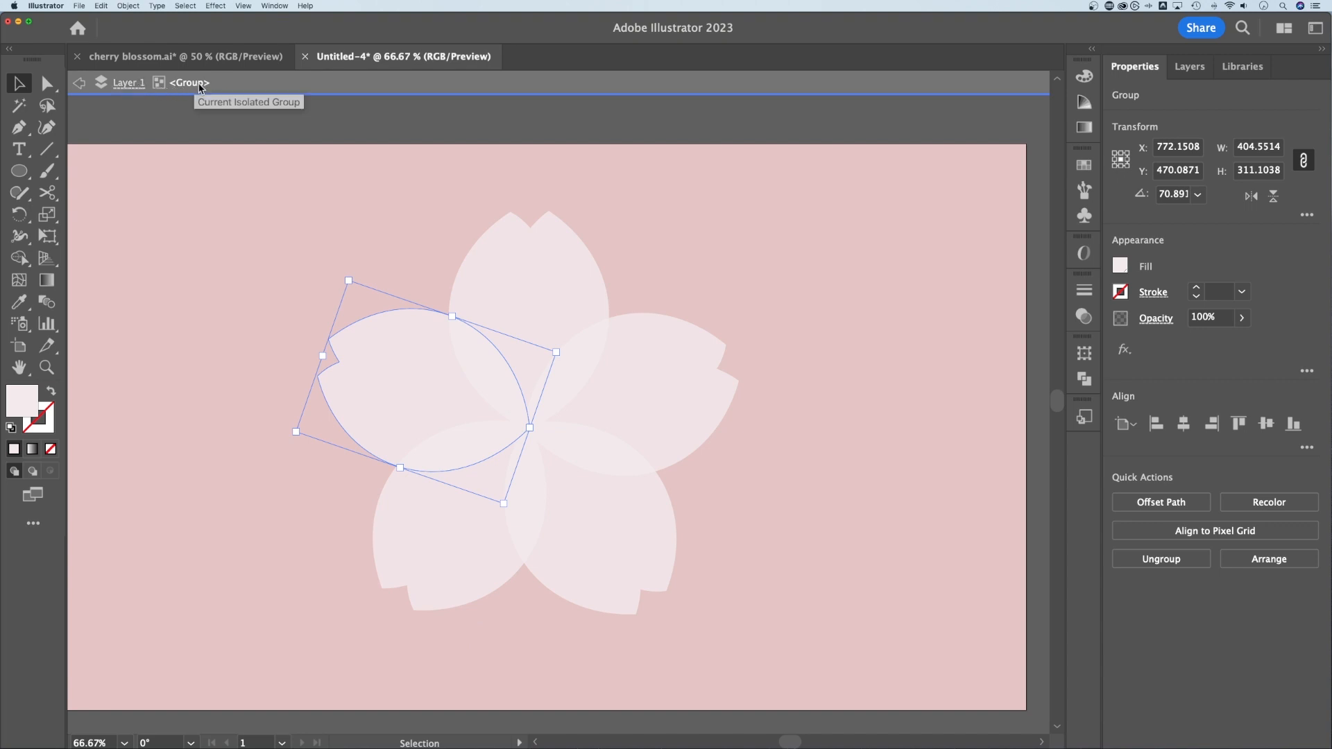
click(528, 278)
click(661, 455)
drag(650, 410, 781, 313)
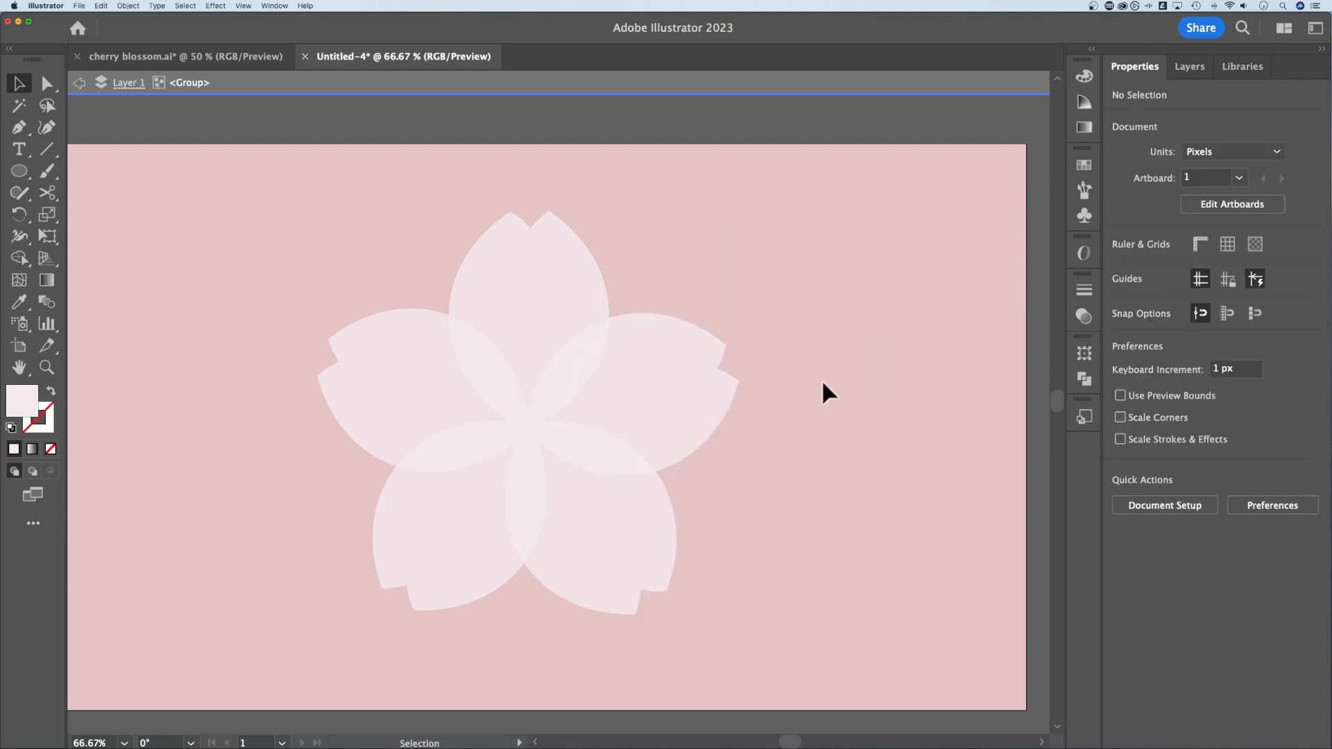
Step: Paint a curved line across the notched tip of the upper-right petal with the 3 pt. Round brush
key(z)
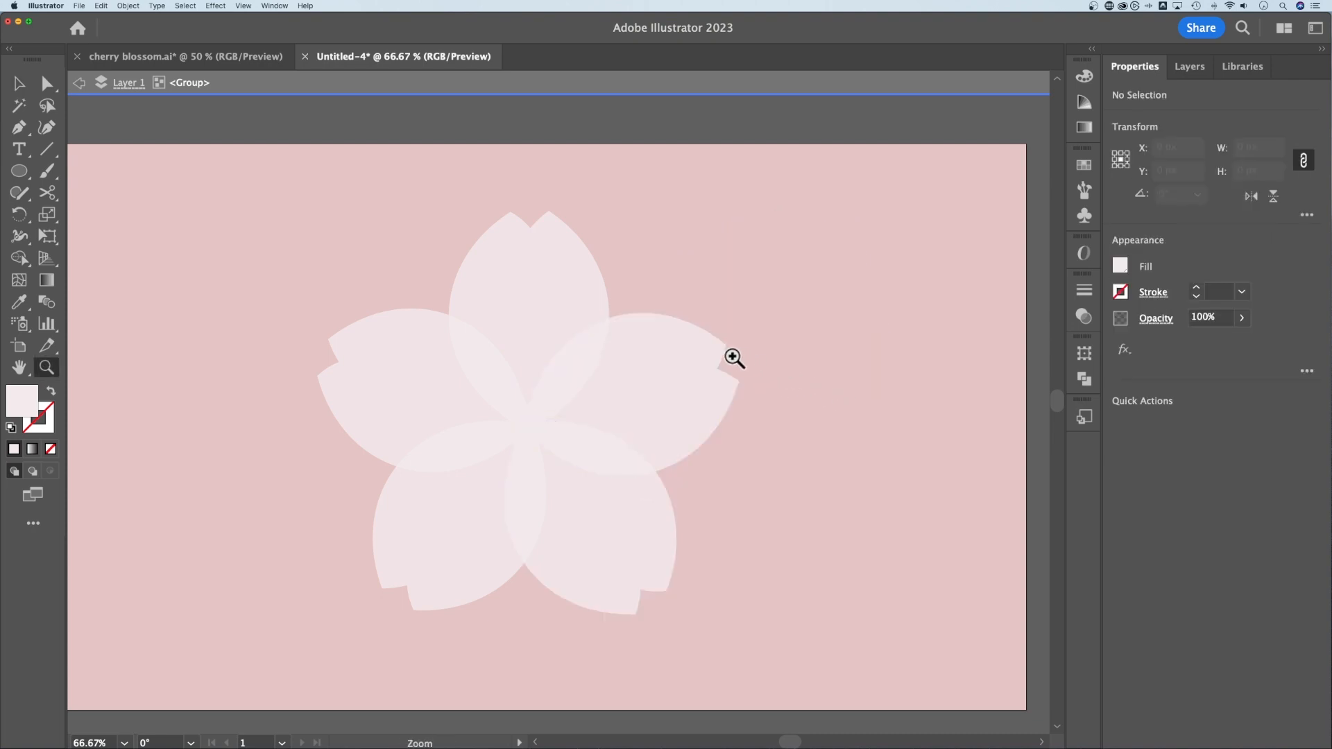
drag(729, 360, 852, 362)
key(b)
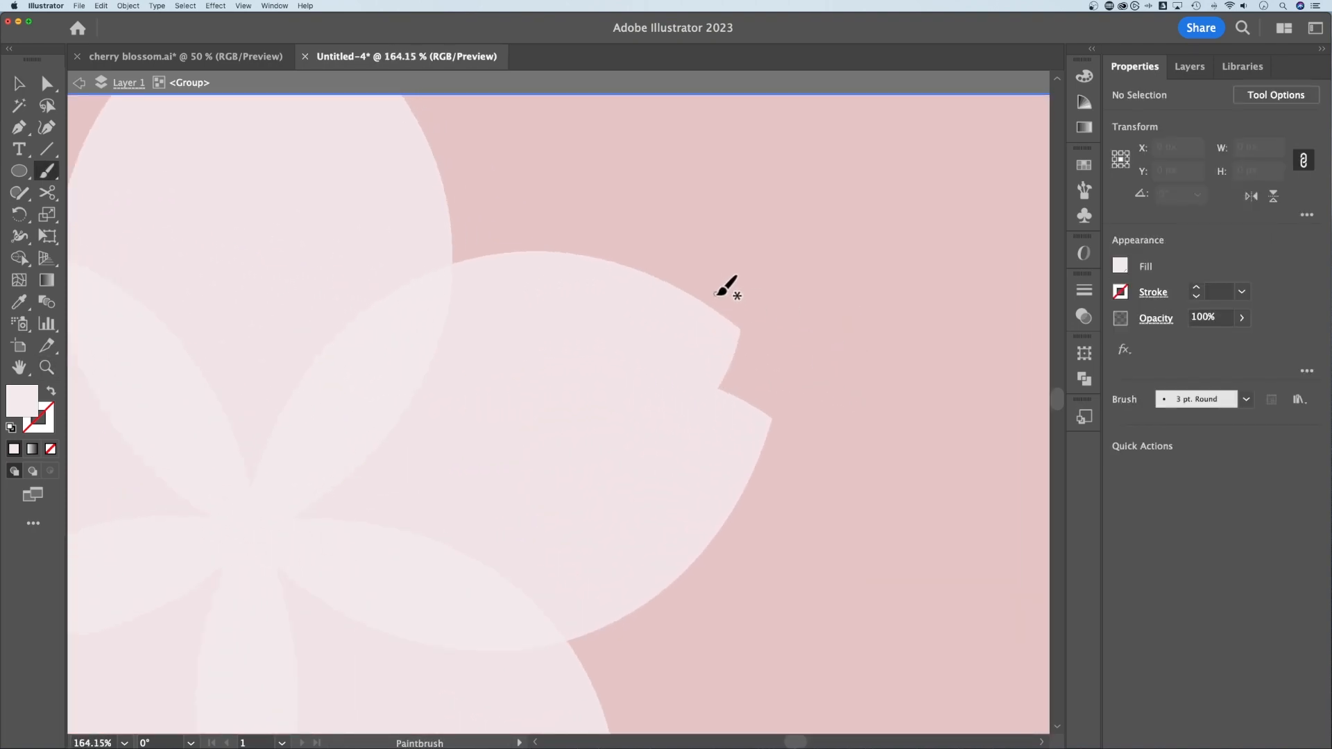
mouse_move(725, 309)
mouse_down()
mouse_move(733, 338)
mouse_move(716, 390)
mouse_move(780, 438)
mouse_up()
key(v)
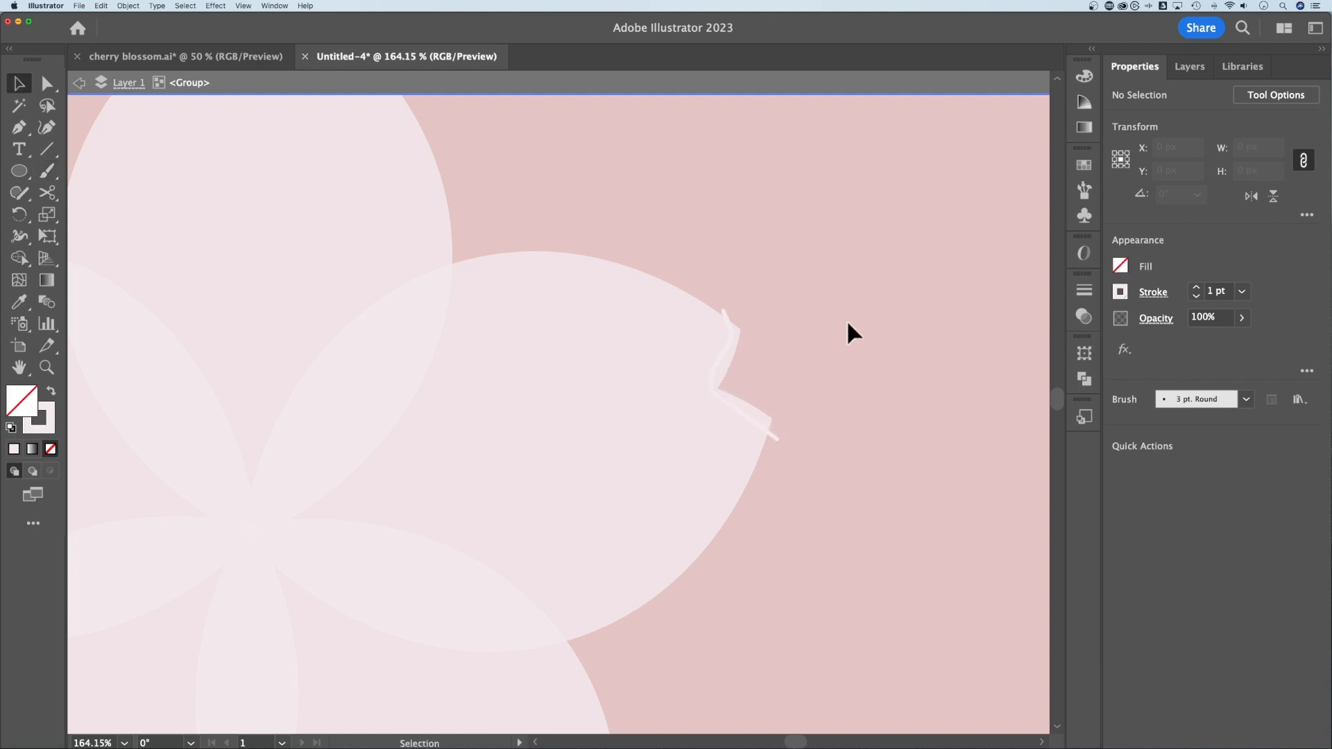
click(851, 307)
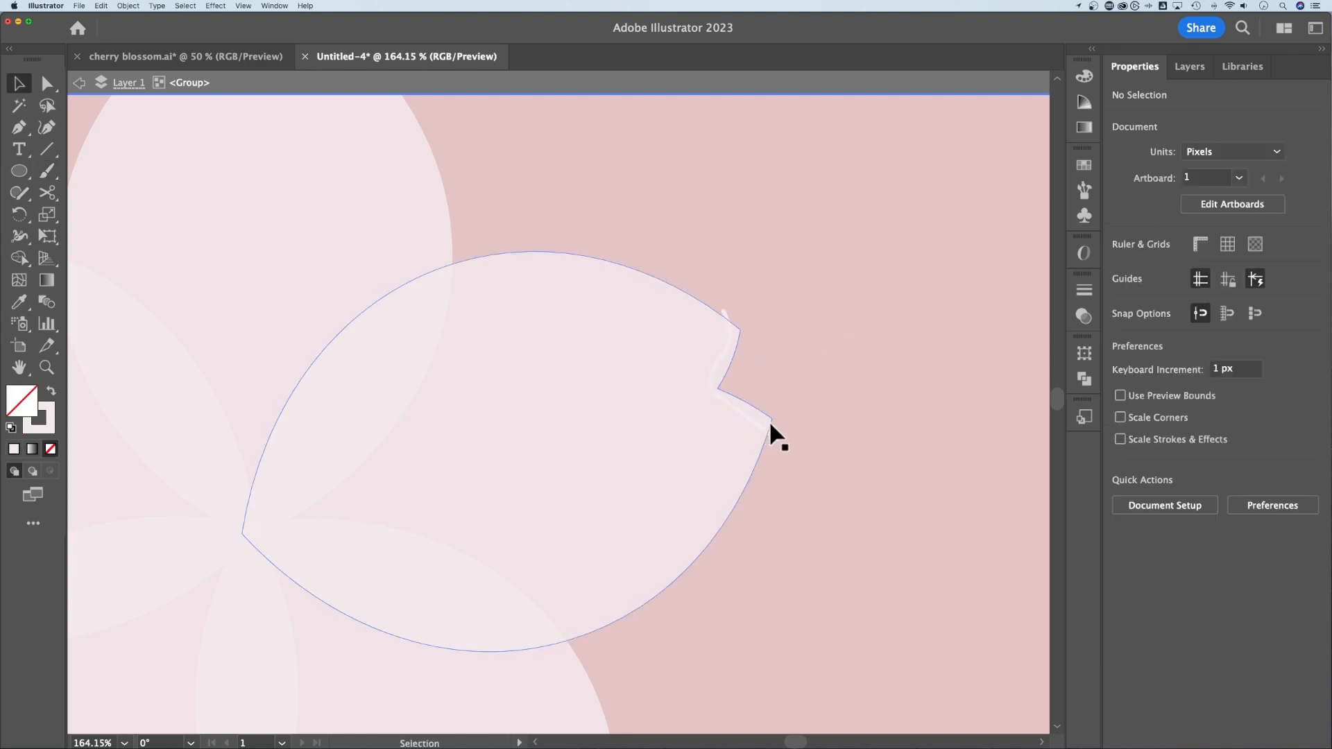
Step: Set the brush line's stroke color to 1e1e1e
click(734, 333)
double_click(40, 417)
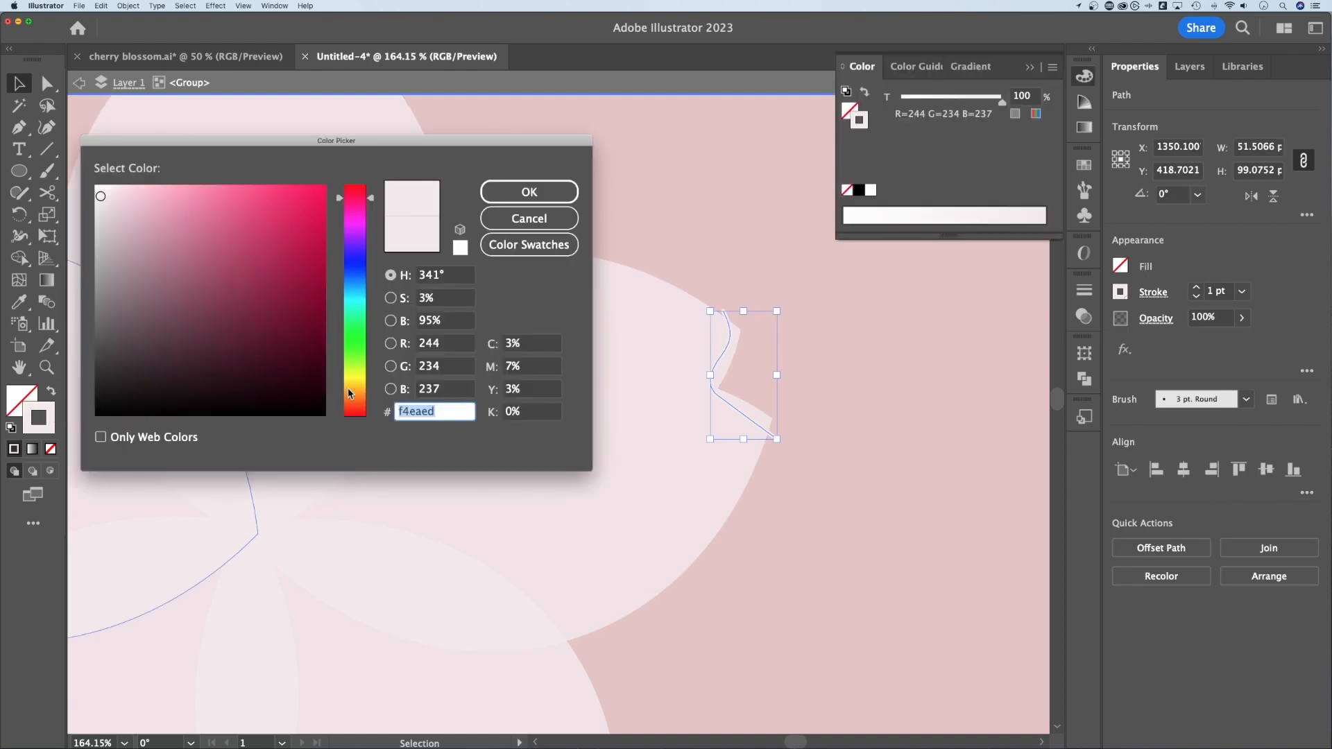
text(1e1e1e)
click(529, 192)
click(769, 382)
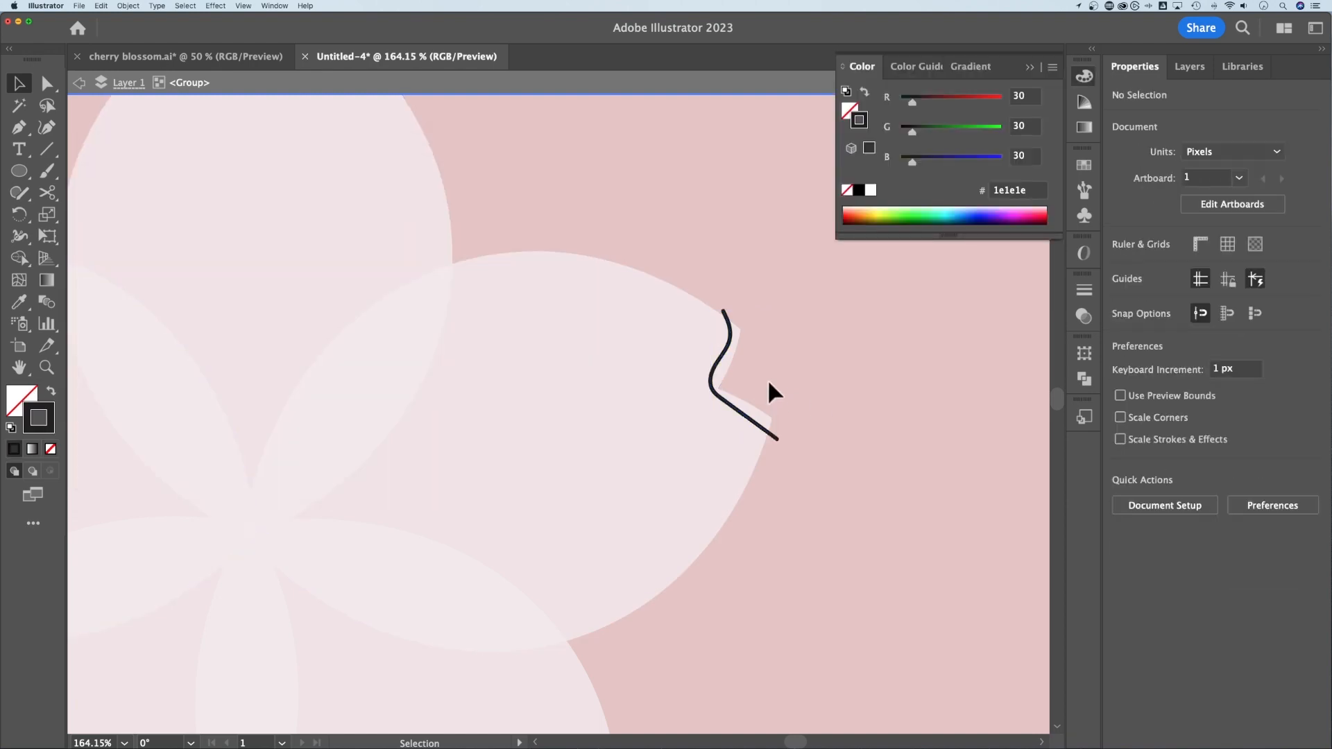
Step: Use Shape Builder to cut away the petal's tip beyond the dark line, and delete the line
click(710, 415)
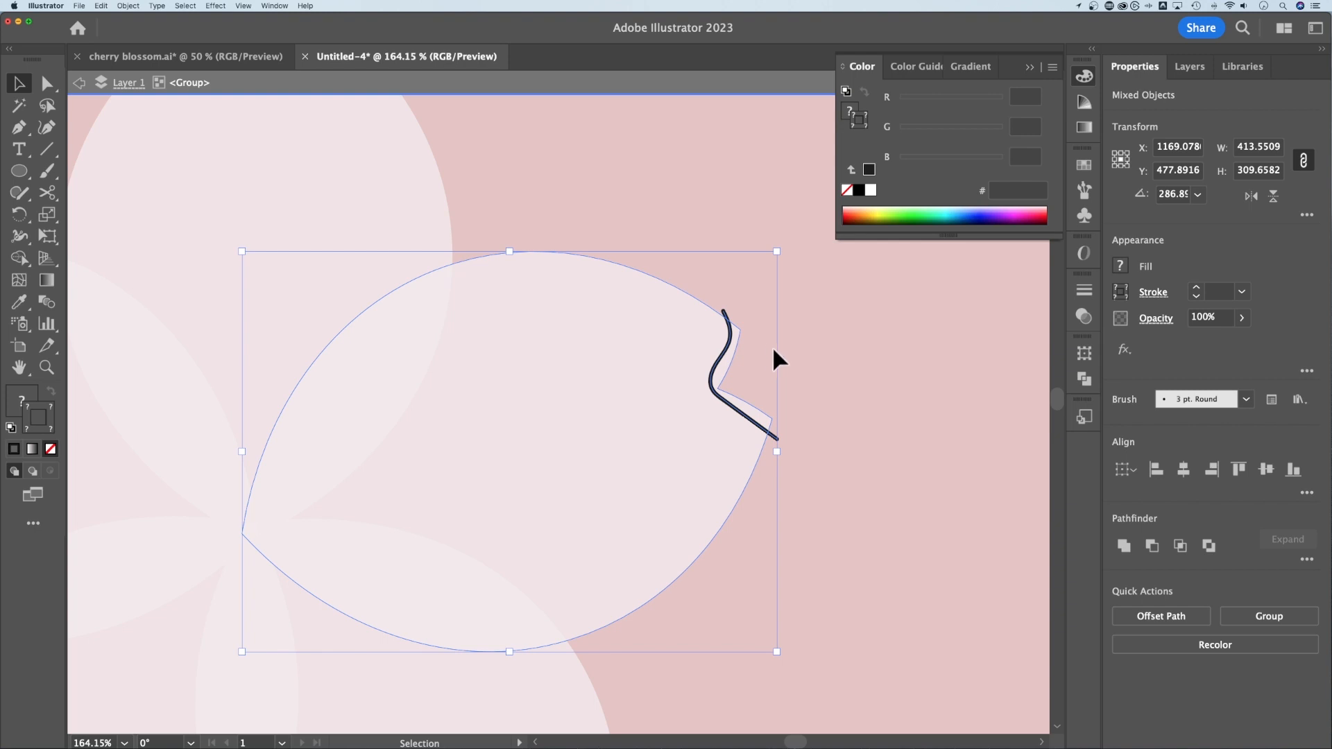
key(shift+m)
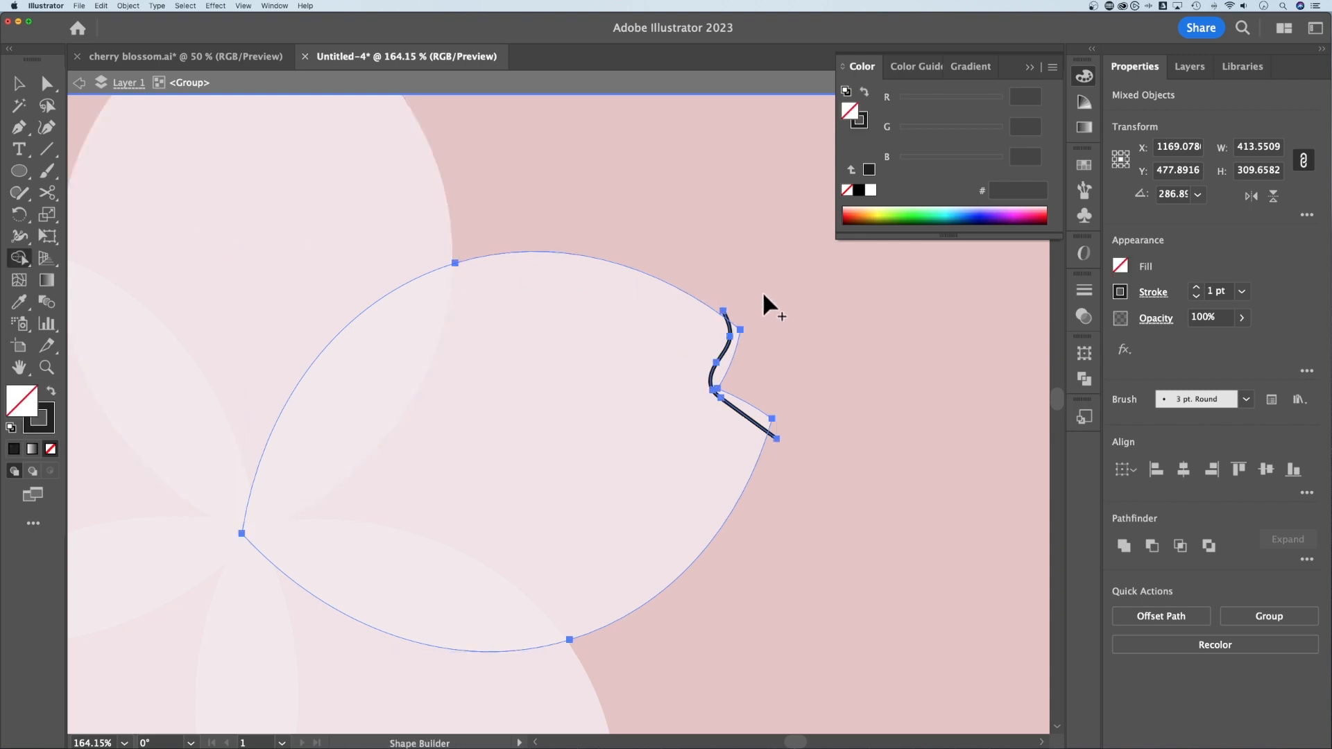
click(722, 367)
key(v)
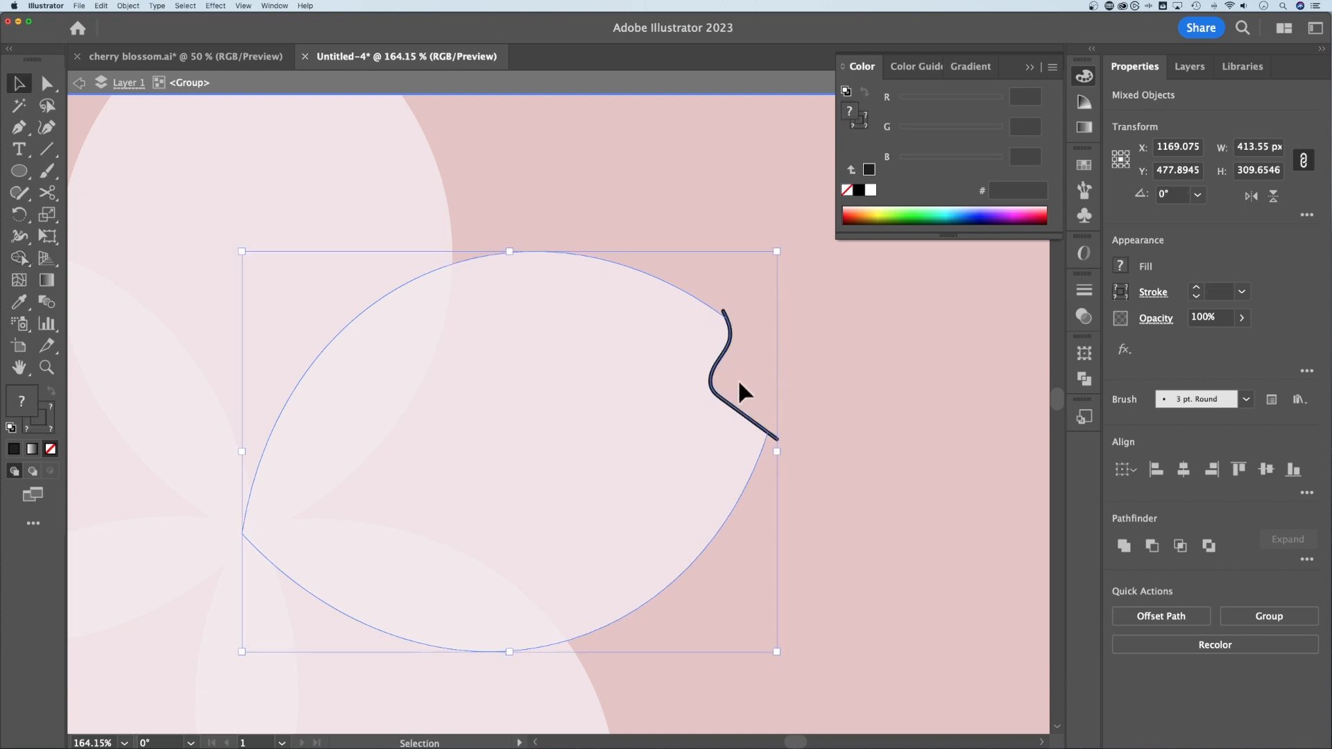
click(832, 422)
click(761, 435)
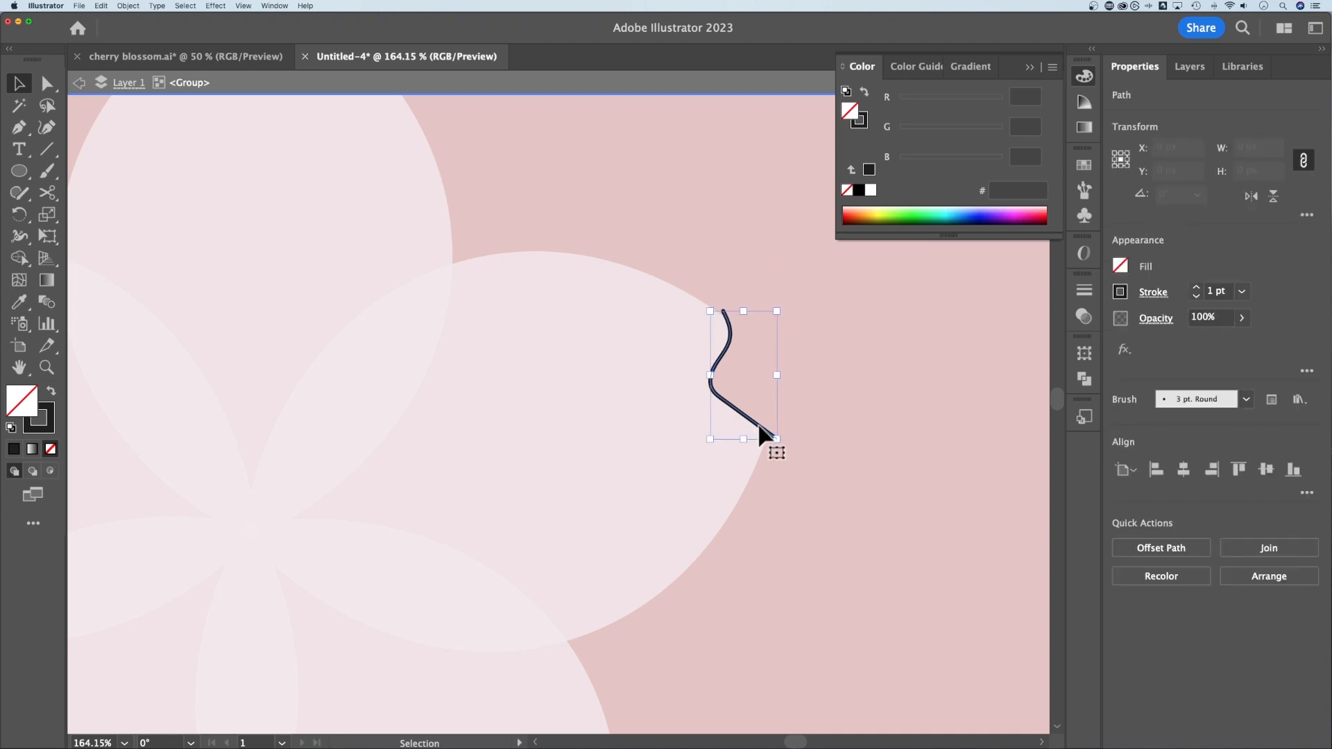
key(Delete)
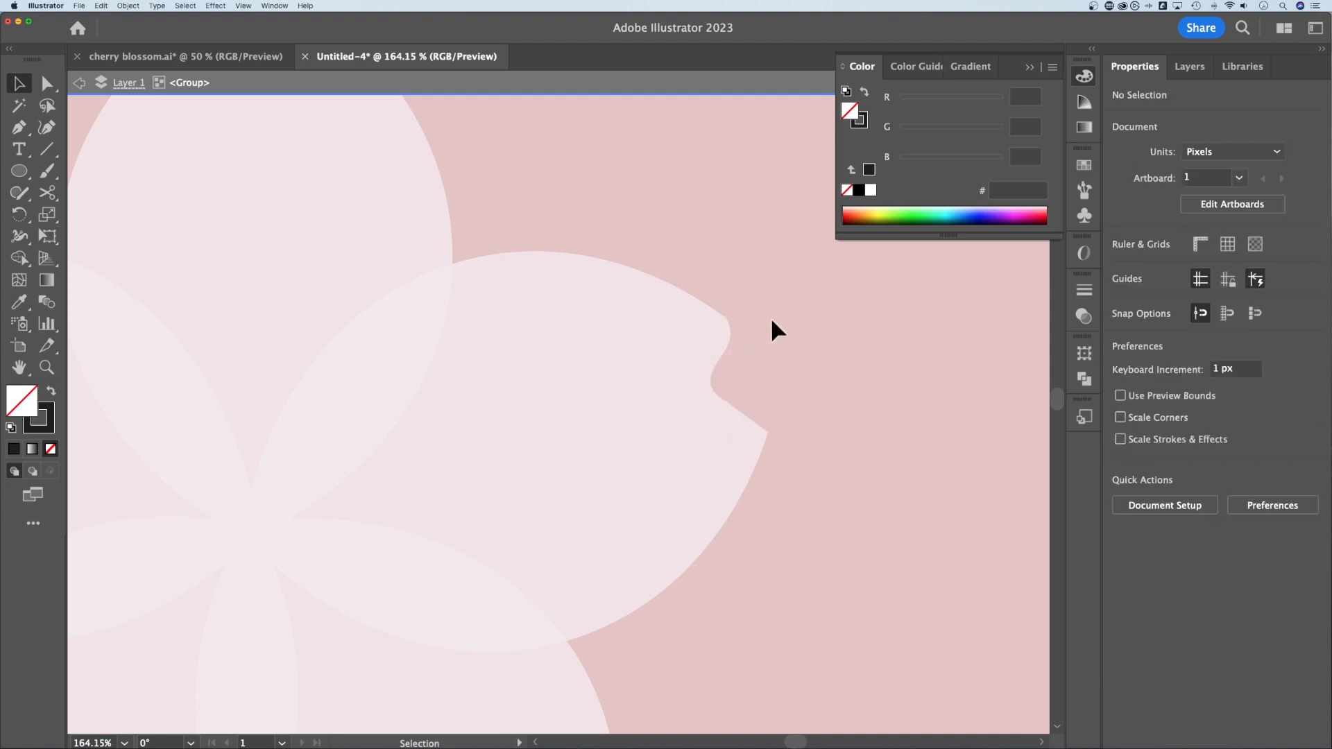
Step: Exit isolation mode and select the whole flower group to review the reshaped petal, leaving nothing selected
drag(536, 220, 743, 417)
drag(434, 372, 320, 272)
key(Escape)
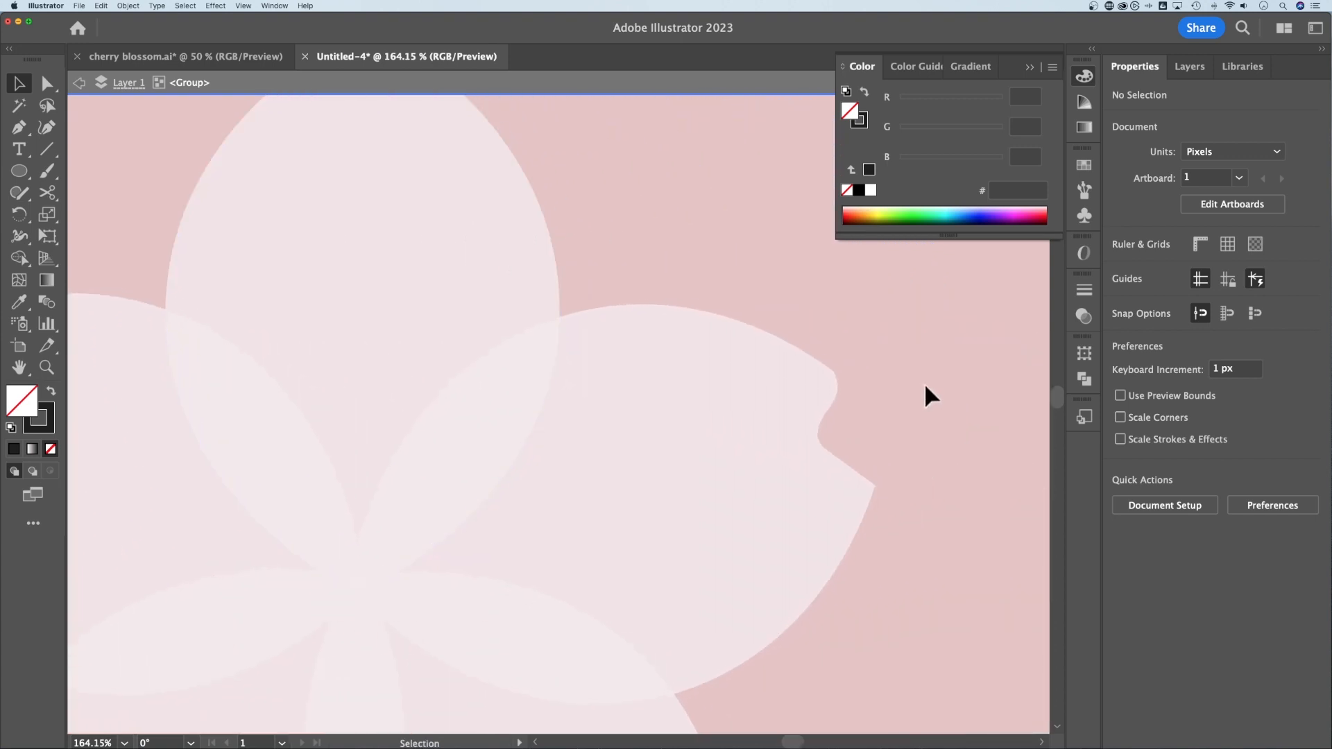
key(super+minus)
key(super+minus)
key(super+minus)
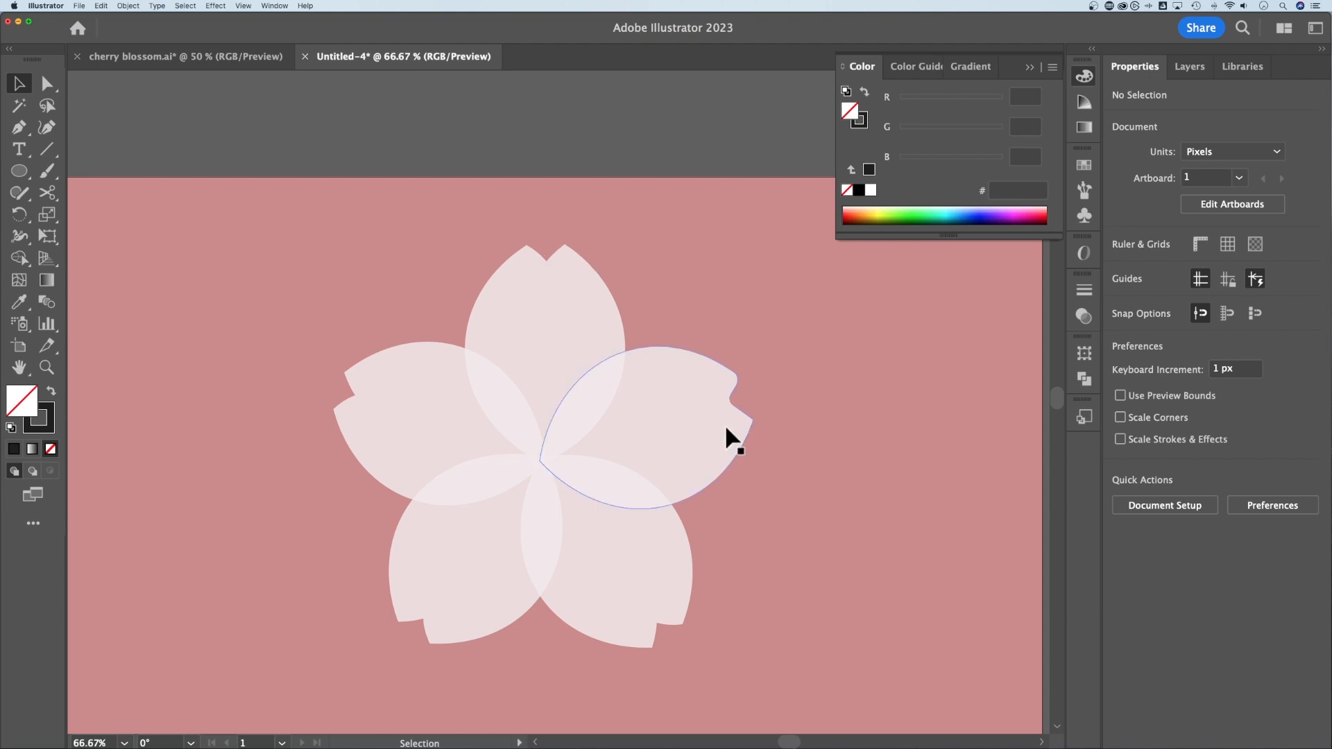
click(647, 503)
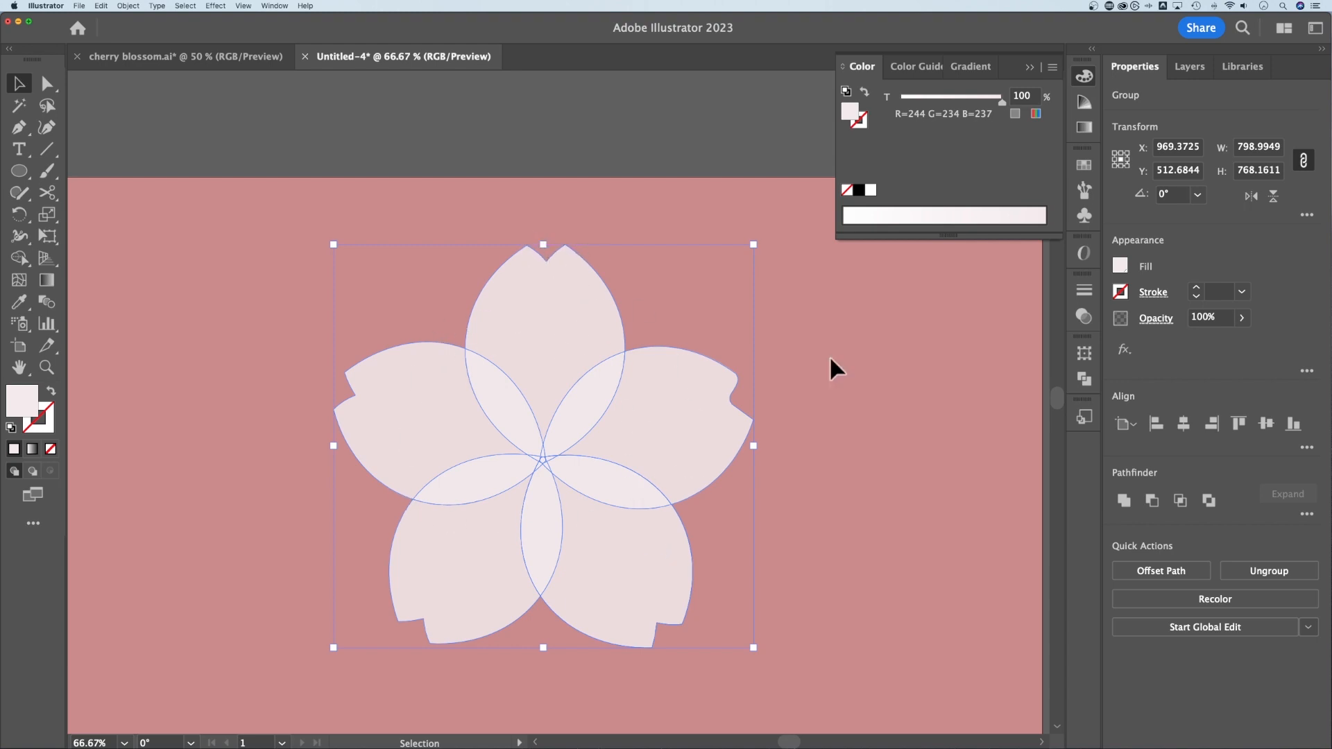
click(960, 373)
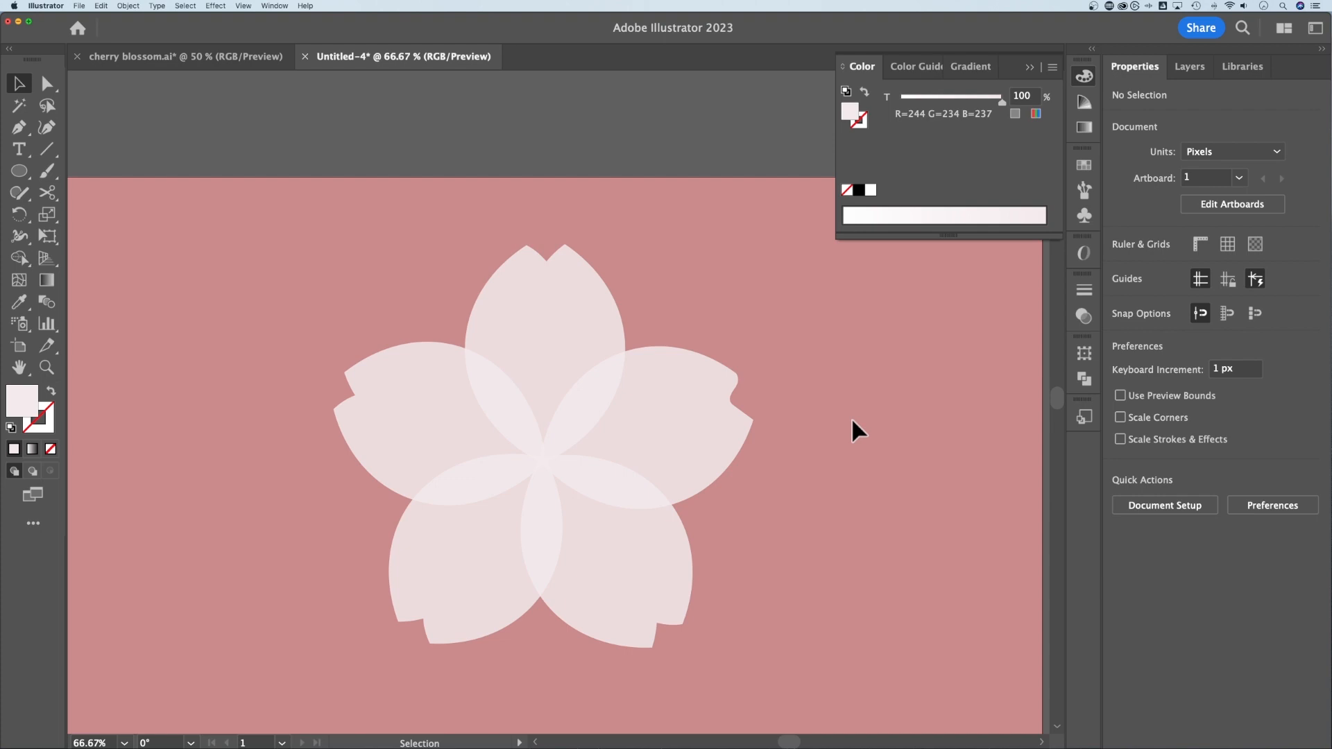
Step: Collapse the Color panel and draw a circle about 156 px wide, centered where the five petals meet
scroll(847, 411, right, 1)
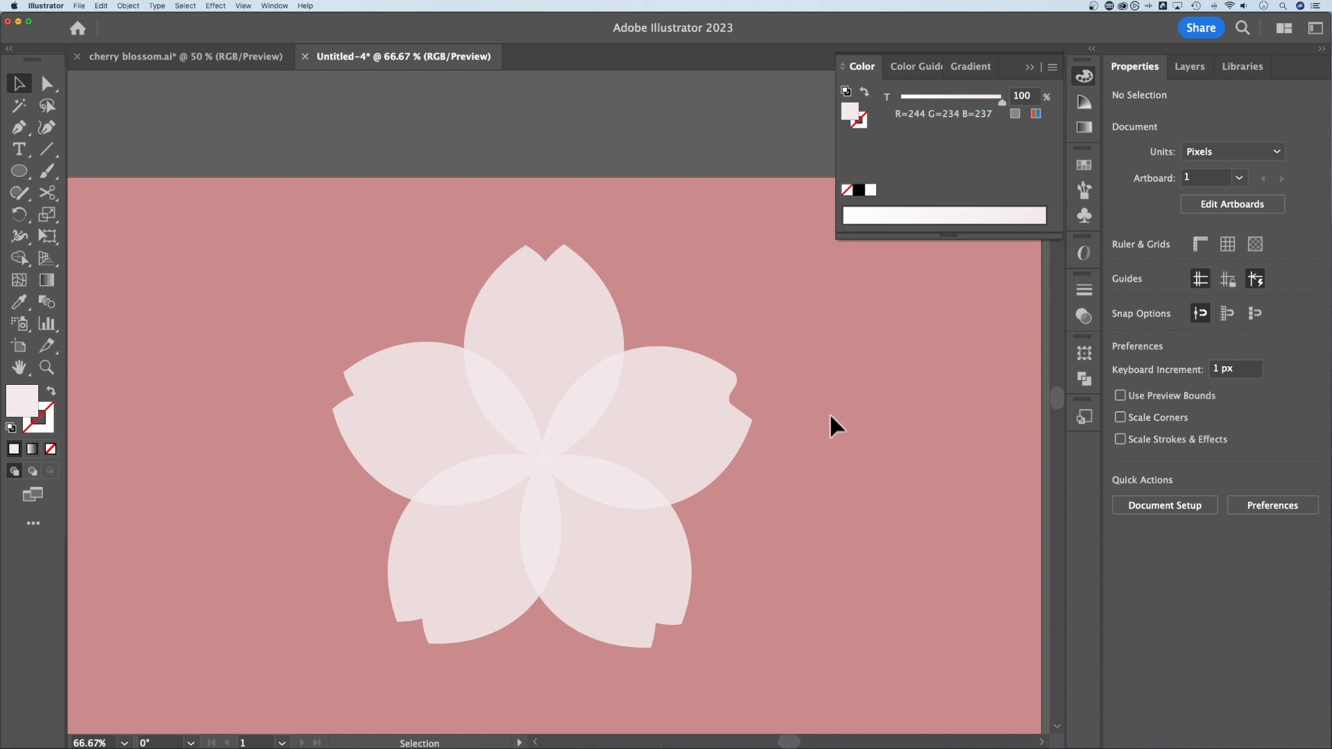
key(super+equal)
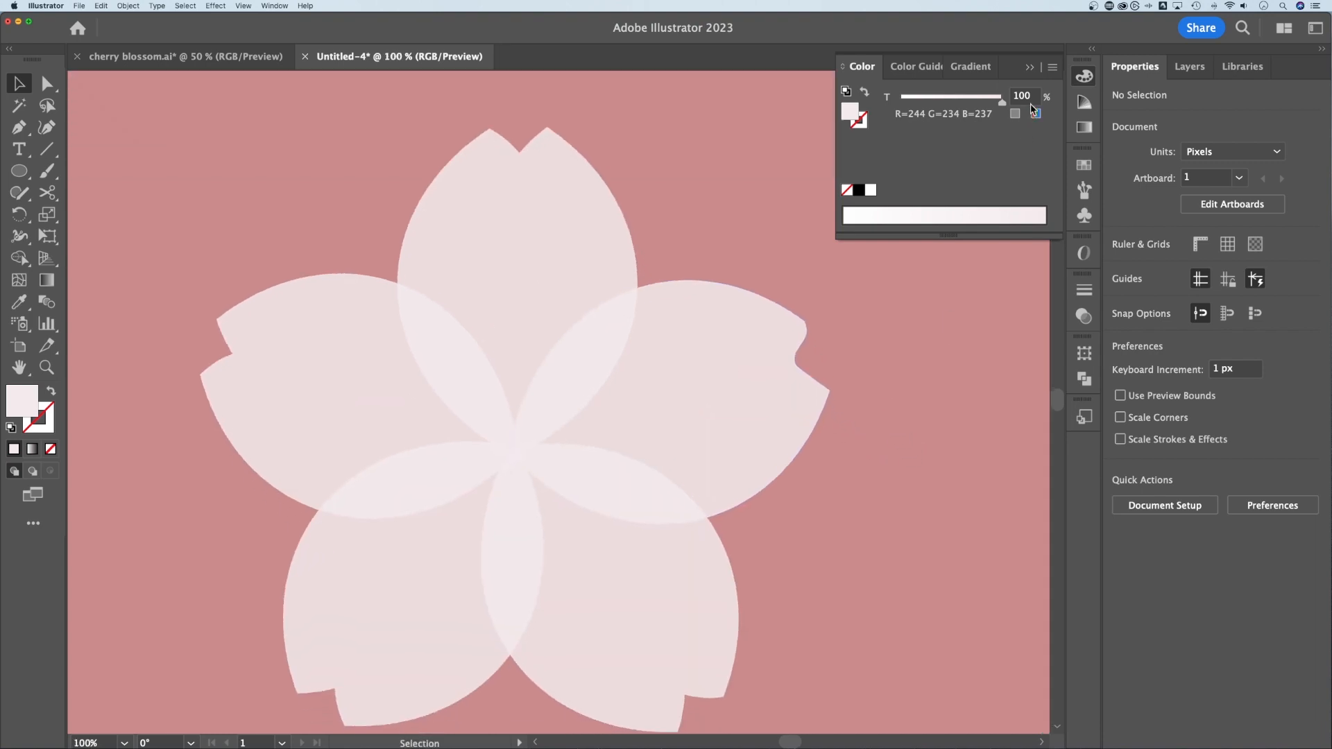
click(904, 351)
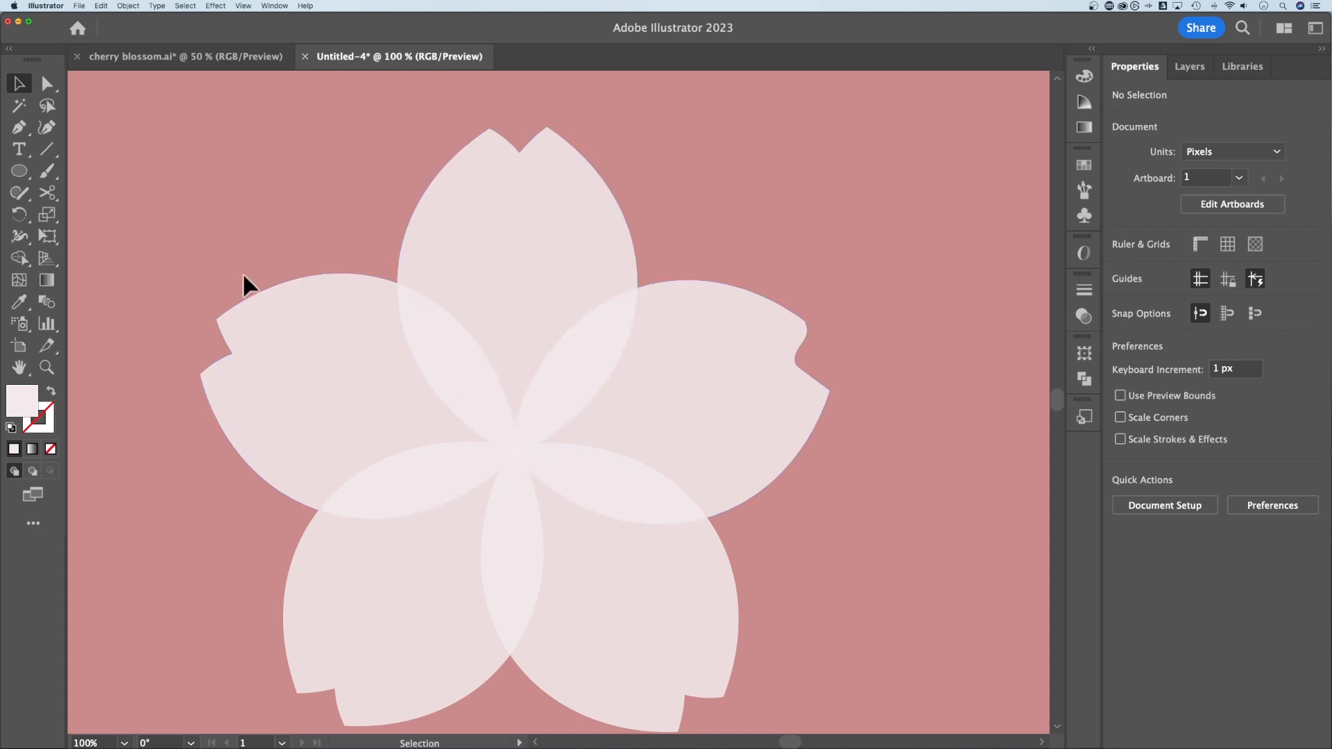
click(19, 172)
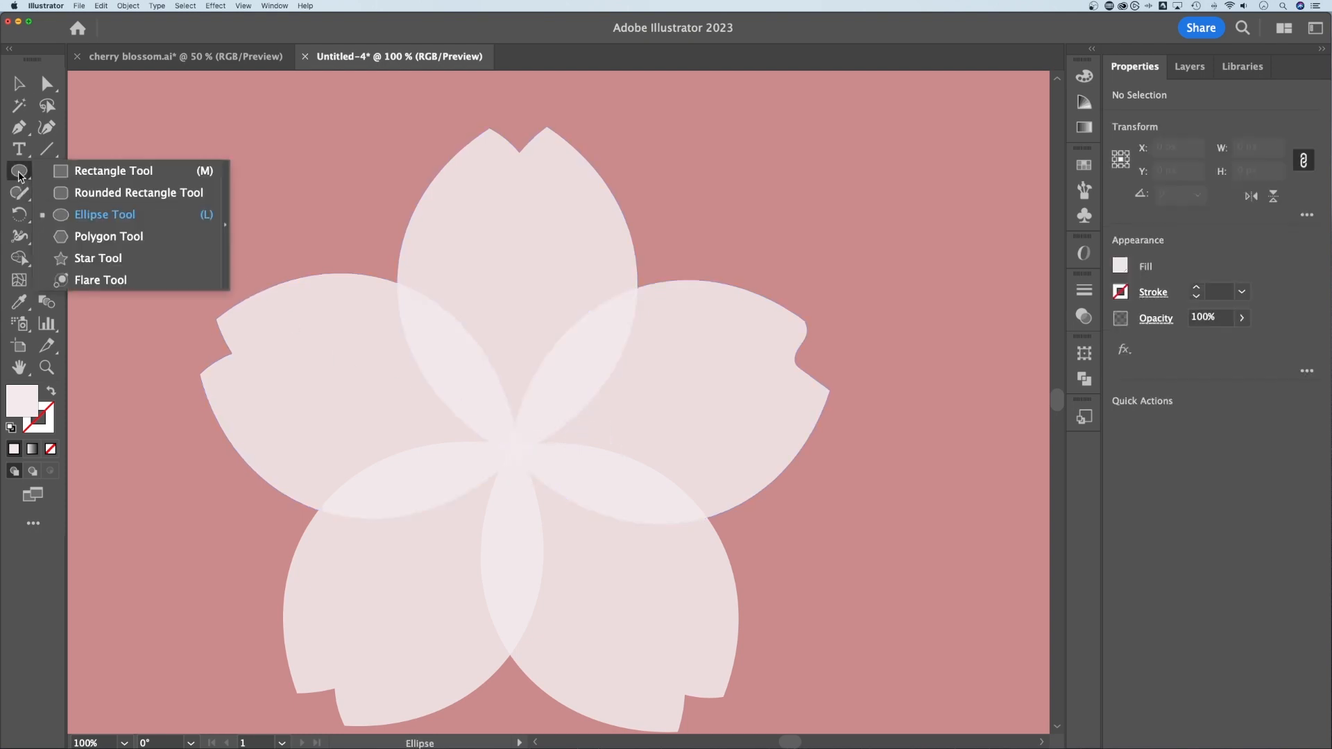
click(109, 215)
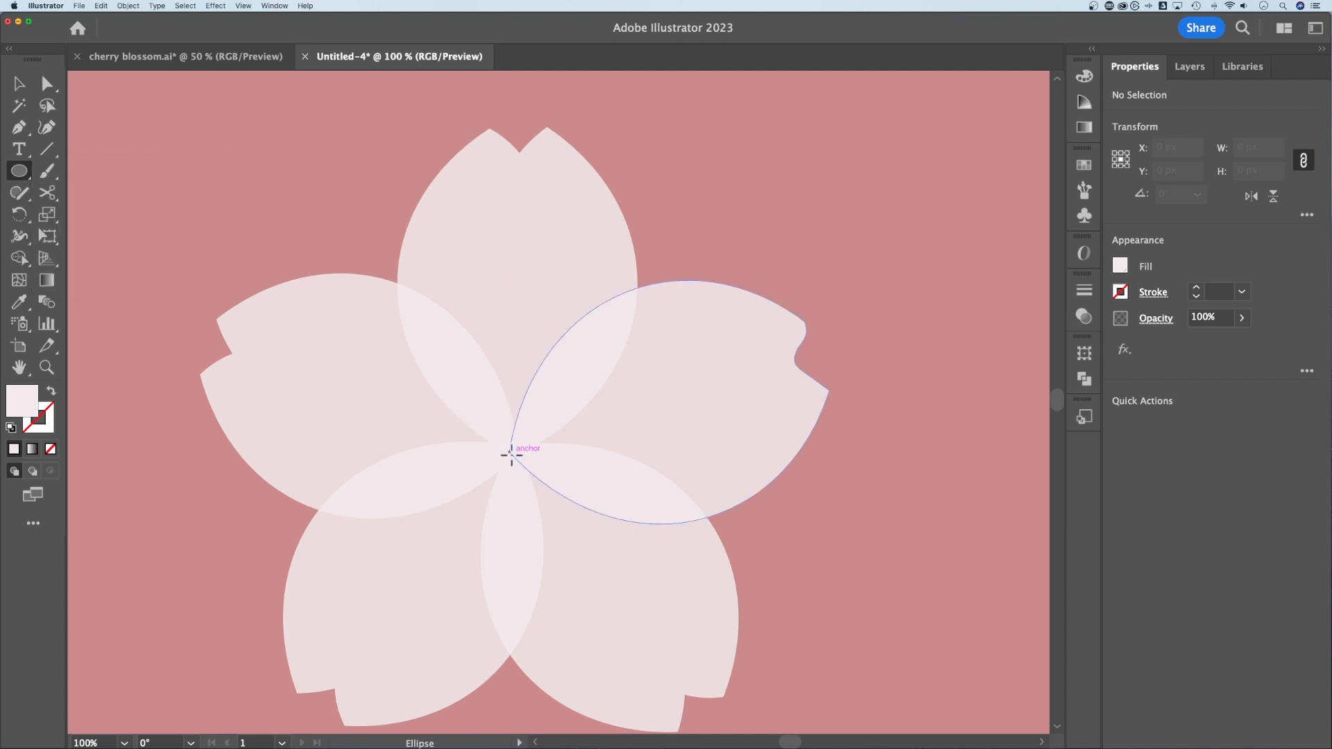
key(z)
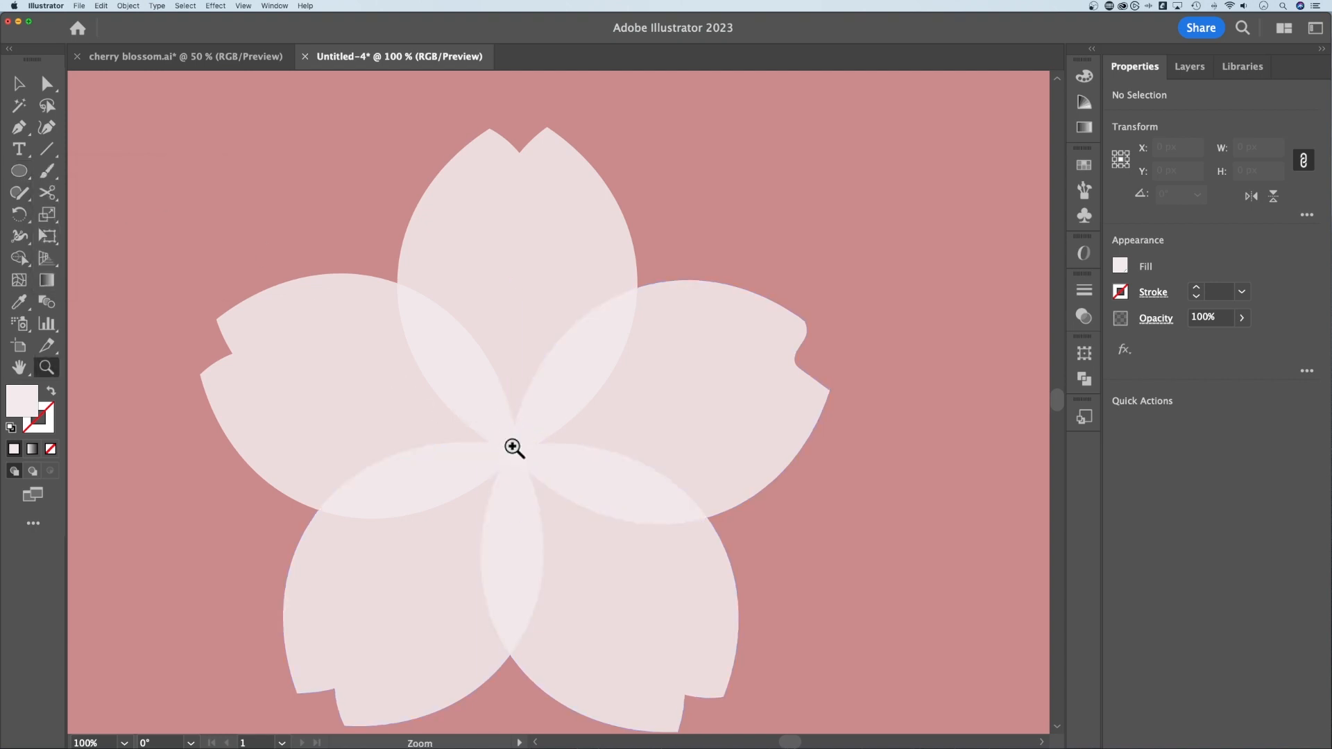
drag(511, 447, 779, 410)
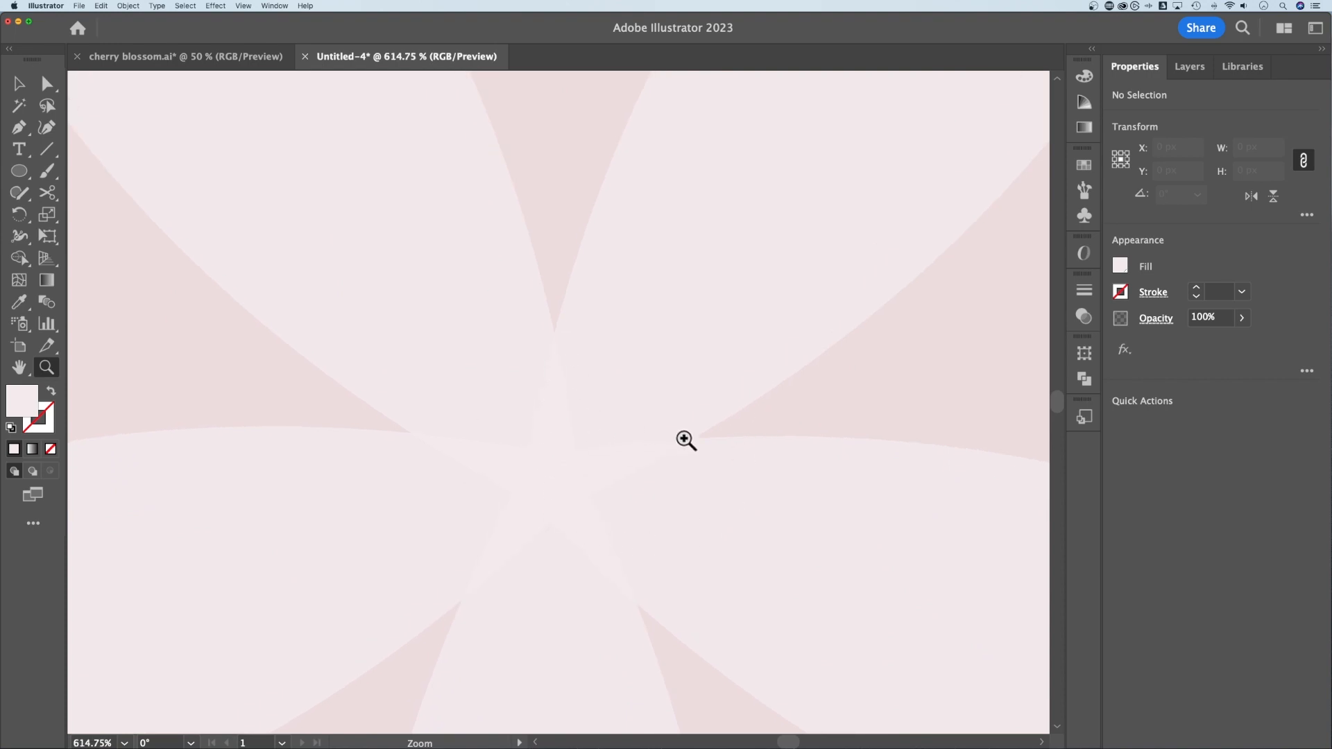
key(l)
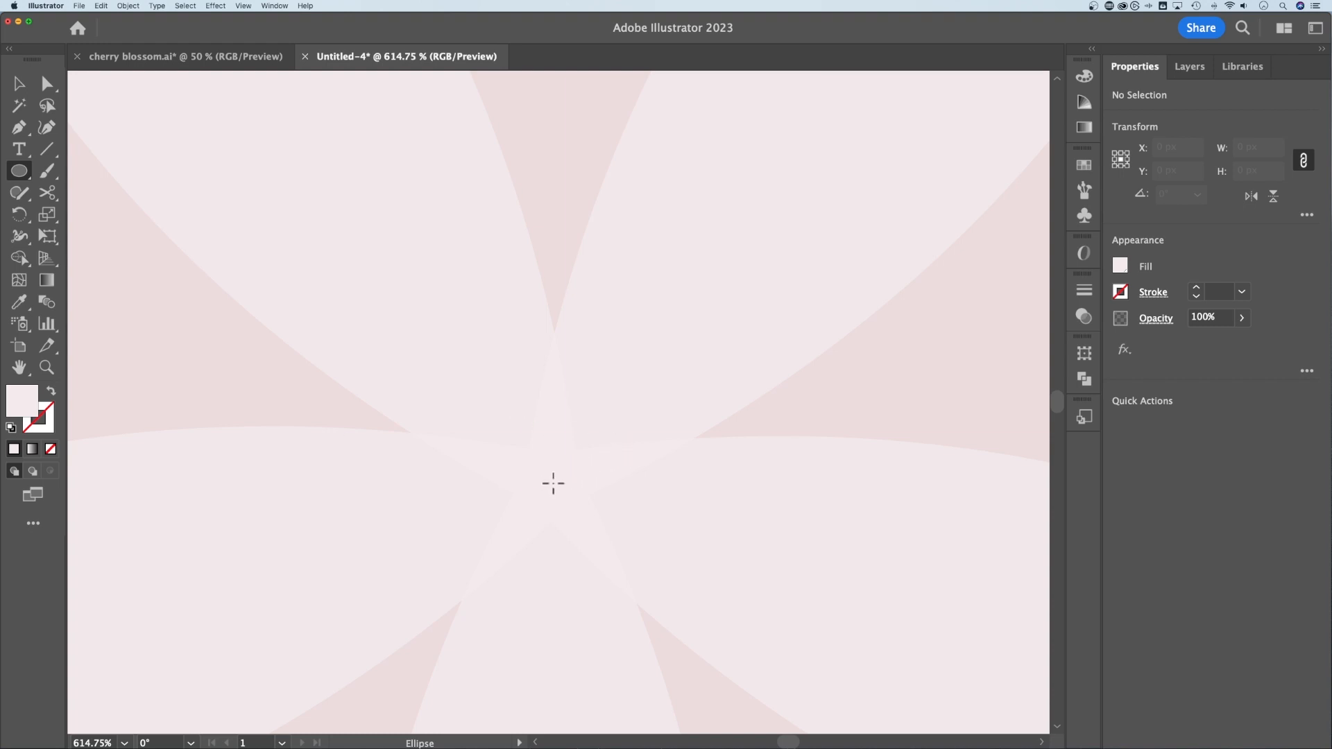
mouse_move(552, 484)
mouse_down()
mouse_move(708, 264)
mouse_move(597, 395)
mouse_move(723, 306)
mouse_move(630, 351)
mouse_move(628, 338)
mouse_move(830, 201)
mouse_move(800, 189)
mouse_move(797, 212)
mouse_move(559, 446)
mouse_move(931, 125)
mouse_up()
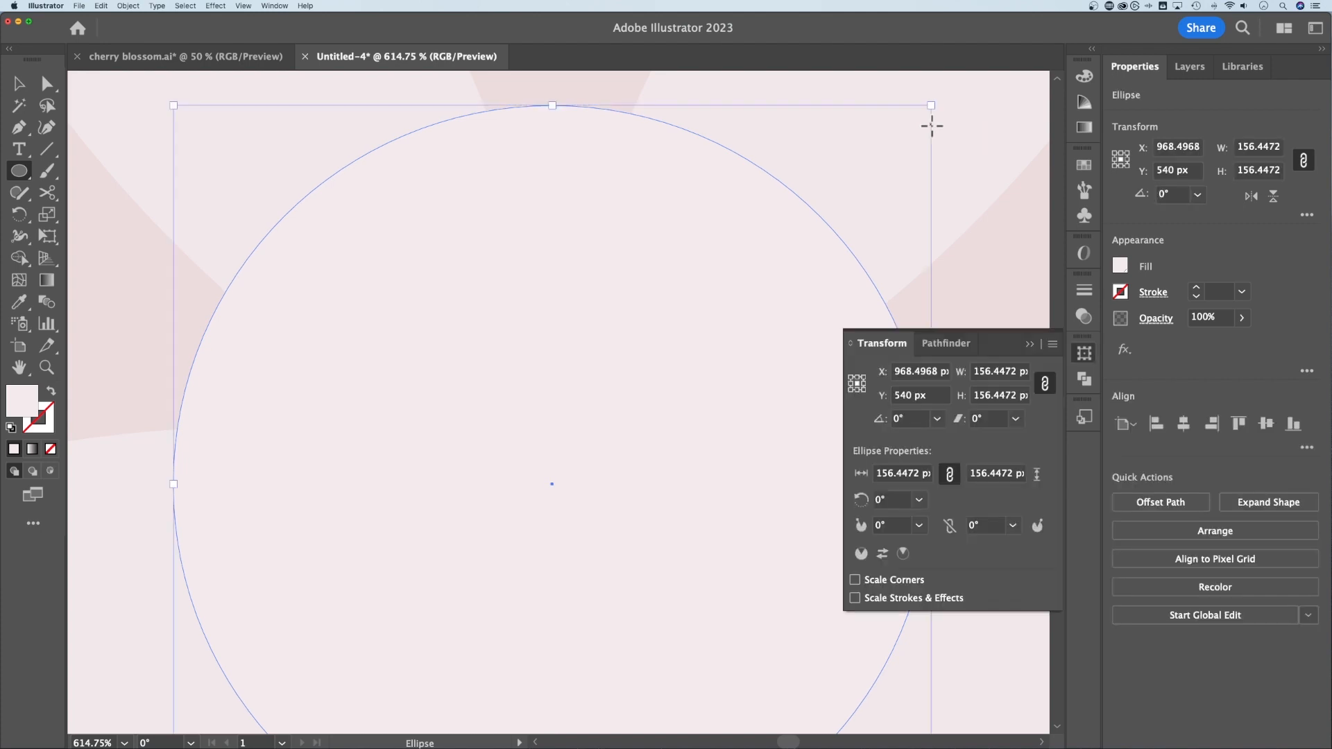
Step: Fill the flower's center circle with the pink DDABBE palette swatch, and leave nothing selected
click(1082, 167)
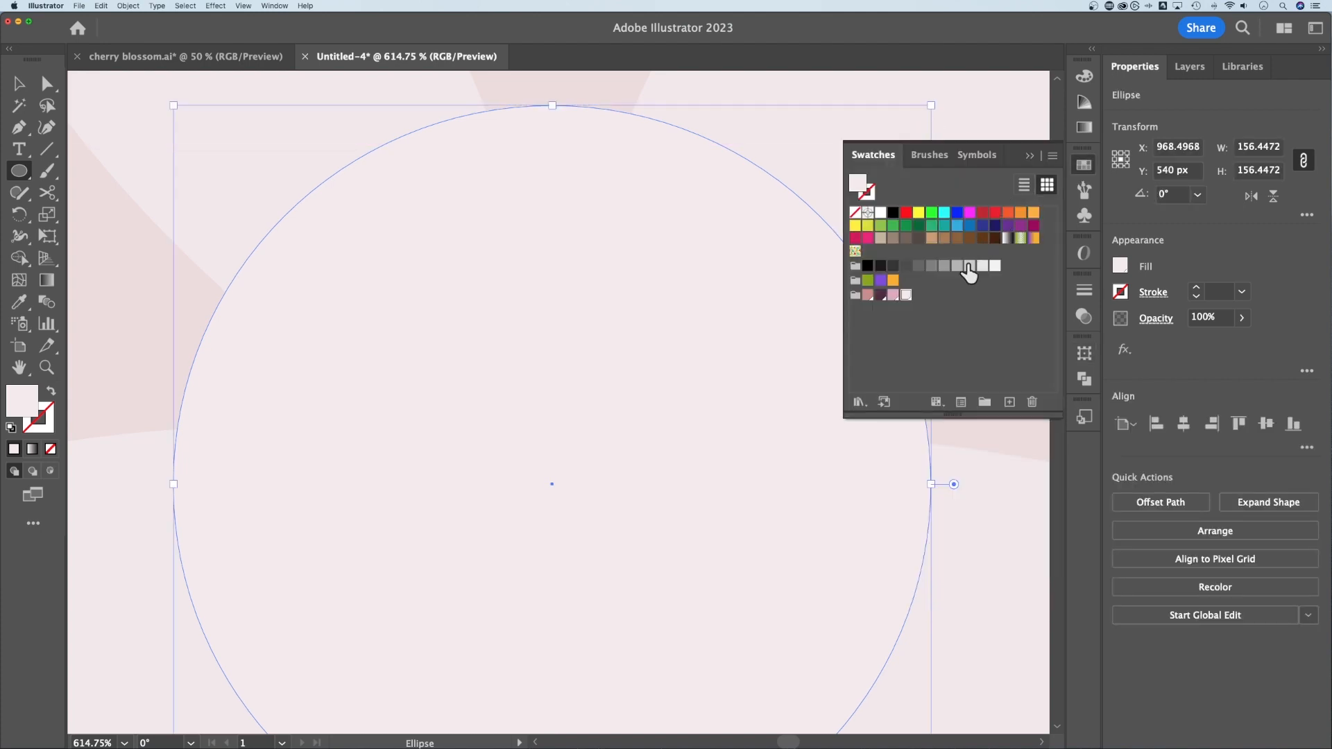
click(893, 295)
key(super+minus)
key(super+minus)
key(super+minus)
key(super+minus)
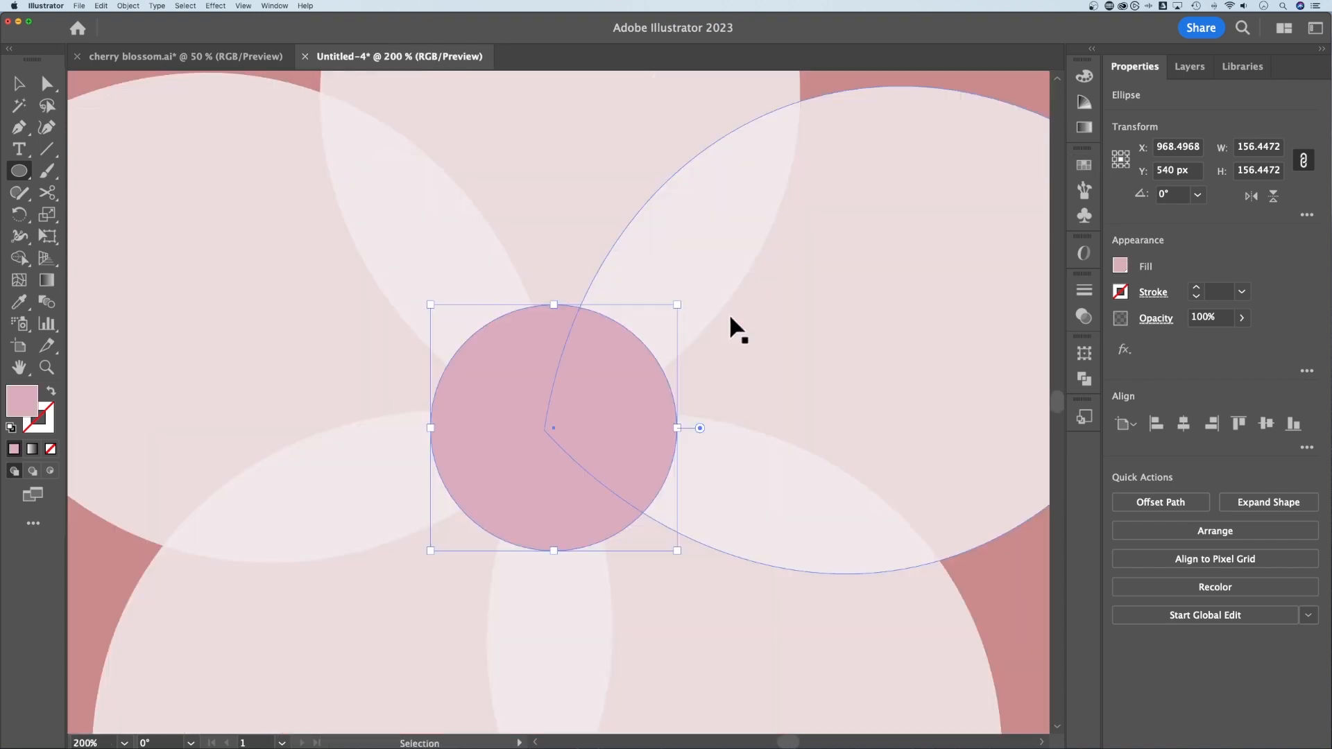
key(super+minus)
key(super+minus)
key(super+minus)
click(827, 330)
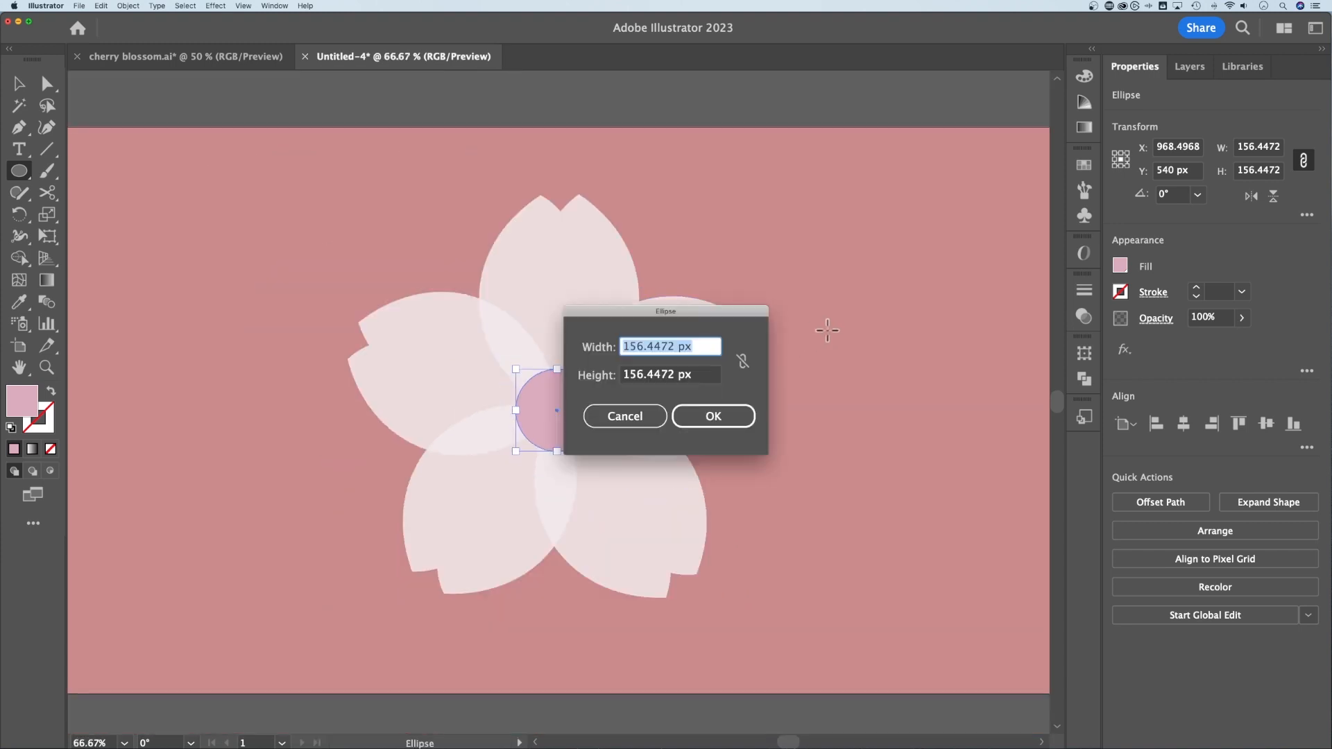
key(Return)
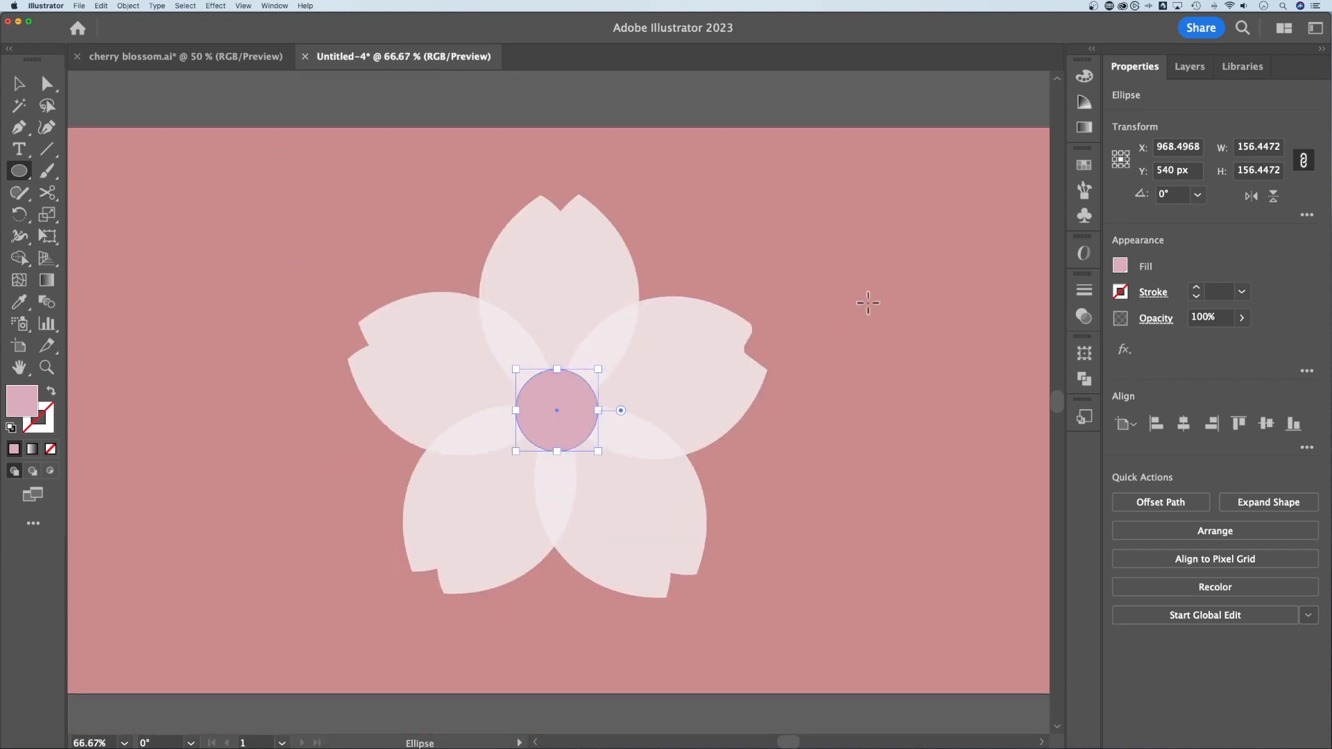
key(v)
click(902, 350)
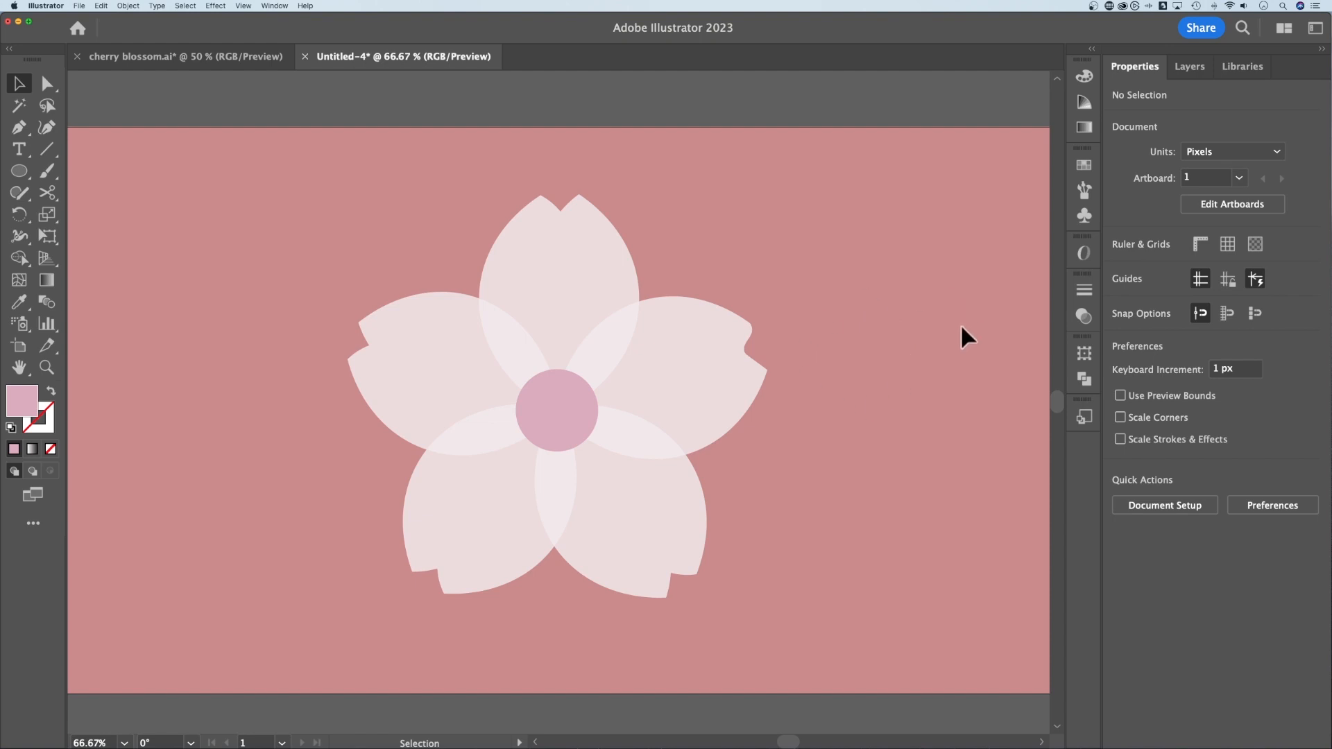
Step: Apply a radial gradient fill to the flower's center circle
key(super+equal)
key(super+equal)
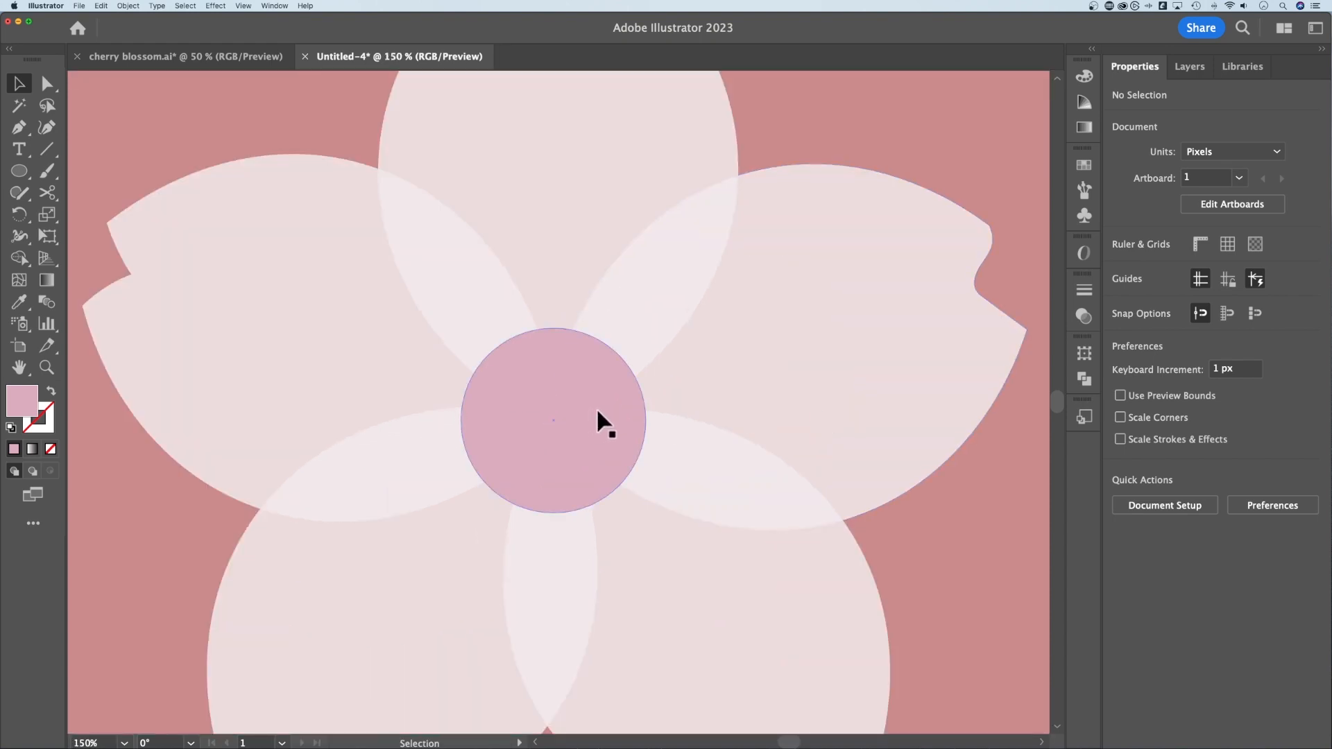
click(598, 412)
click(48, 280)
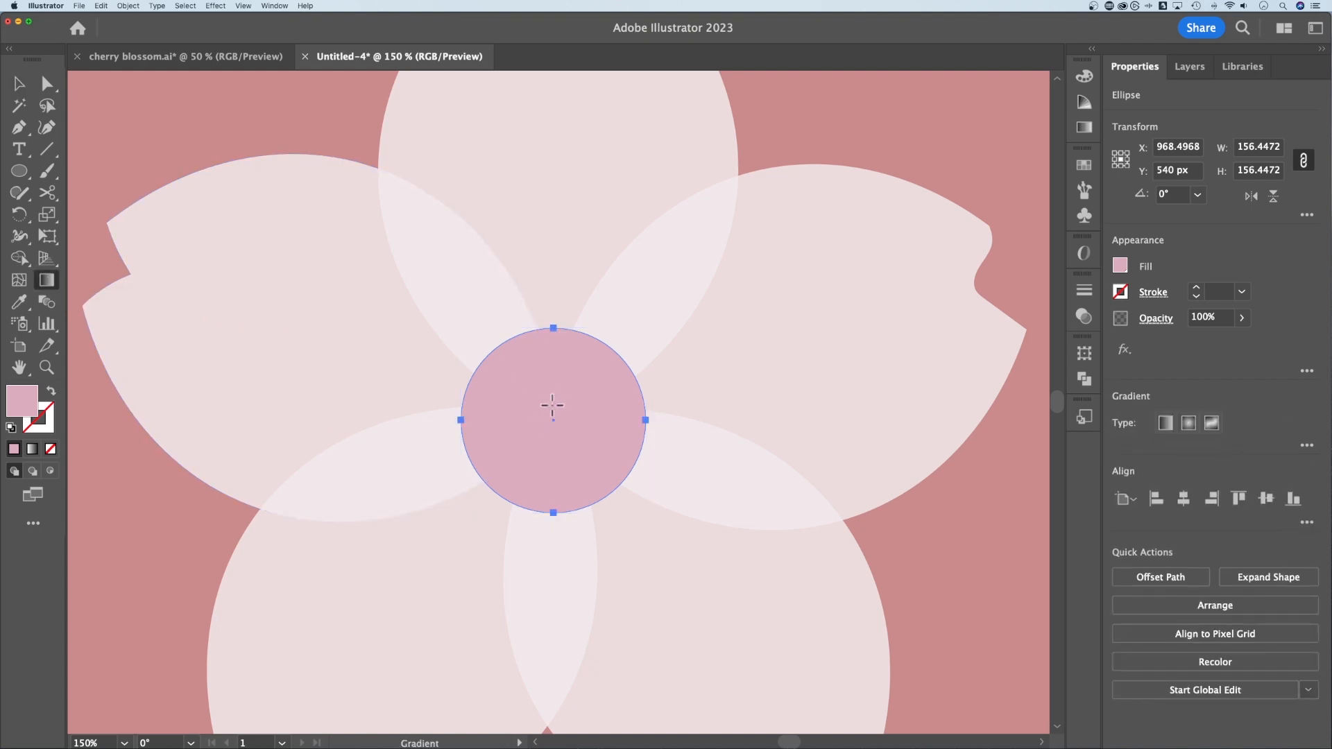
click(1188, 423)
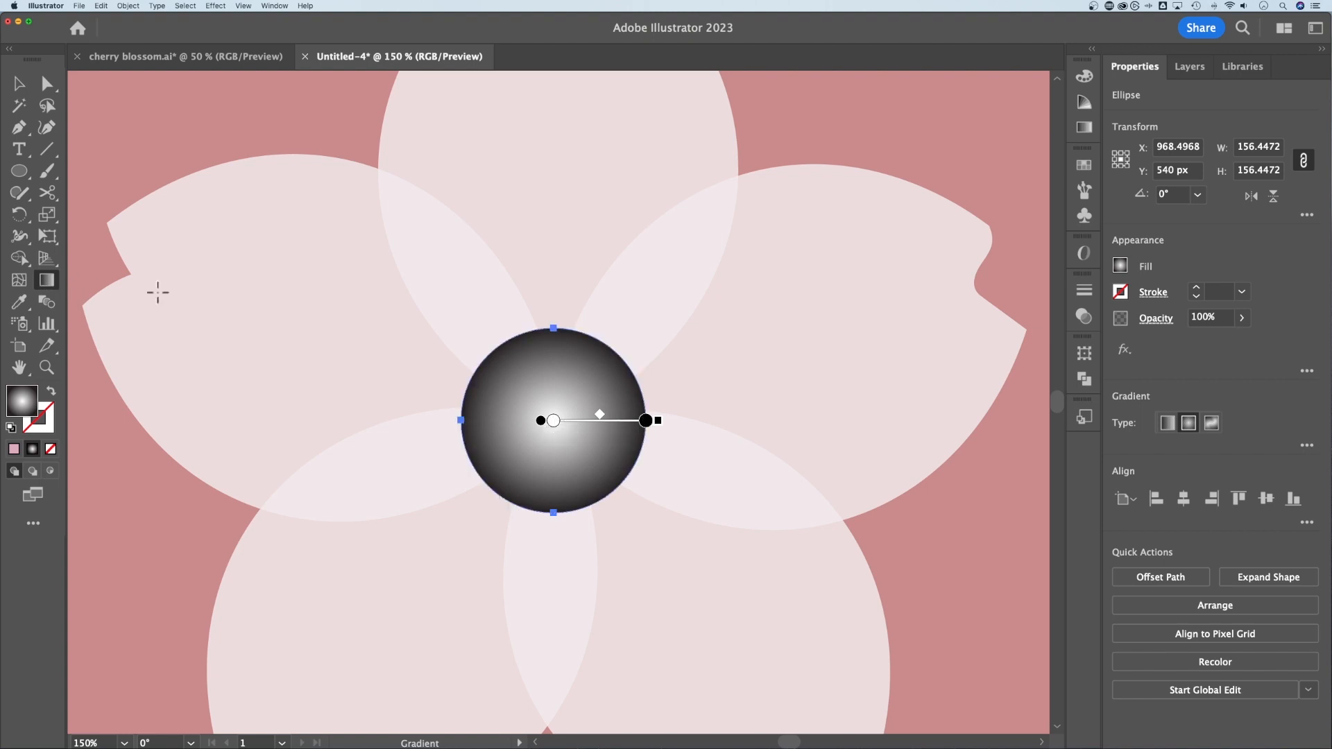
Step: Redraw the radial gradient so it runs horizontally from the circle's center out to its right edge
drag(554, 349, 554, 411)
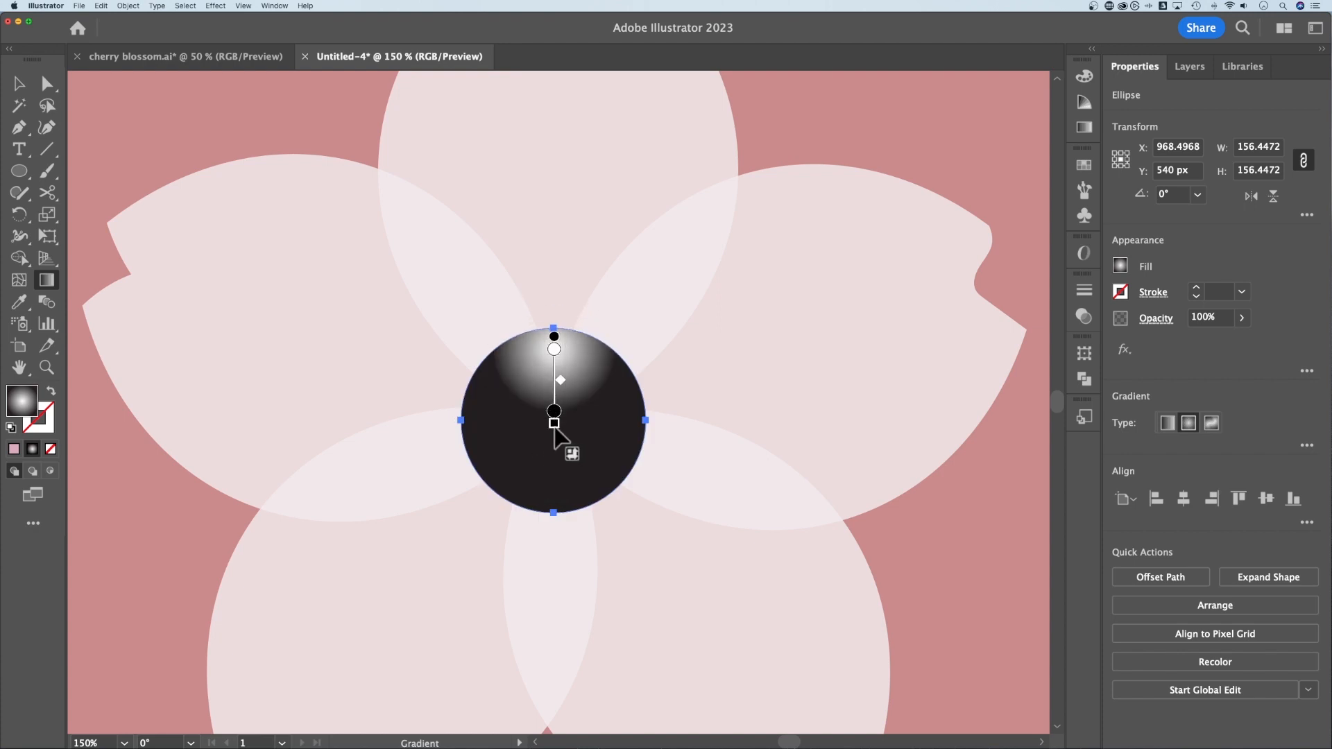
drag(553, 424, 554, 368)
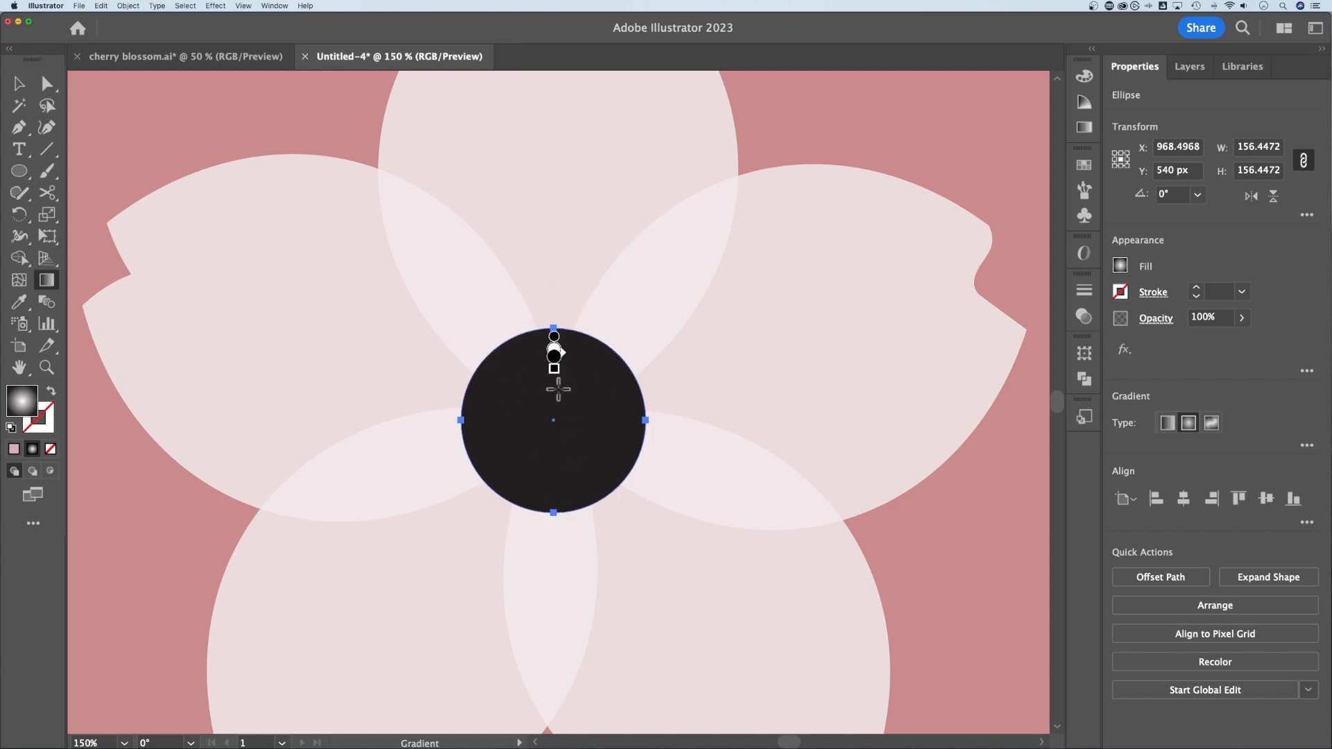
drag(552, 419, 639, 420)
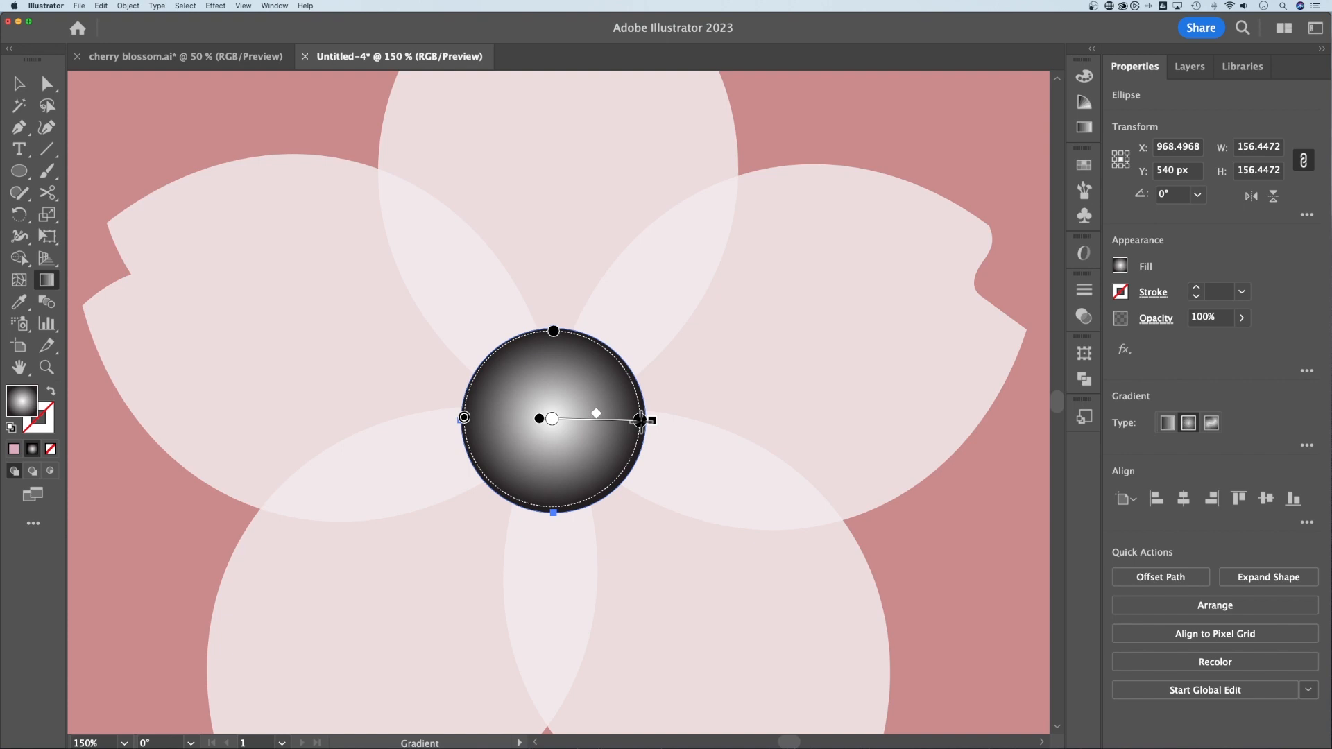
drag(640, 420, 640, 420)
drag(639, 420, 640, 420)
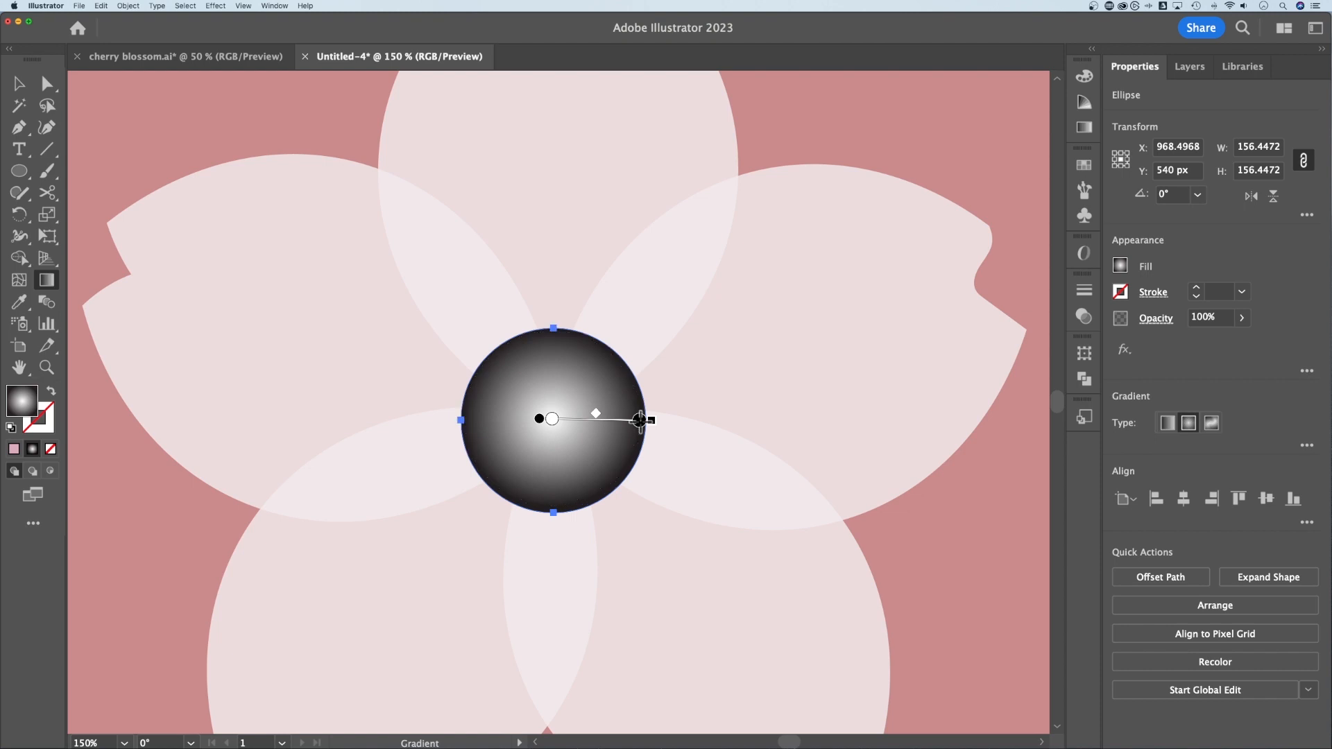
Step: Set both the inner and outer color stops of the gradient to the pink DDABBE palette swatch
double_click(553, 420)
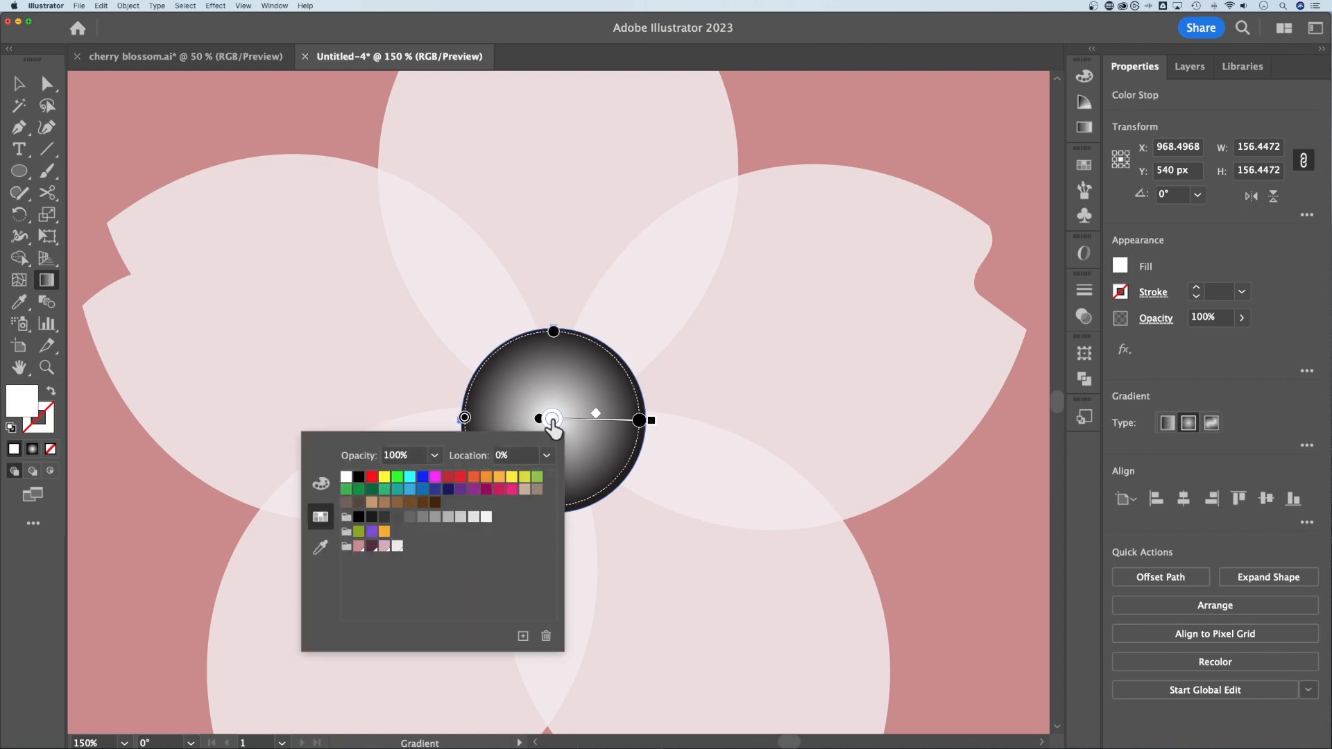
click(386, 547)
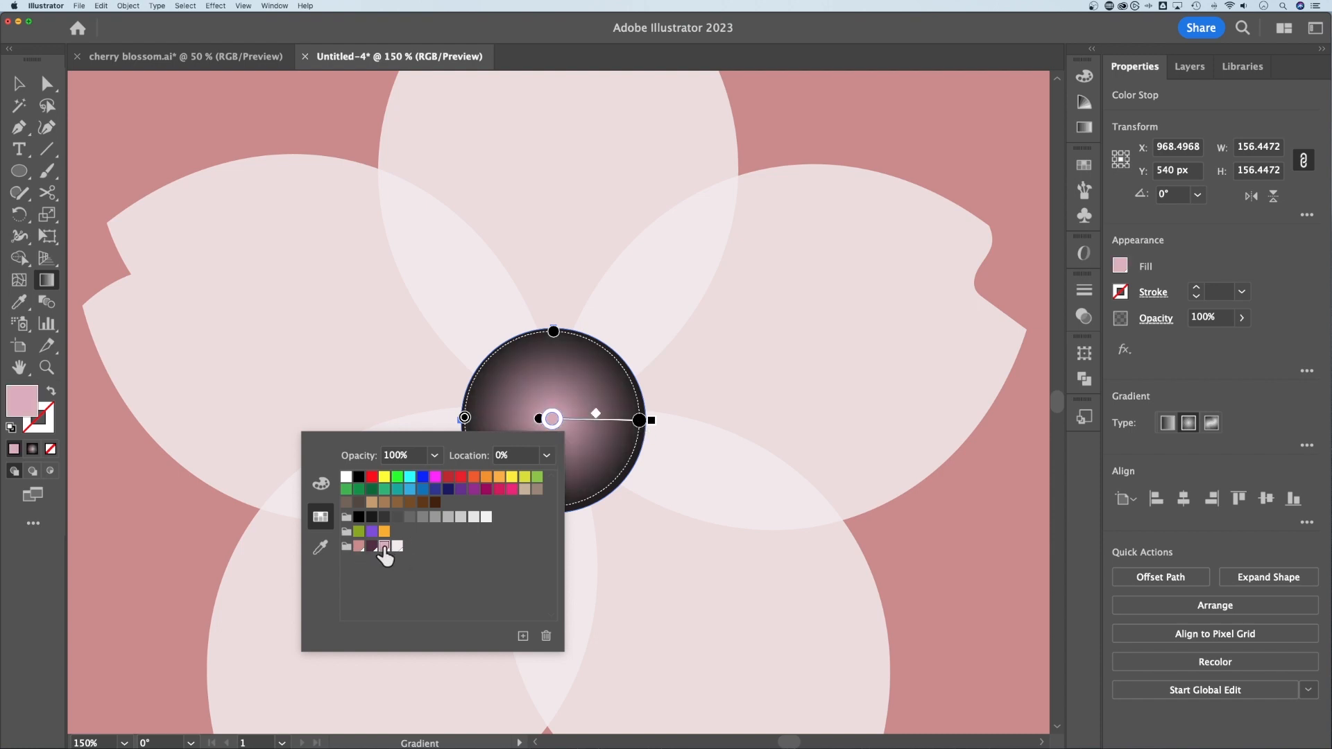
double_click(638, 421)
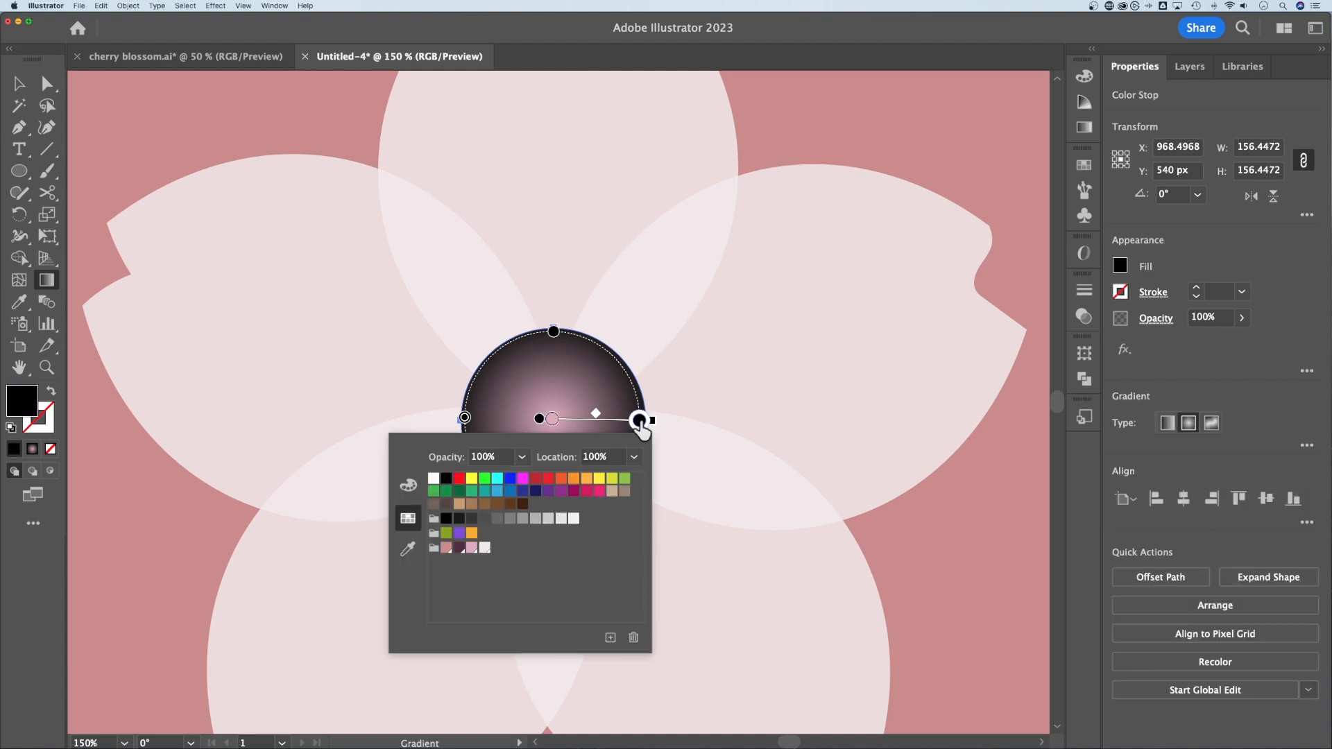
click(471, 549)
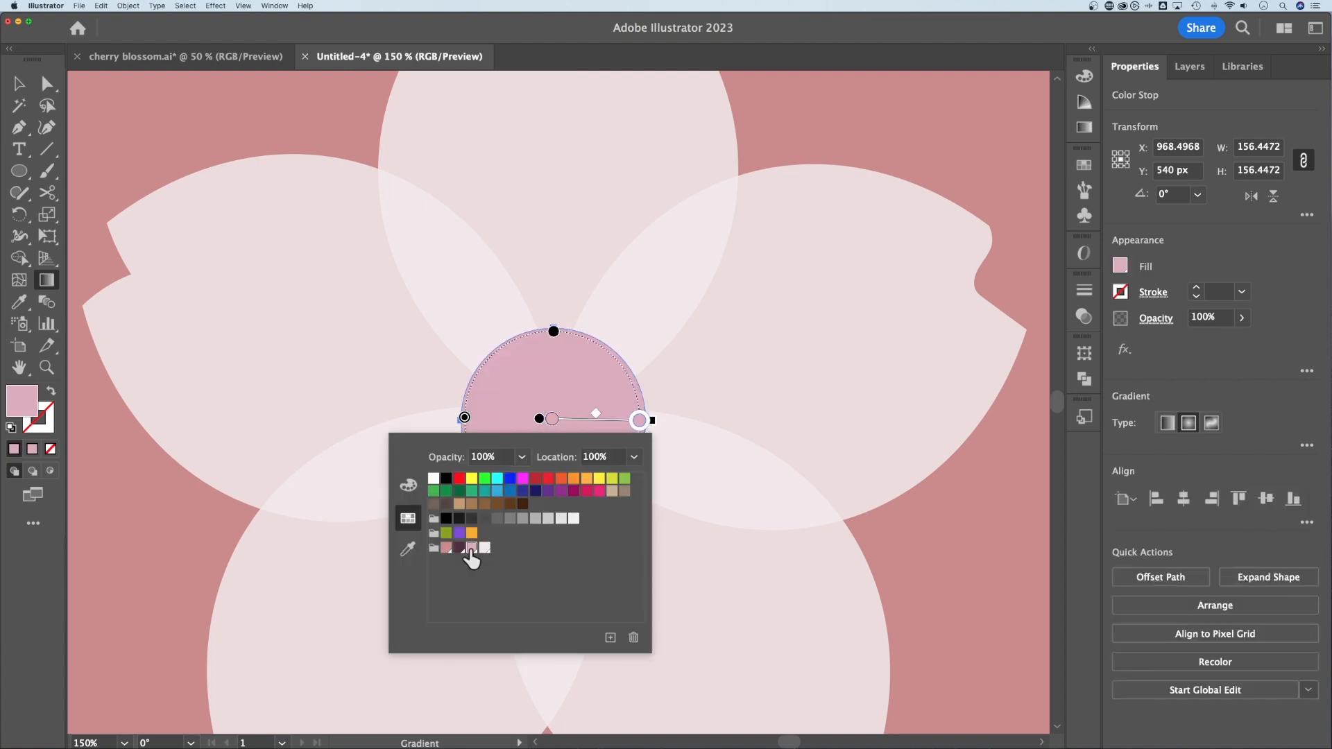
Step: Set the outer color stop's opacity to 0% and move the inner stop a little over halfway toward the edge
click(494, 458)
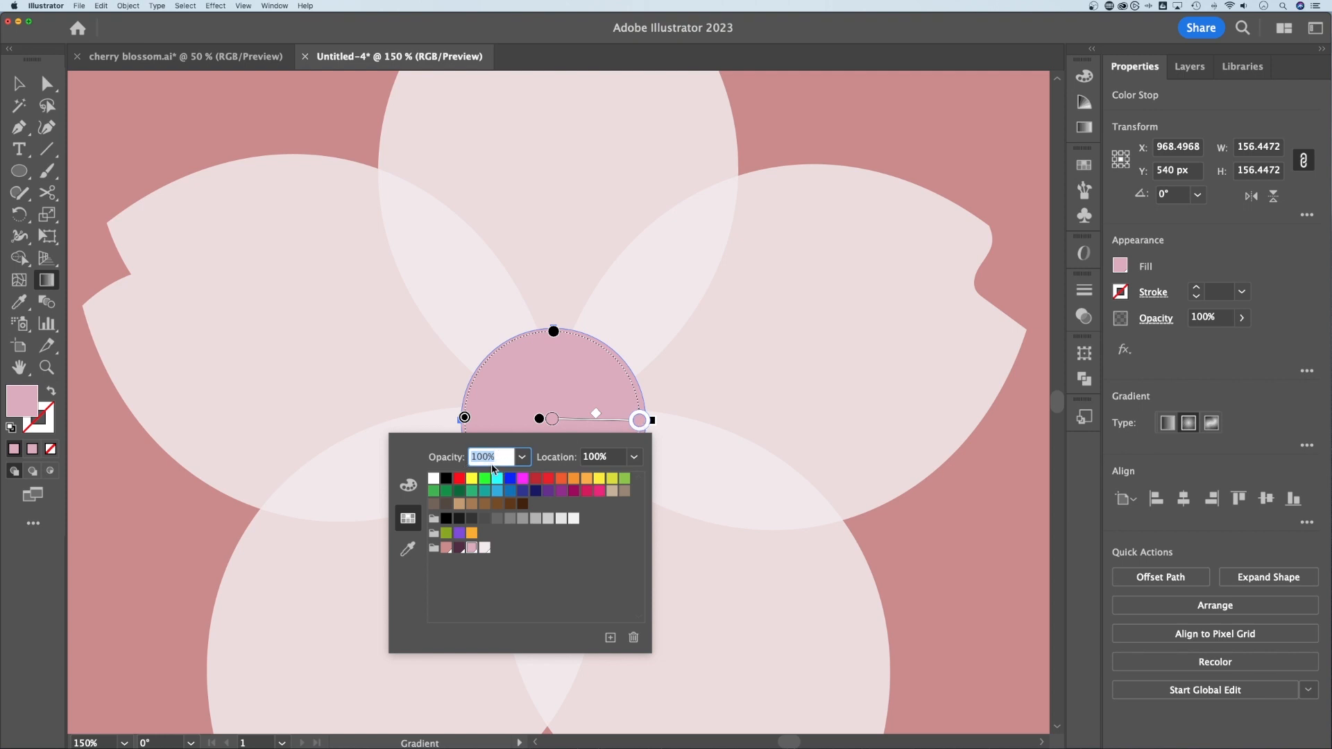
text(0)
key(Return)
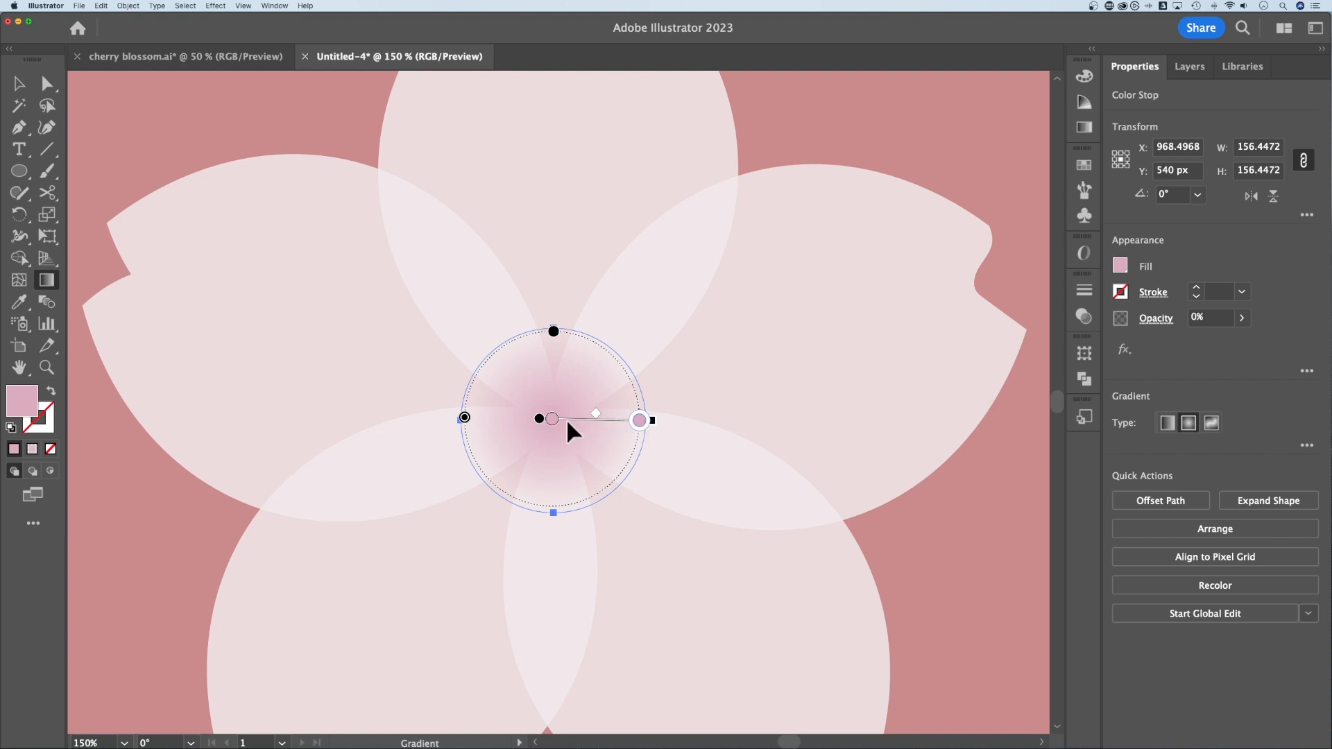
drag(552, 420, 601, 420)
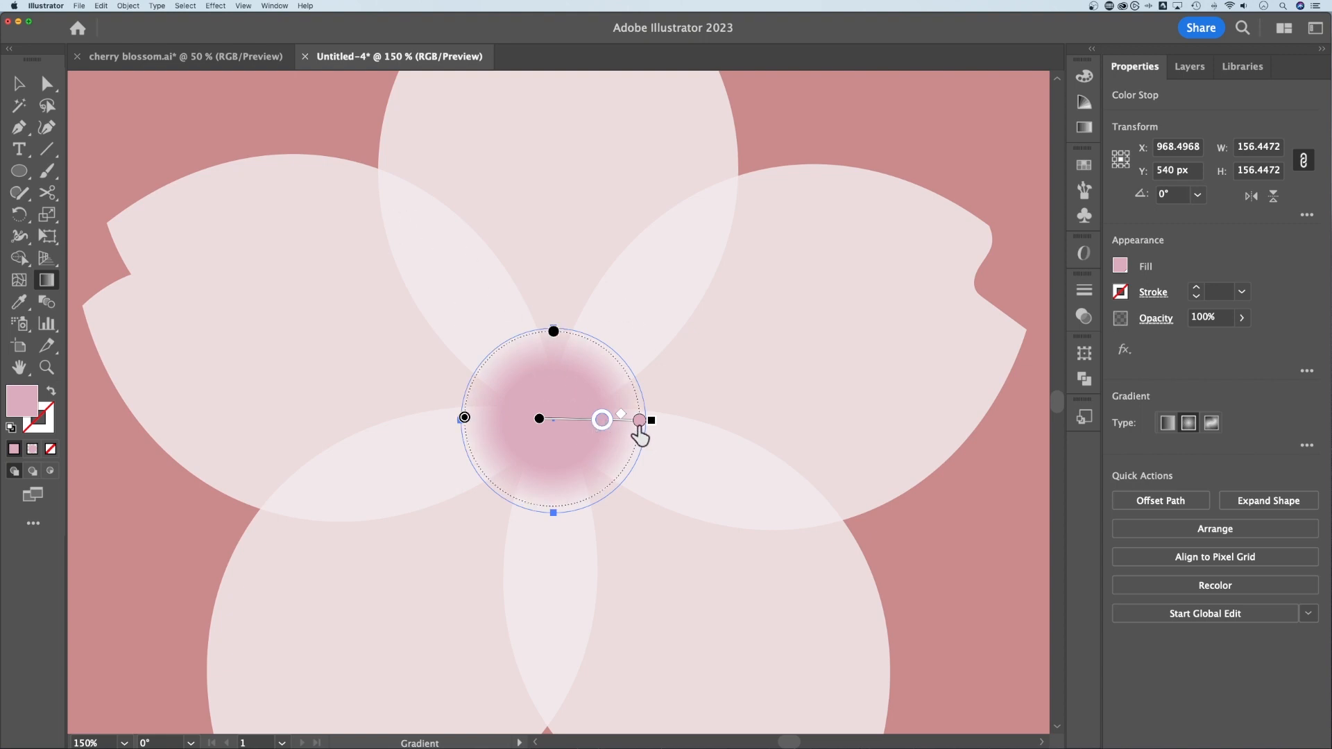
Step: Select the petal group and the center circle in turn to review the blended flower center, leaving nothing selected
key(v)
click(781, 258)
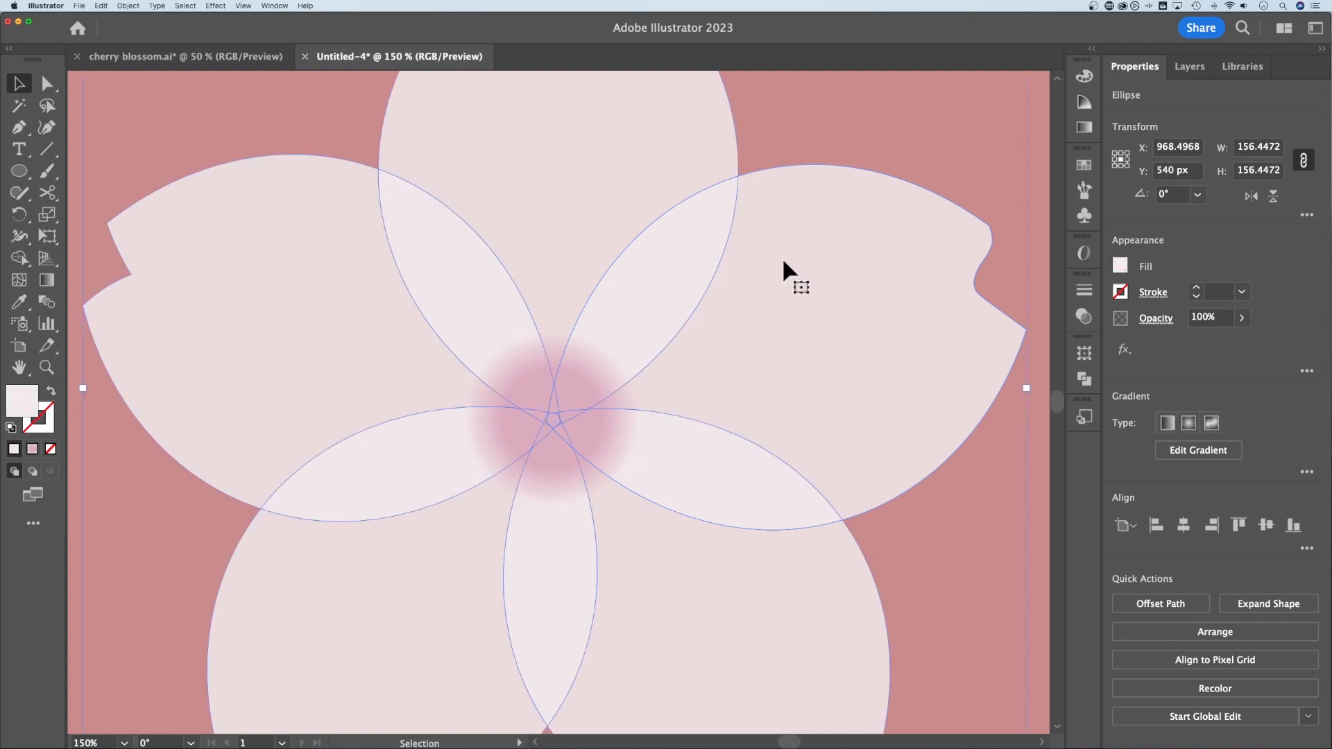
key(super+0)
click(798, 336)
click(659, 313)
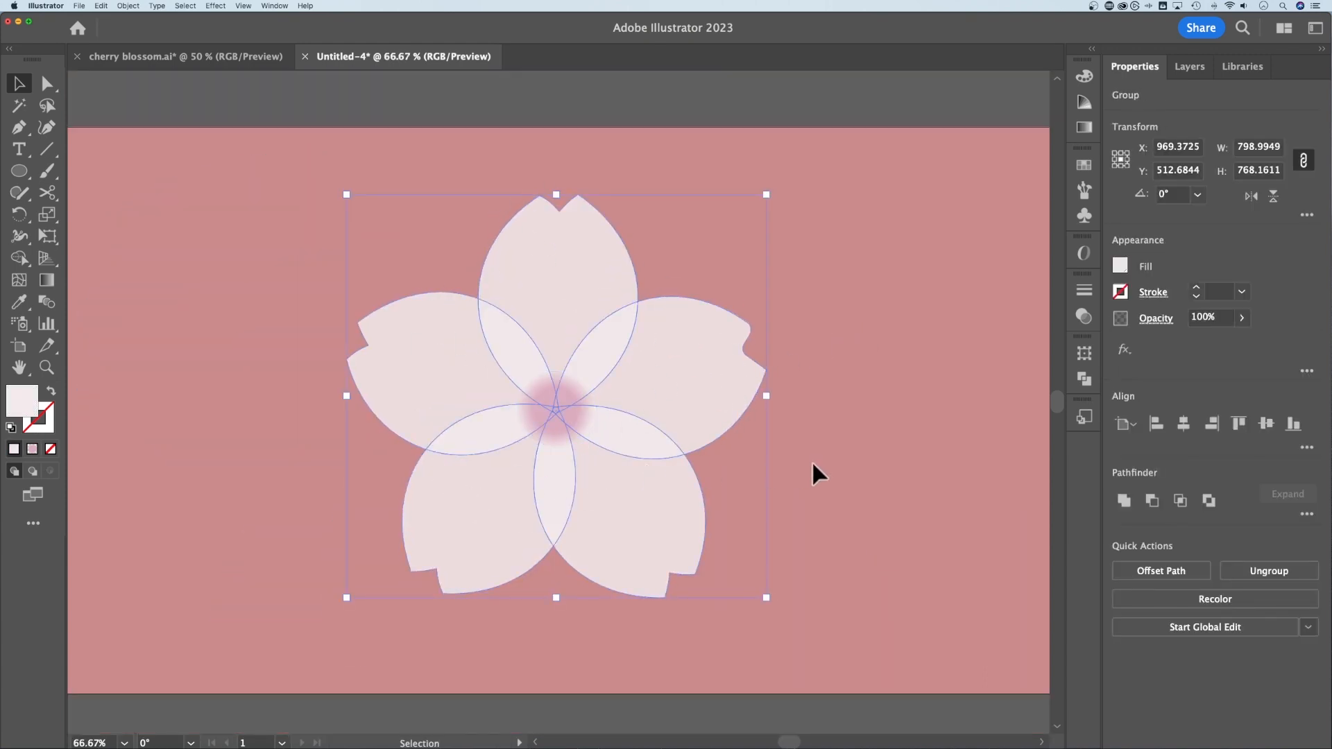
key(a)
click(832, 452)
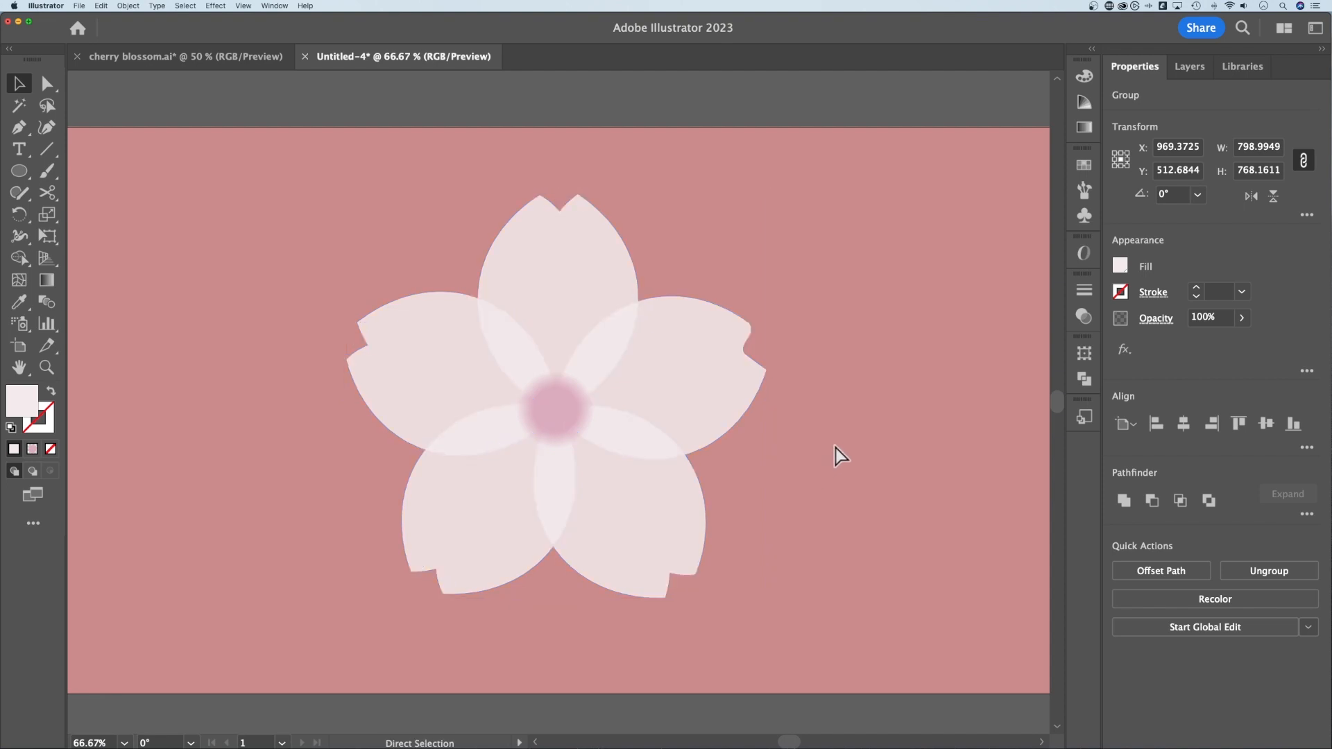
key(v)
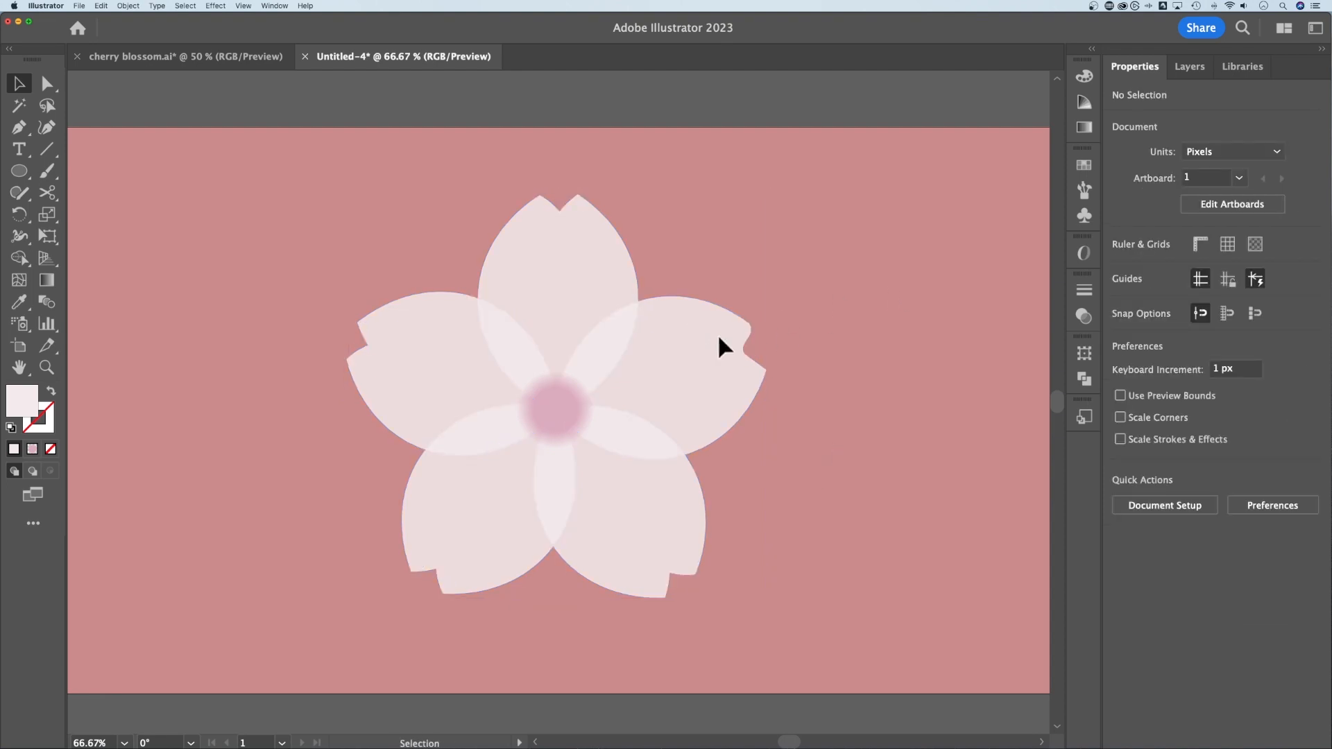
click(582, 401)
click(817, 348)
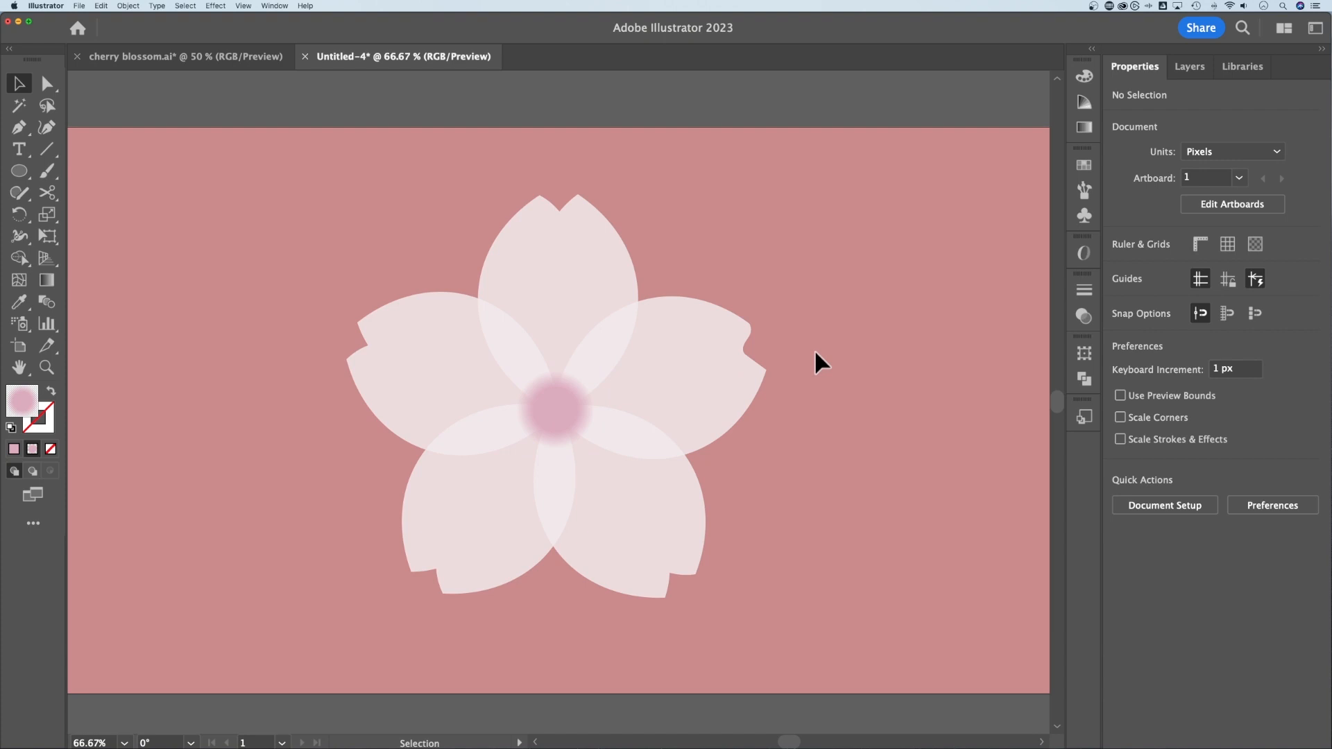
Step: Draw a straight horizontal line about 796 px long in the empty area beside the artboard, below the color palette
key(space)
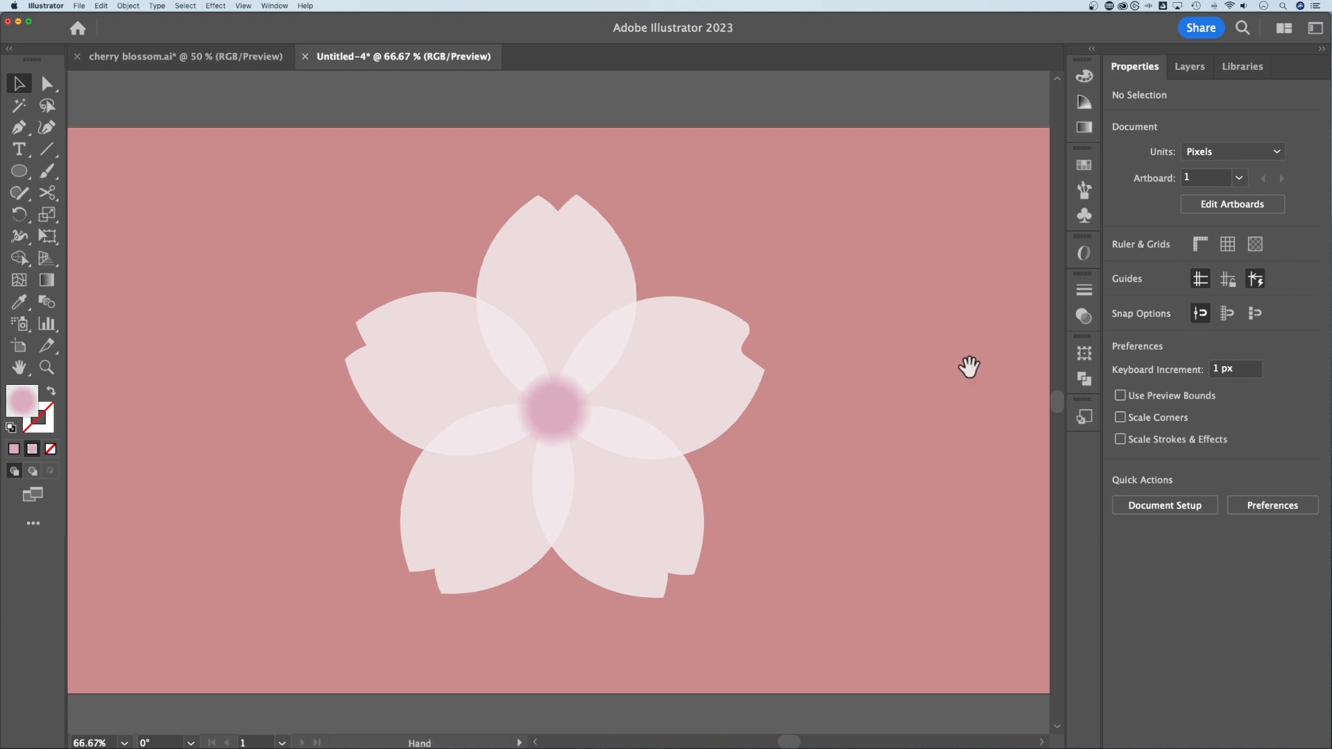
drag(968, 370, 627, 365)
drag(906, 394, 589, 336)
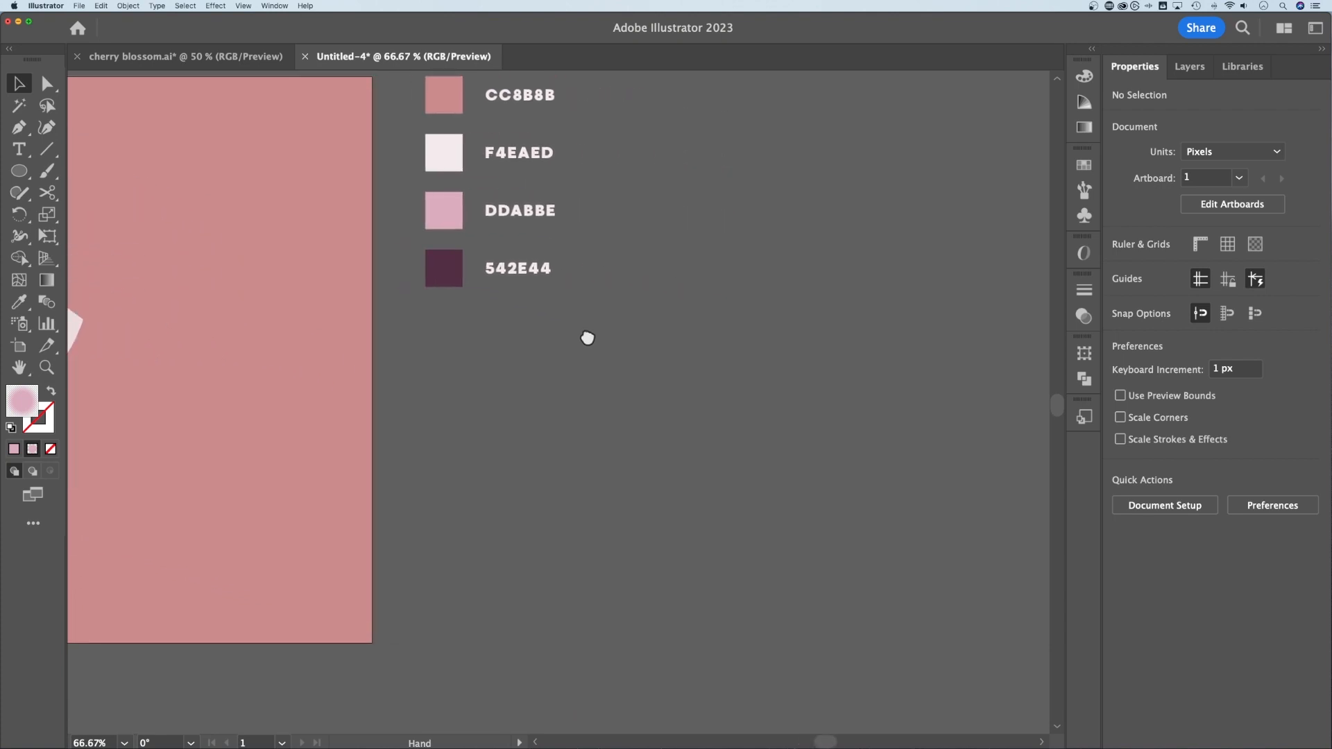
mouse_move(808, 300)
mouse_down()
mouse_move(729, 313)
mouse_move(576, 385)
mouse_up()
mouse_move(728, 300)
mouse_down()
mouse_move(520, 407)
mouse_move(818, 279)
mouse_move(834, 238)
mouse_up()
drag(666, 439, 633, 431)
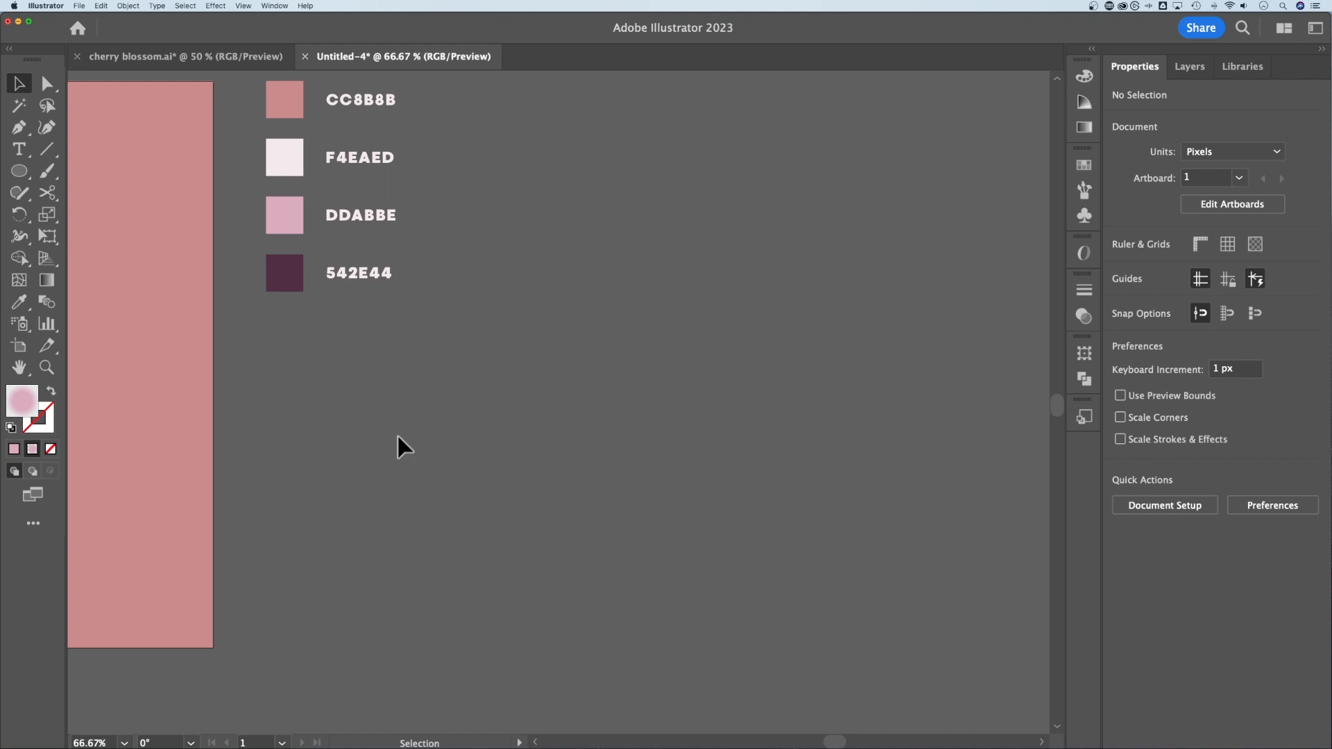
key(backslash)
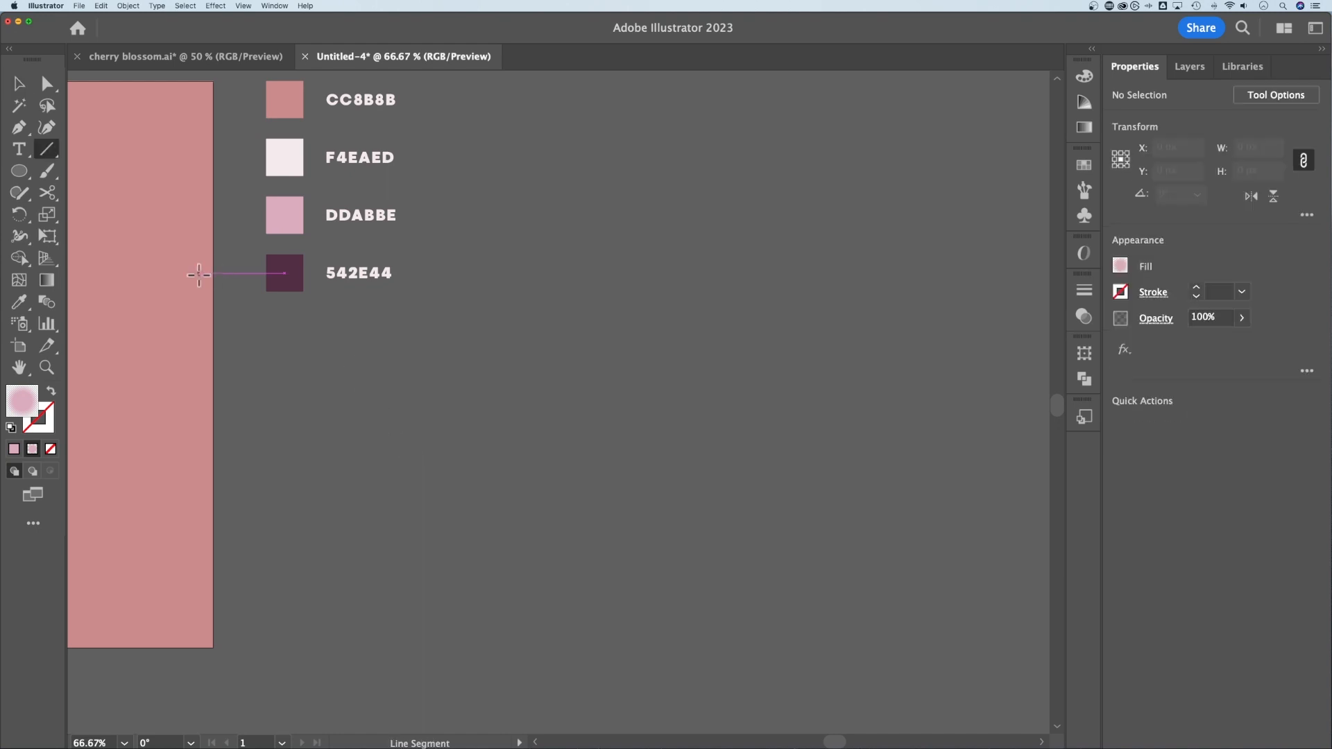
click(48, 149)
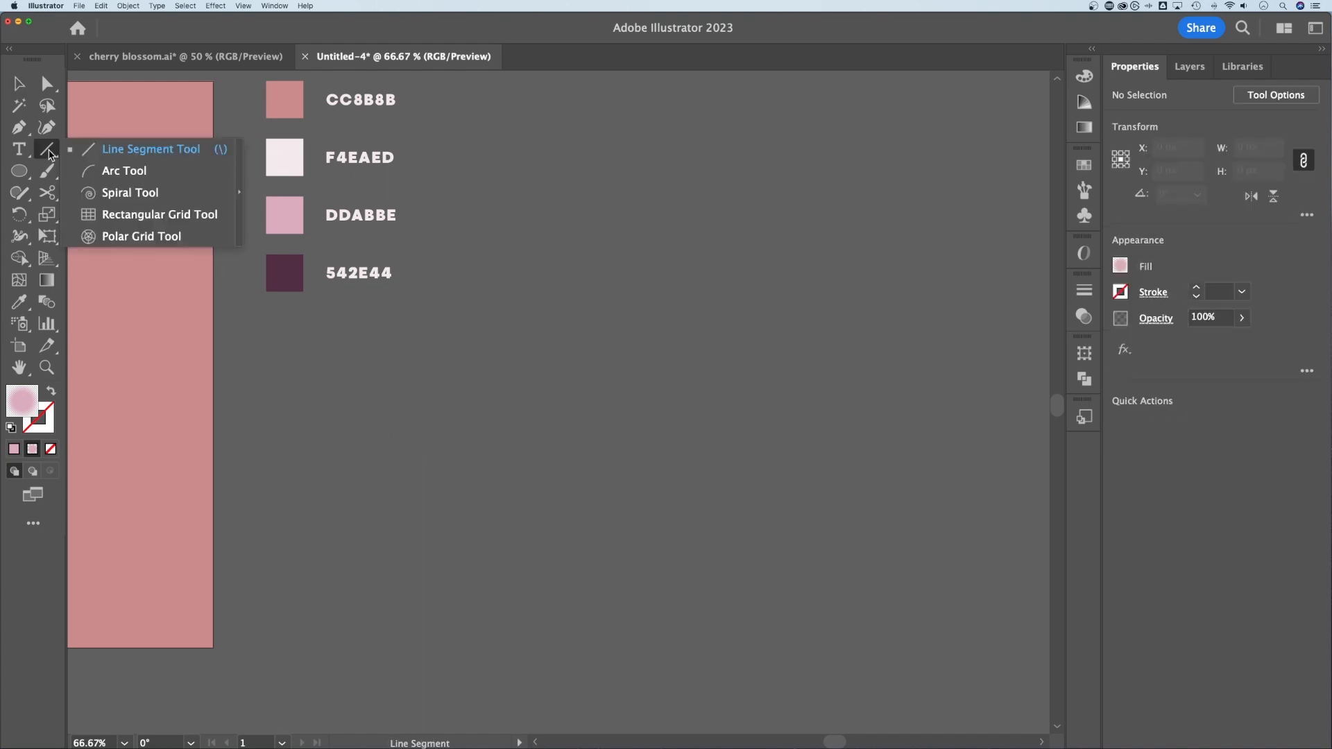
click(142, 157)
drag(421, 440, 840, 444)
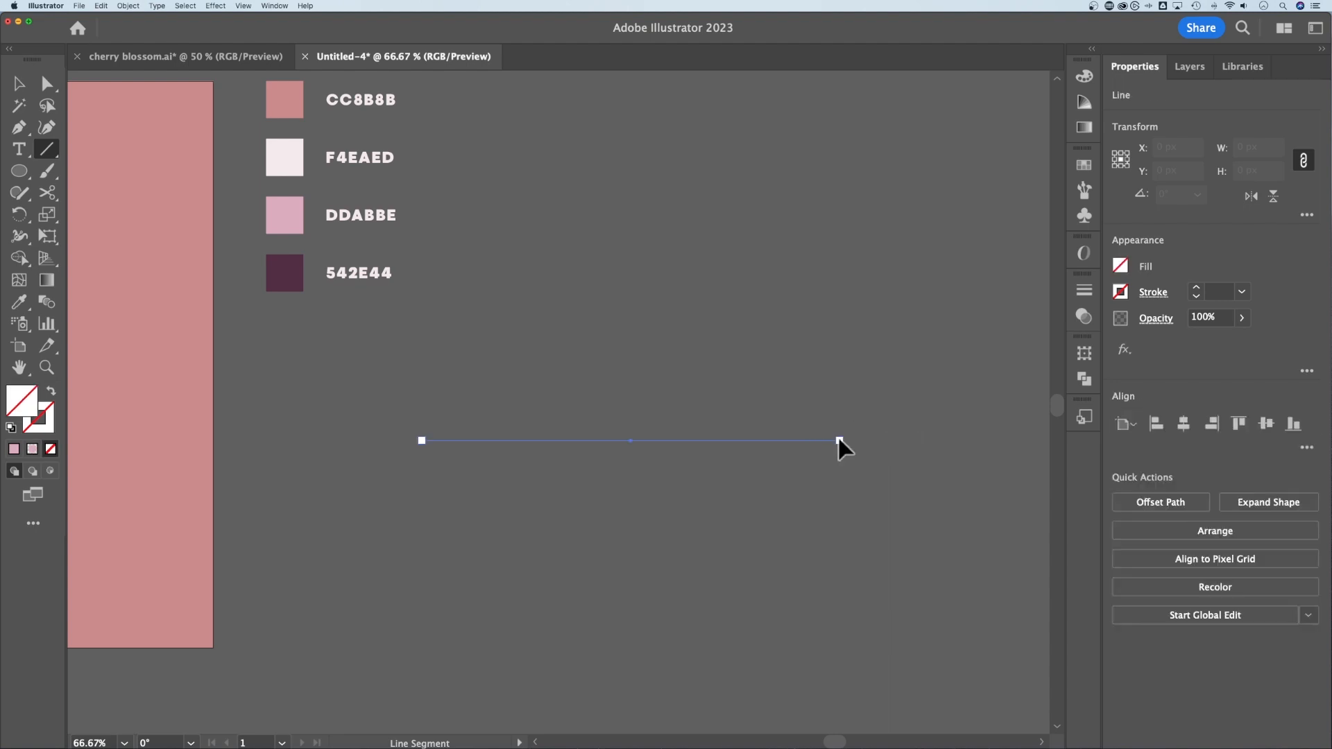
key(v)
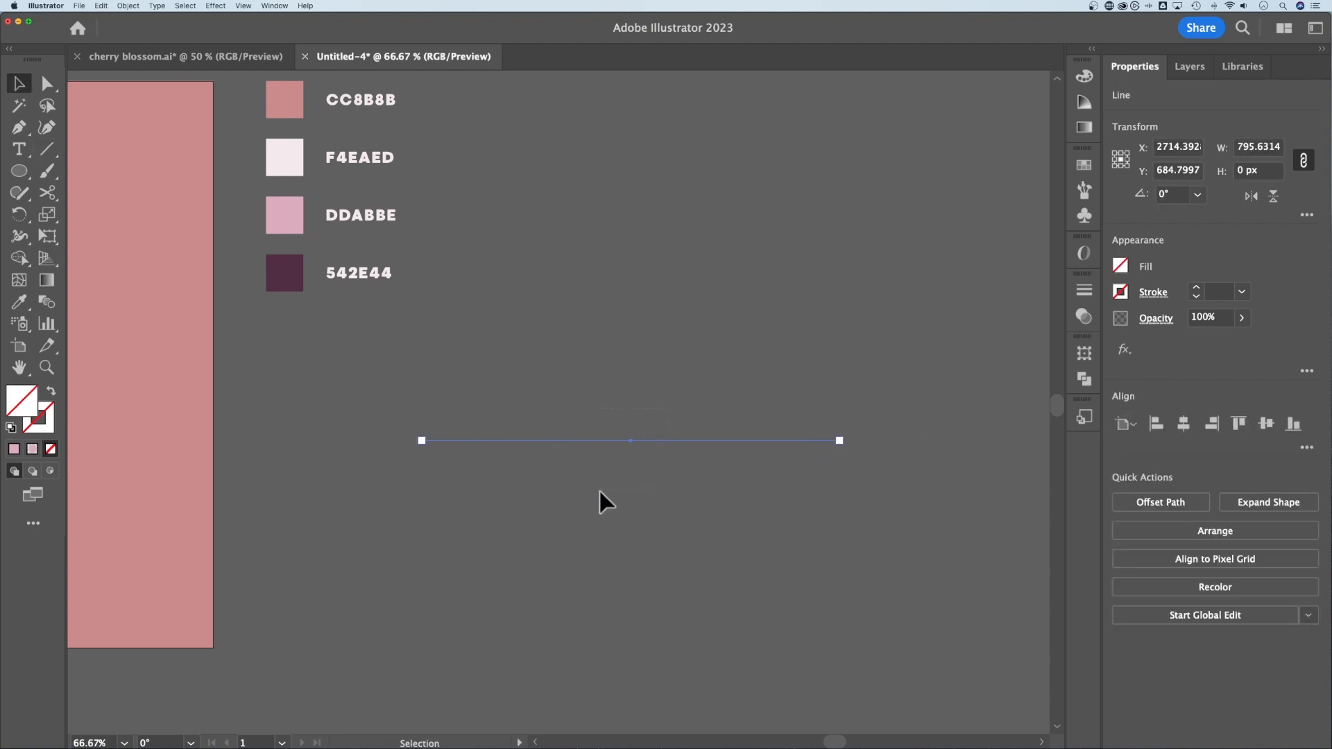
Step: Give the horizontal line a white stroke and set its stroke weight to 20 pt
click(40, 418)
double_click(40, 418)
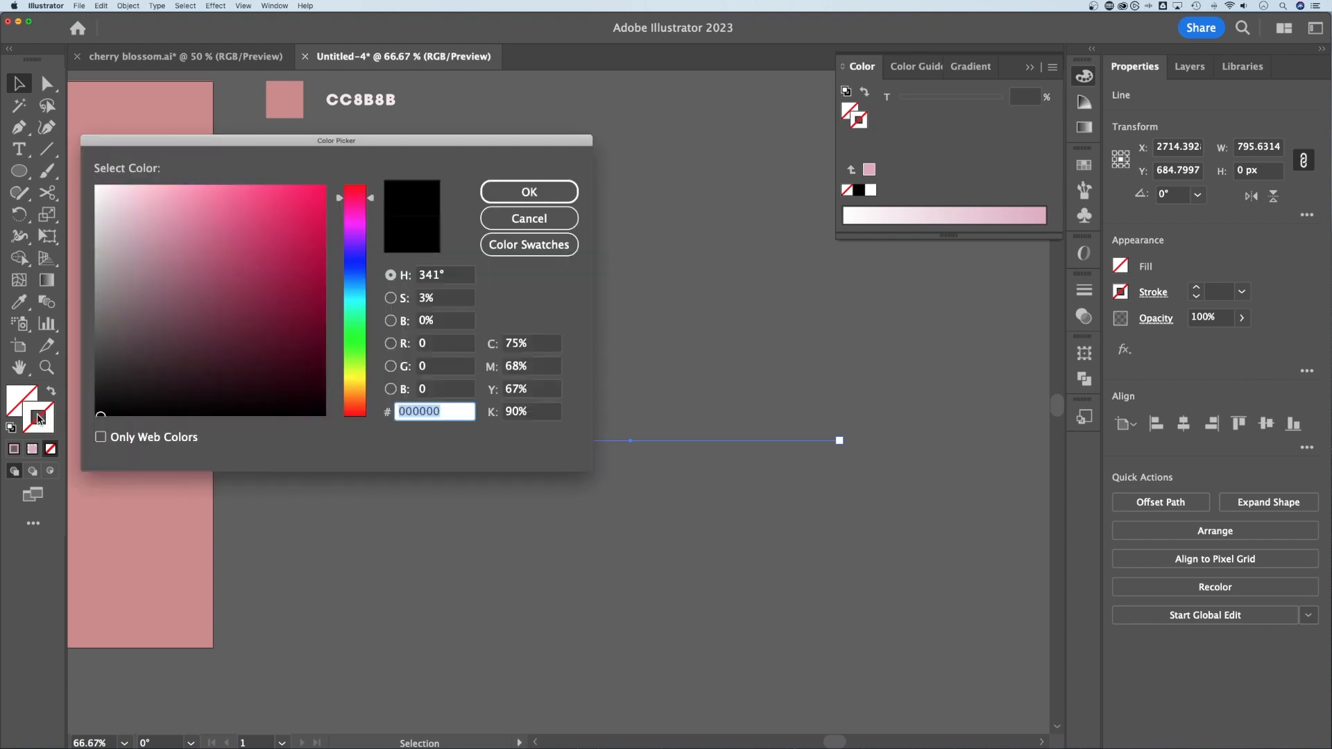
click(95, 416)
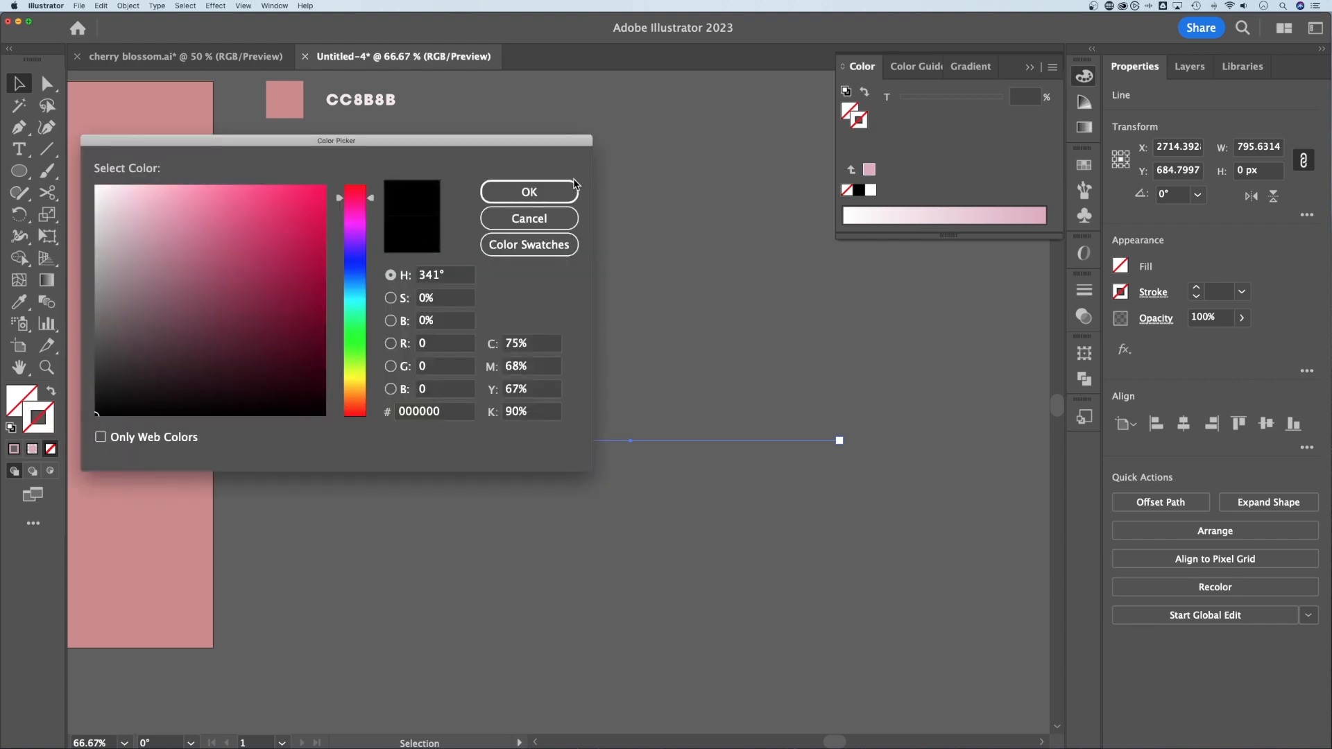
click(553, 191)
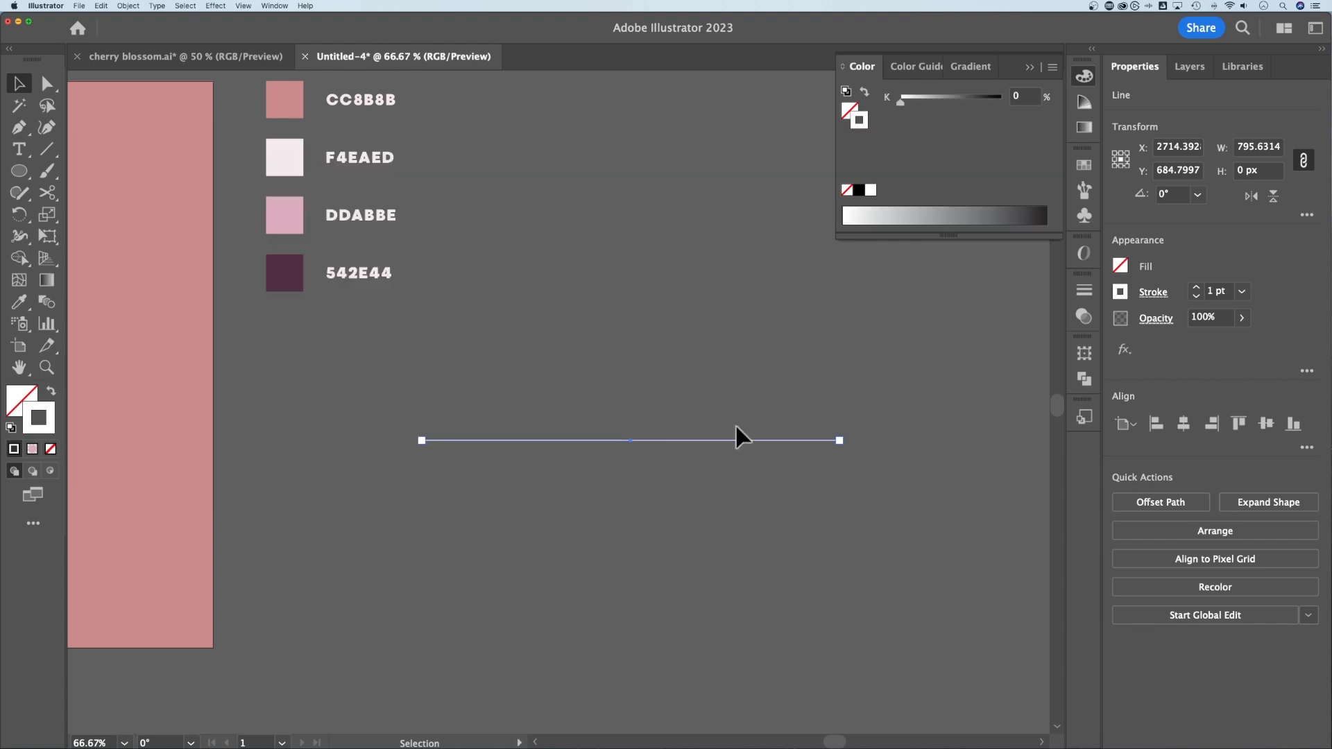
click(1213, 291)
text(20)
key(Return)
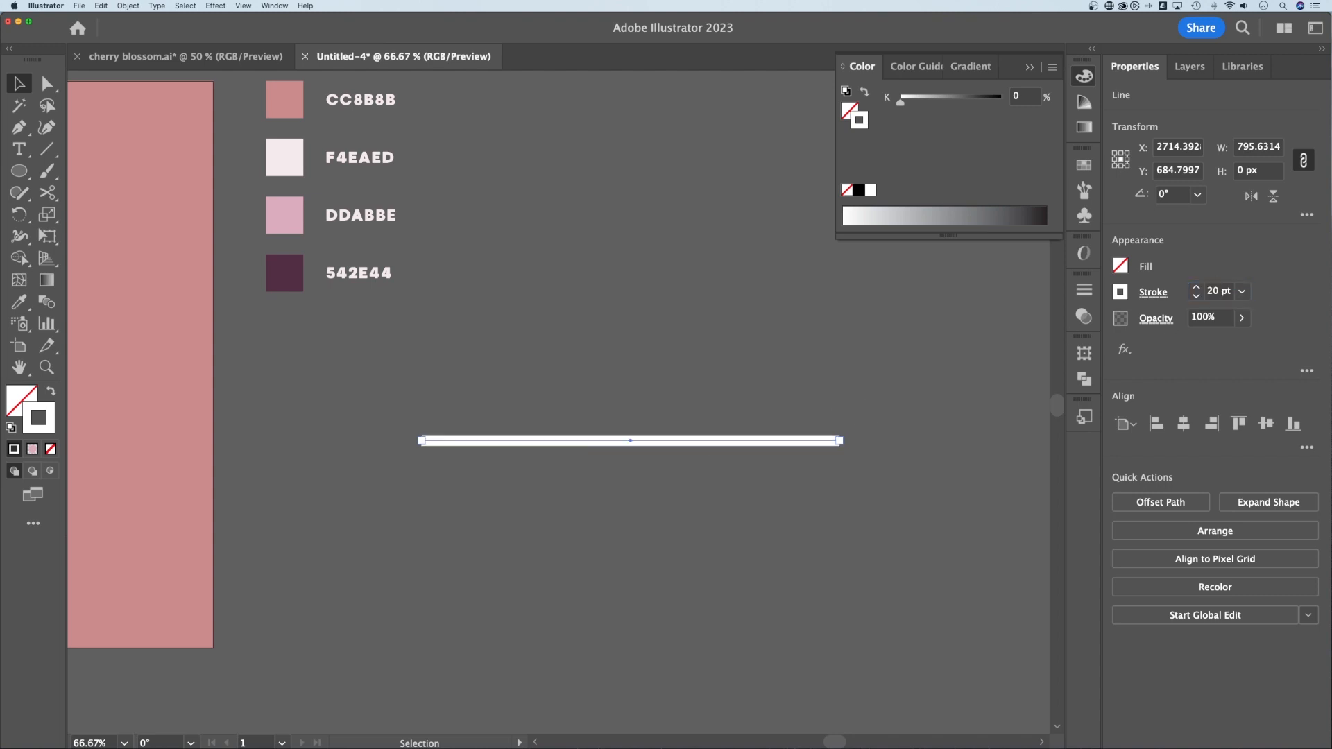
Step: Set the horizontal line's stroke weight to 50 pt
click(1212, 293)
text(50)
key(Return)
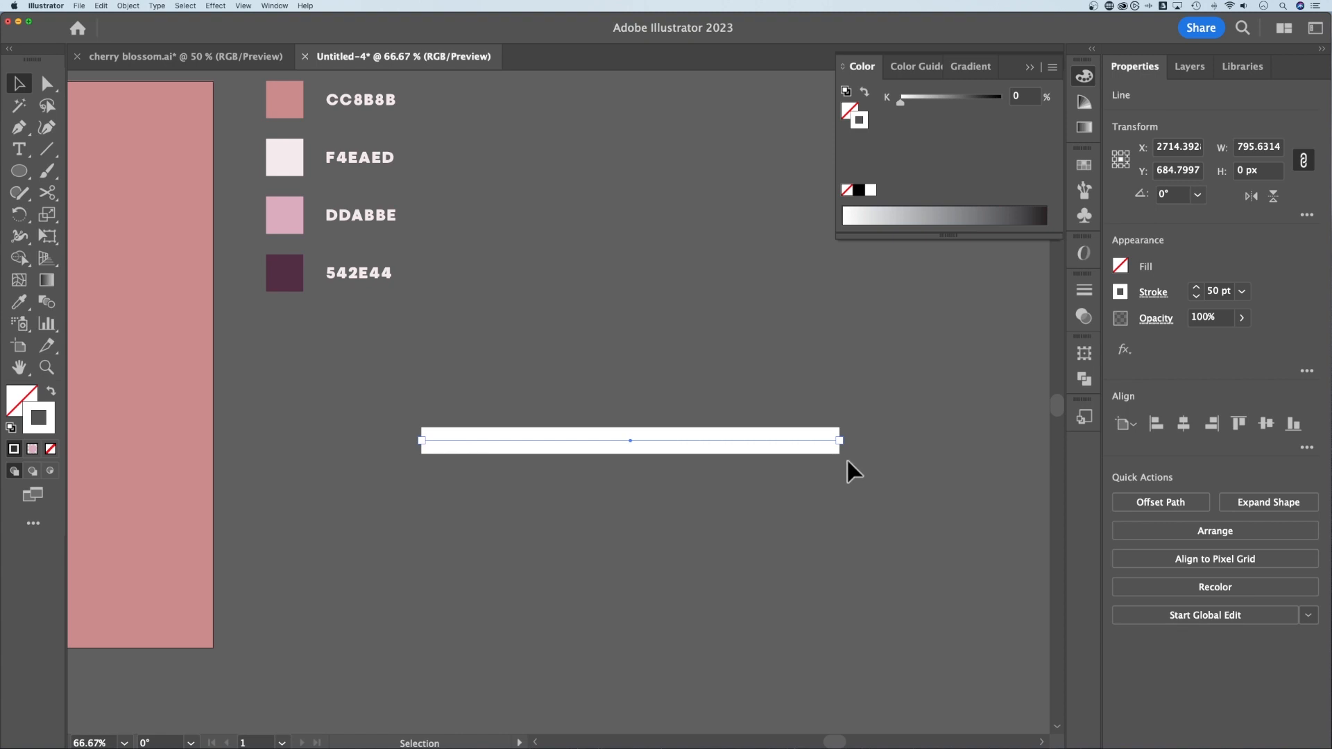
Step: Taper the line with the Width tool by narrowing the stroke at its right end to about half its thickness
key(super+1)
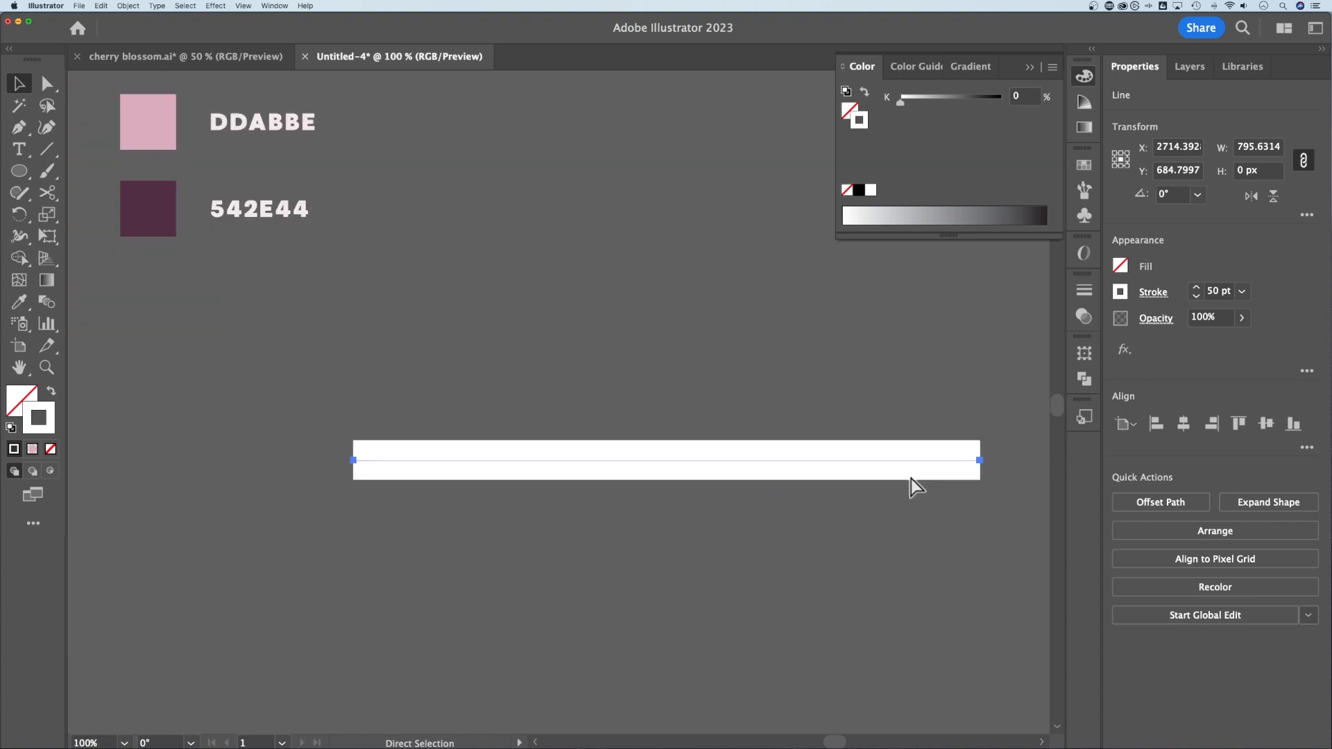
drag(910, 478, 831, 459)
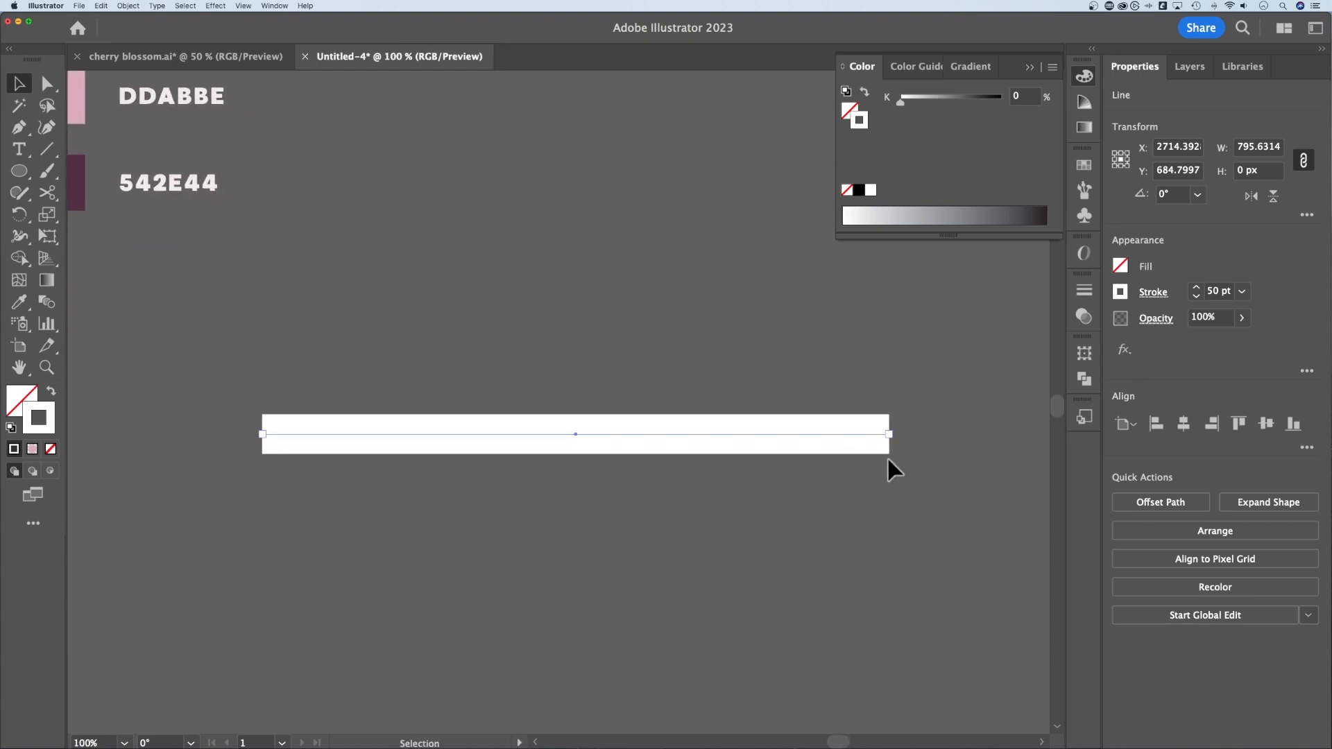
key(shift+w)
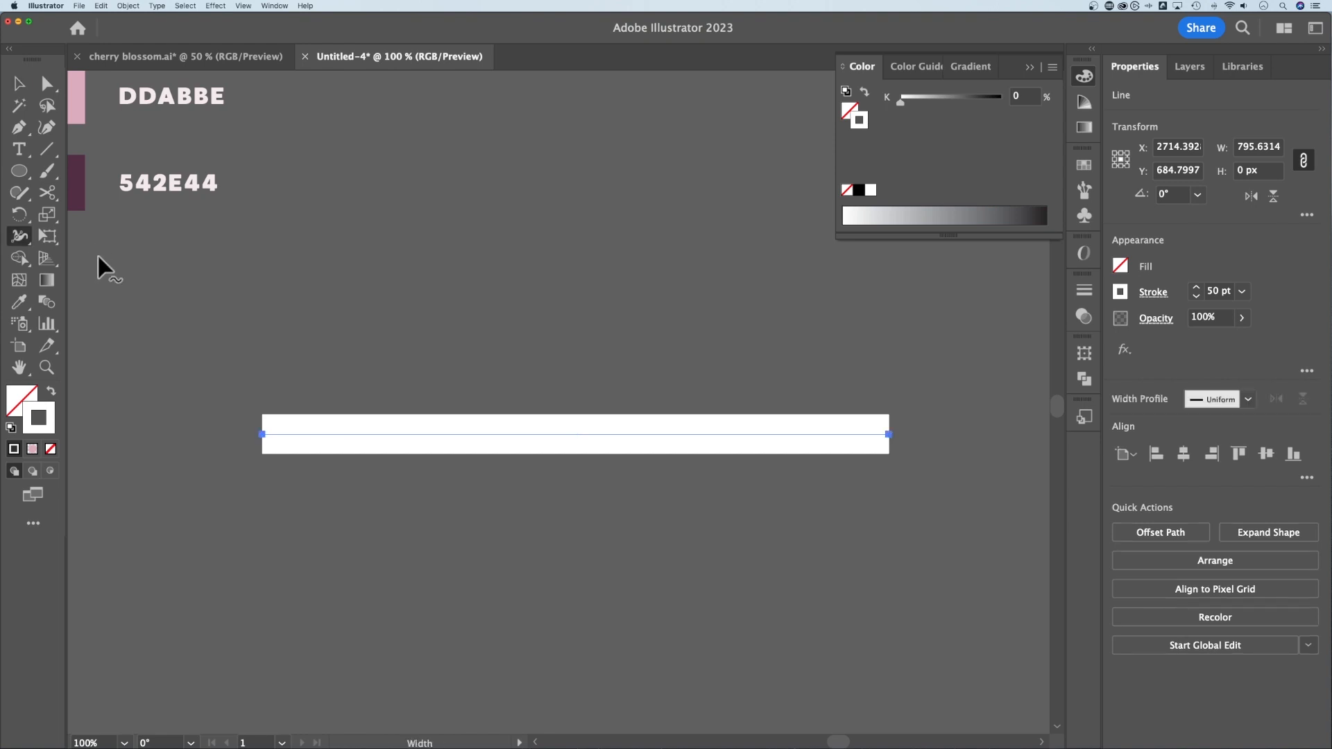
click(20, 243)
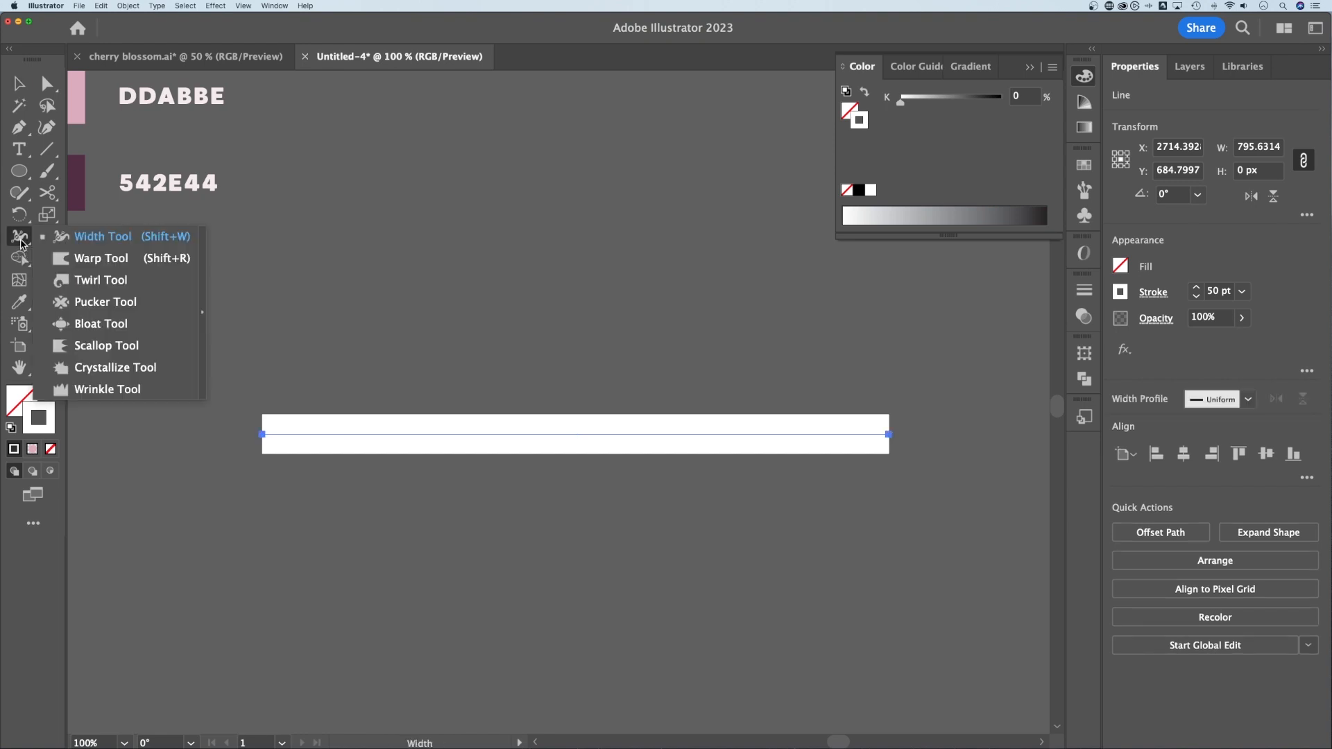
click(100, 241)
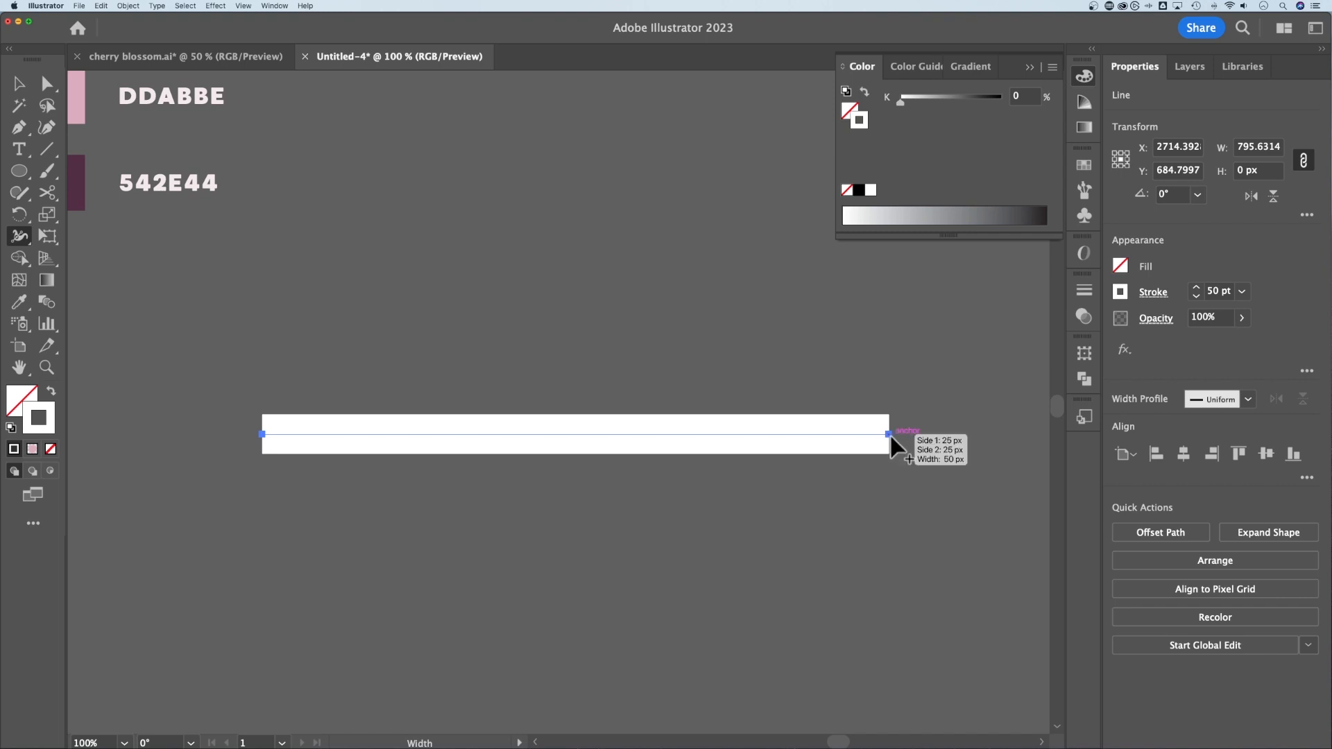
mouse_move(890, 435)
mouse_down()
mouse_move(891, 489)
mouse_move(907, 428)
mouse_move(906, 445)
mouse_up()
drag(905, 442, 905, 441)
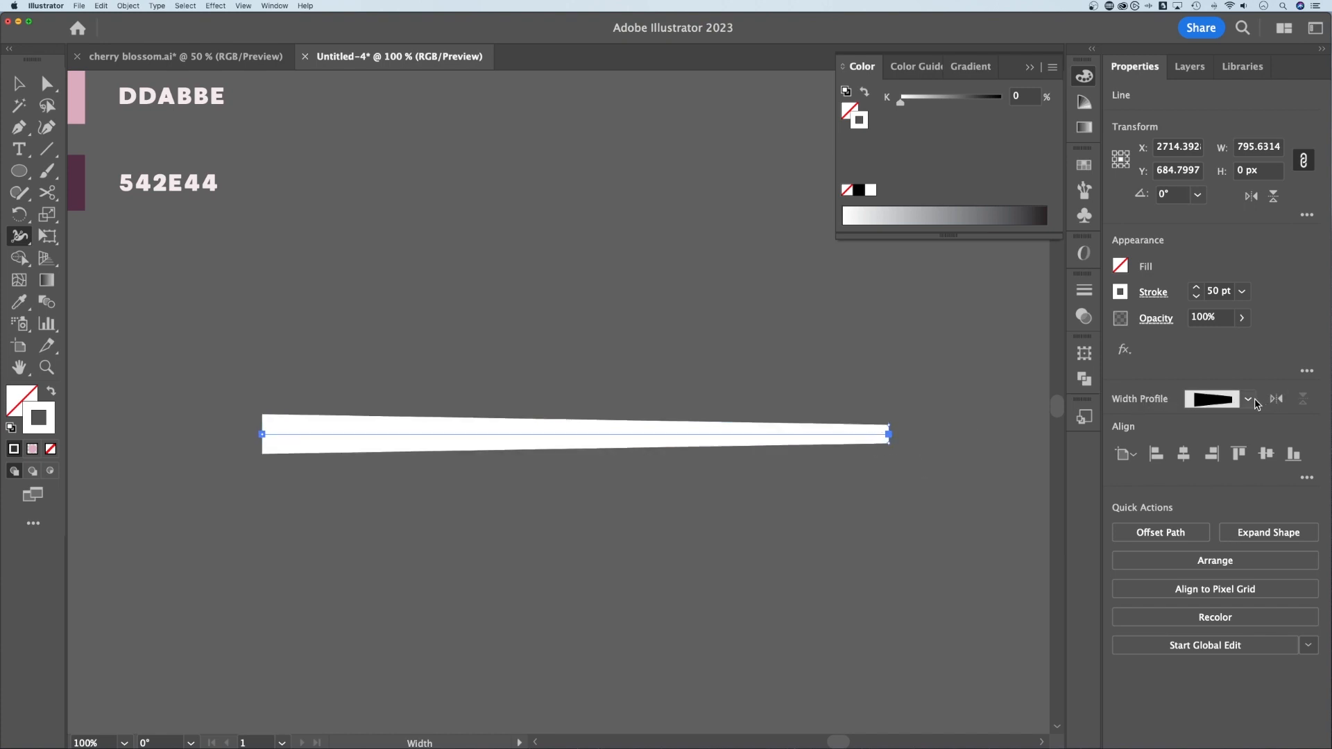
Step: Save the line's tapered shape as a reusable stroke width profile under the suggested name and delete the line
click(1153, 294)
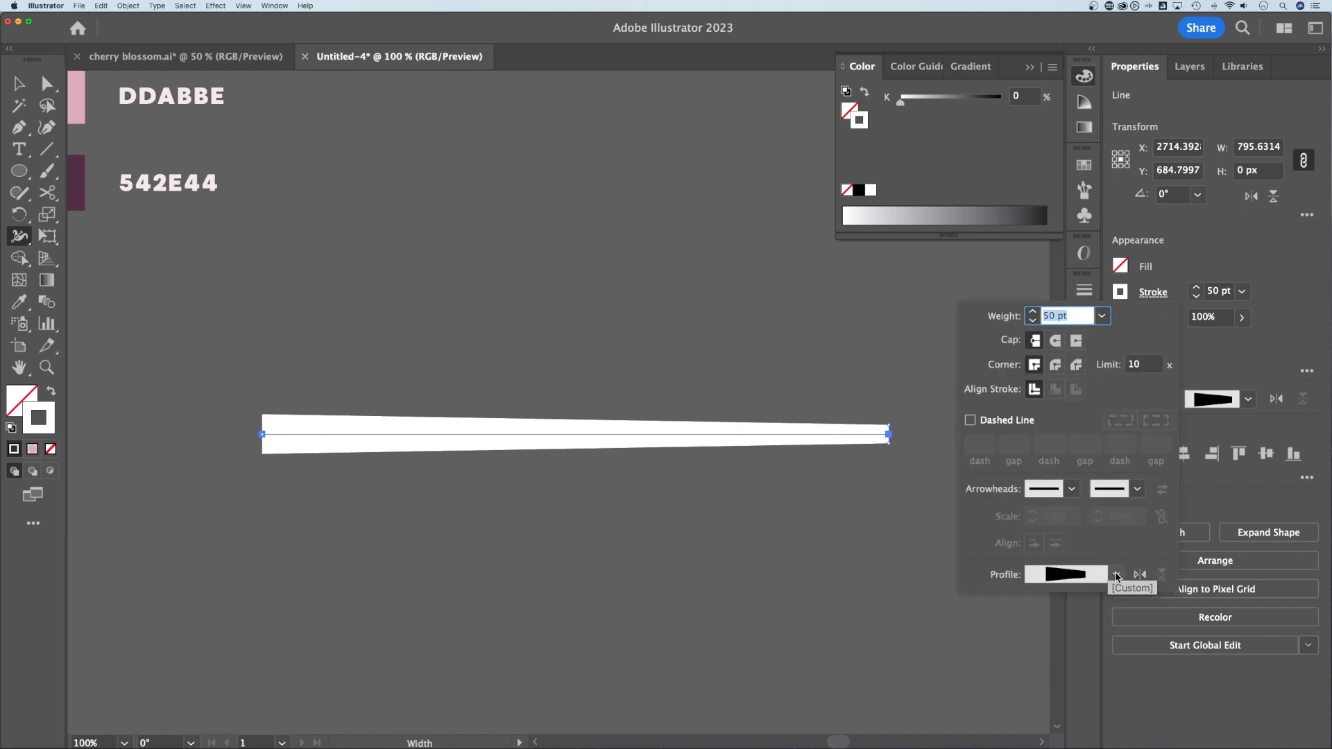
click(1117, 576)
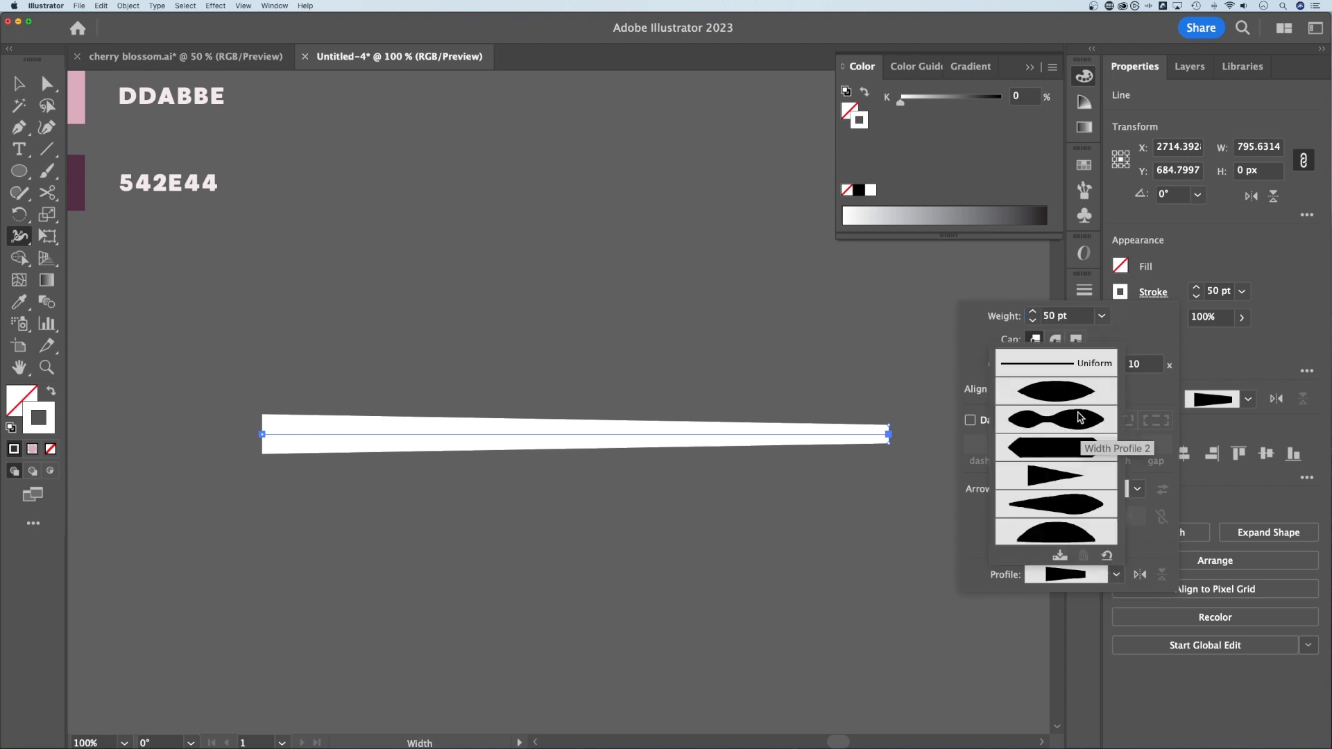
click(1060, 556)
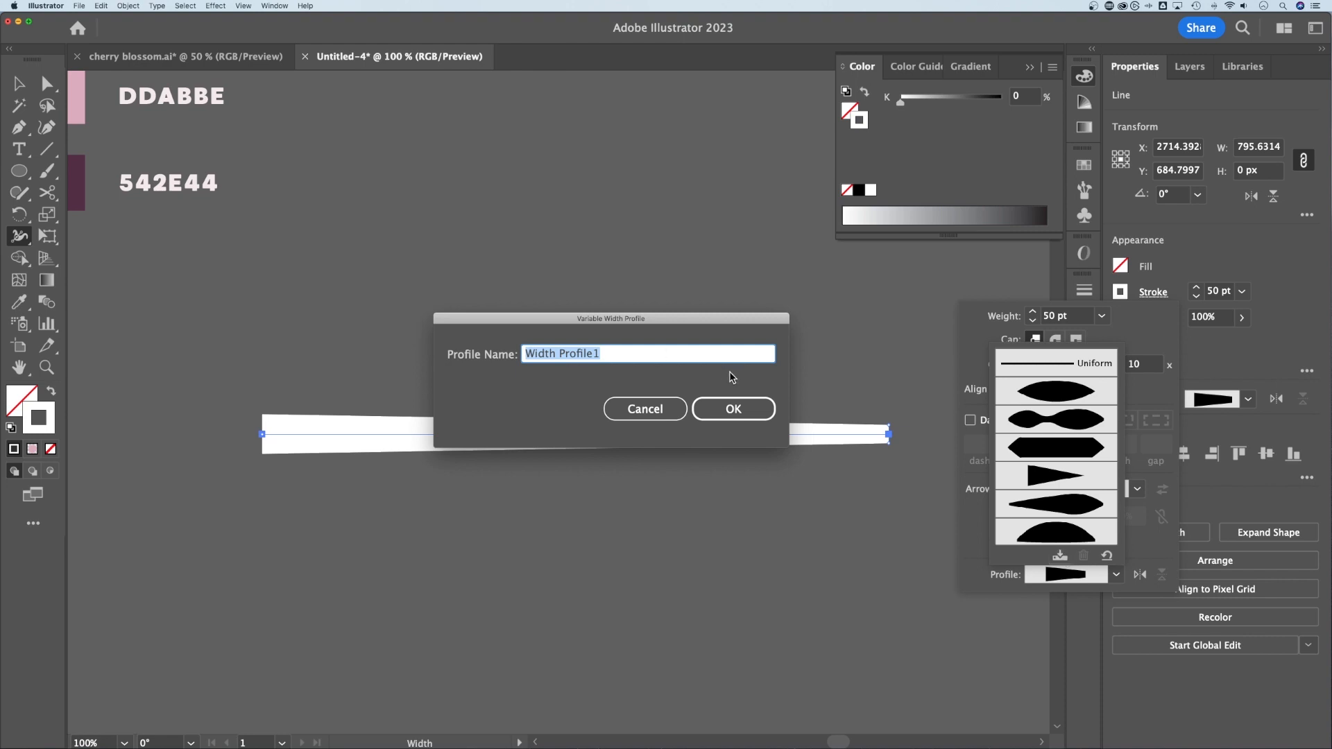
click(744, 406)
click(1115, 574)
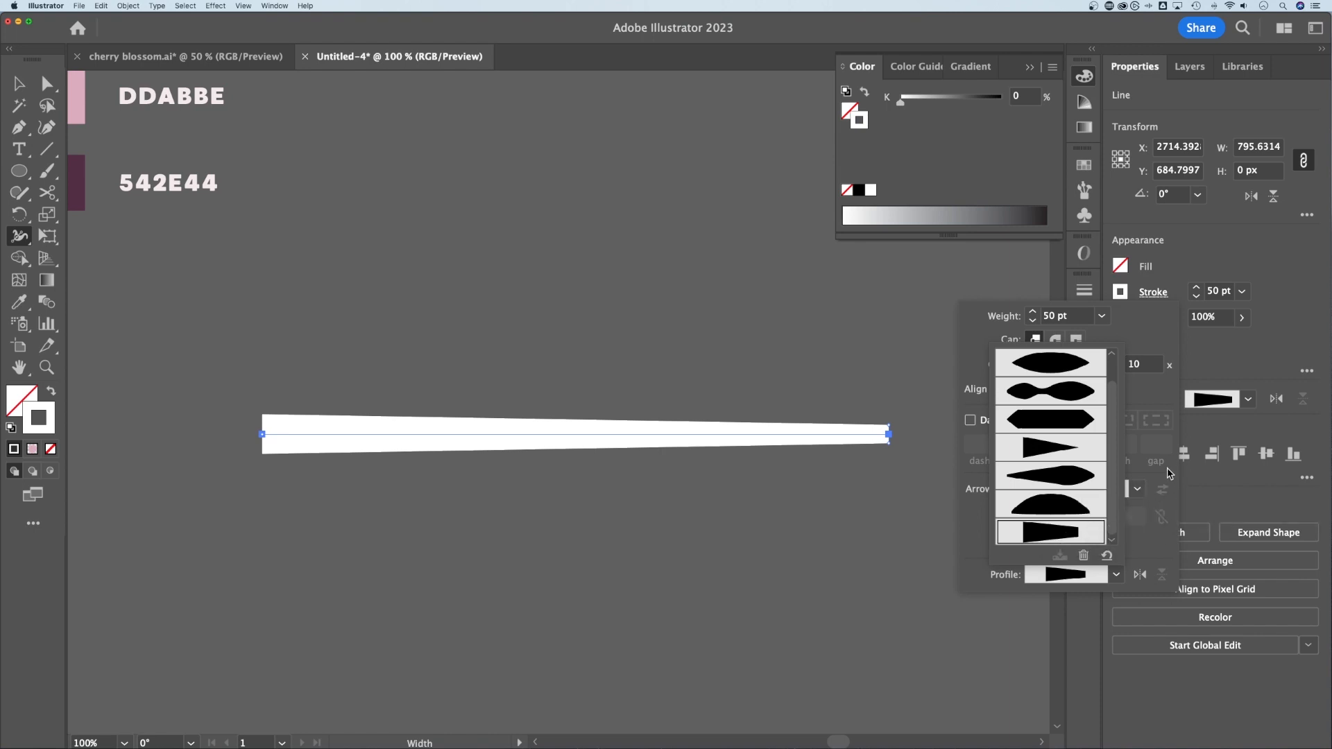
click(1167, 326)
click(291, 320)
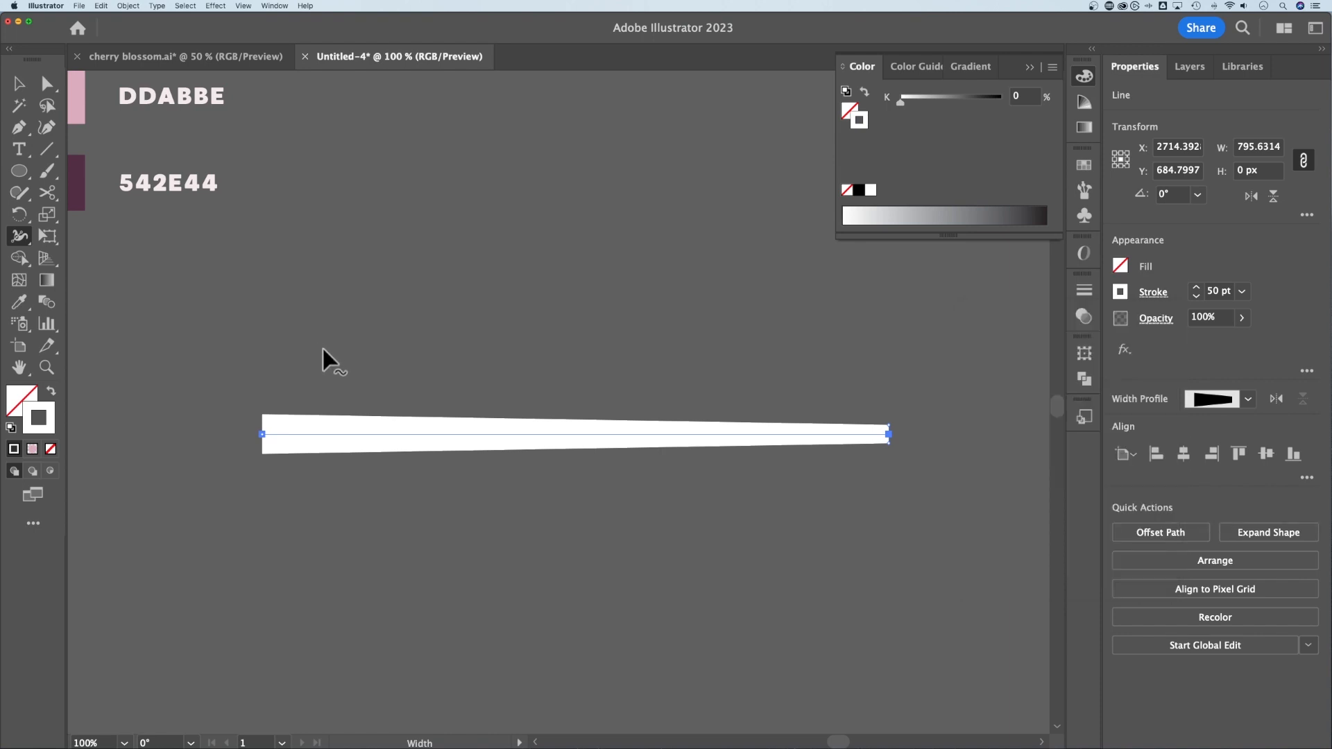
key(v)
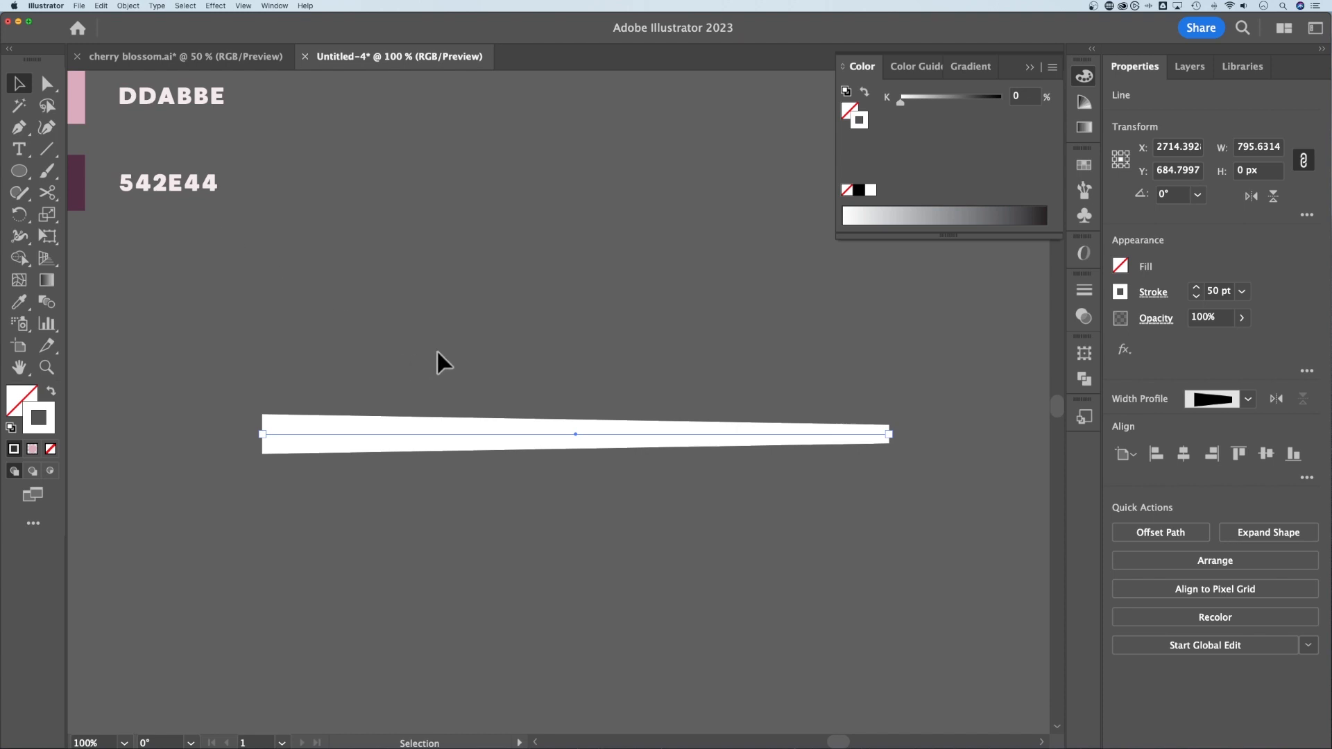
key(Delete)
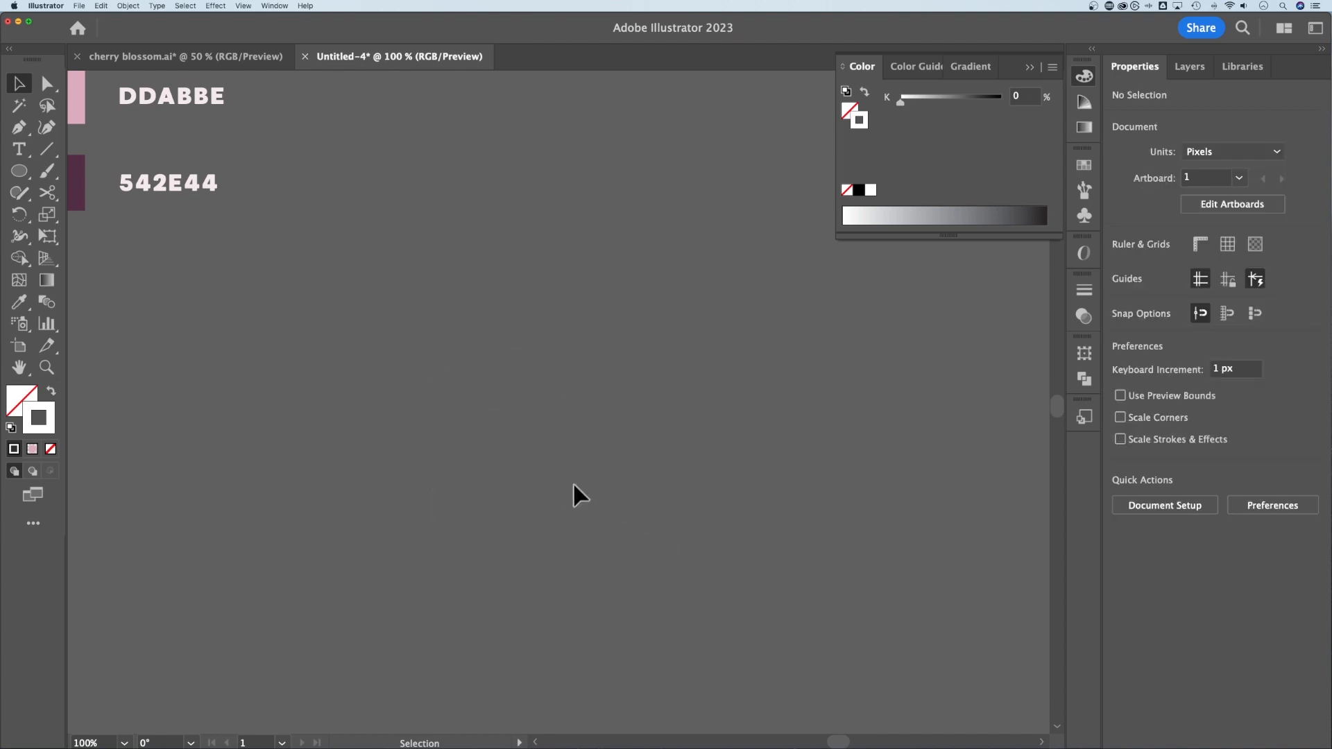
Step: Ready the Paintbrush tool for drawing on the flower, with its fidelity at the Smooth end
key(super+minus)
key(super+minus)
drag(132, 334, 865, 366)
key(super+plus)
key(super+plus)
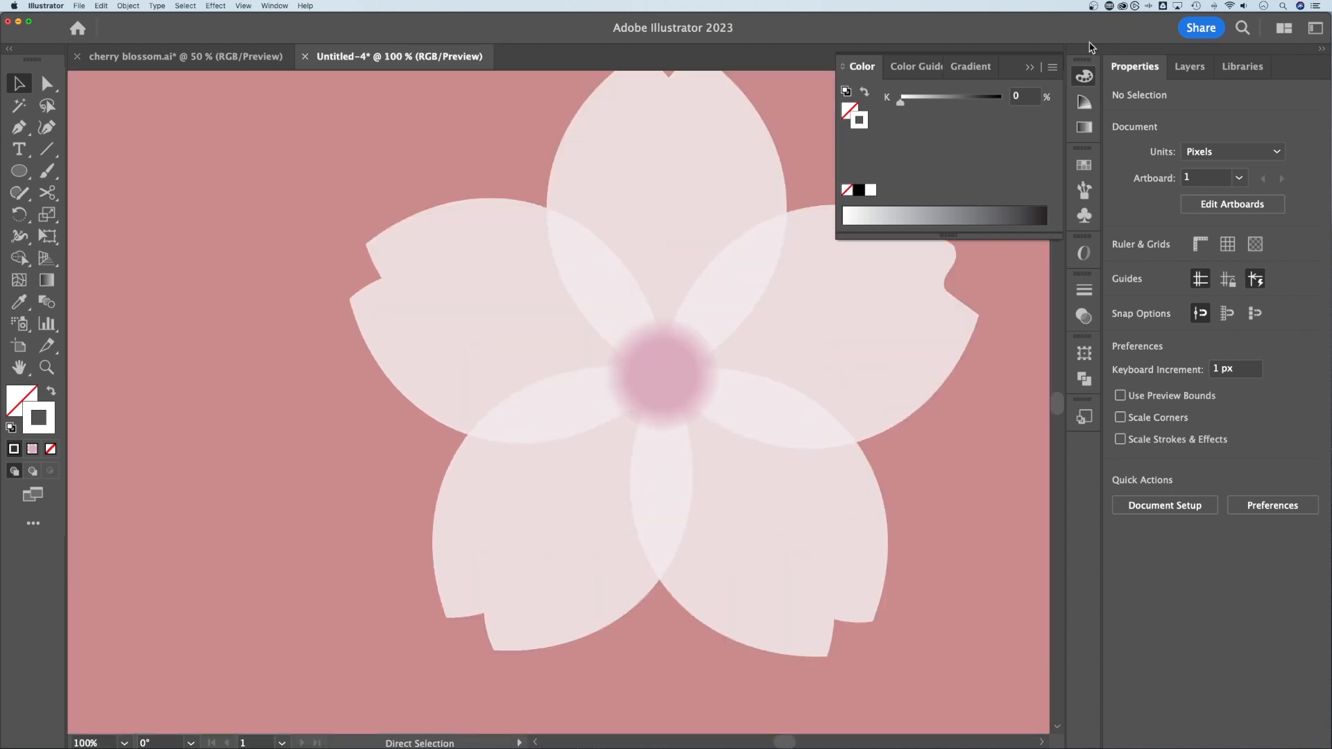
click(1026, 69)
drag(960, 157, 909, 202)
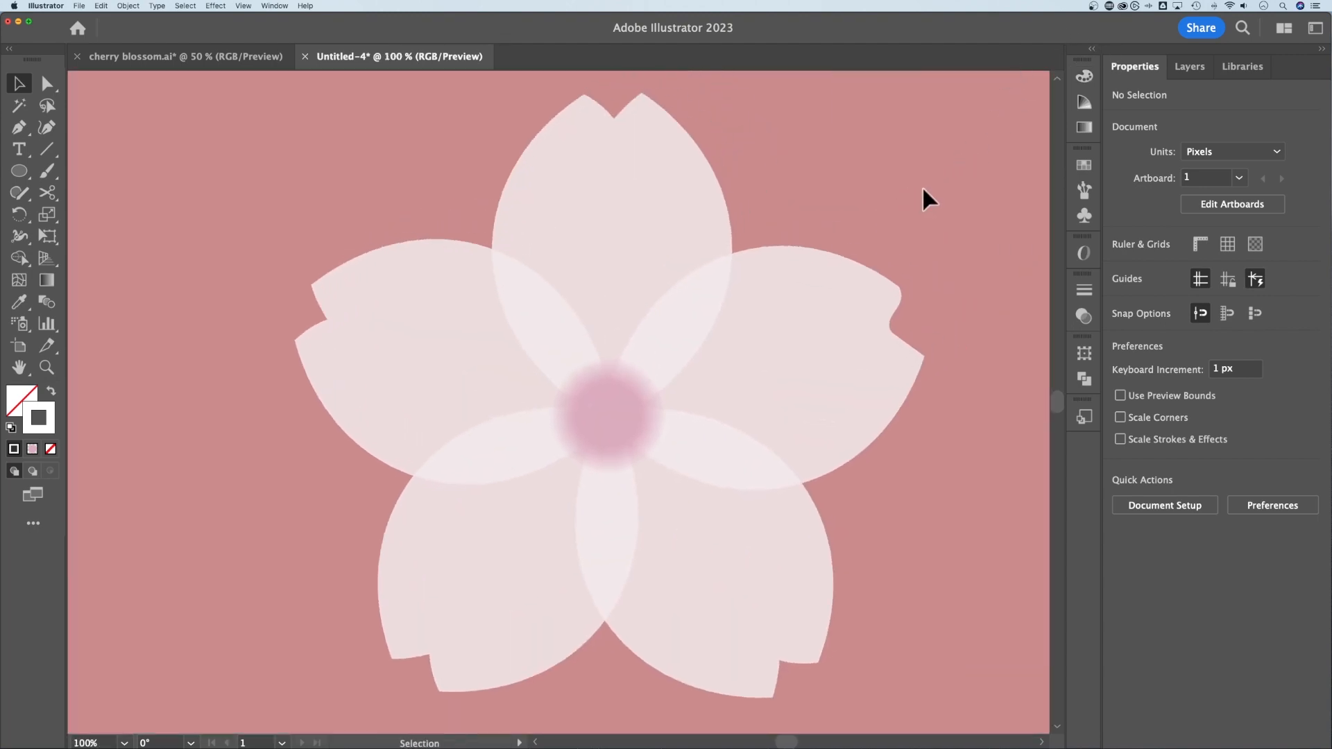
double_click(47, 171)
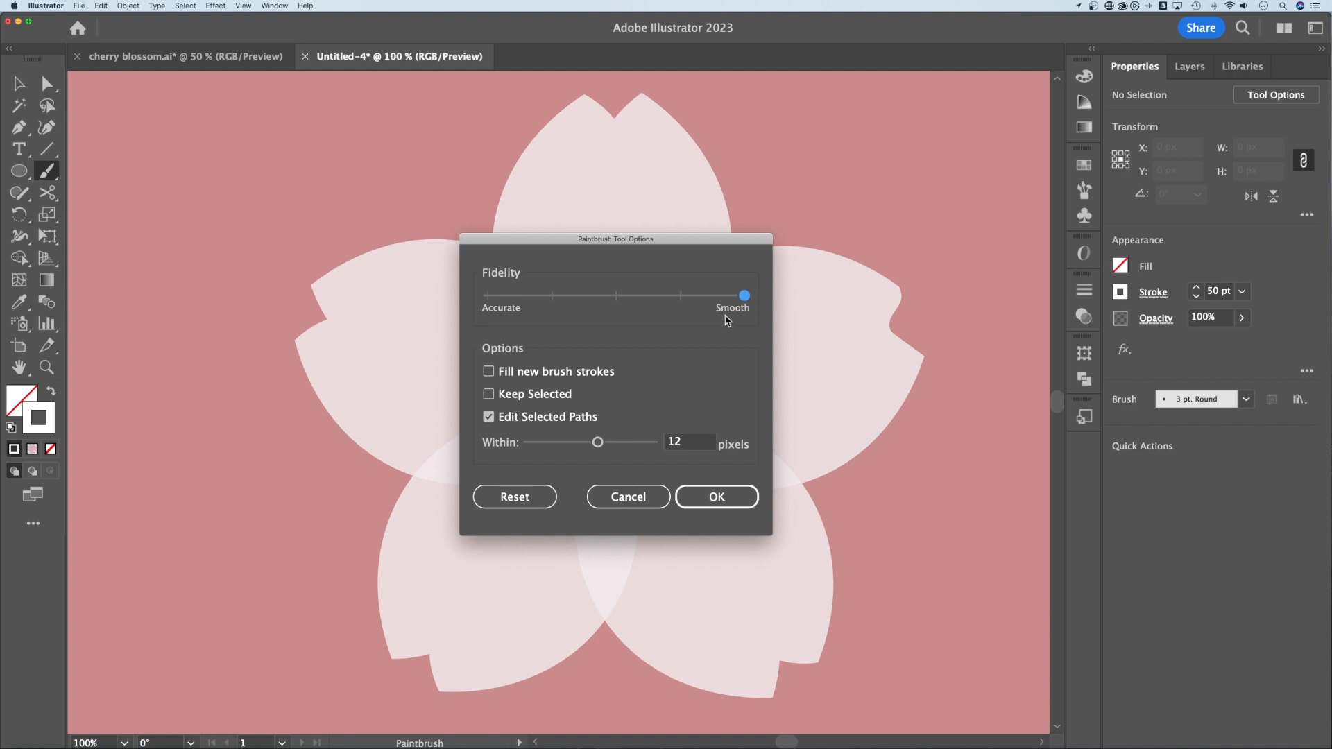
click(716, 497)
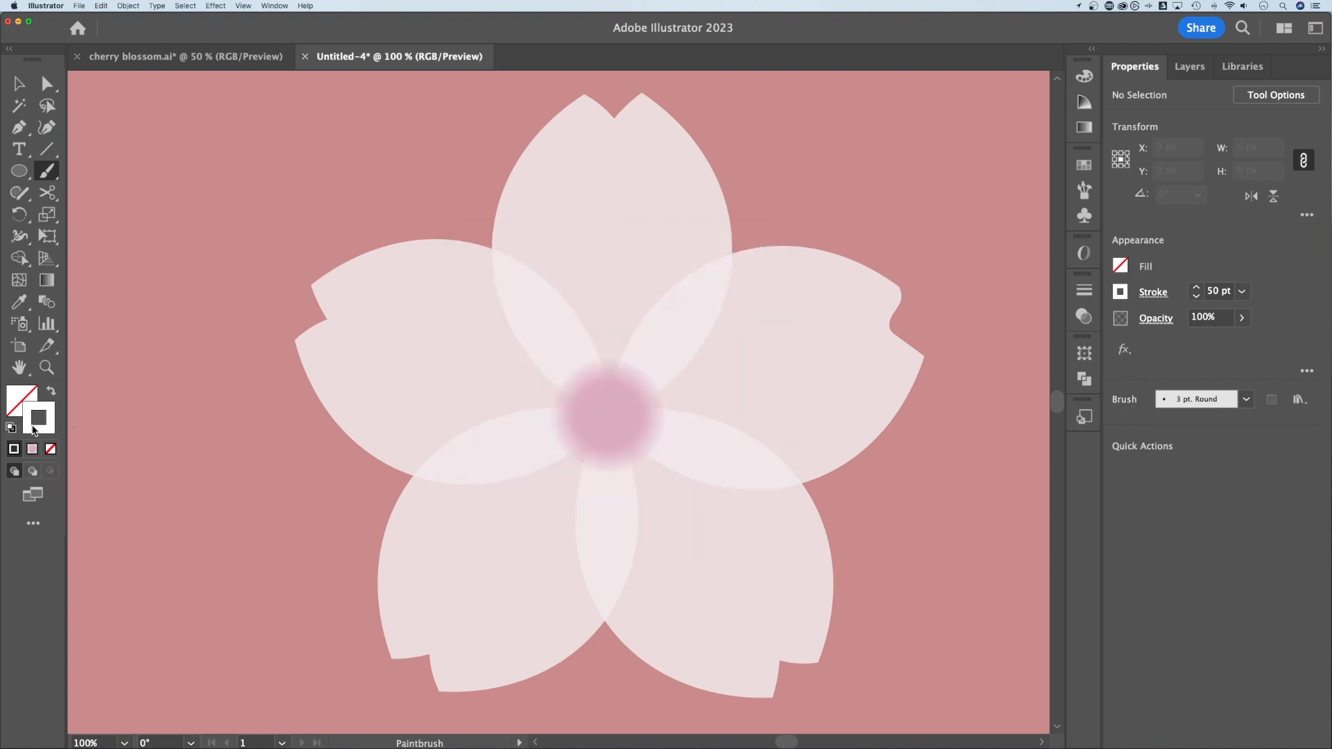
Step: Set the brush stroke color to the global pink swatch DDABBE, with no fill
click(24, 399)
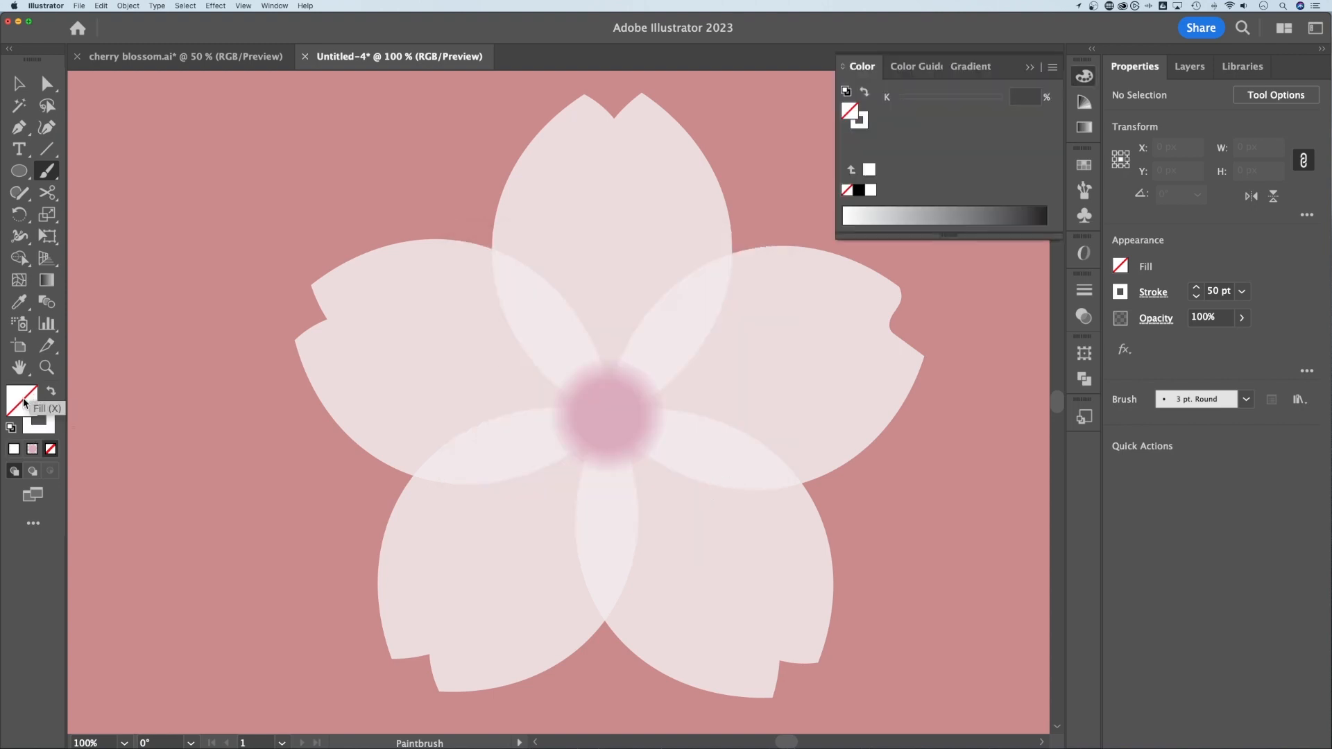
click(47, 416)
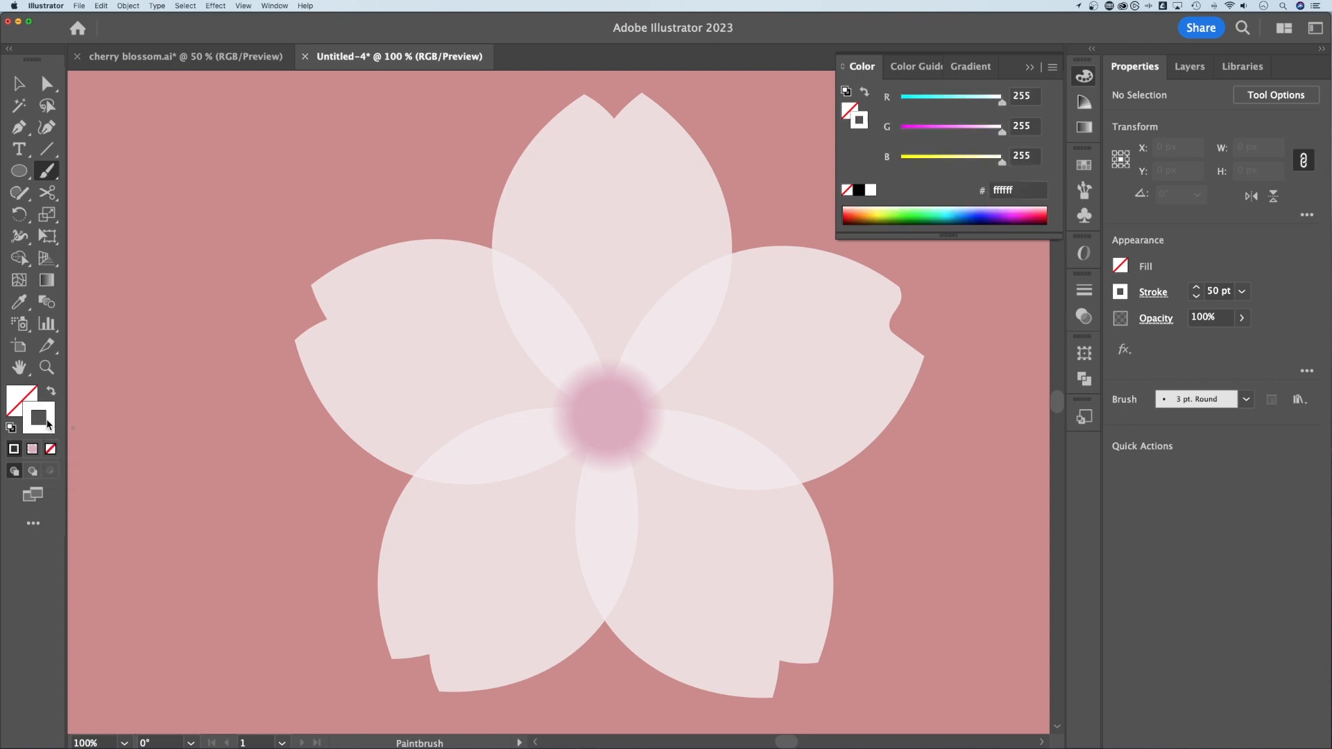
double_click(48, 415)
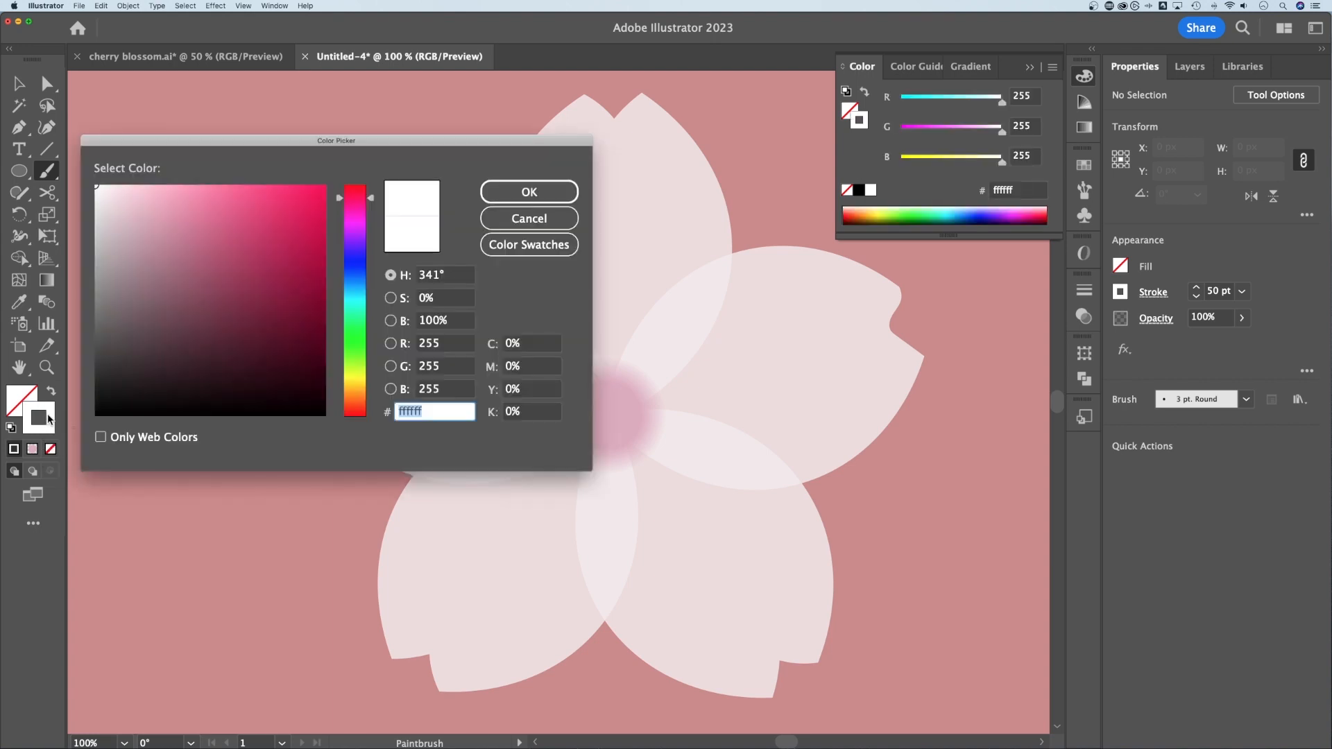
key(Return)
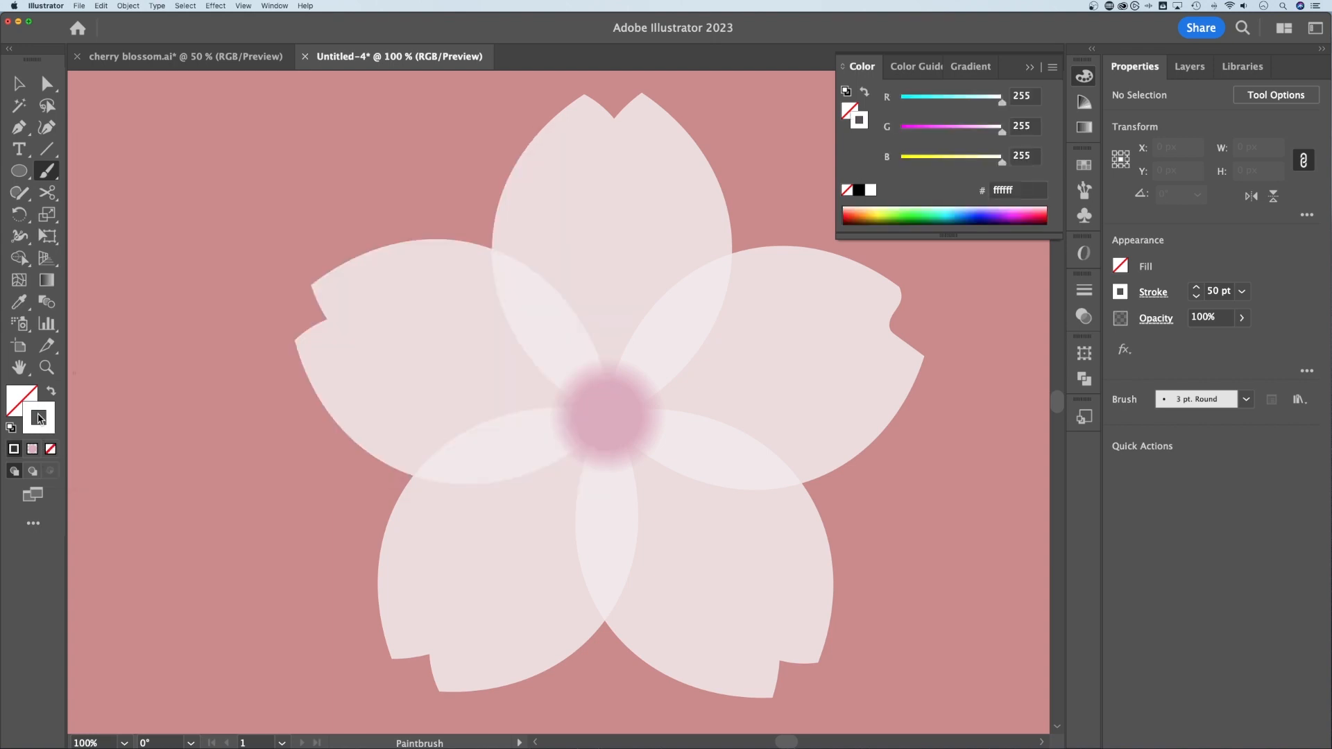
click(1086, 166)
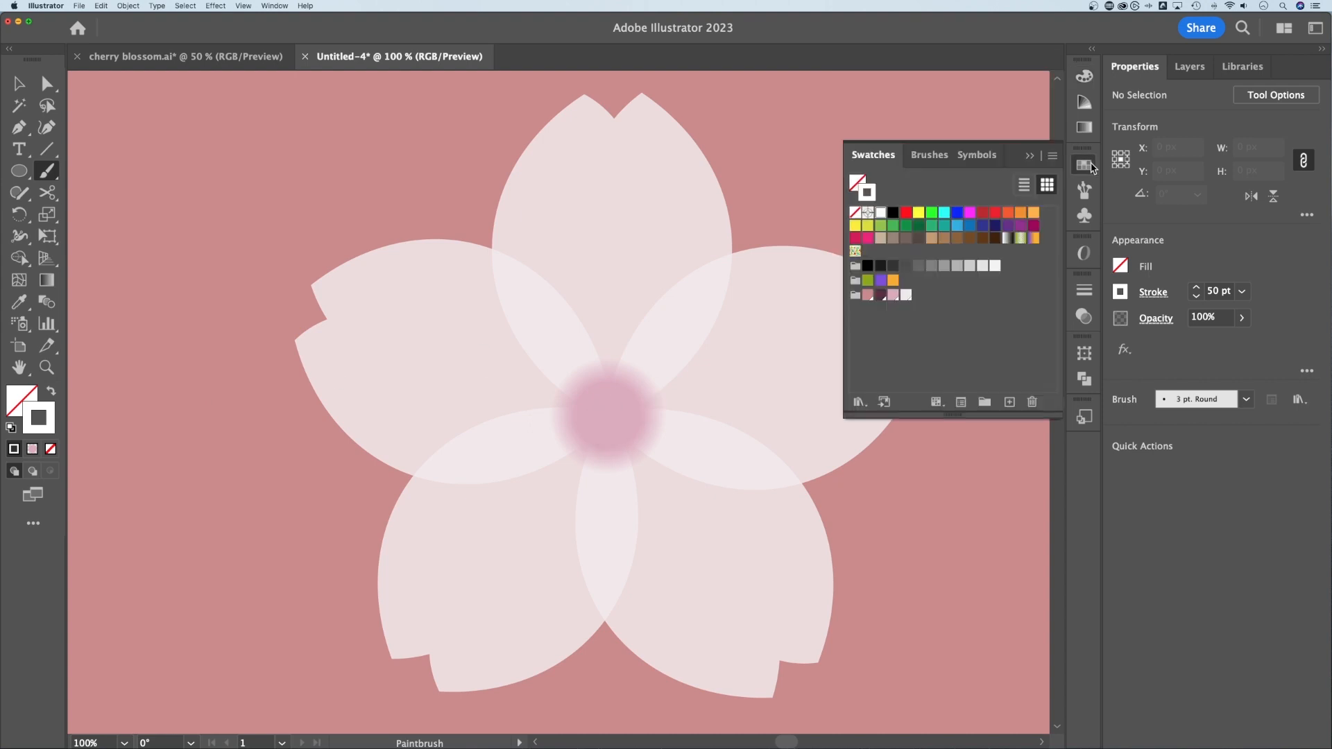
click(893, 295)
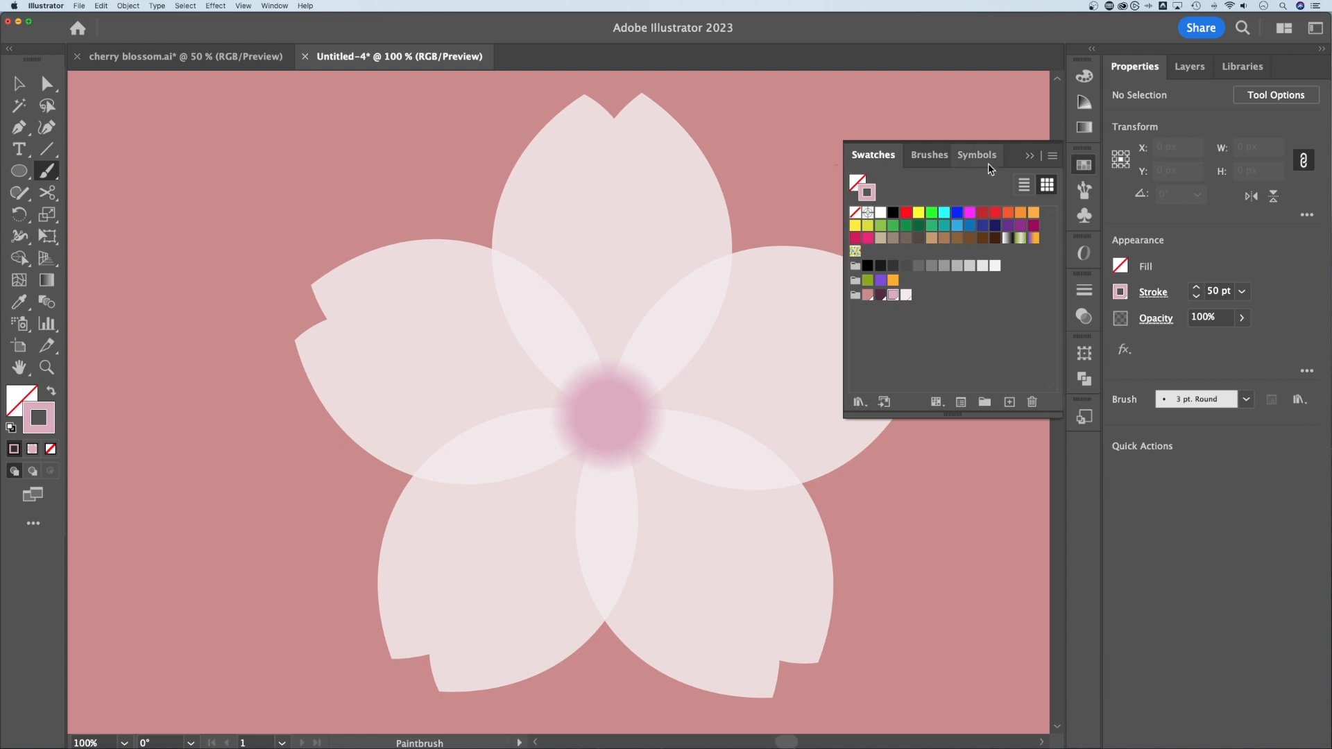
click(1030, 156)
Step: Paint curved pink filaments radiating outward around the flower's gradient center with the 3 pt. Round brush
mouse_move(719, 411)
mouse_down()
mouse_move(742, 360)
mouse_move(812, 280)
mouse_up()
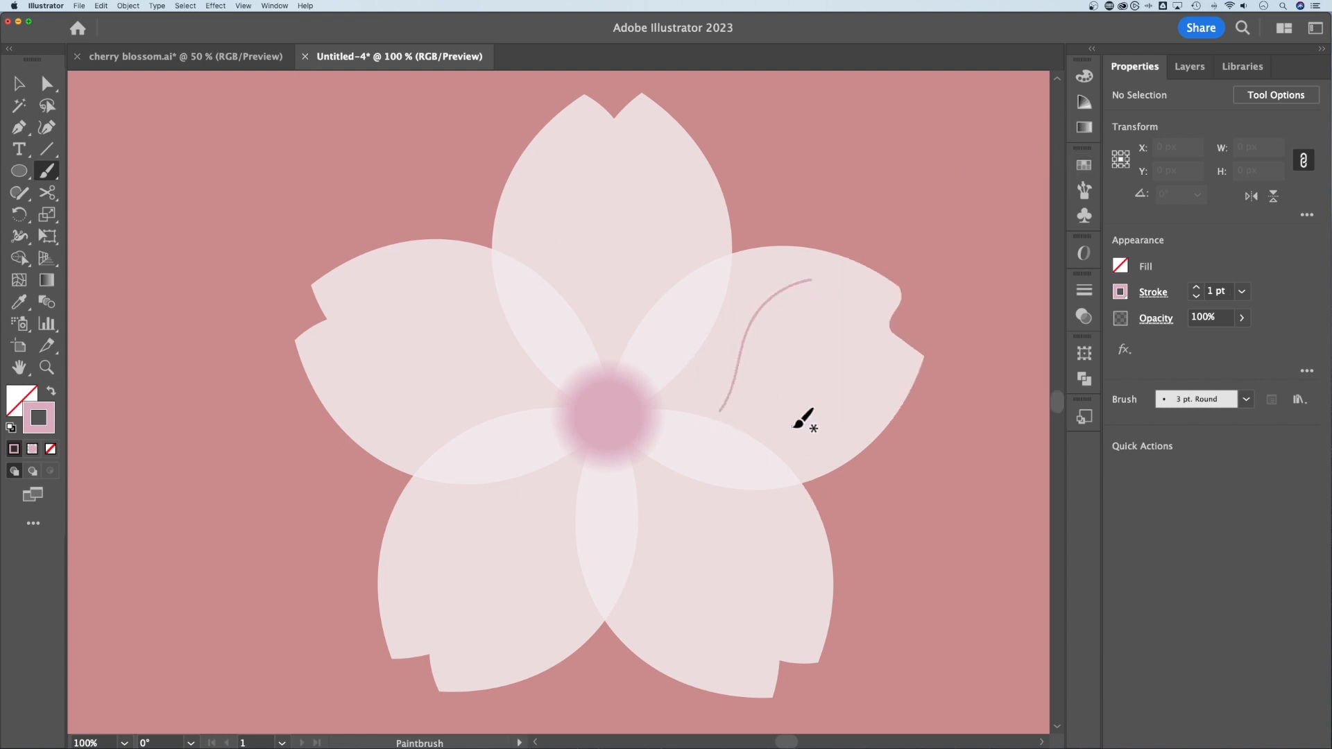
key(super+z)
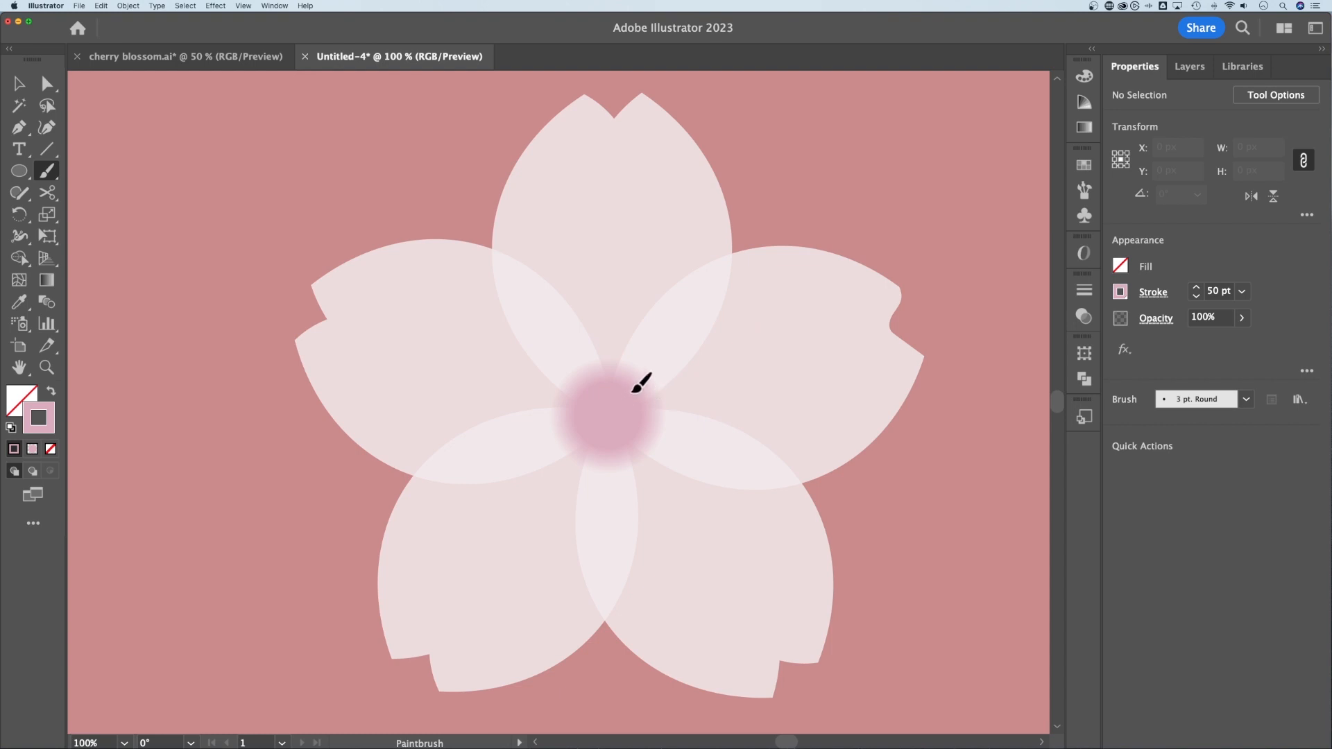
drag(636, 384, 654, 328)
mouse_move(607, 378)
mouse_down()
mouse_move(608, 345)
mouse_move(549, 373)
mouse_move(537, 441)
mouse_up()
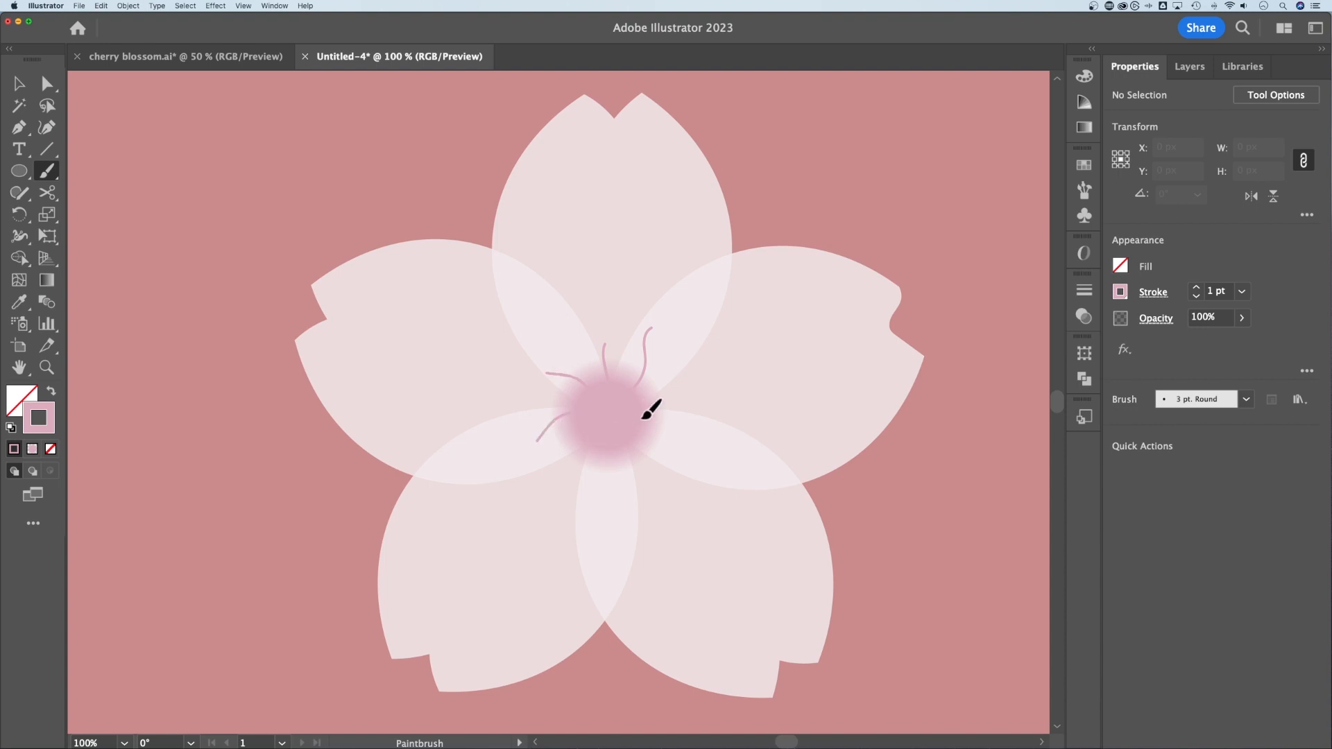
drag(647, 414, 670, 392)
drag(609, 455, 635, 484)
Step: Undo the kinked filament below the flower's center and paint three short curved ones along the center's lower edge instead
key(super)
key(super+equal)
key(super+equal)
key(super+equal)
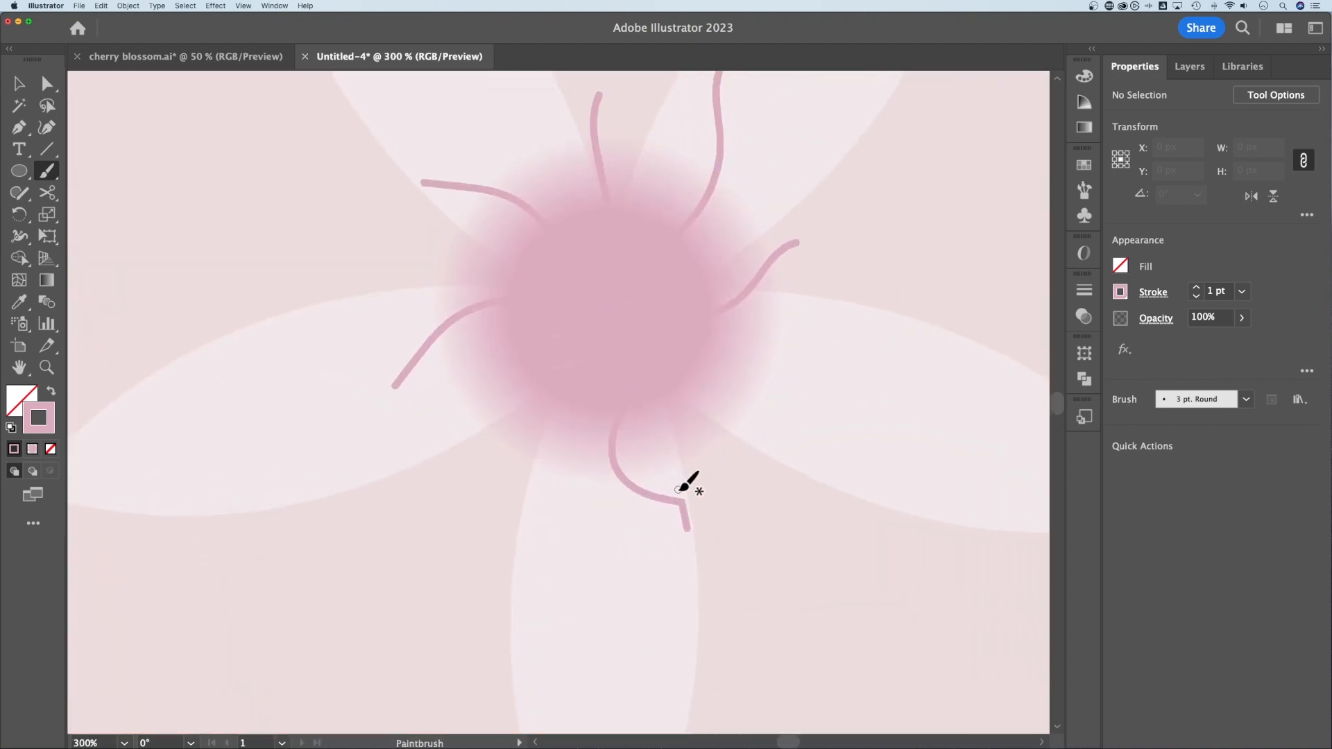
key(super)
key(super+z)
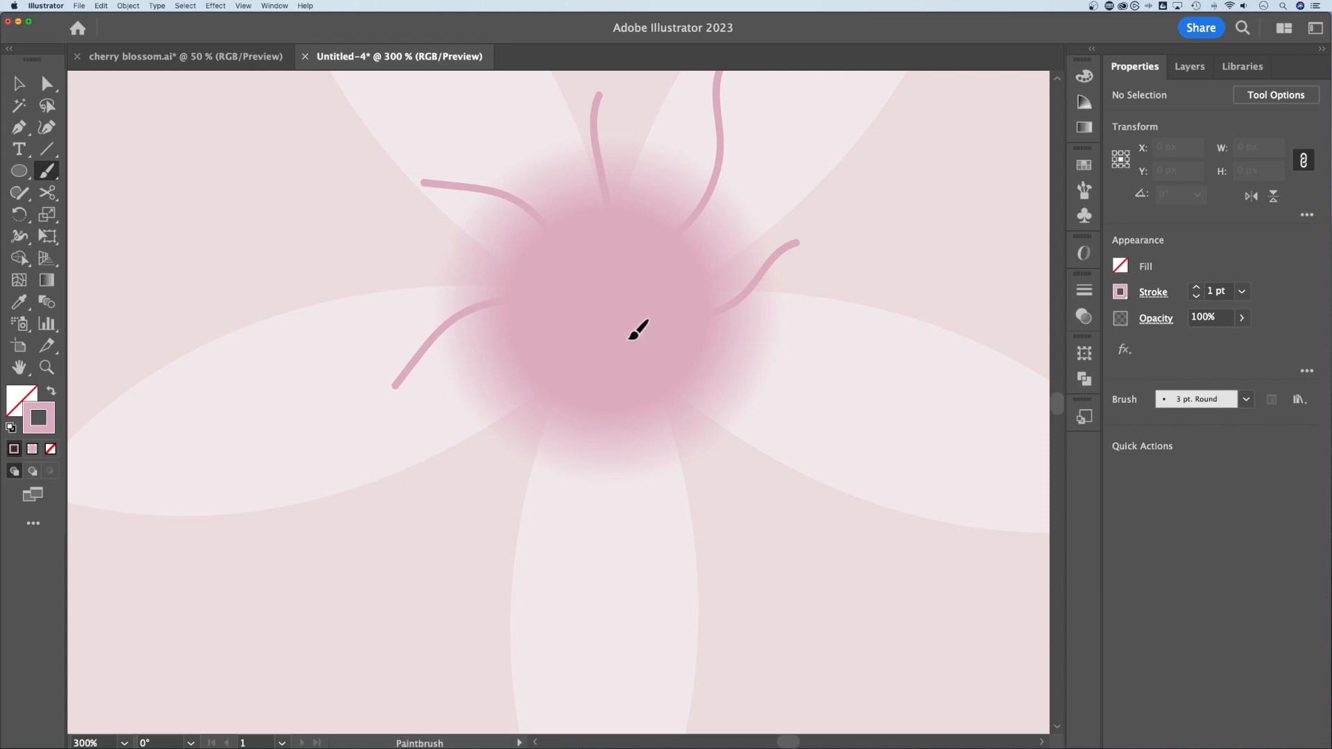
drag(686, 435, 695, 480)
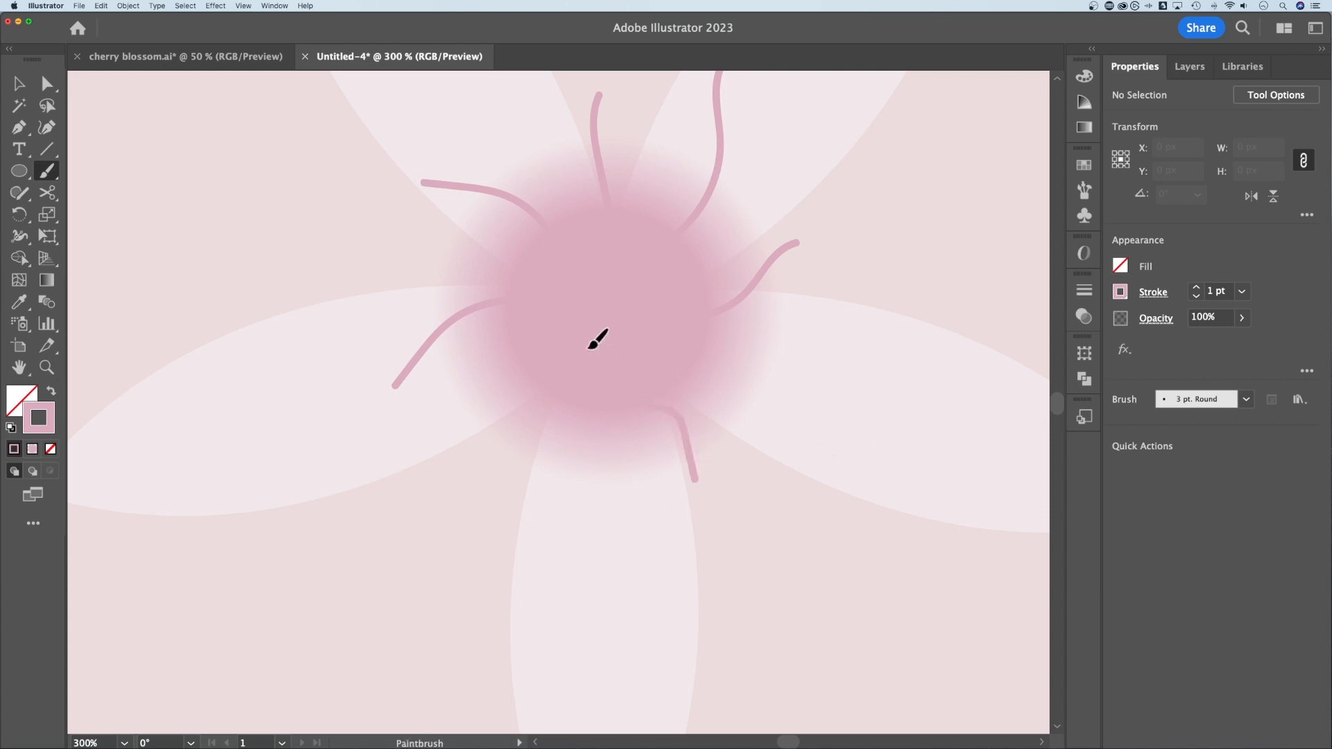
drag(485, 413, 463, 457)
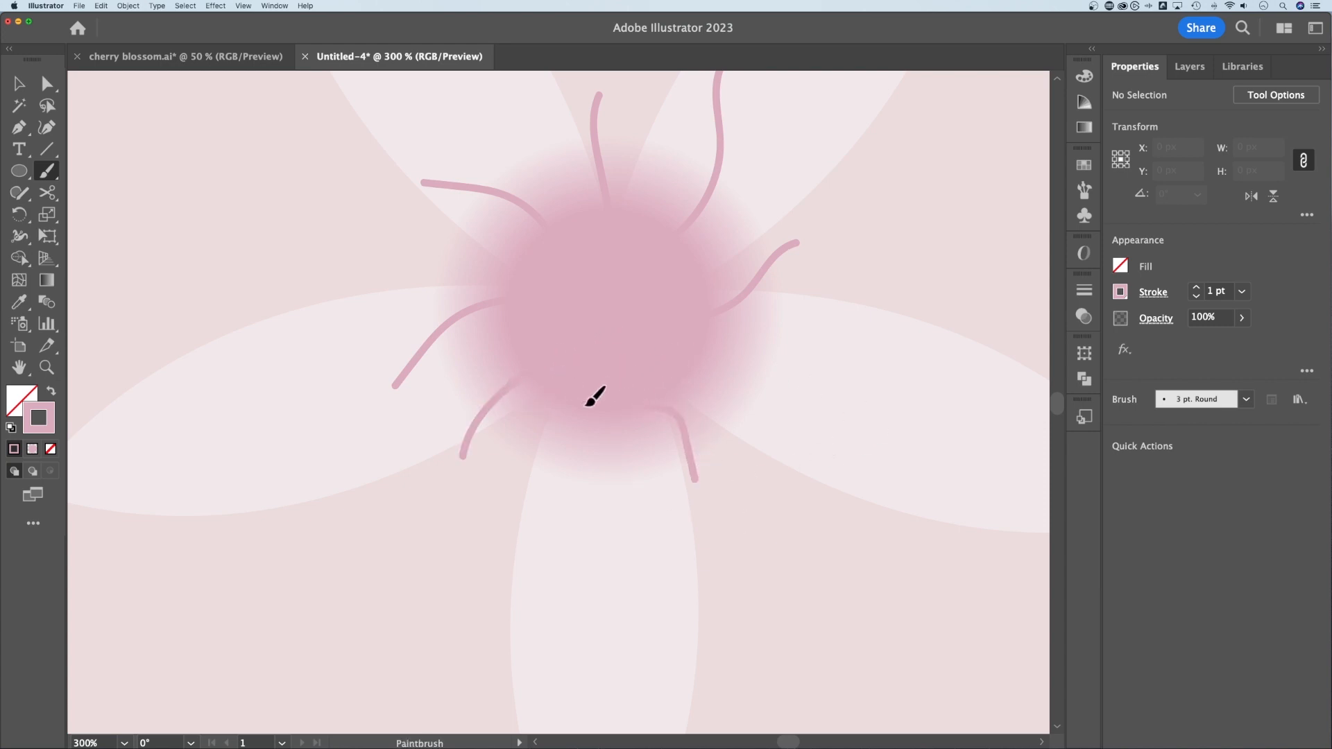
drag(583, 409, 569, 482)
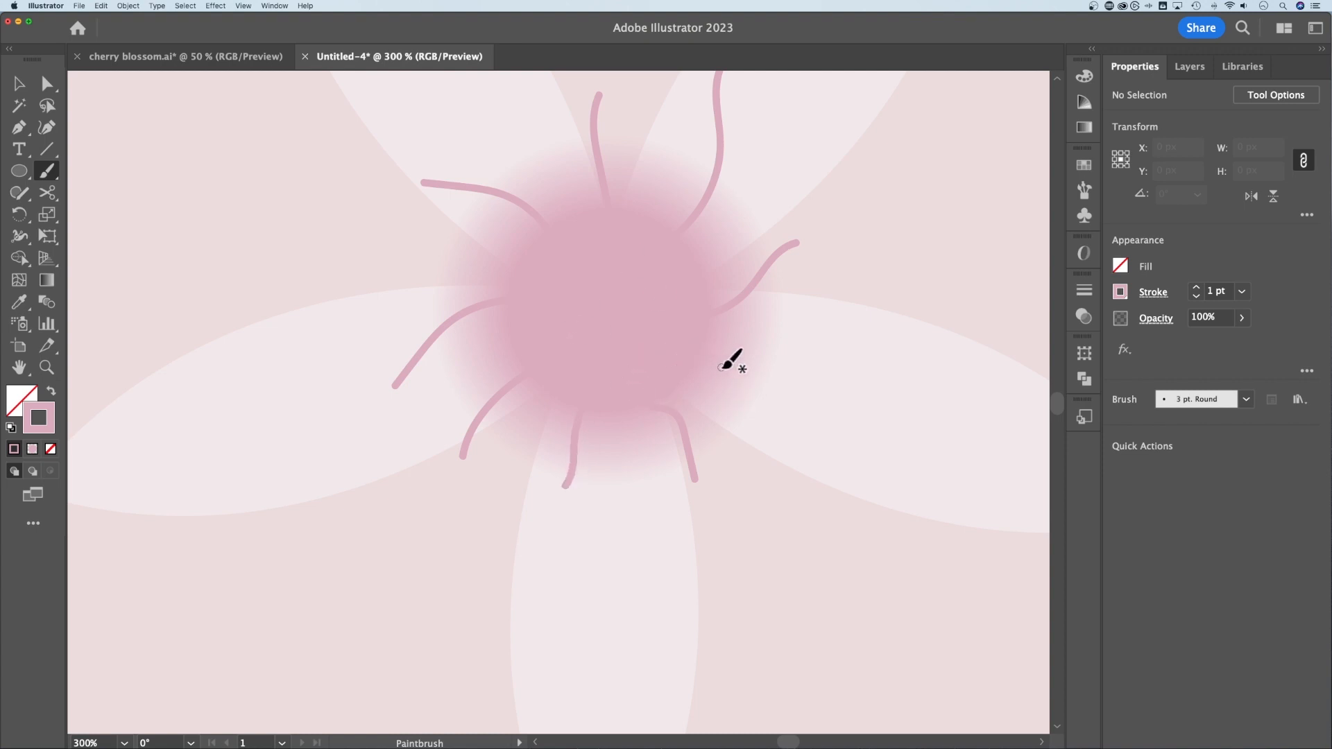
Step: Move the inner pink color stop of the center circle's radial gradient closer to the middle, softening the fade
key(v)
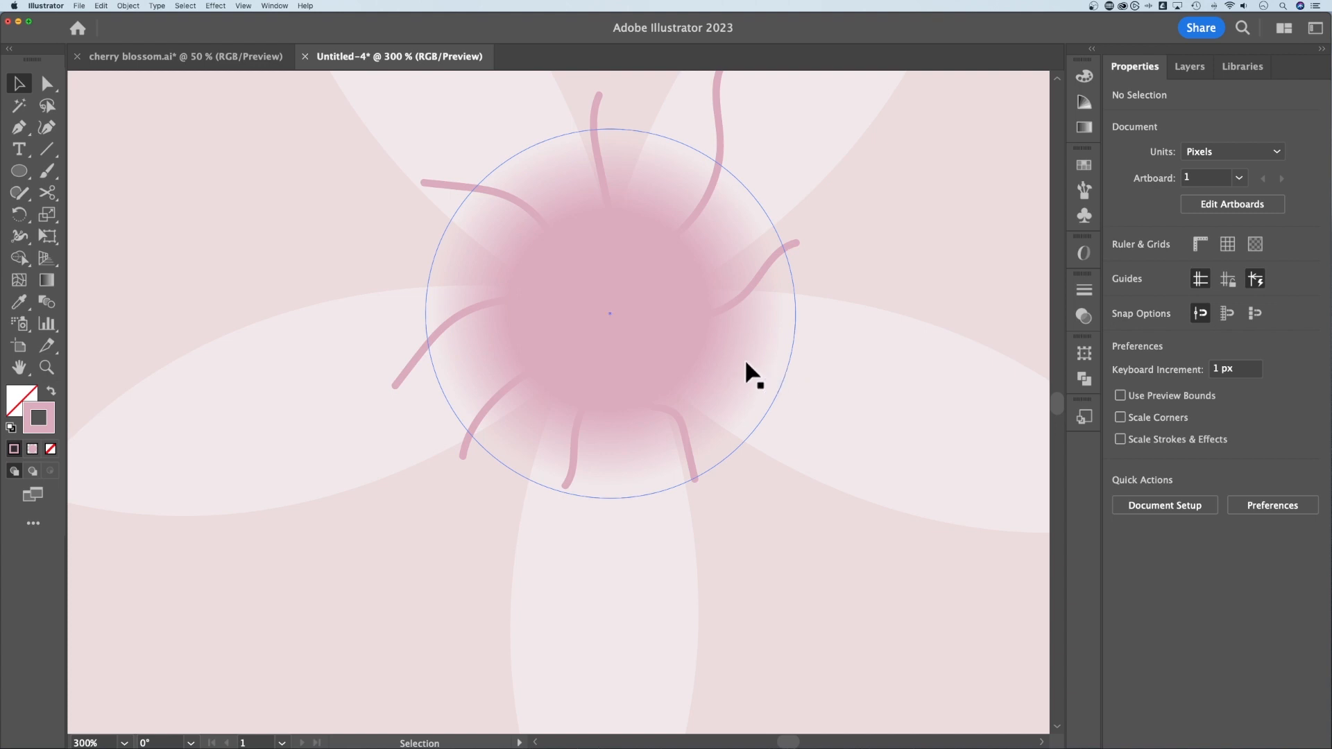
click(755, 367)
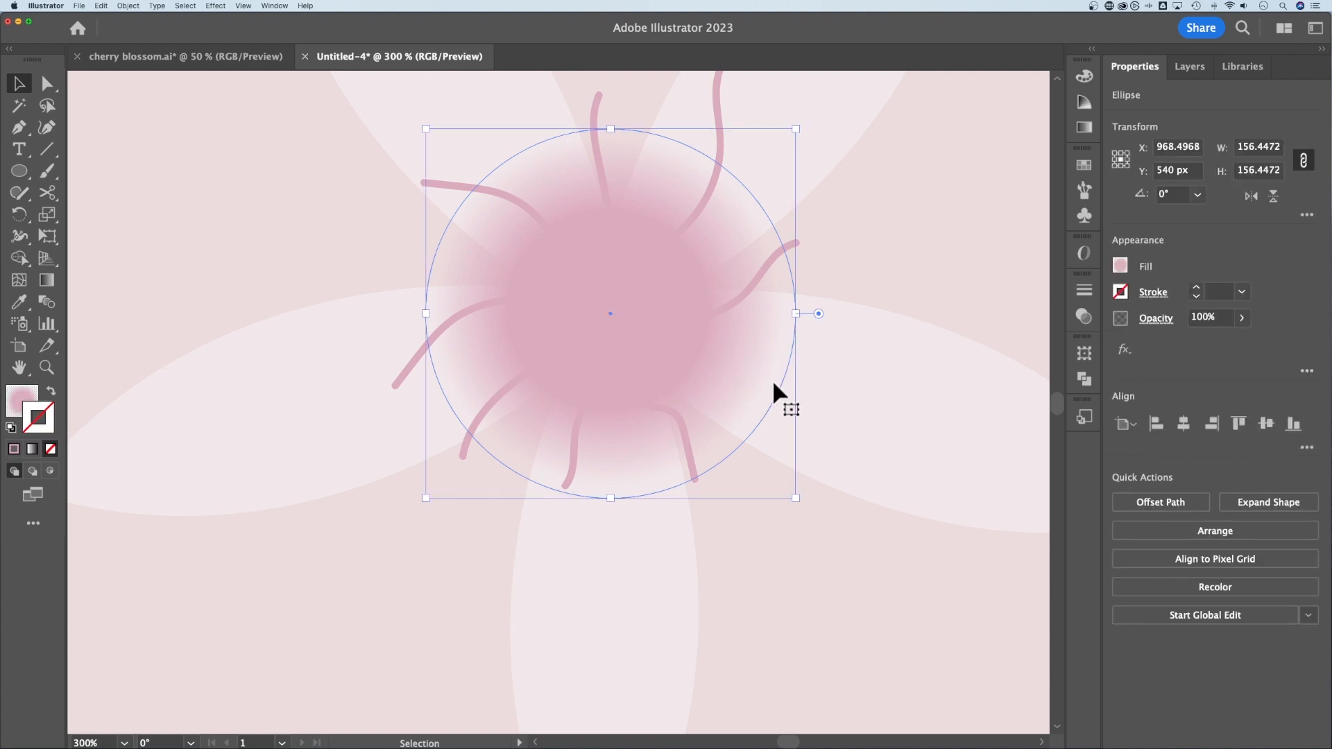
click(28, 394)
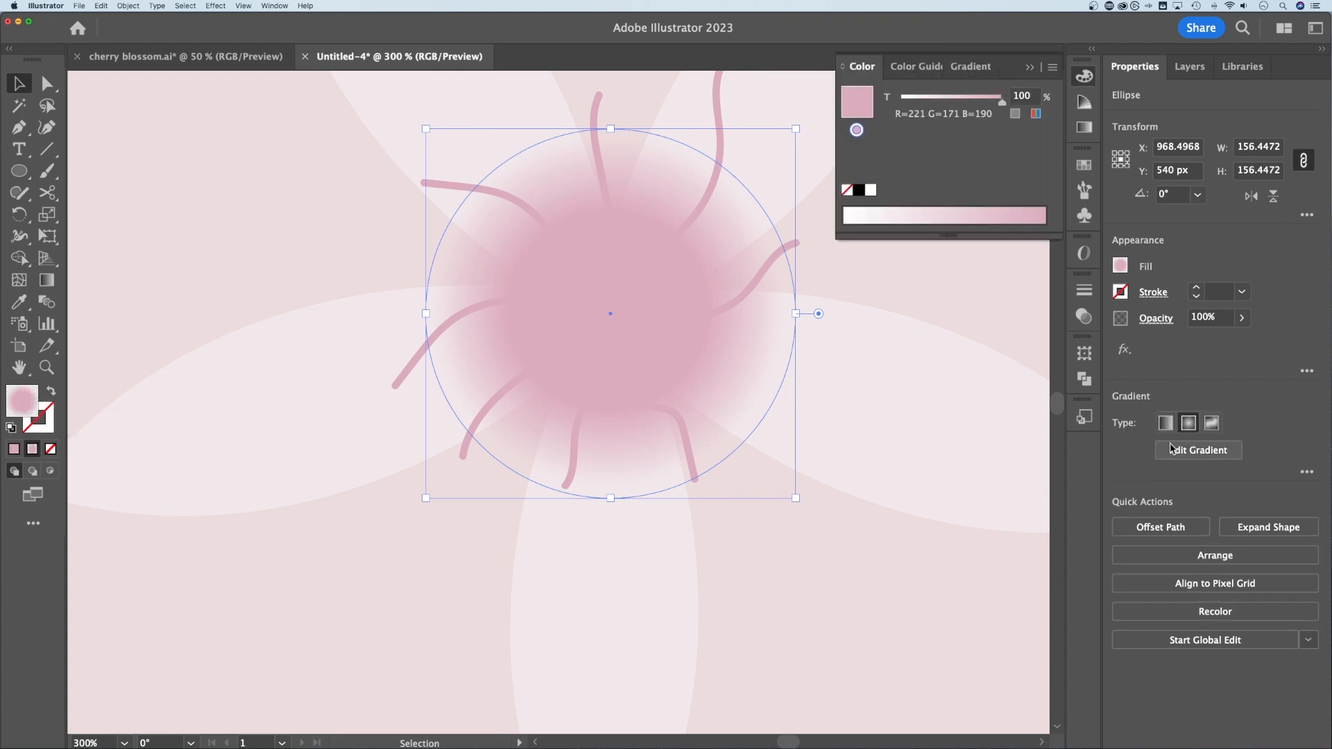
click(1186, 464)
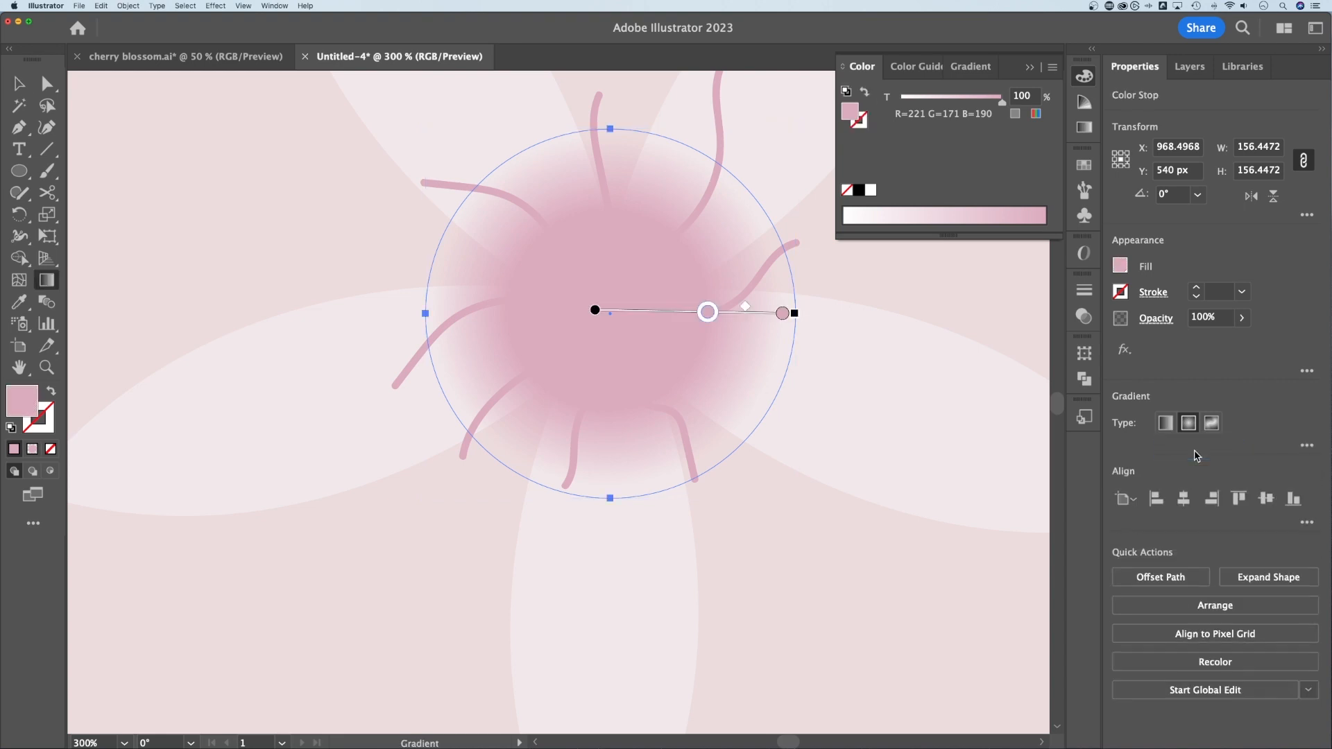
drag(706, 314, 636, 312)
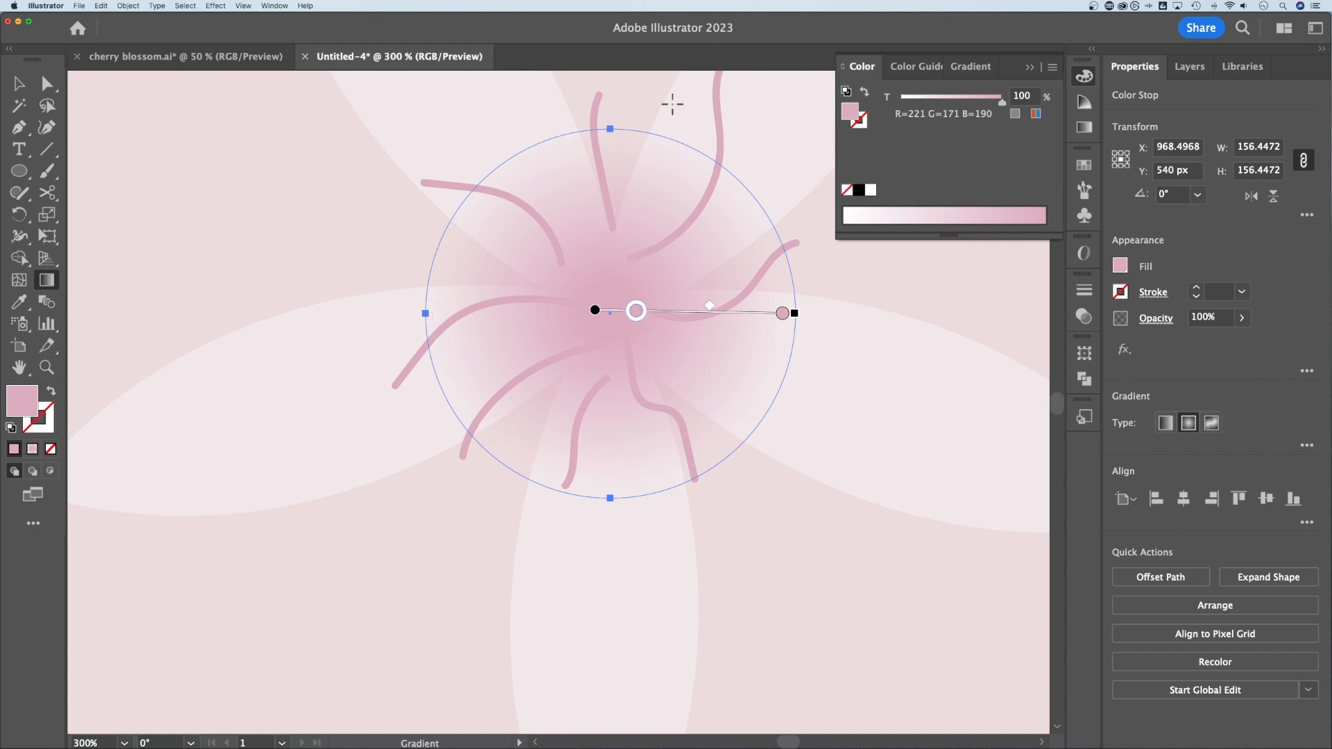
click(19, 84)
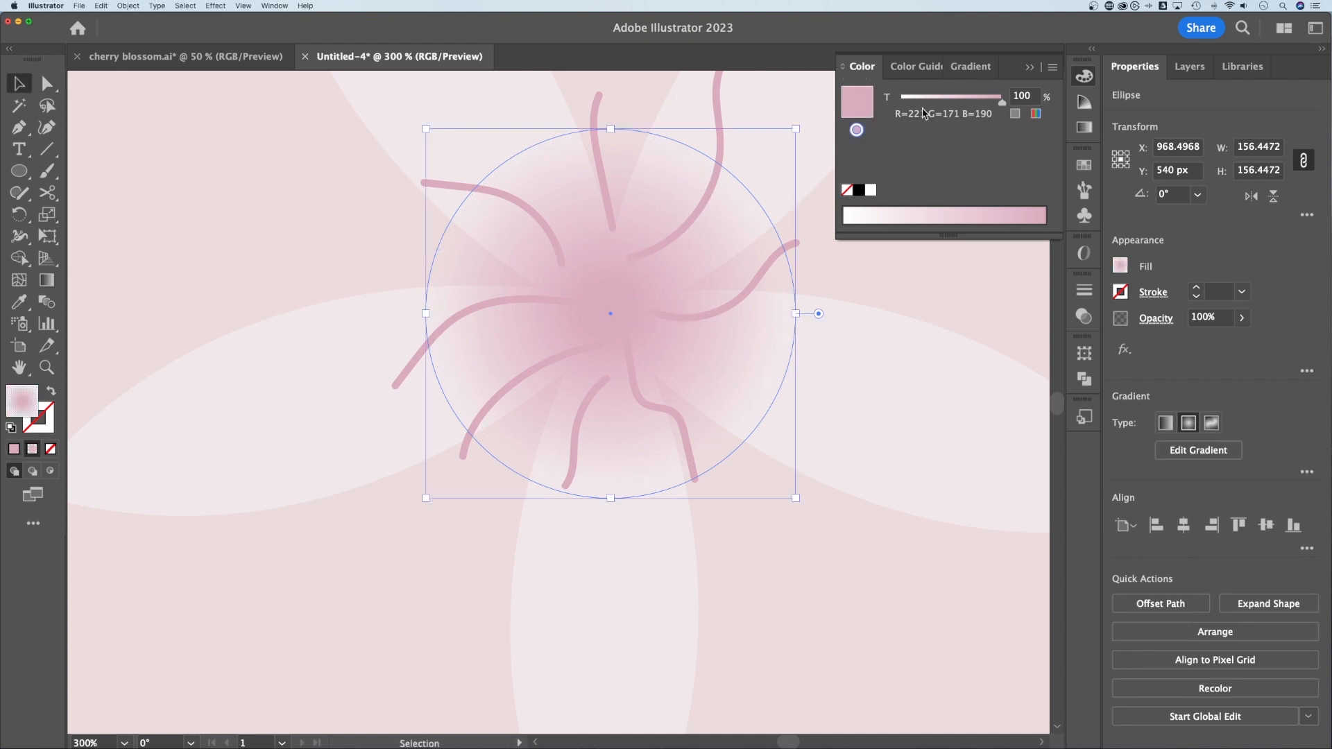
click(1030, 66)
click(967, 276)
Step: Ready the Paintbrush with no fill and the palette's light pink swatch as its stroke color
scroll(907, 301, up, 3)
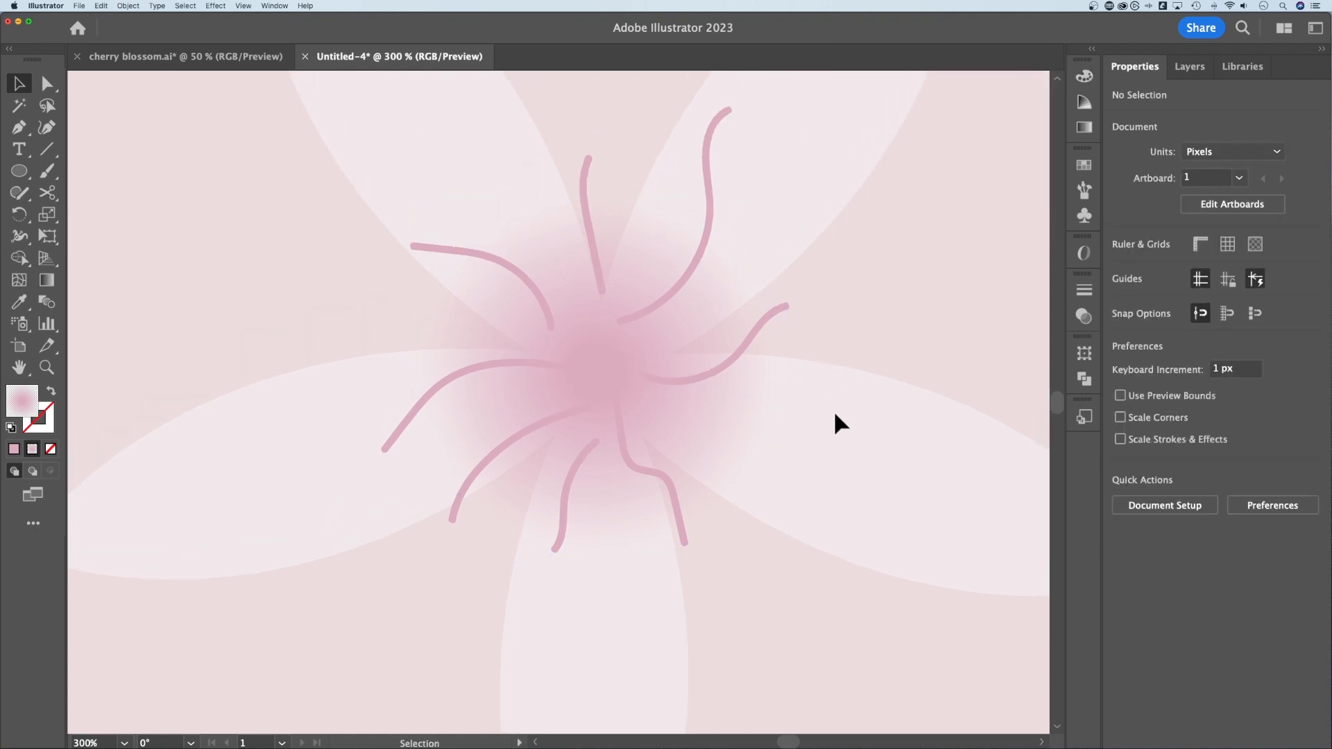
key(b)
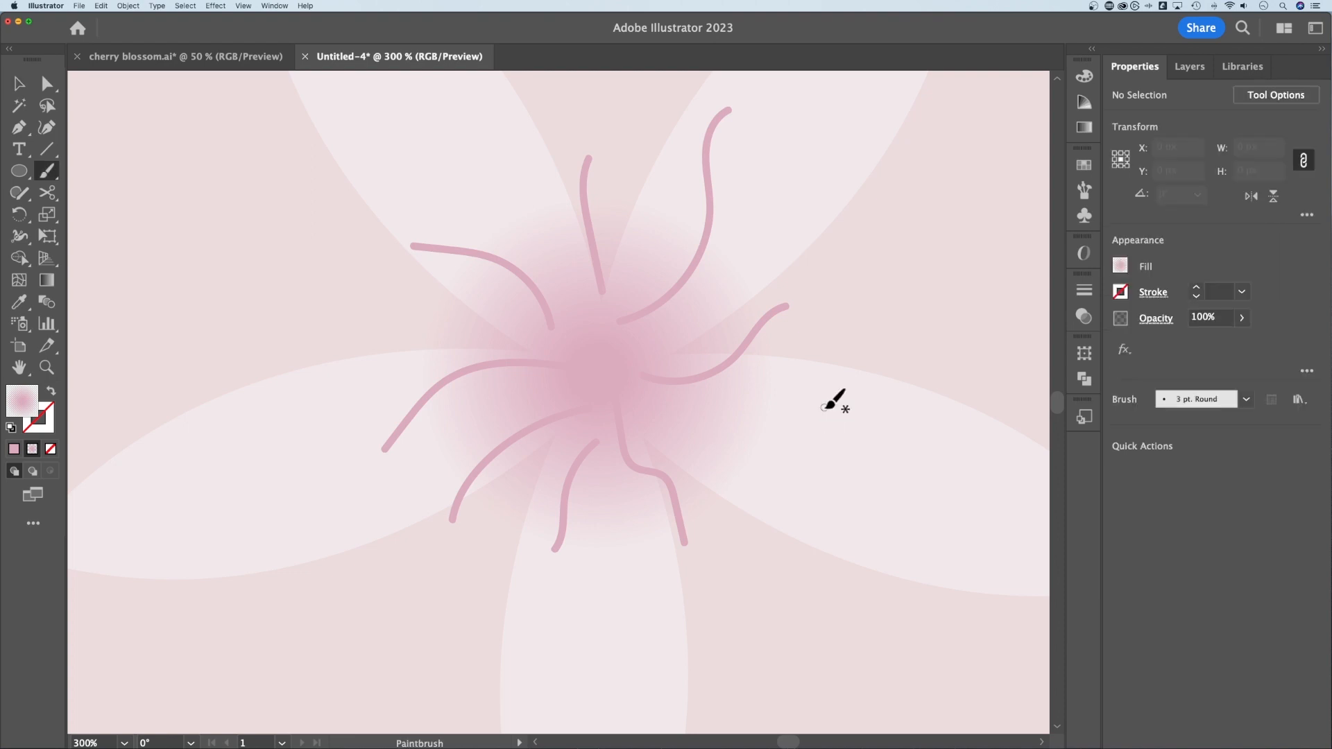
click(51, 448)
click(50, 420)
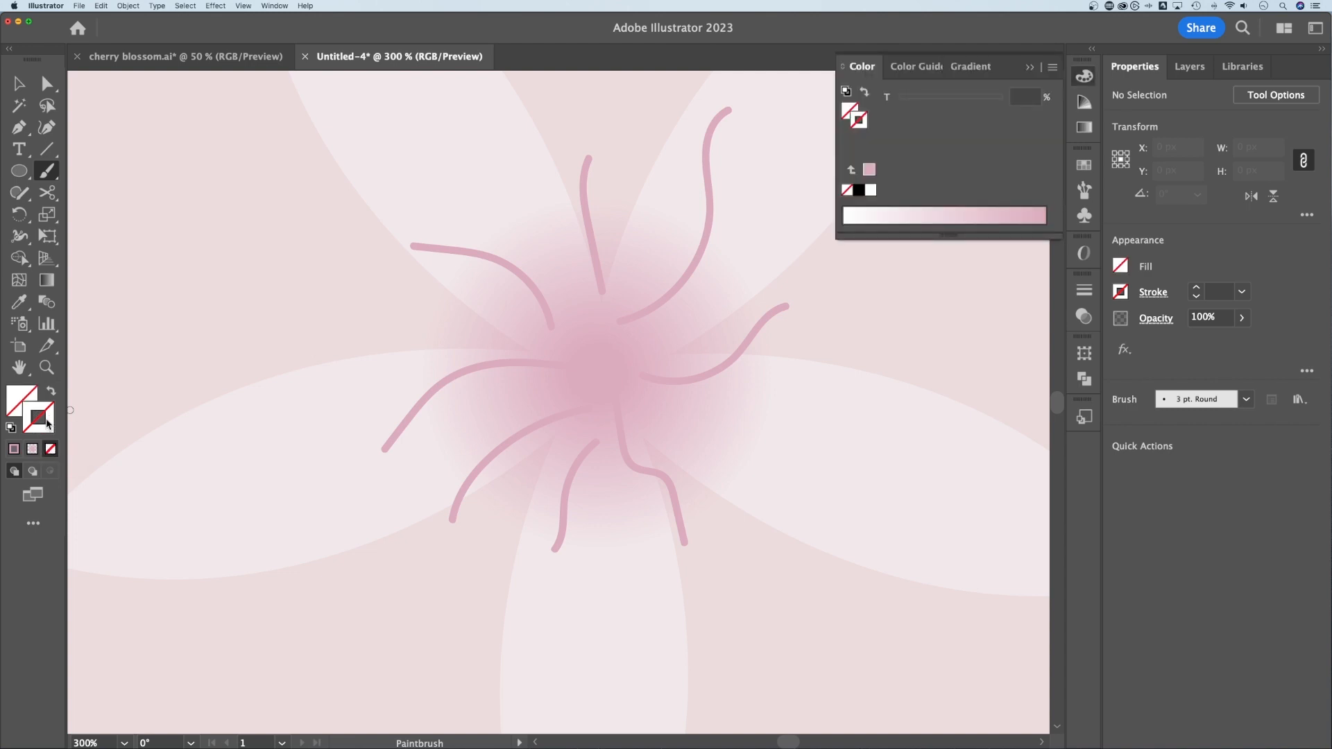
click(1084, 165)
click(894, 295)
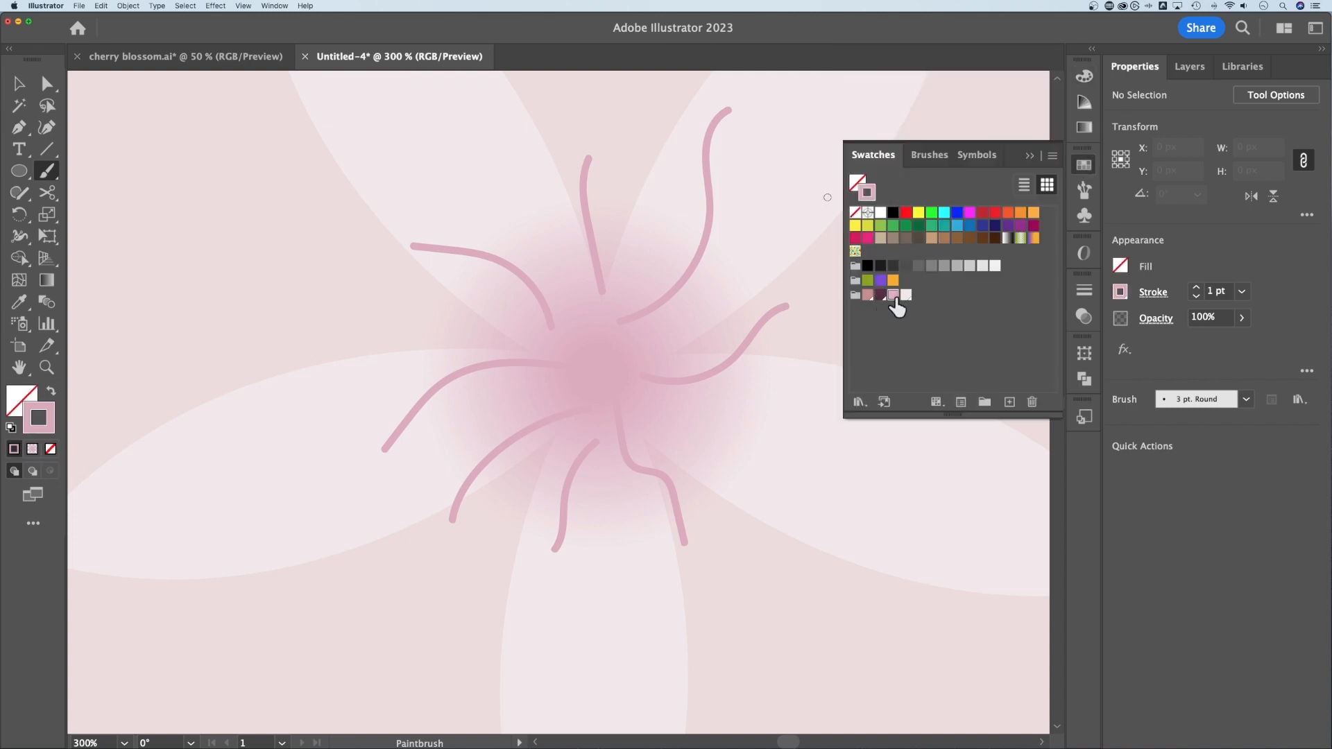
click(1030, 156)
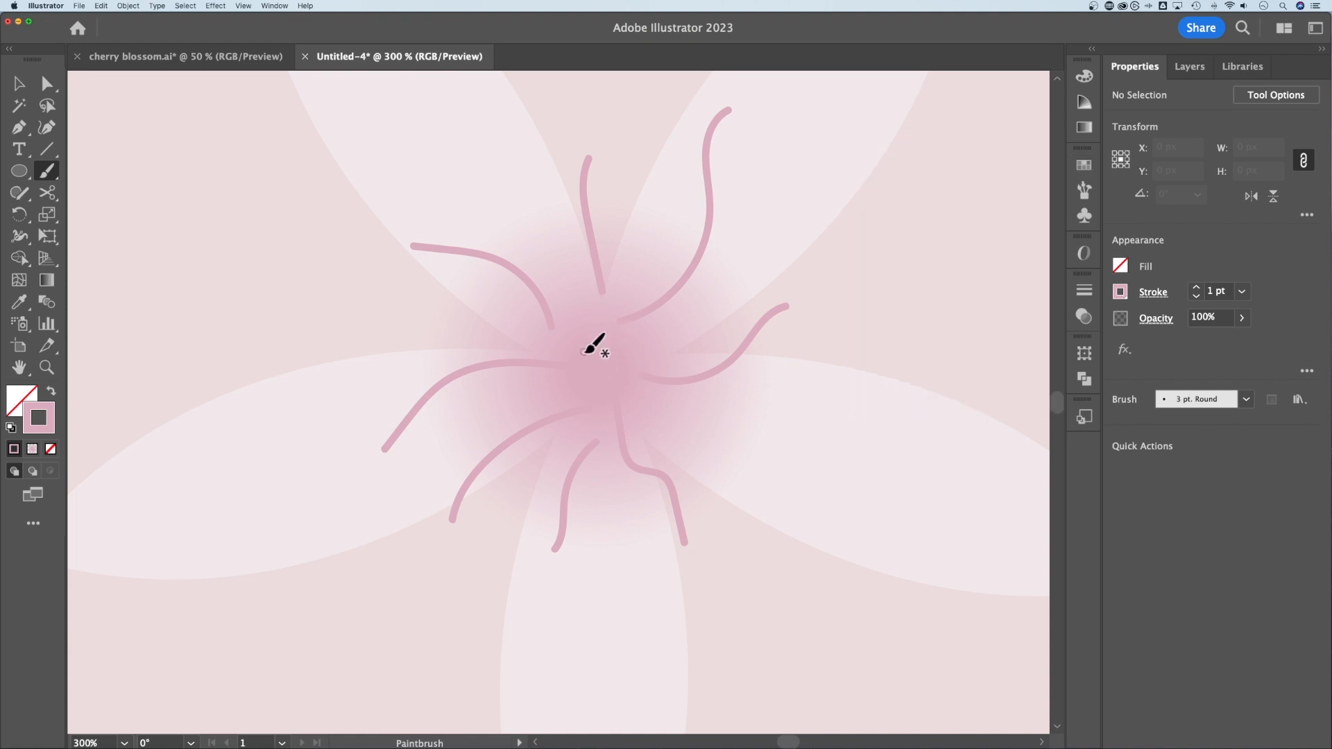
Step: Paint four short curved pink filaments close to the flower's center, between the longer ones
drag(590, 317, 553, 242)
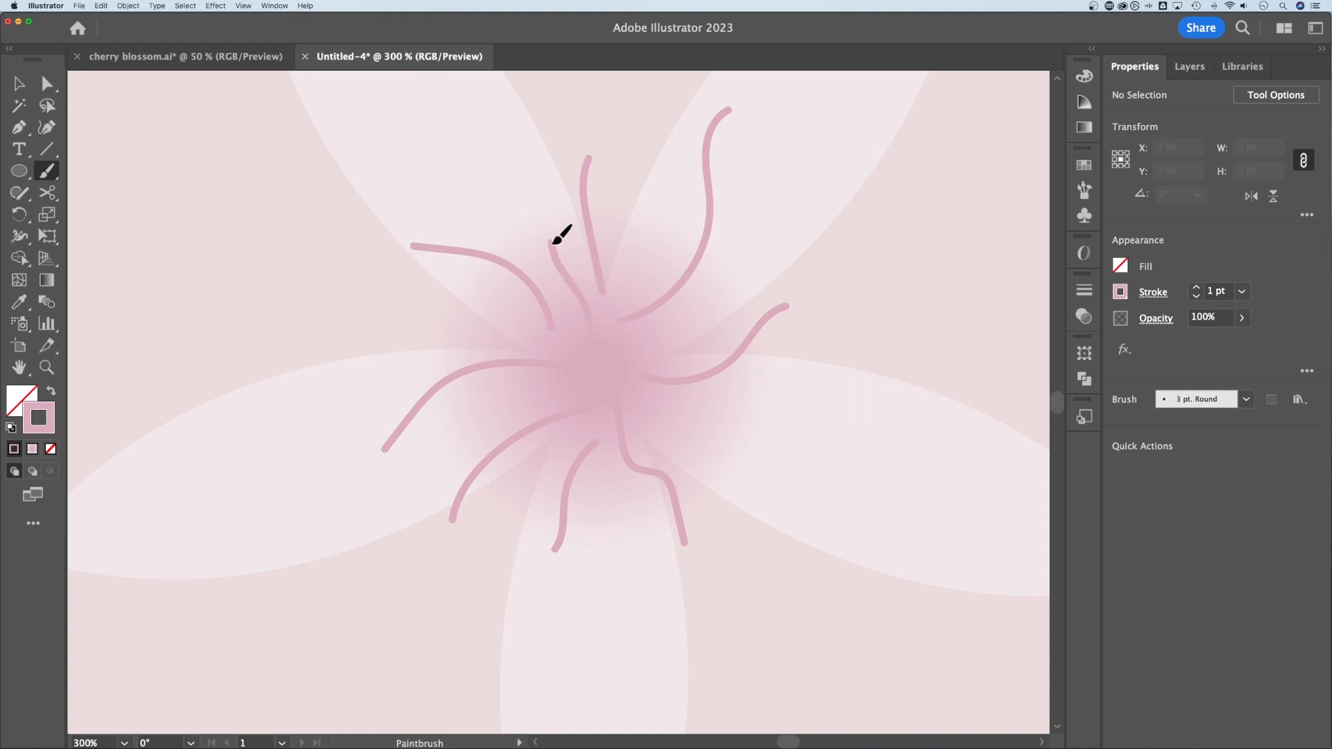
drag(503, 409, 570, 404)
drag(632, 346, 681, 335)
drag(627, 414, 680, 426)
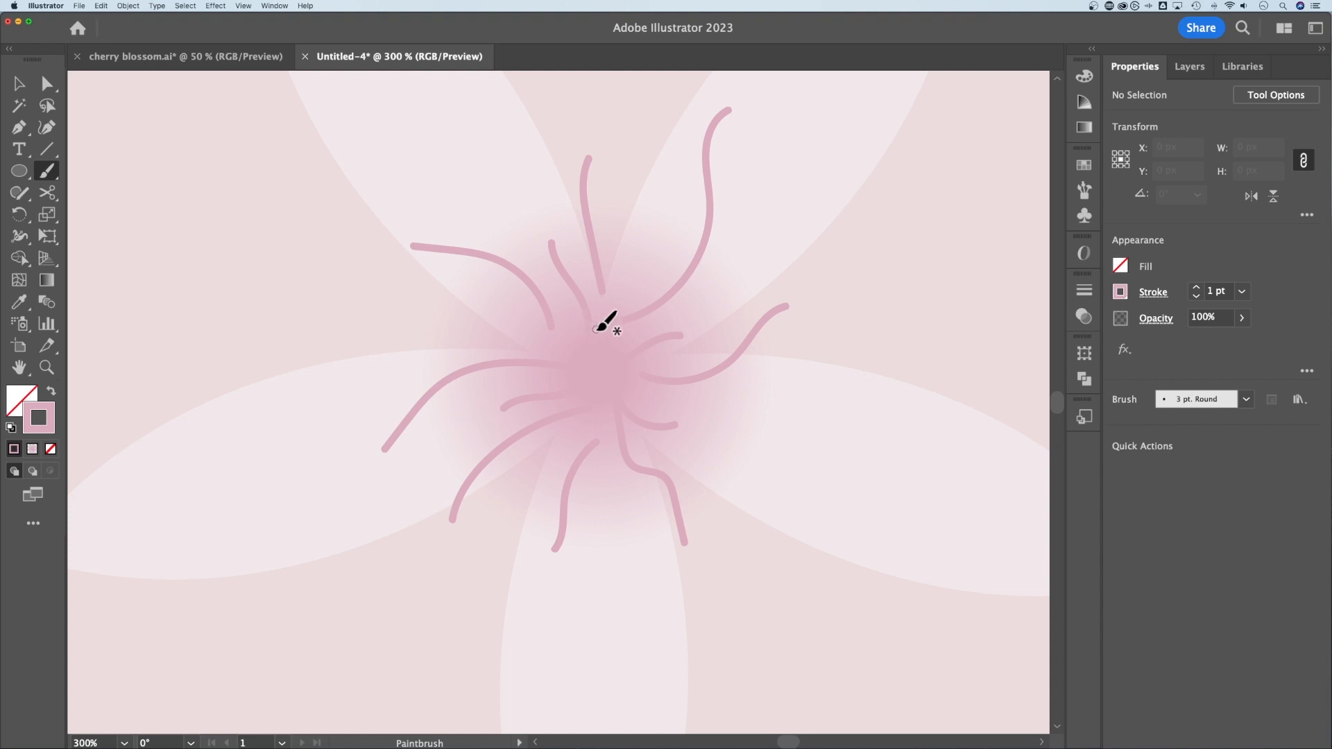
Step: Select all the filaments without the gradient circle and group them
key(v)
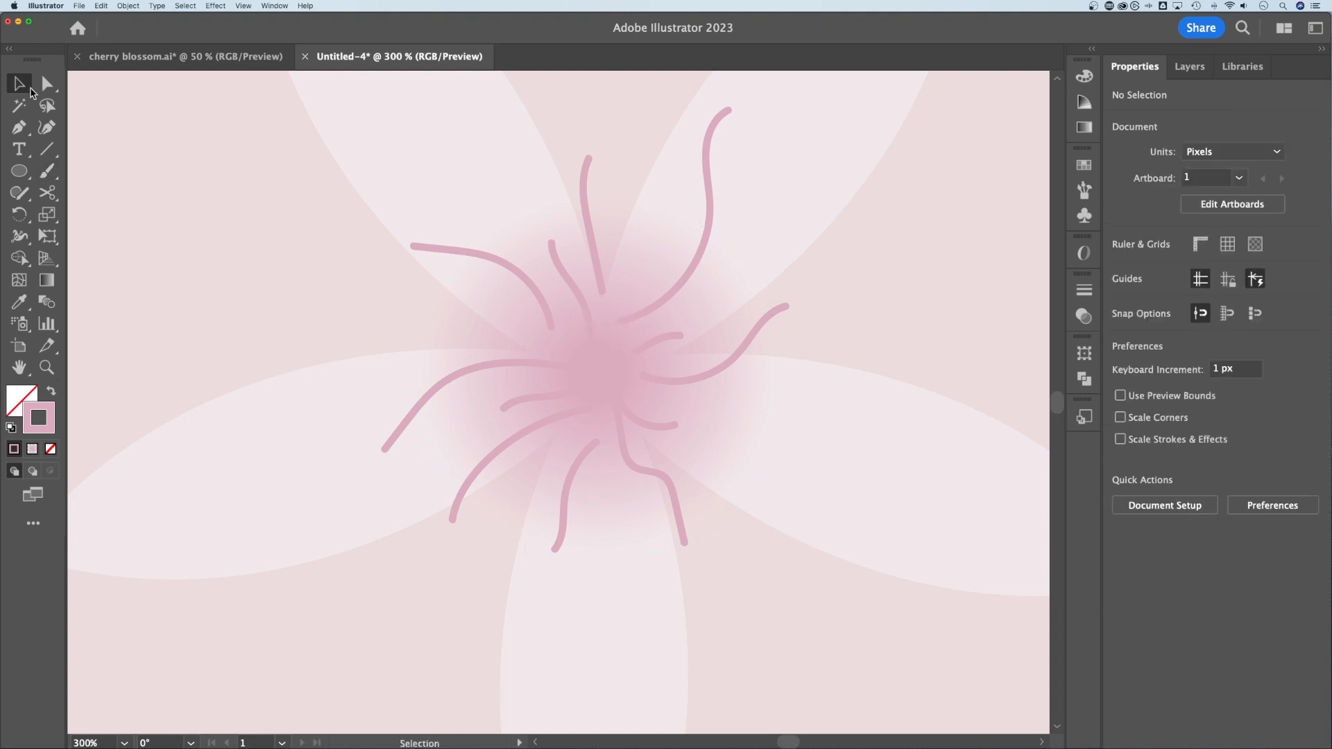
key(super+a)
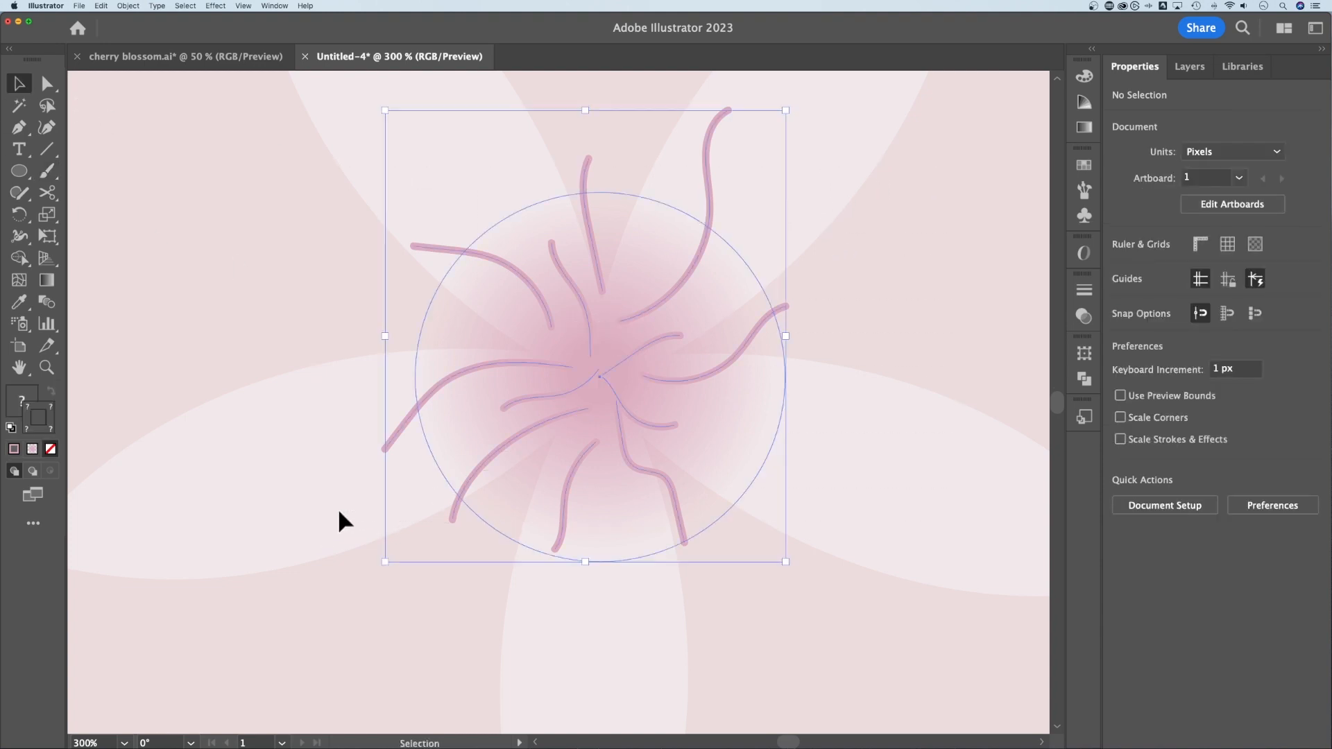
shift+click(741, 436)
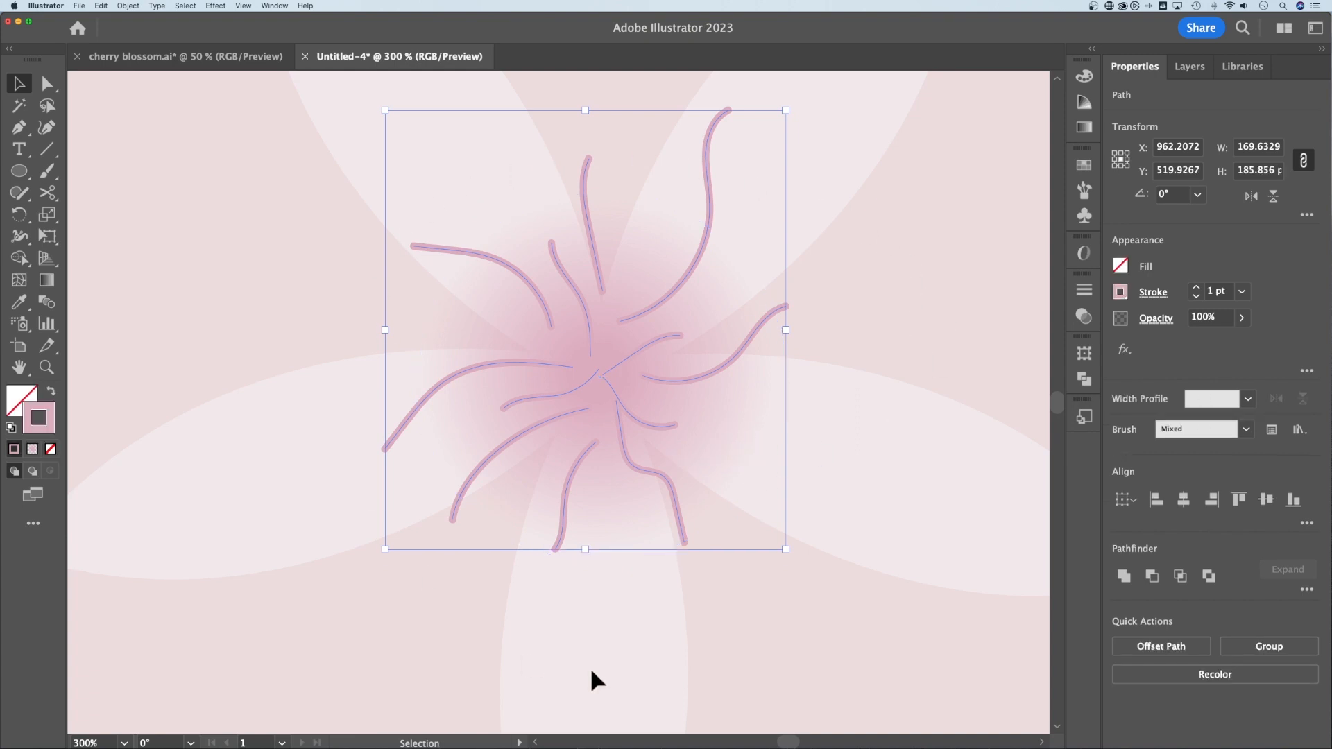
scroll(678, 252, right, 1)
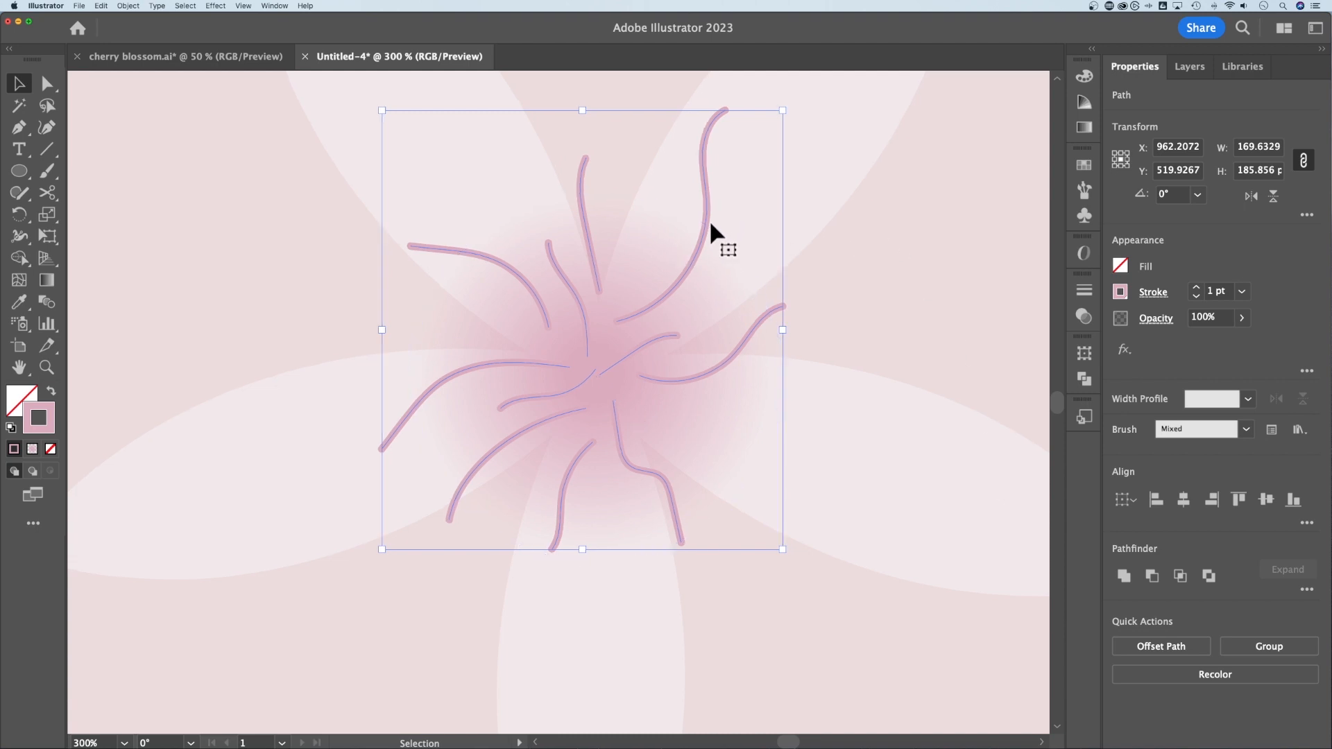
right_click(706, 221)
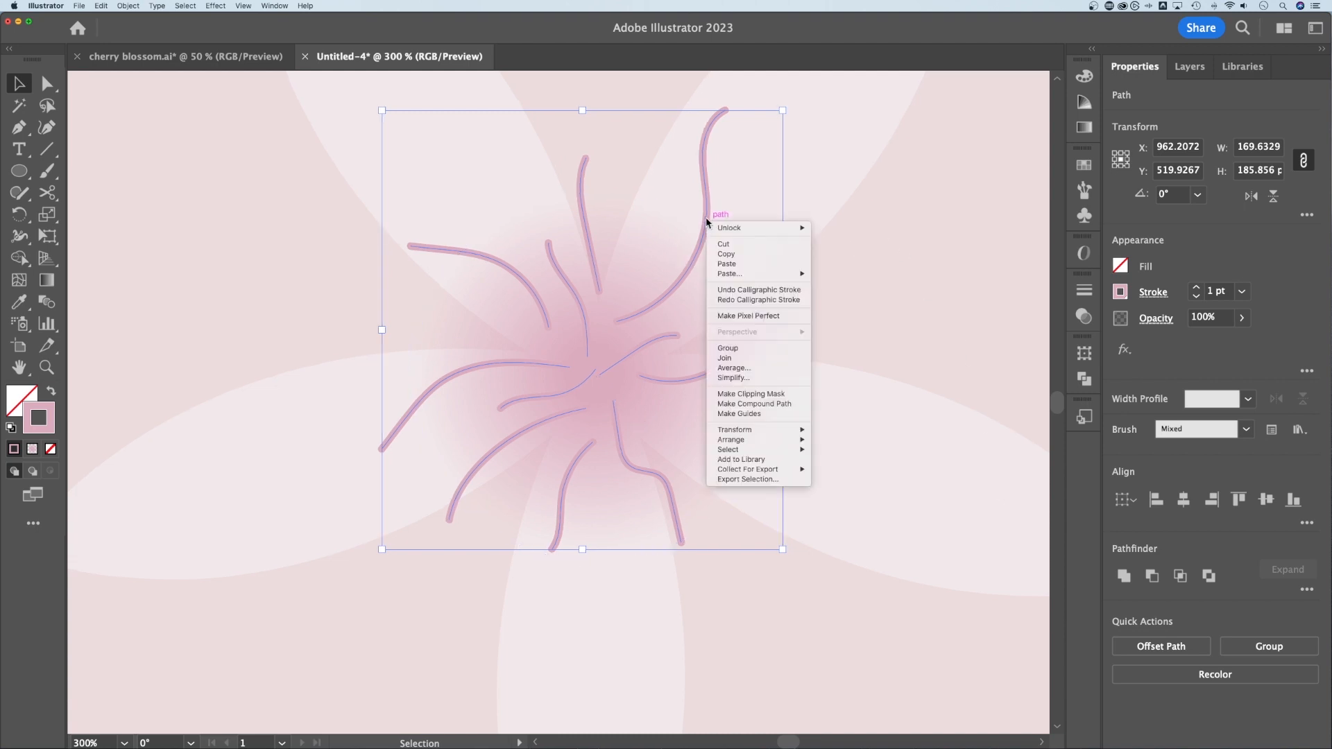
click(727, 348)
Step: Isolate the filament group, select every path in it and apply the Basic brush
double_click(772, 307)
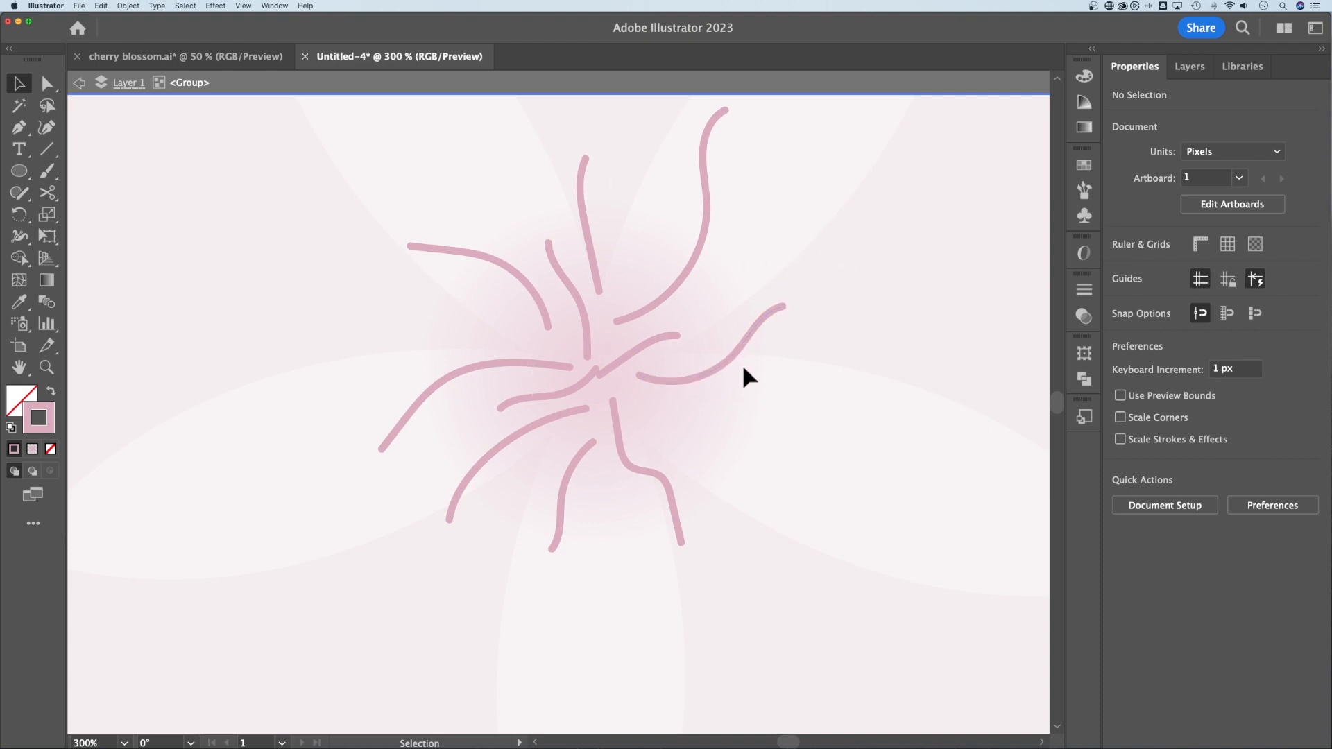
key(super+a)
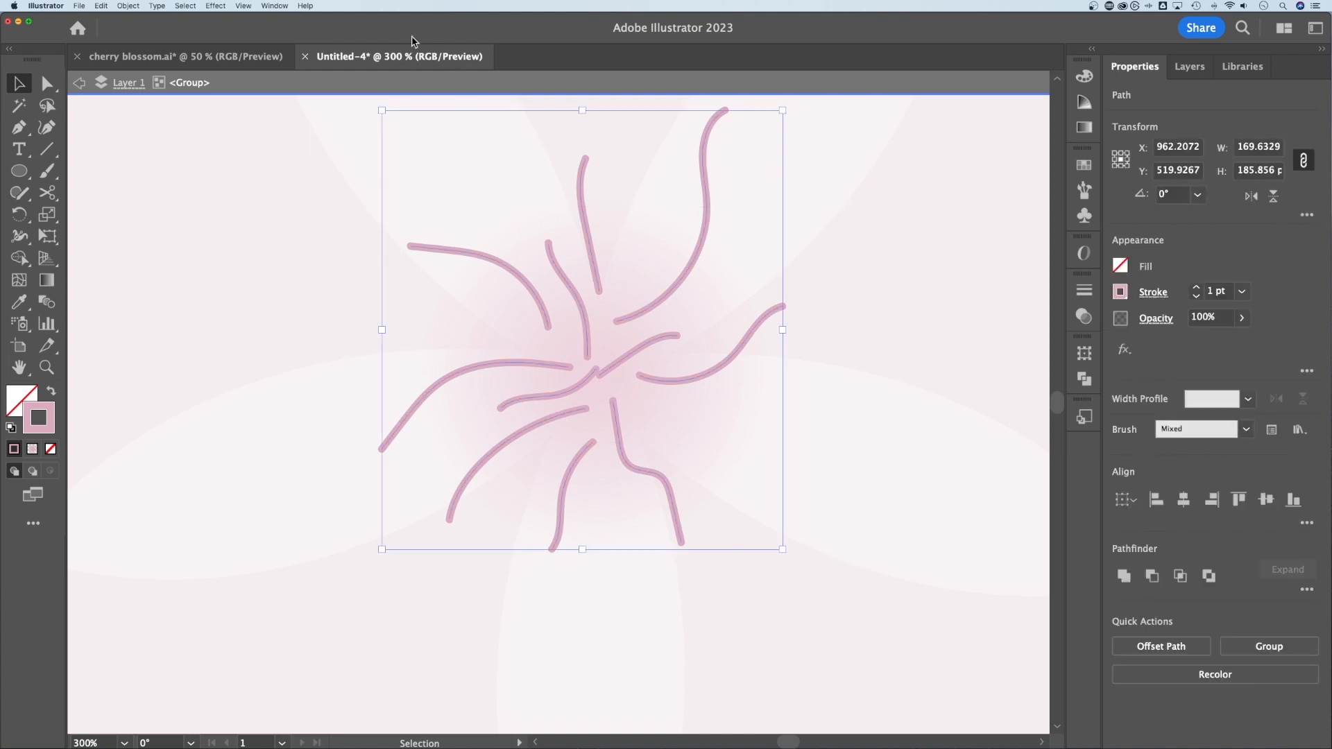
click(274, 6)
click(288, 202)
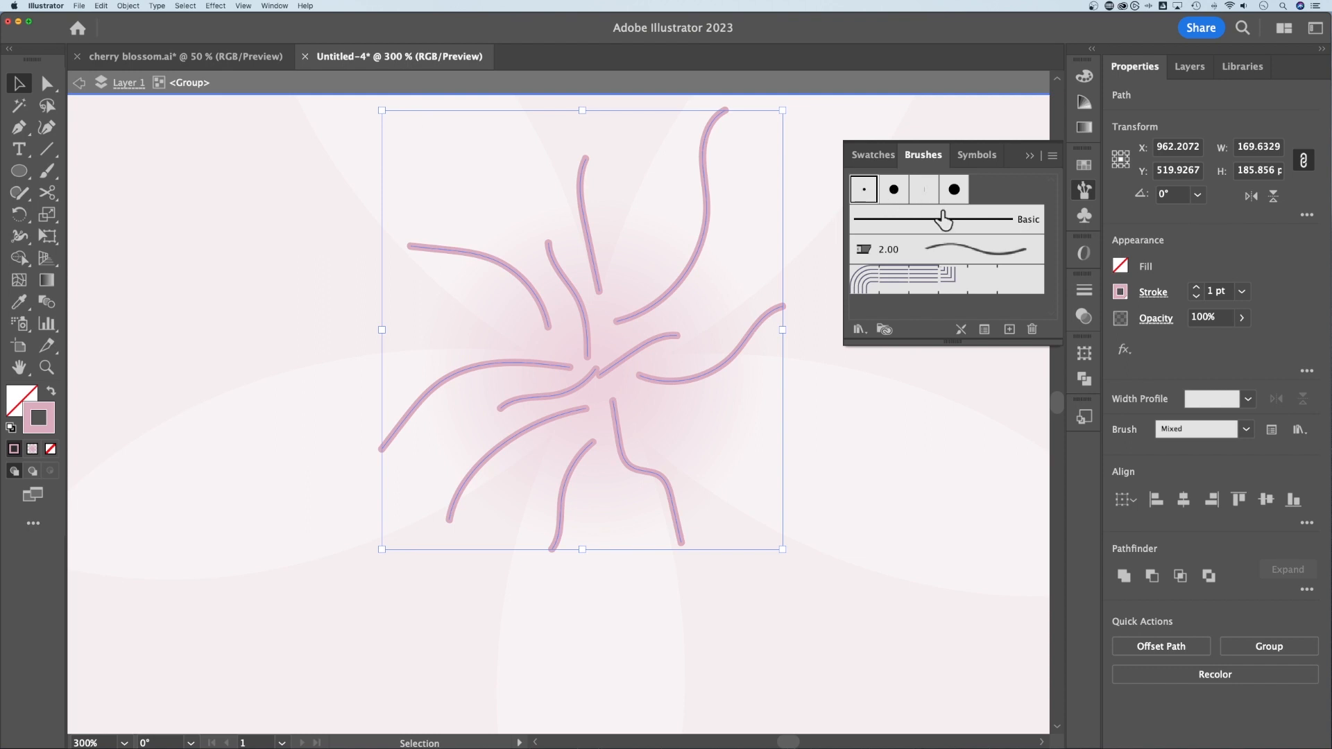
click(1015, 224)
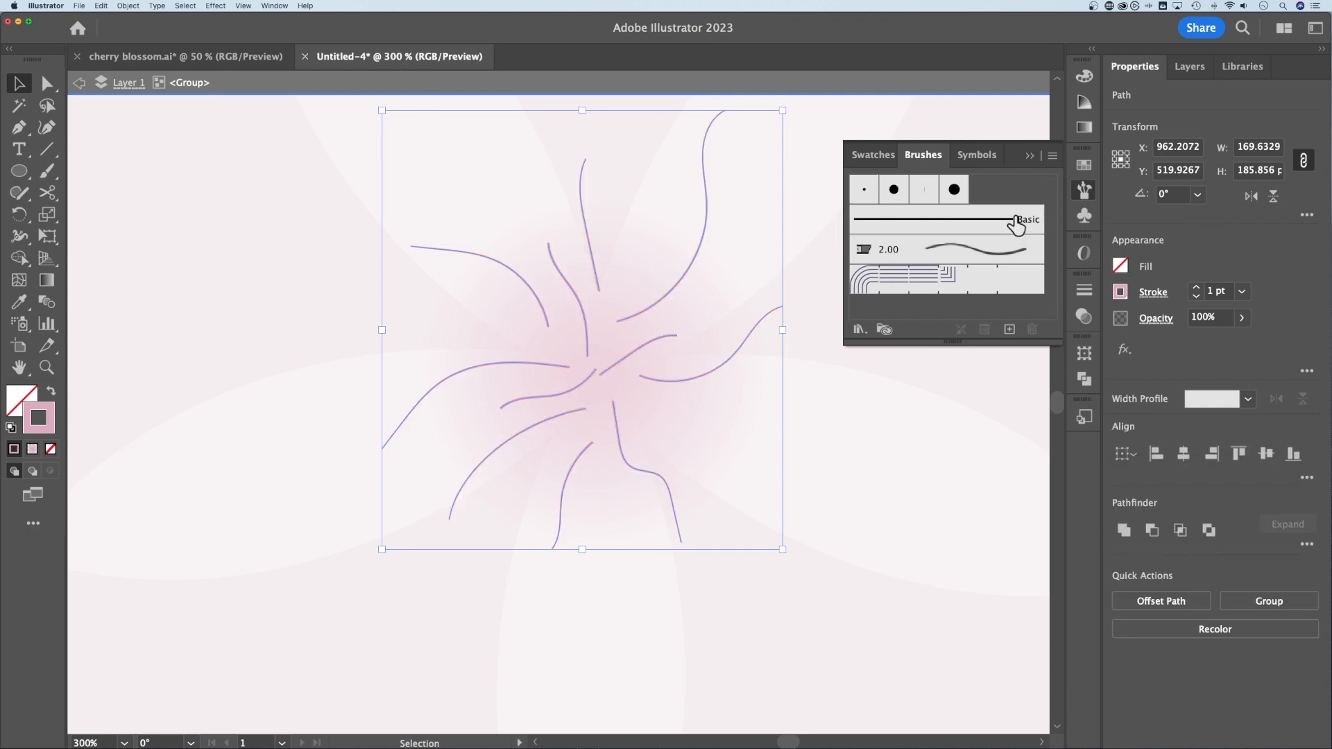
click(1030, 157)
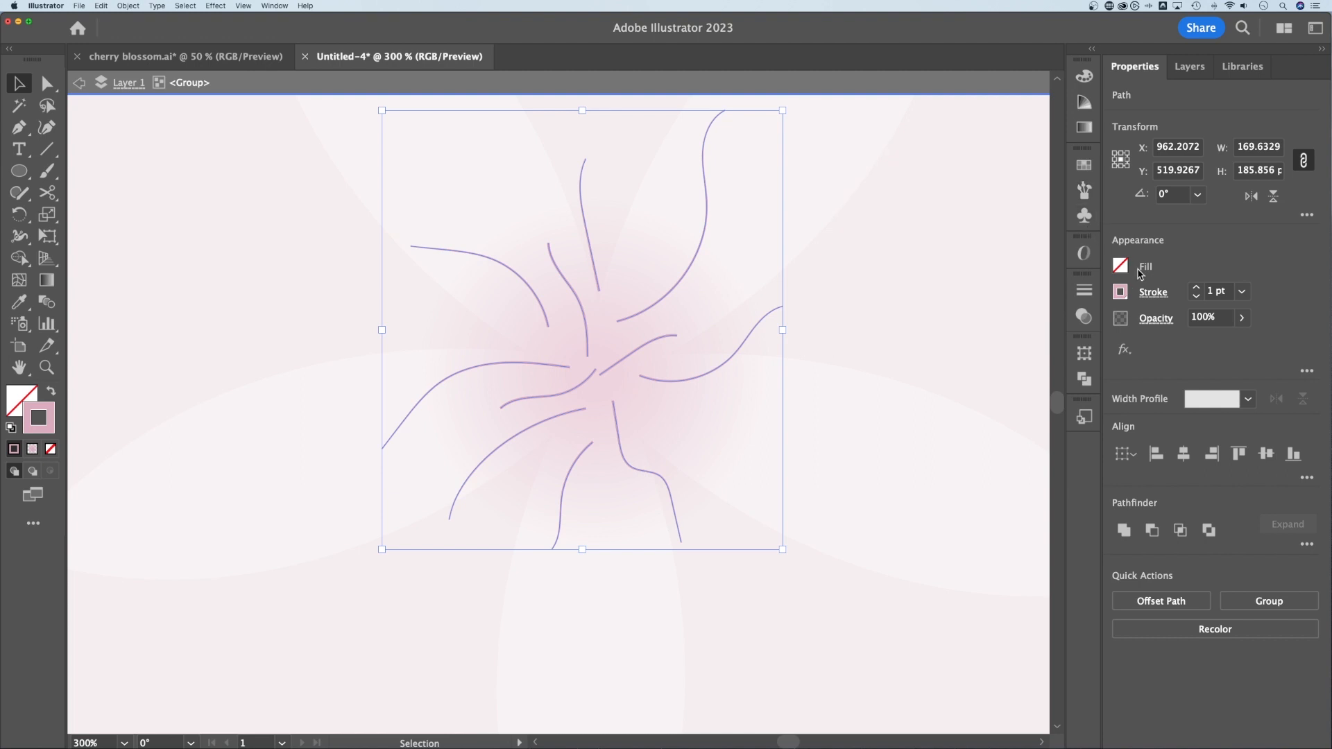
Step: Set the filaments' stroke weight to 6 pt
click(1155, 294)
click(1076, 315)
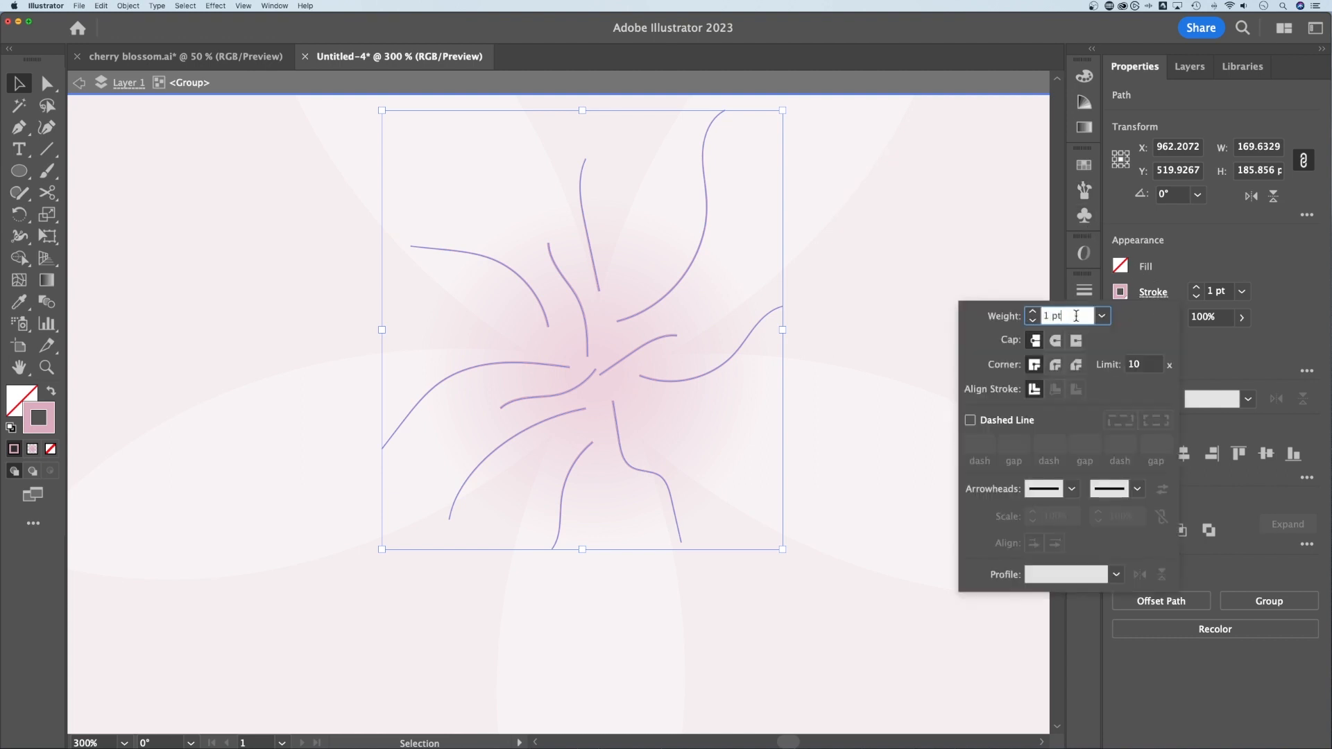
key(Up)
key(Up)
key(Up)
key(Up)
key(Up)
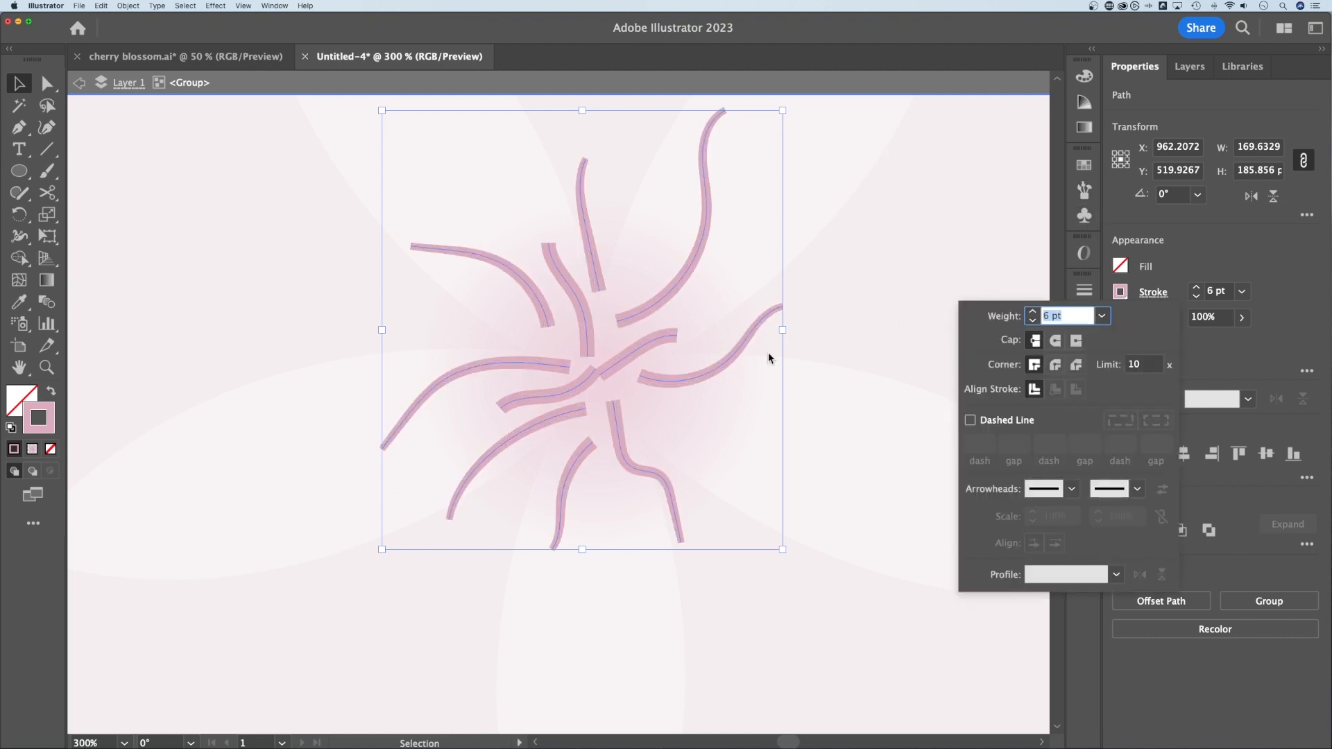
Step: Apply the blunt tapered width profile to the filaments, with the wide ends toward the flower's center
click(1116, 574)
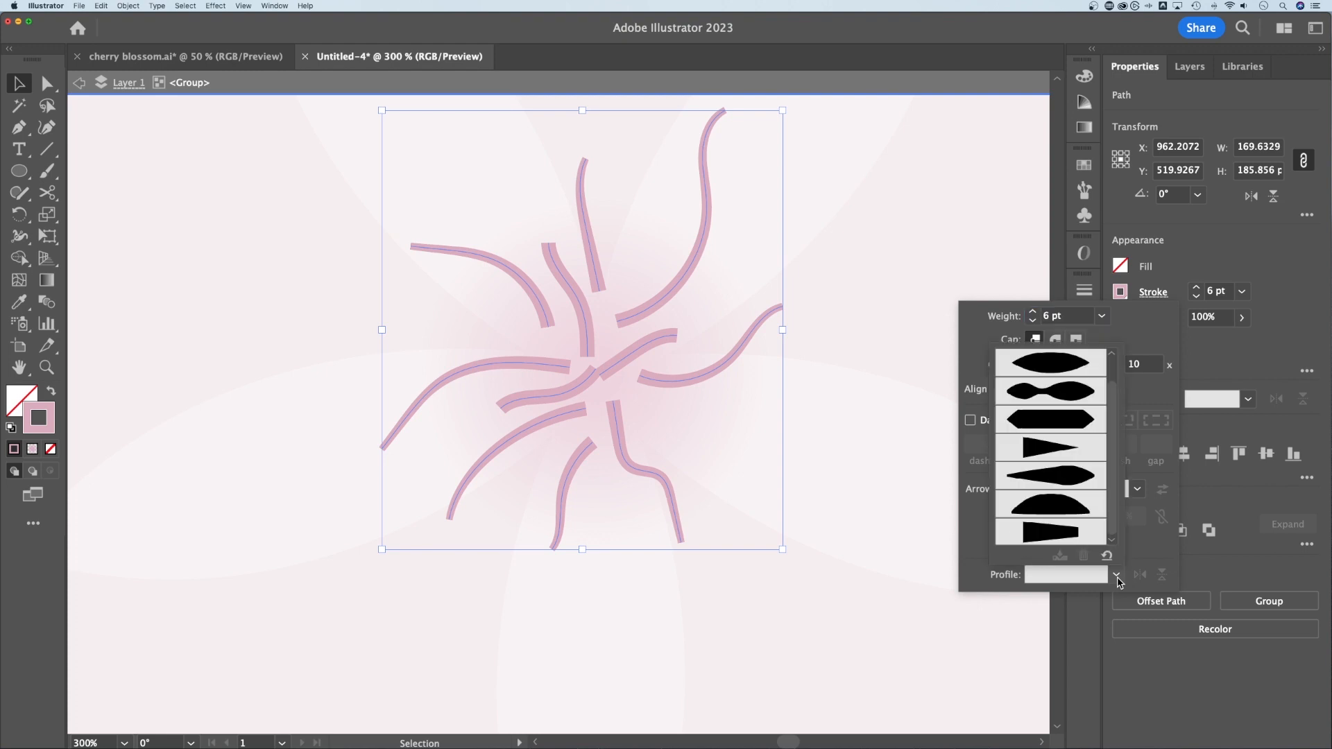
click(1036, 532)
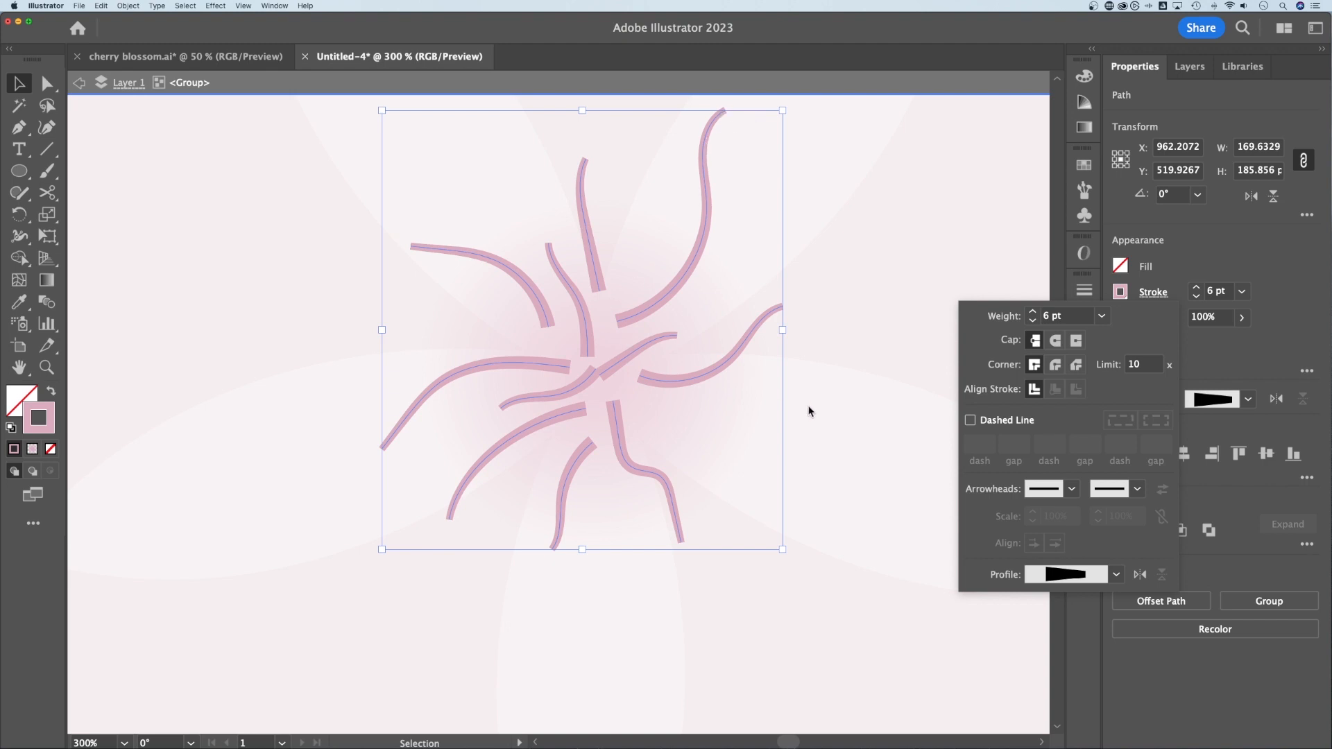
click(1140, 576)
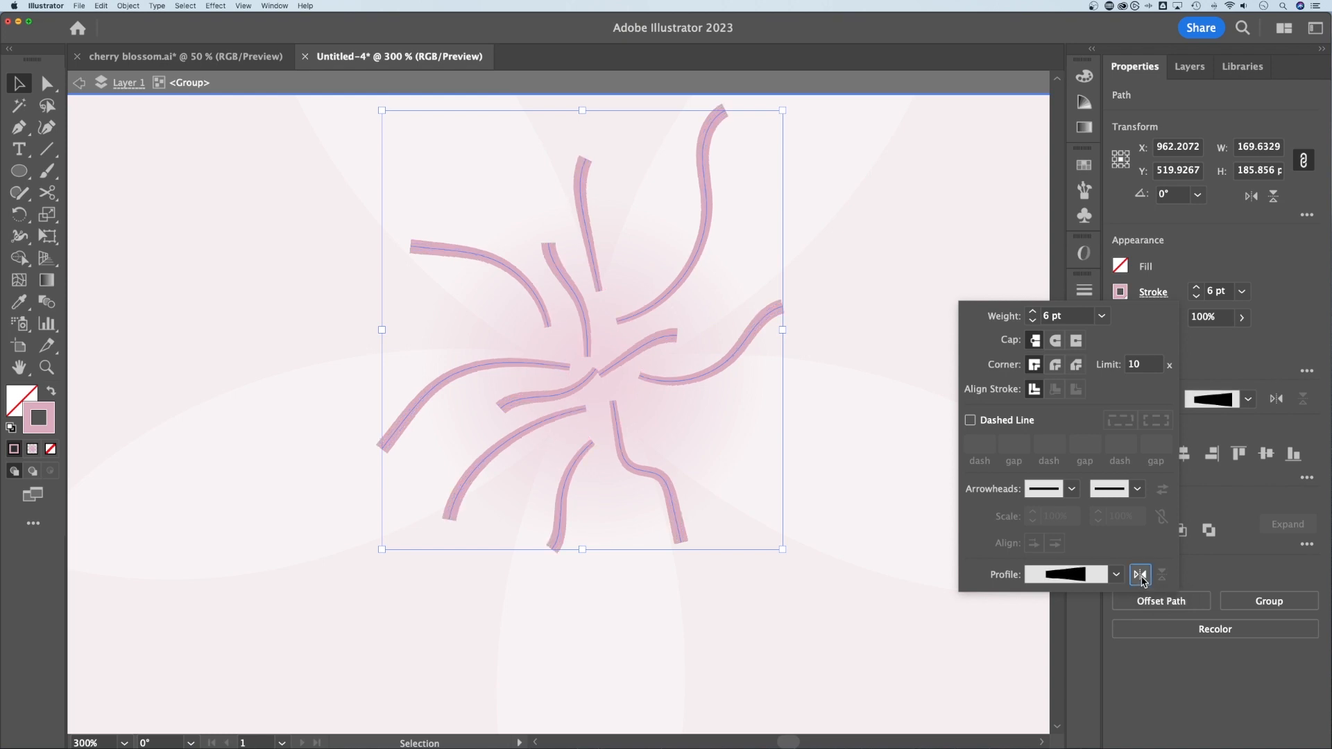
click(1142, 577)
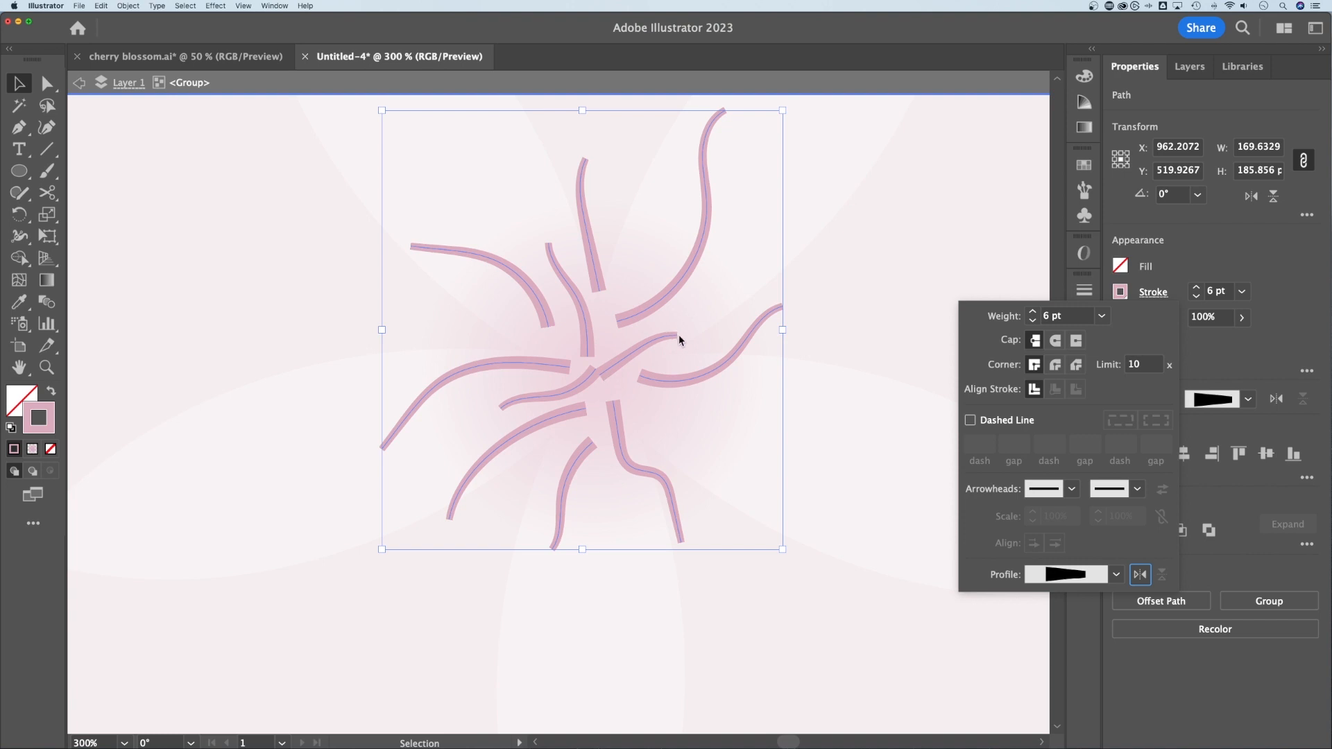
Step: Give the filaments round caps and an 8 pt stroke weight, and leave the group's isolation mode
click(1055, 341)
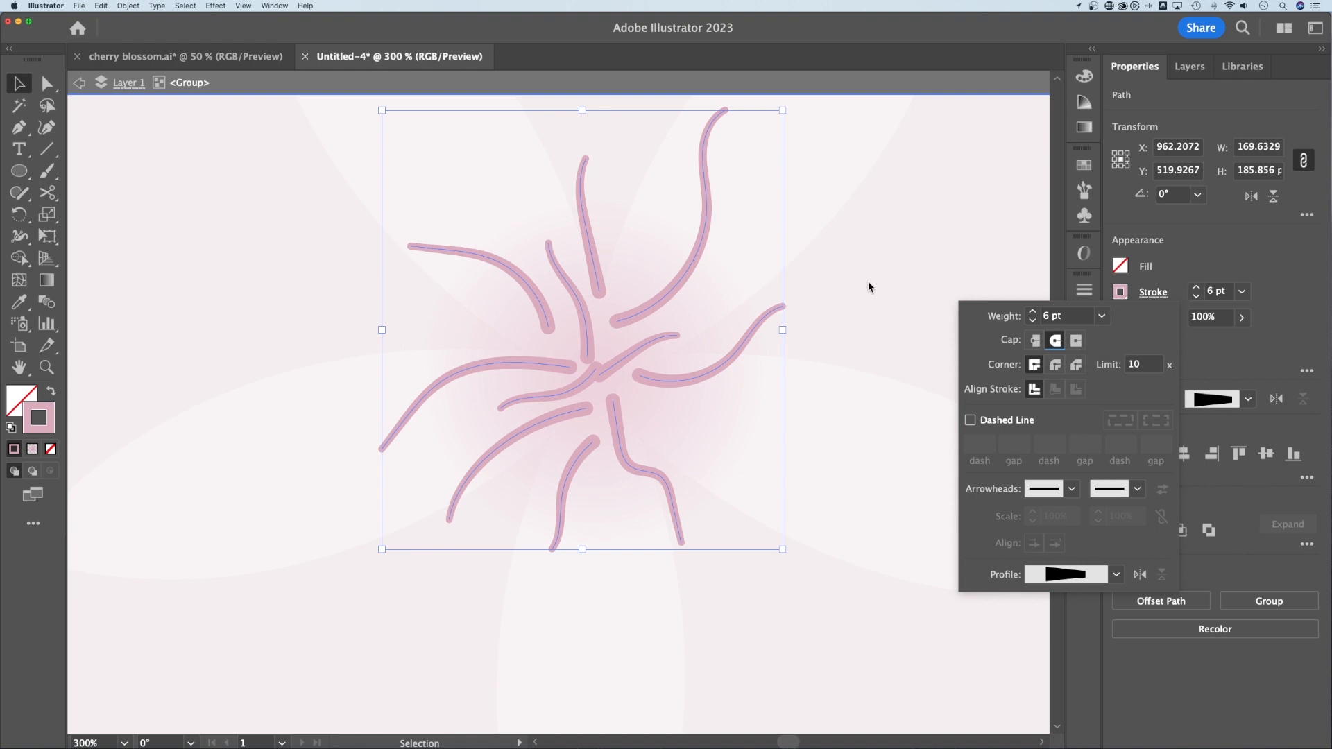
click(1064, 316)
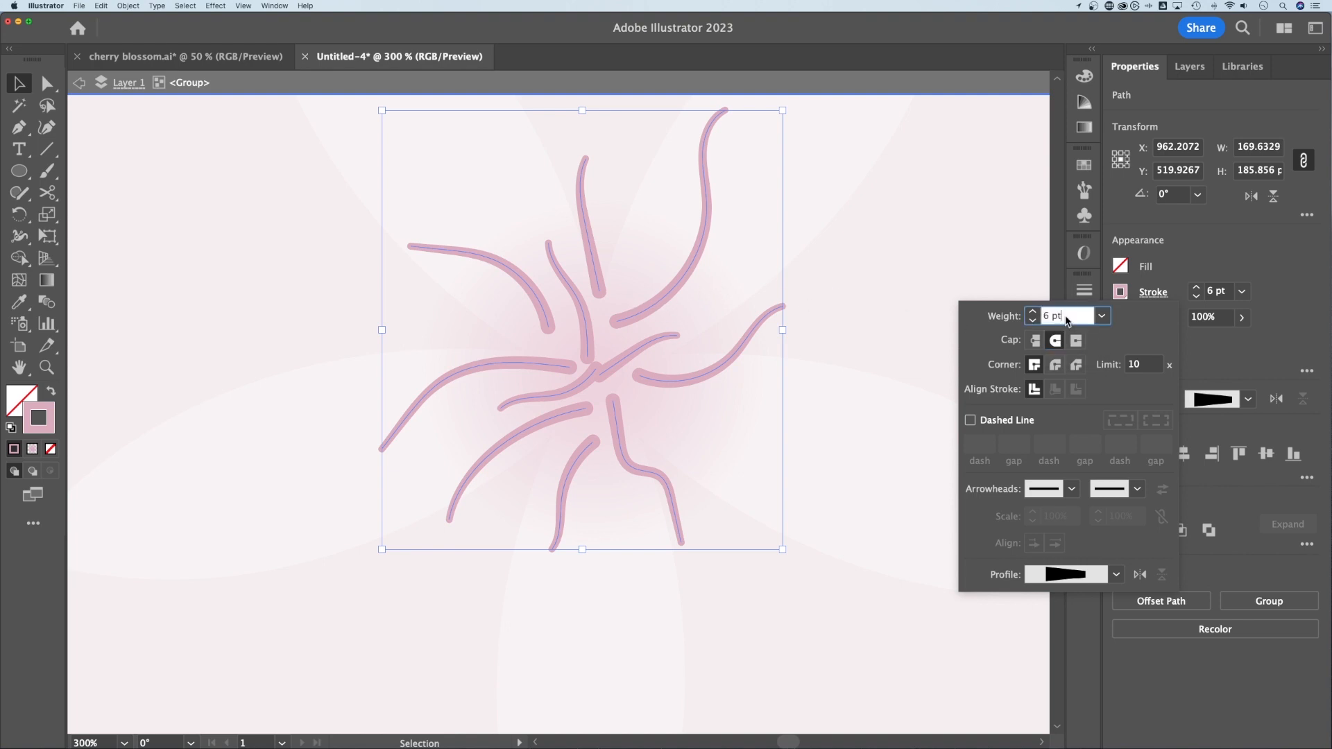
key(Up)
key(Up)
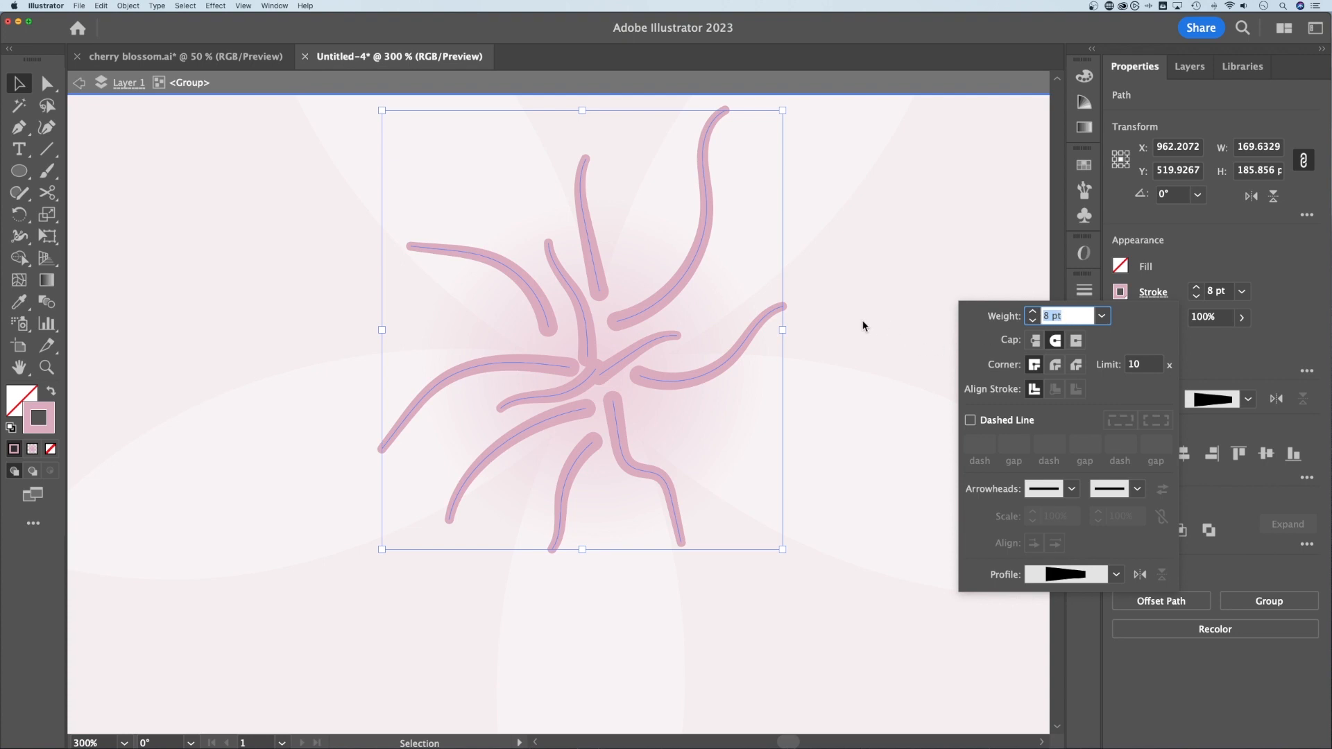
click(880, 313)
click(892, 313)
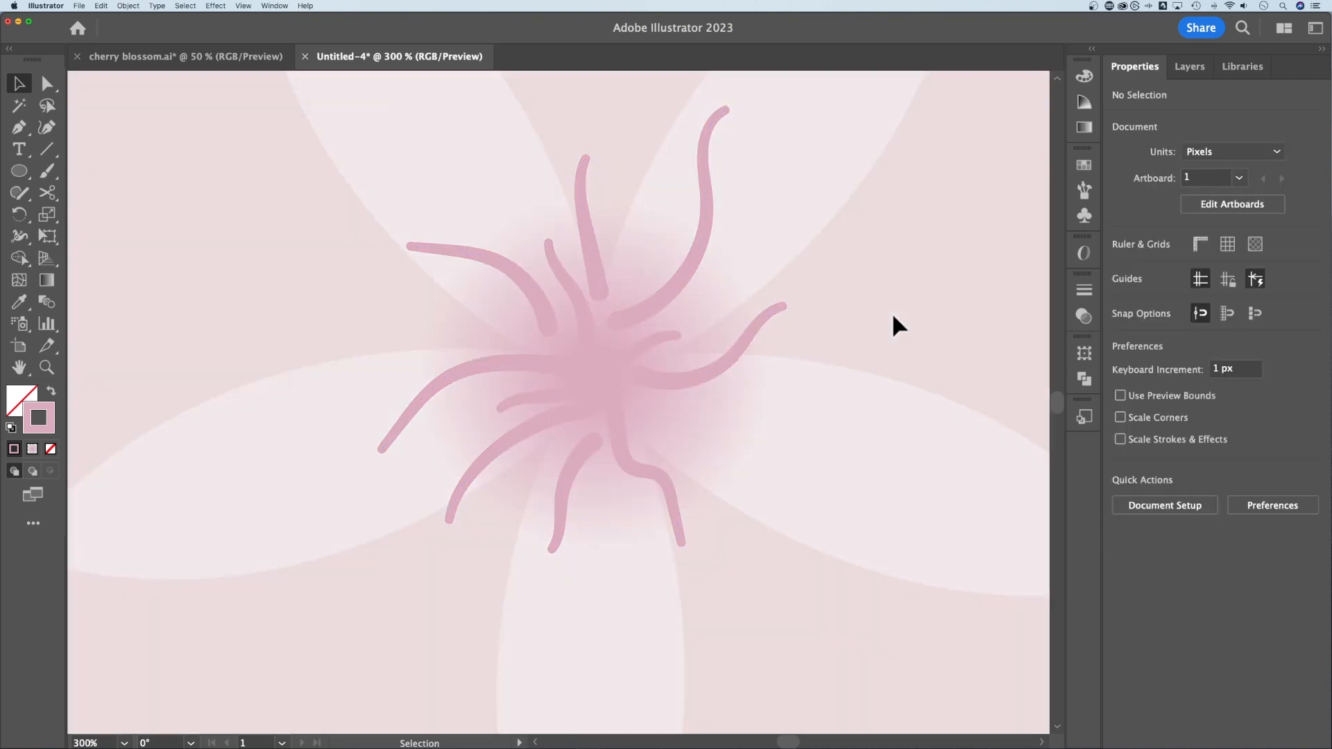
key(super+0)
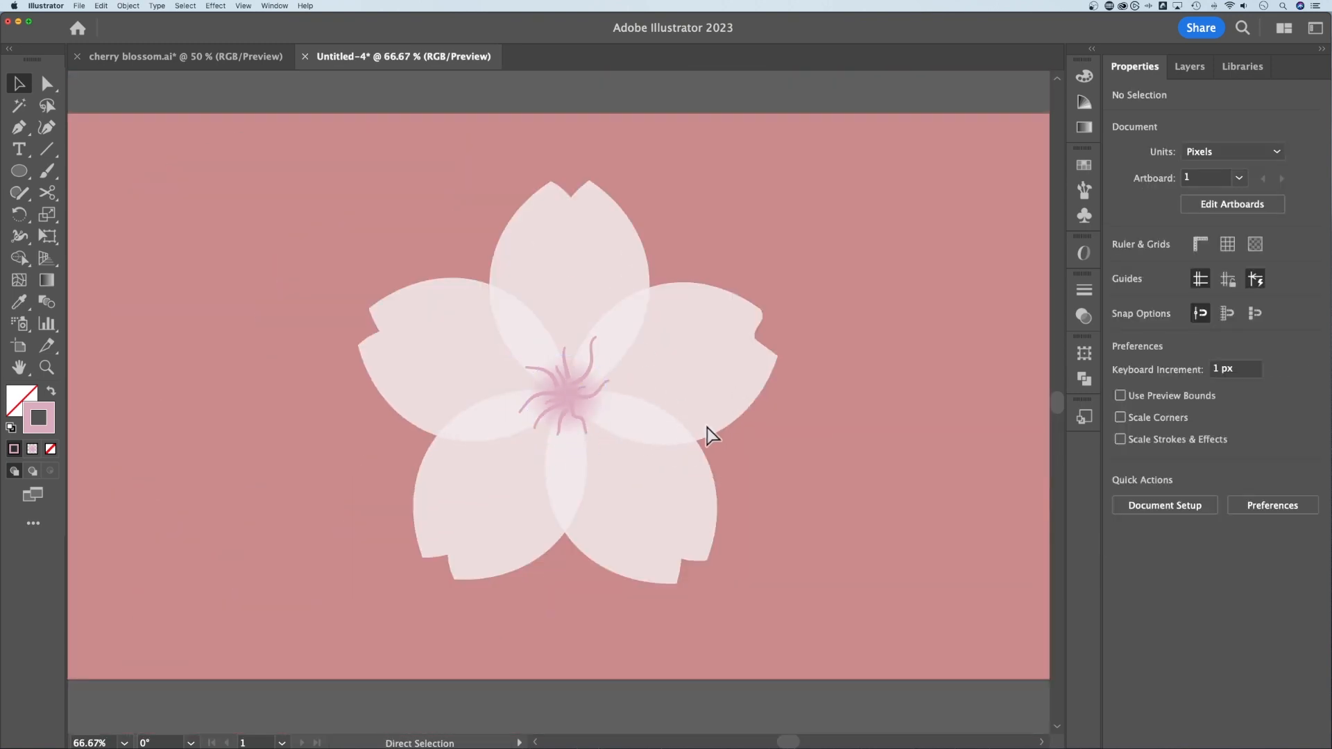
key(super+equal)
key(super+equal)
key(super+equal)
key(super+equal)
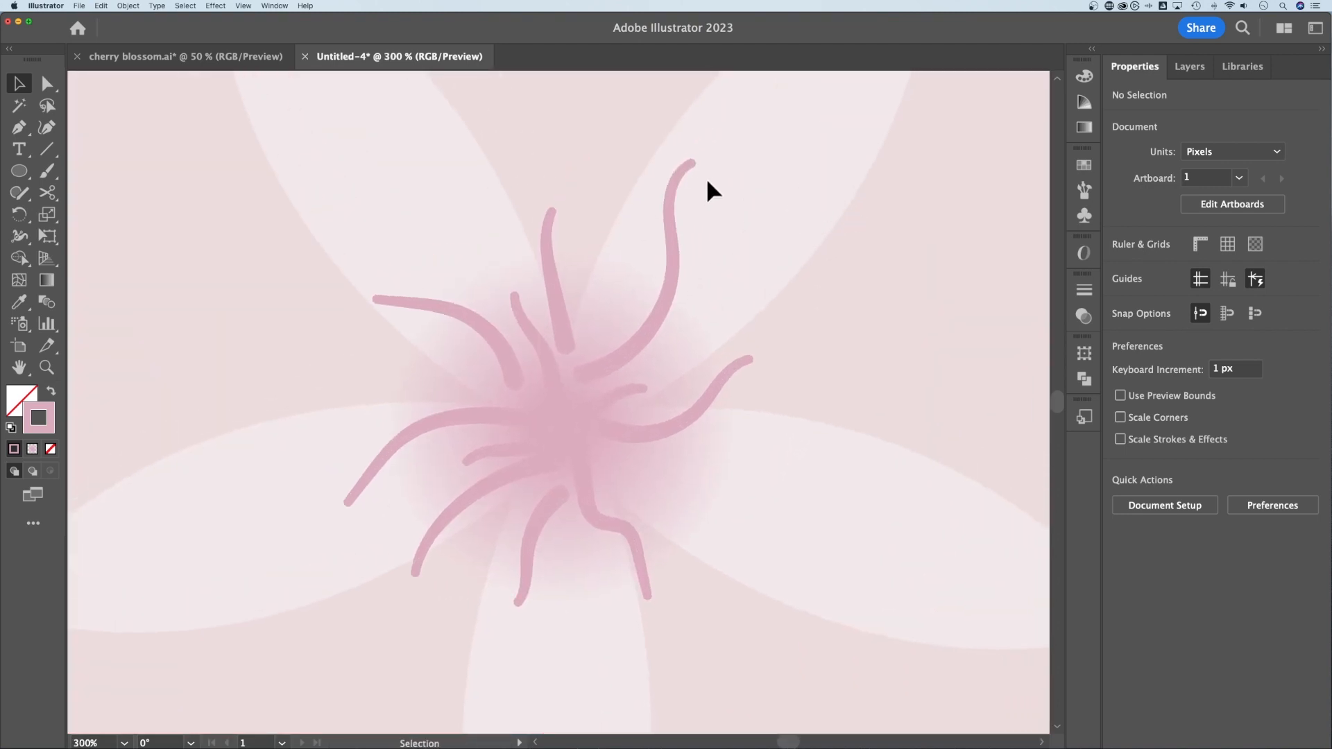
Step: Draw a circle about 19 px wide, centered on the tip of the longest upper filament, with the palette's dark plum fill and no stroke
click(21, 172)
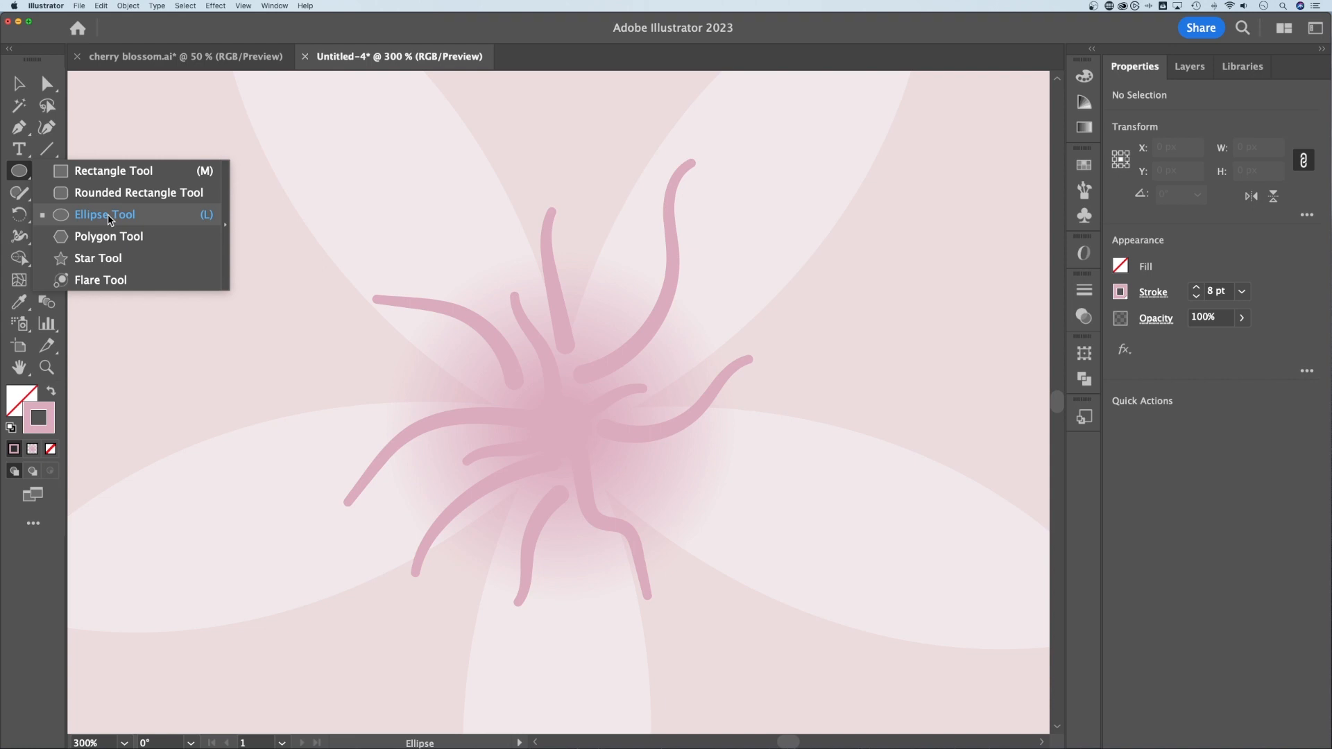
click(107, 216)
click(51, 391)
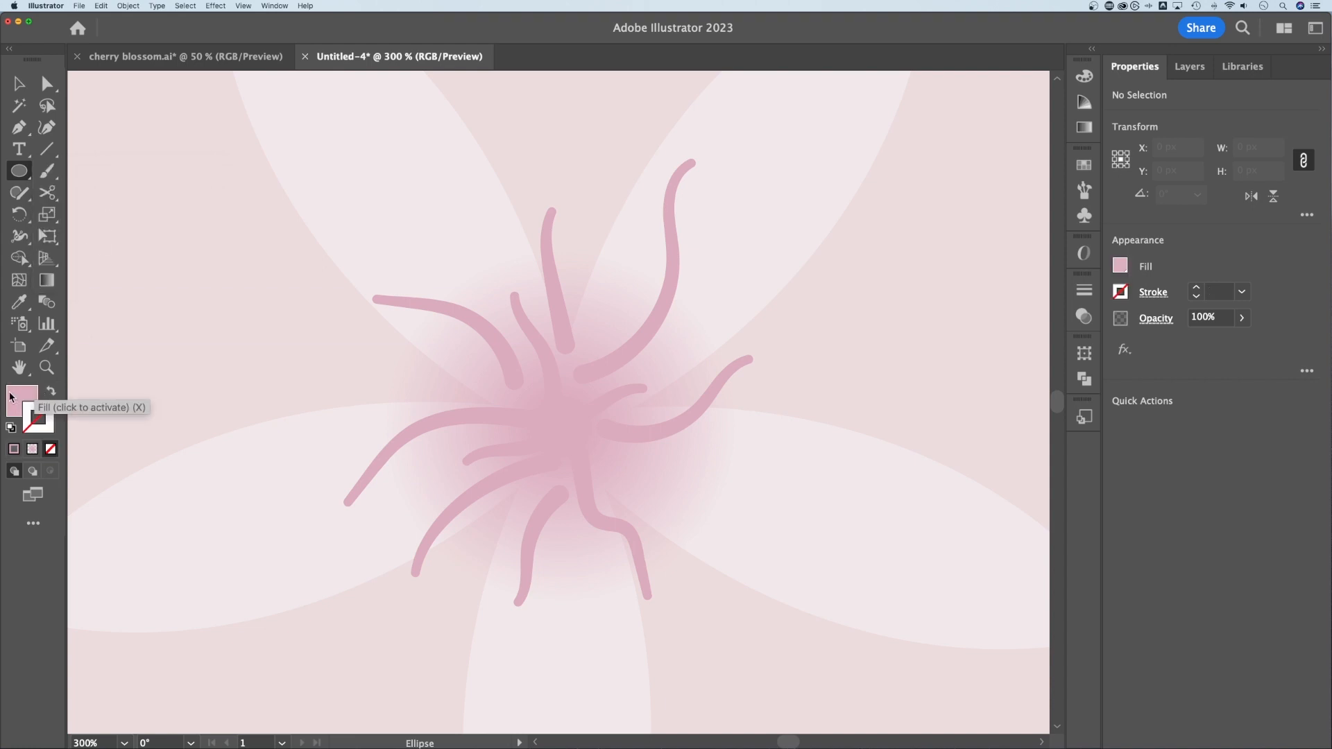
click(17, 396)
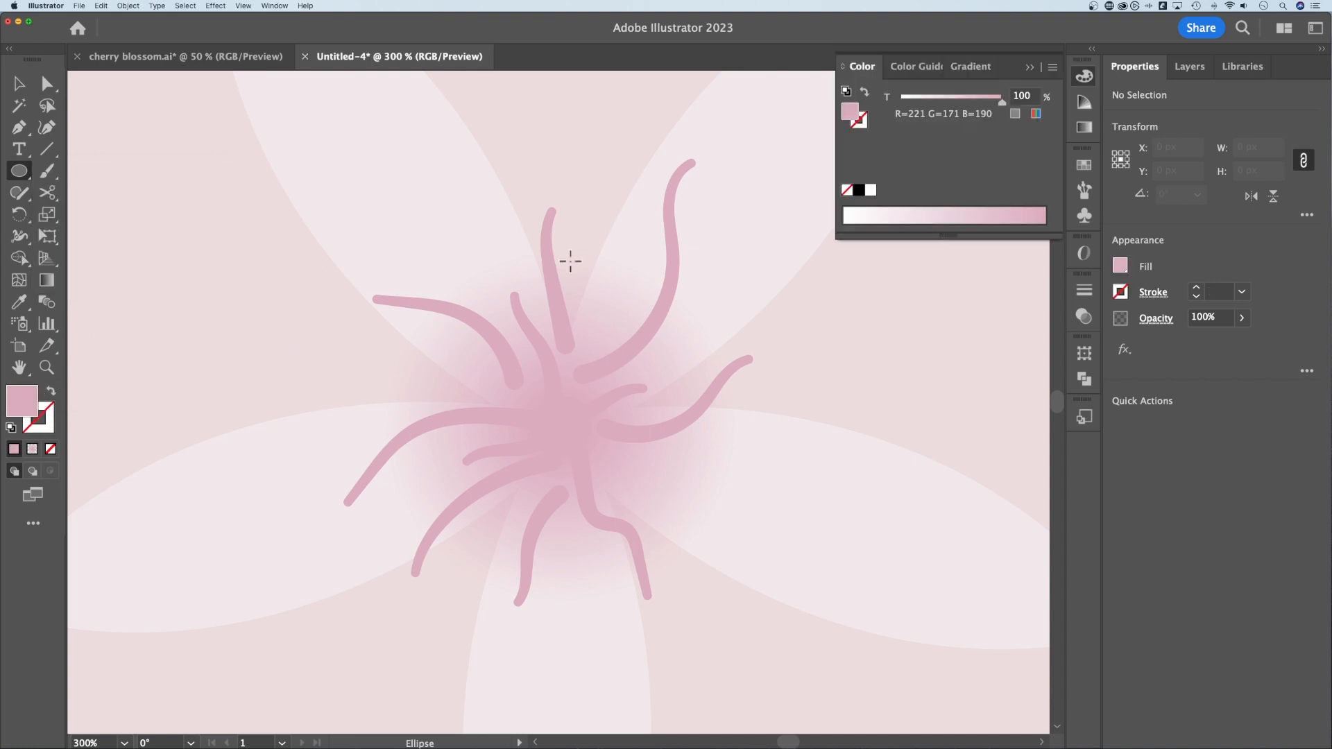
click(1090, 167)
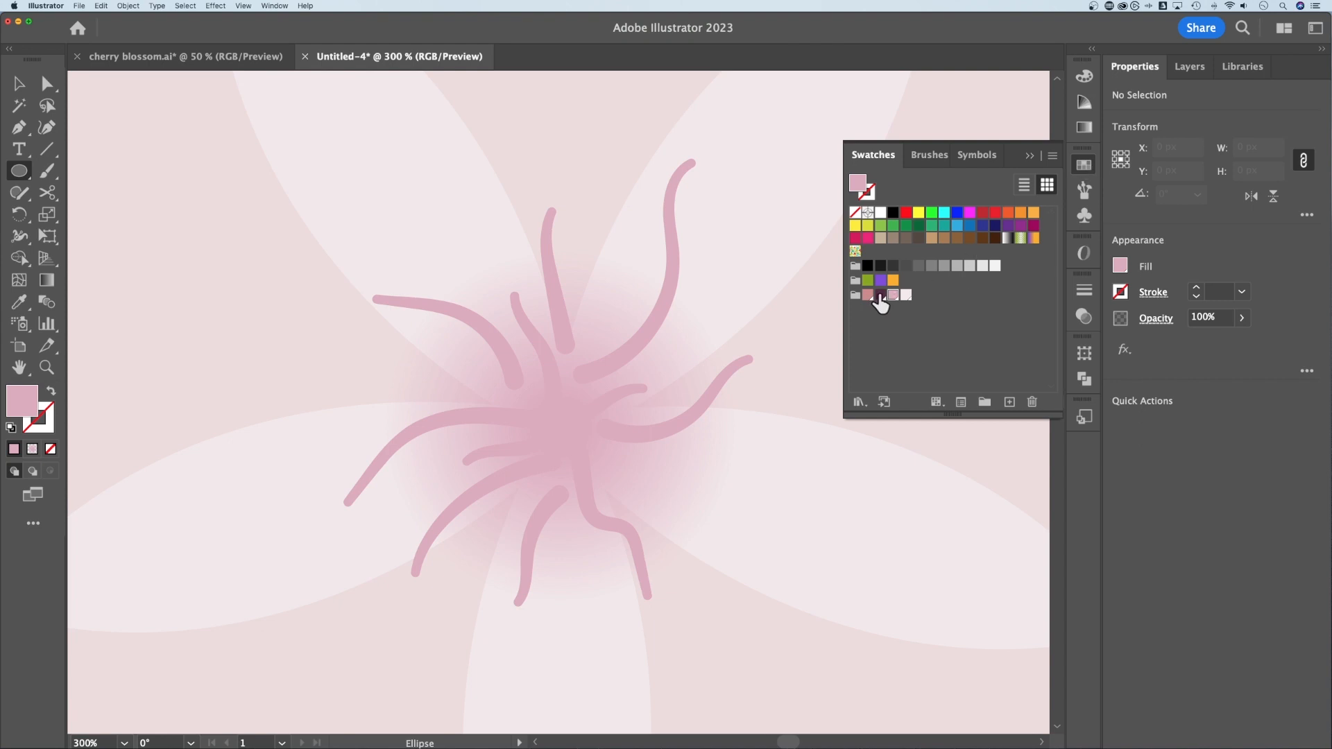
click(879, 296)
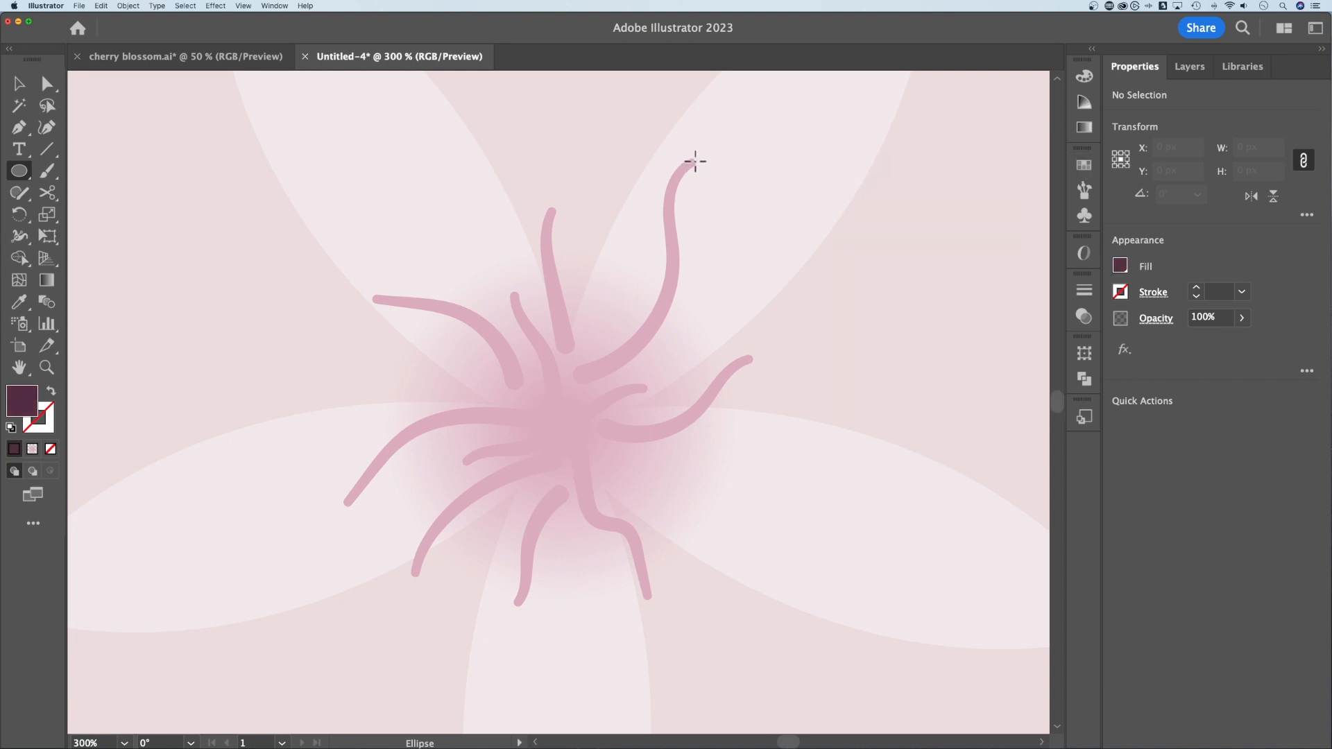
mouse_move(737, 155)
mouse_down()
mouse_move(655, 368)
mouse_move(809, 360)
mouse_up()
key(z)
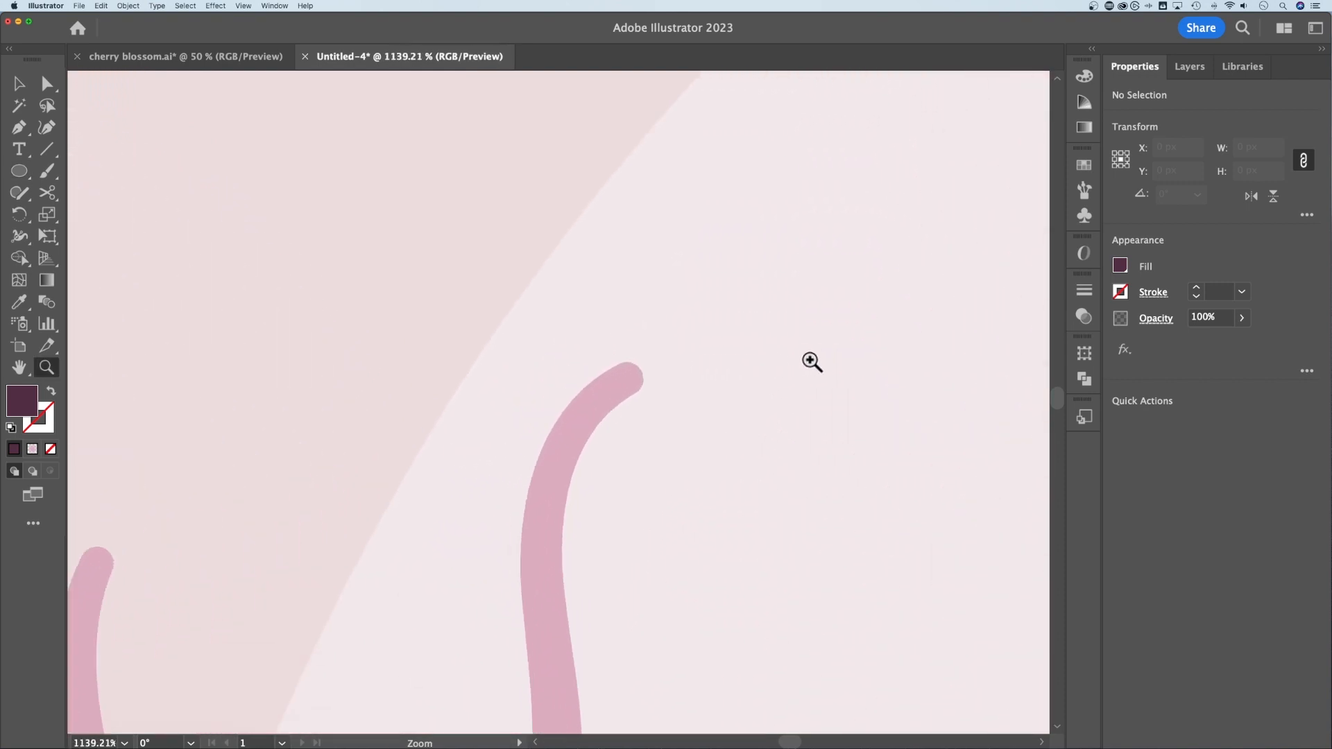
key(l)
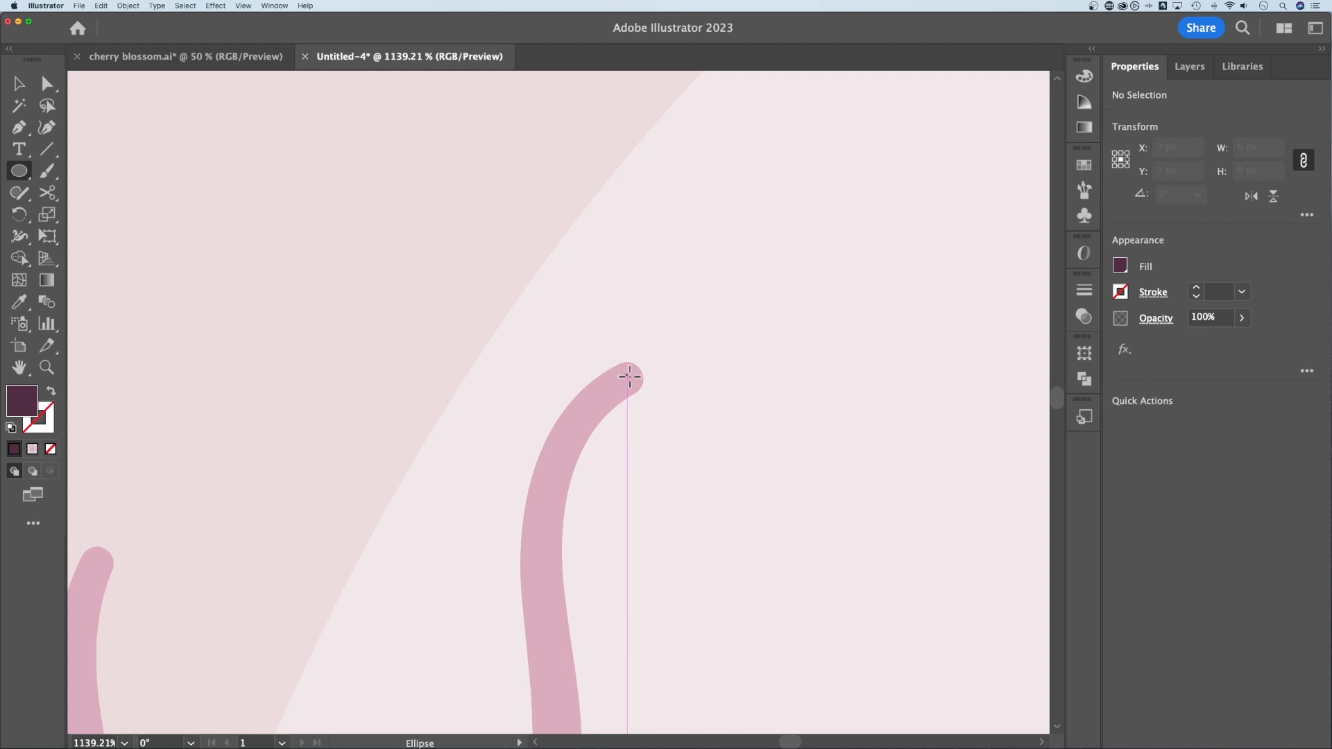
mouse_move(629, 377)
mouse_down()
mouse_move(740, 287)
mouse_move(652, 336)
mouse_move(713, 322)
mouse_up()
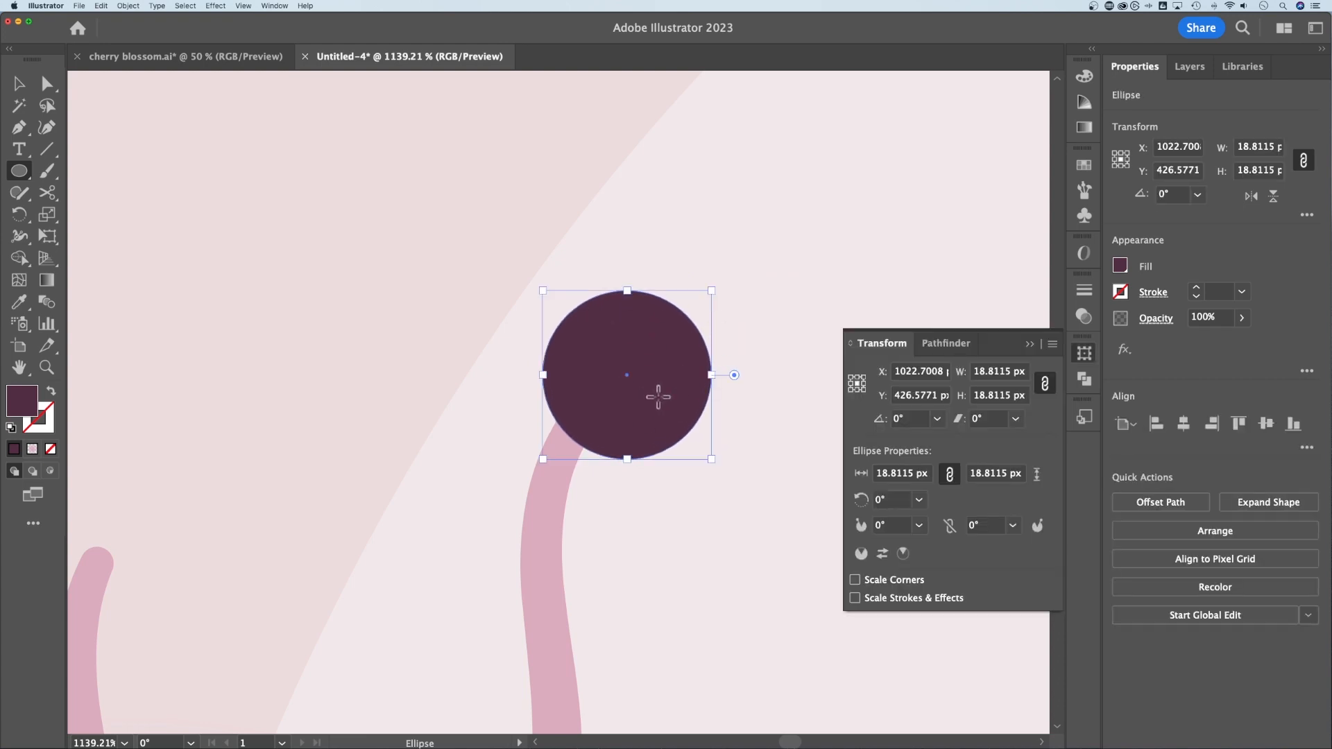
Step: Add a 5 pt stroke to the circle in the same dark plum as its fill
key(v)
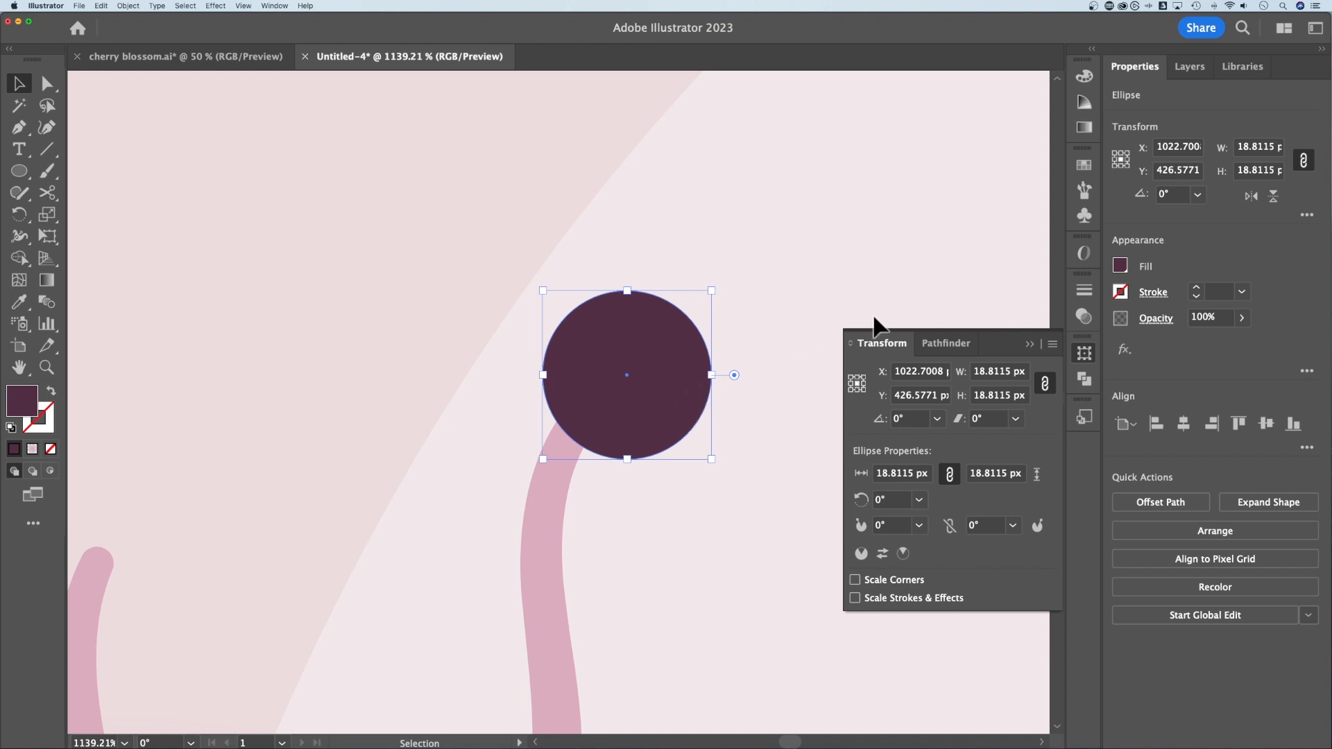
click(1153, 294)
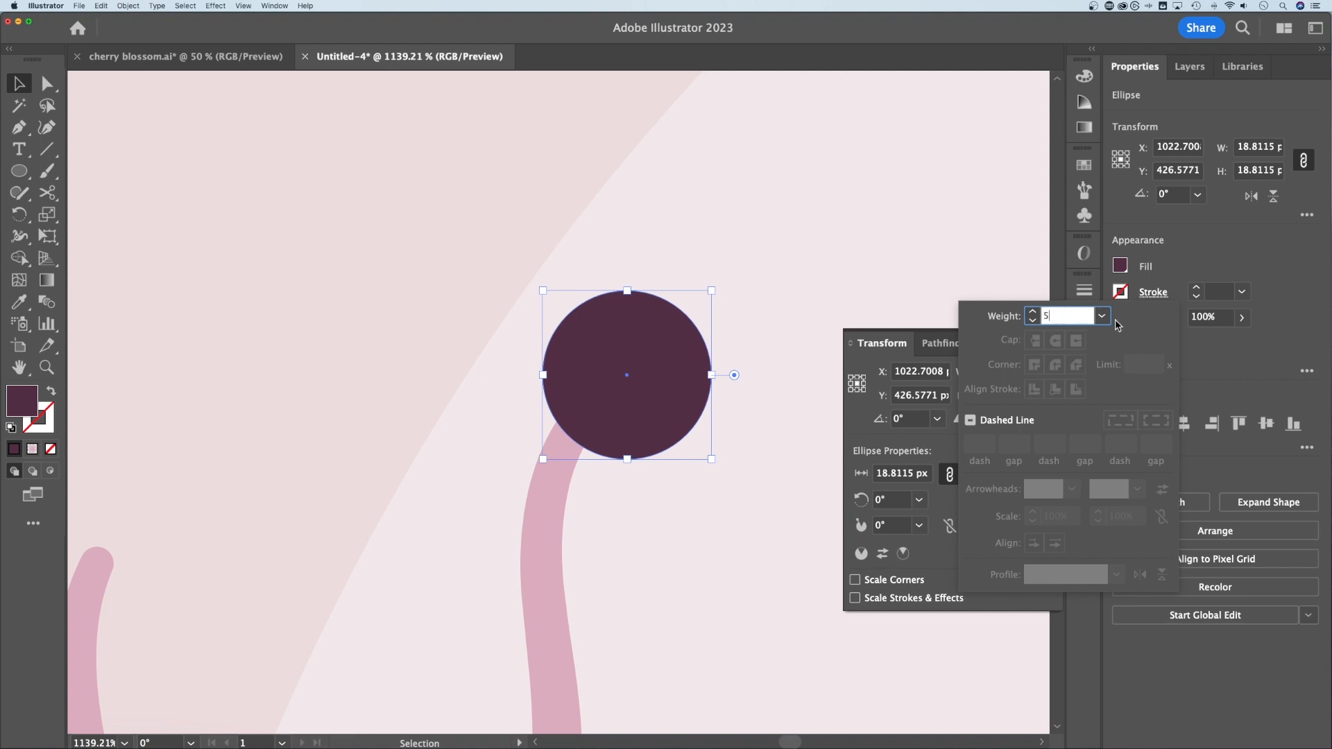
text(5)
key(Return)
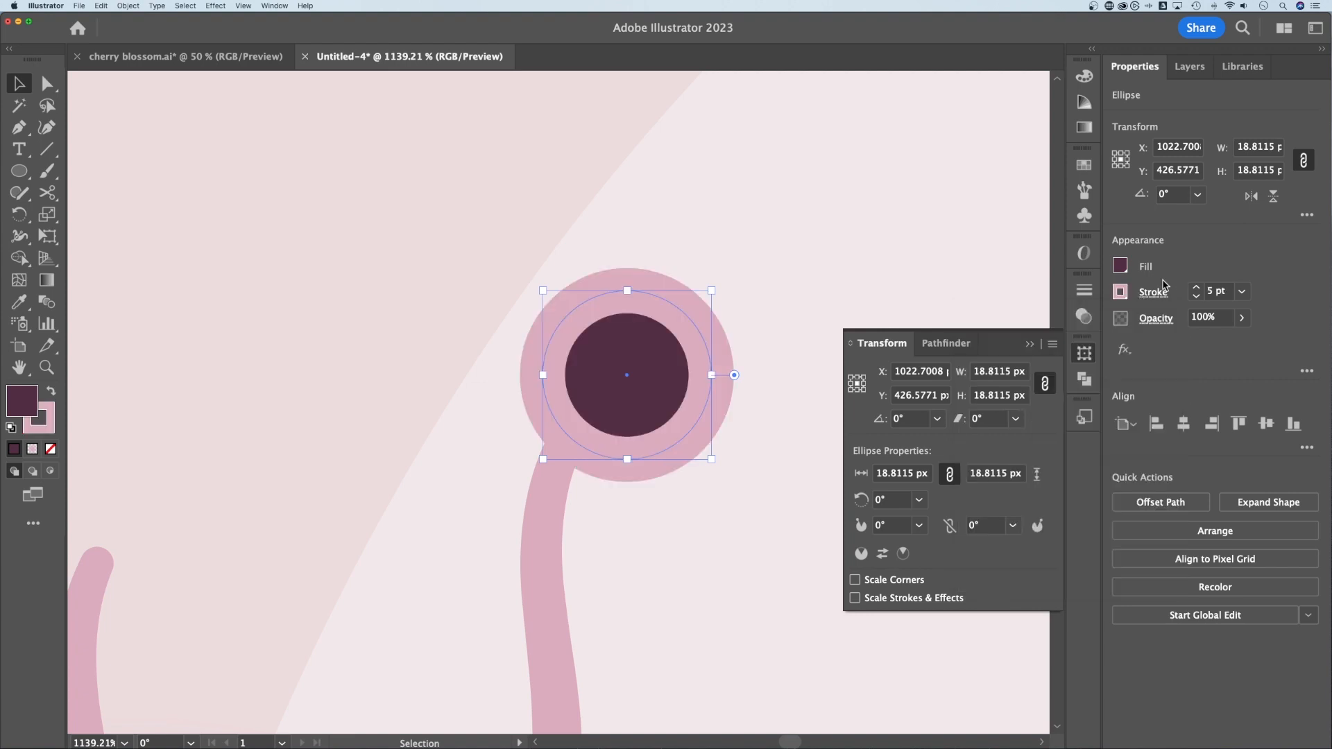
click(1121, 292)
click(947, 439)
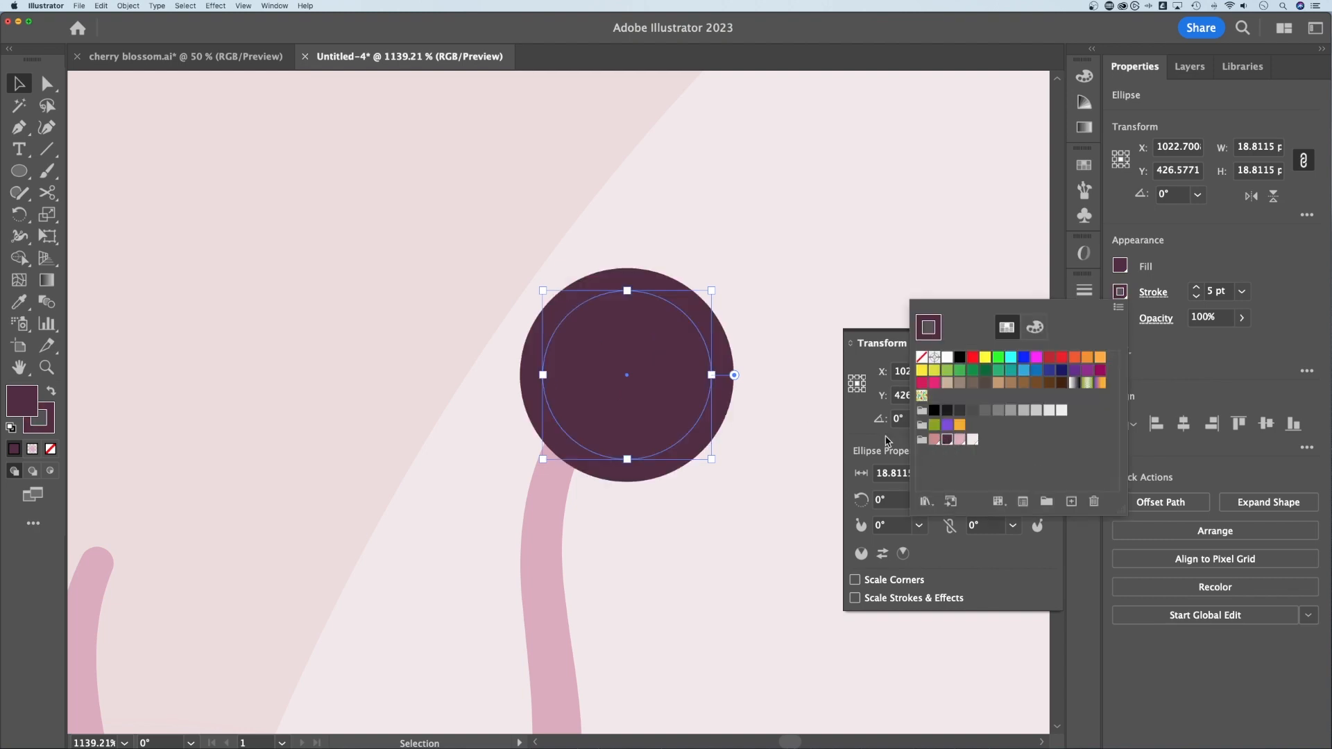
Step: Apply the double-bulge width profile to the circle's stroke so its outline becomes irregular, and deselect it
click(1154, 292)
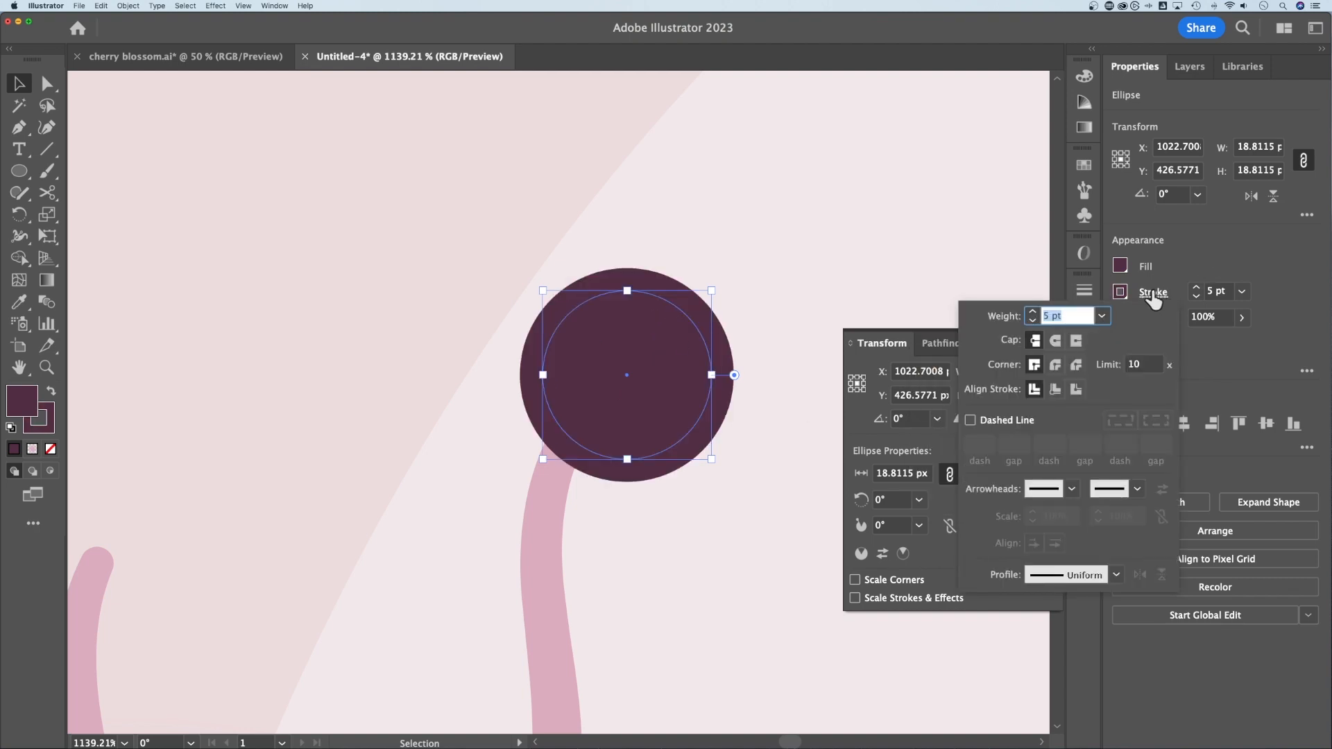
click(1079, 575)
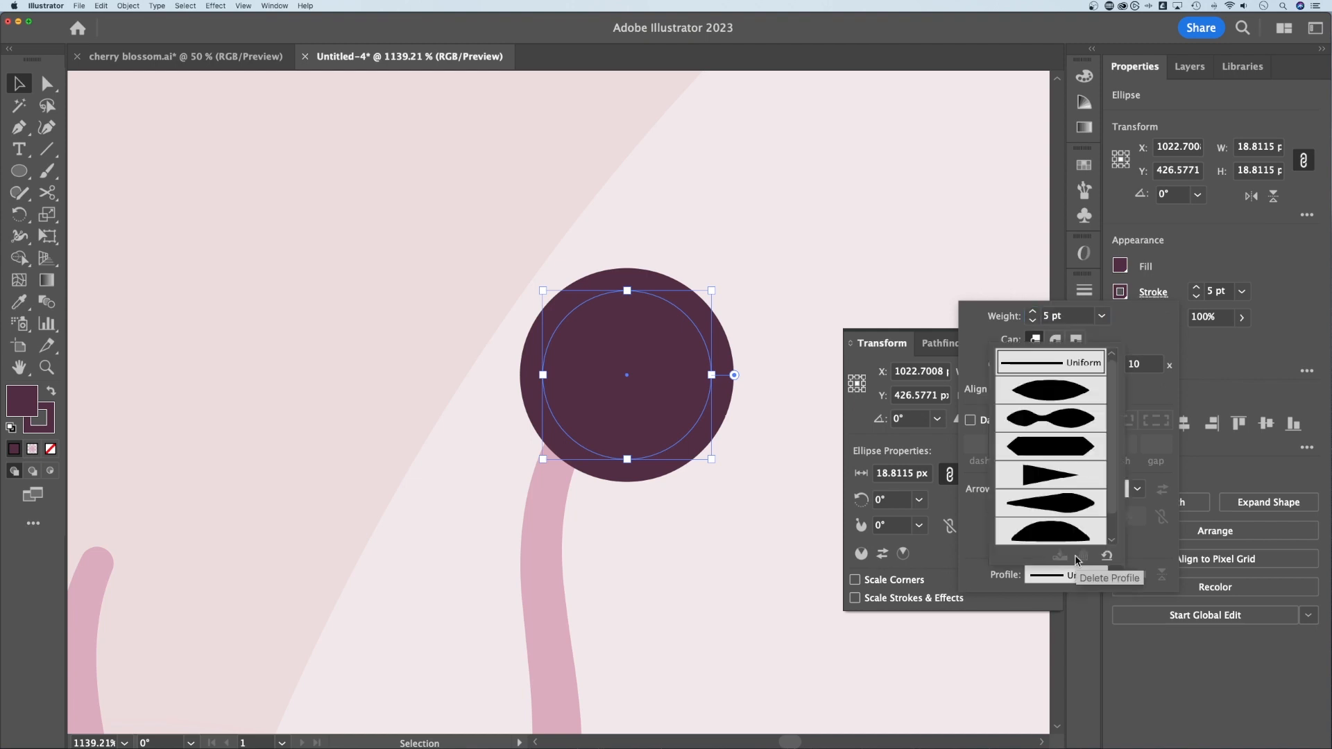
click(1059, 421)
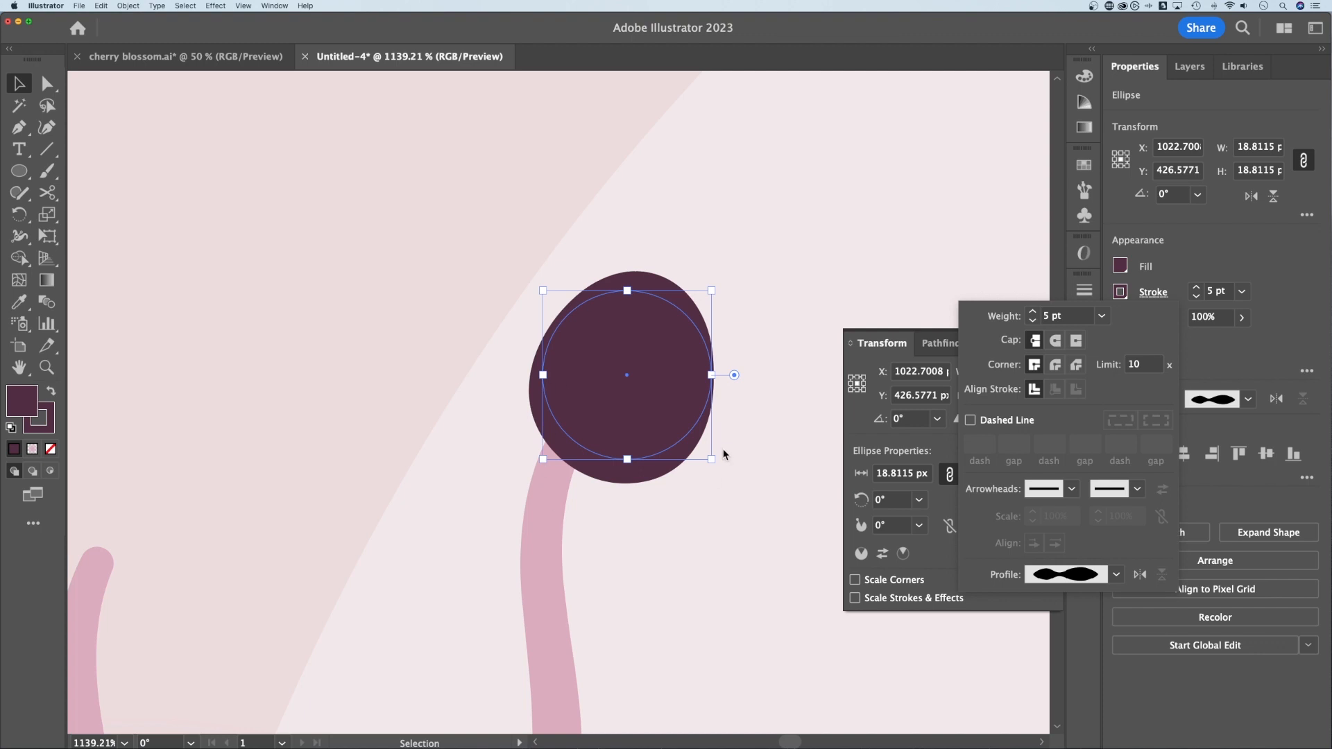
click(1214, 351)
click(806, 308)
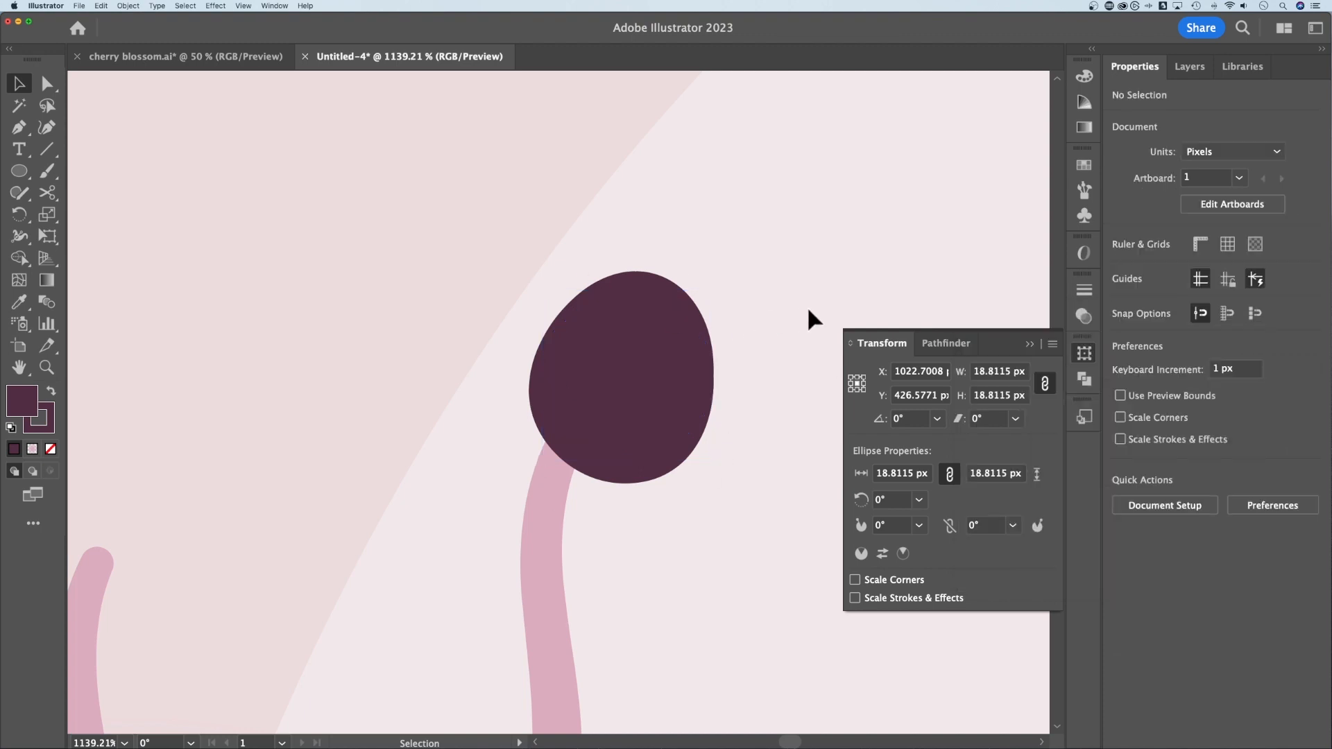
Step: Try different stroke weights on the plum anther, settle on 3 pt and deselect it
key(super+minus)
key(super+minus)
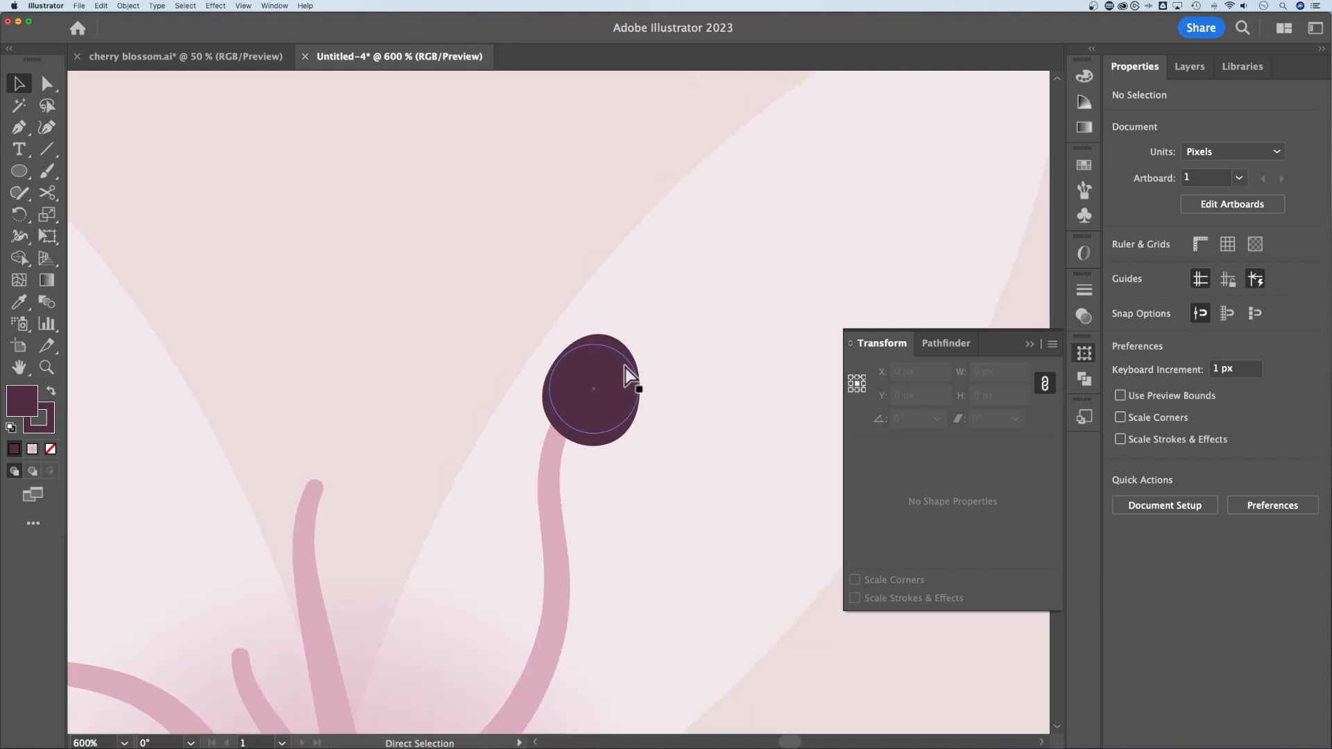
click(628, 373)
click(1214, 290)
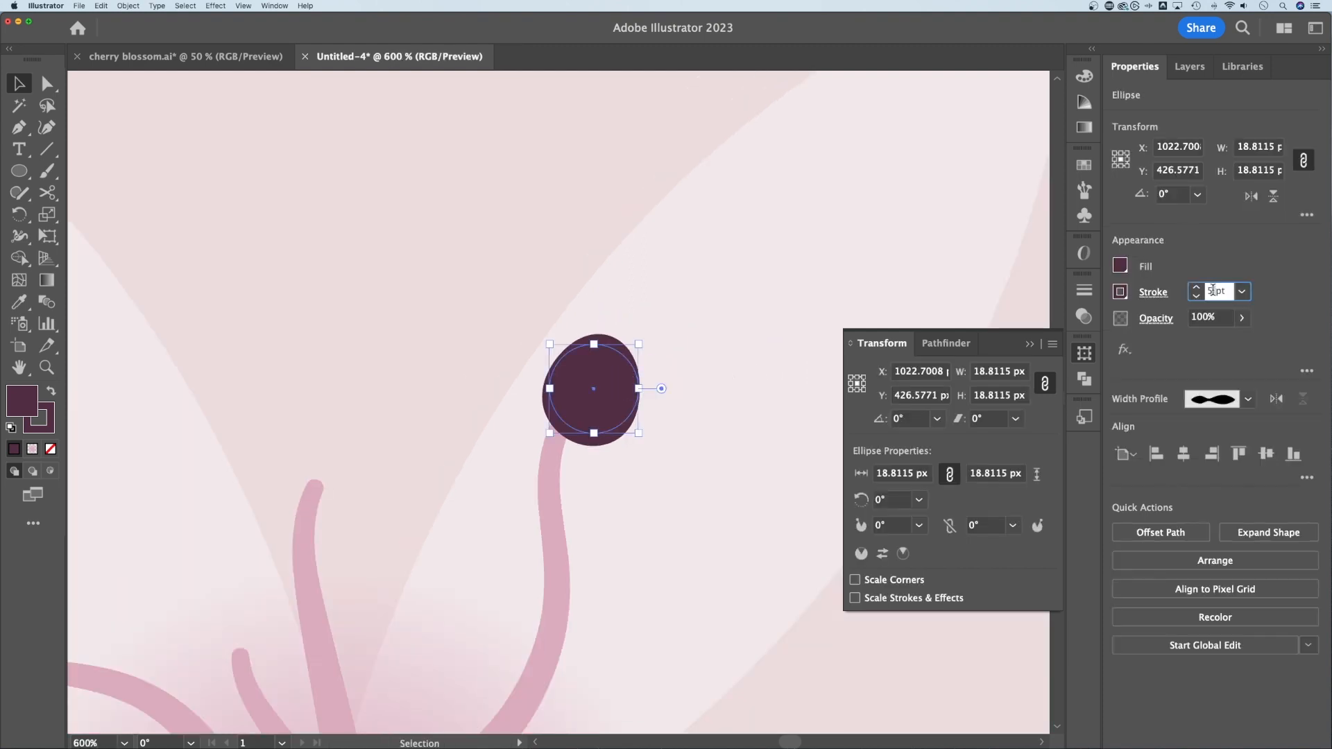
drag(1225, 292, 1199, 292)
key(Up)
key(Down)
key(Down)
key(Down)
key(Up)
key(Up)
key(Up)
key(Up)
key(Down)
key(Down)
key(Down)
key(Down)
key(Down)
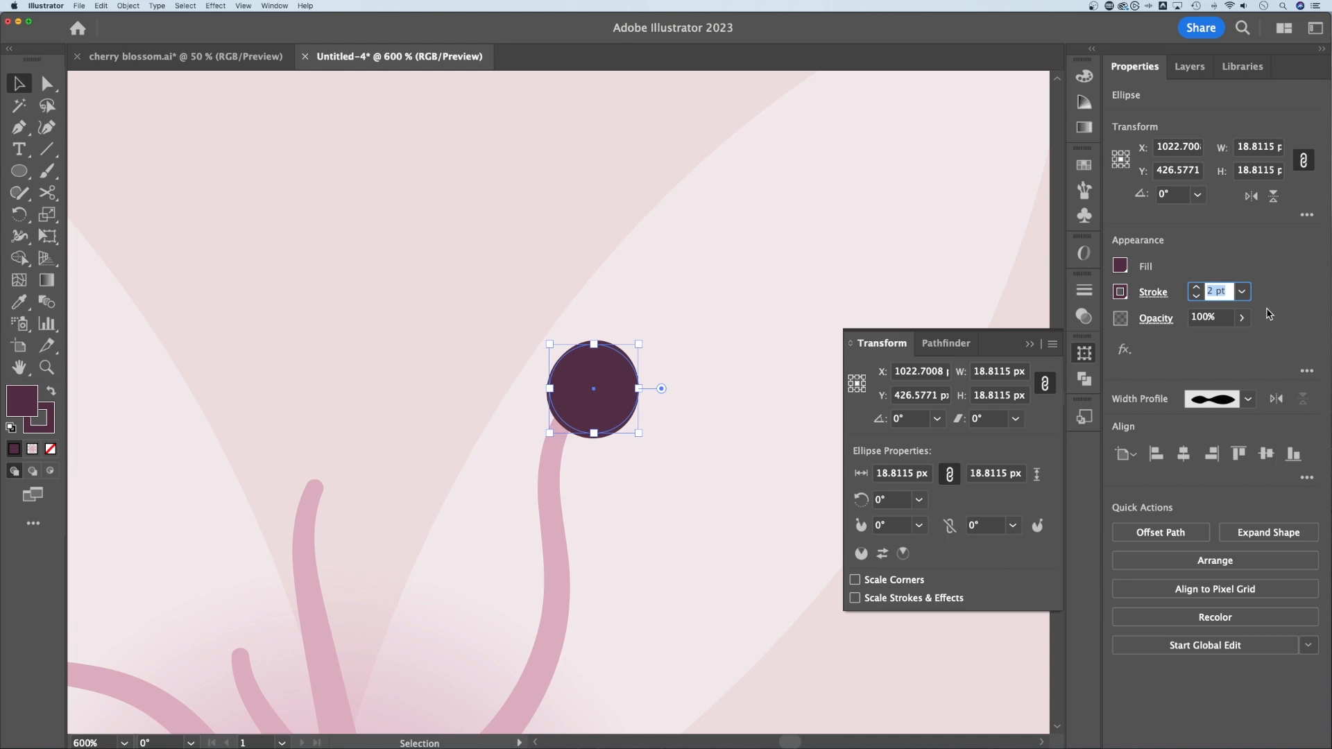
key(Up)
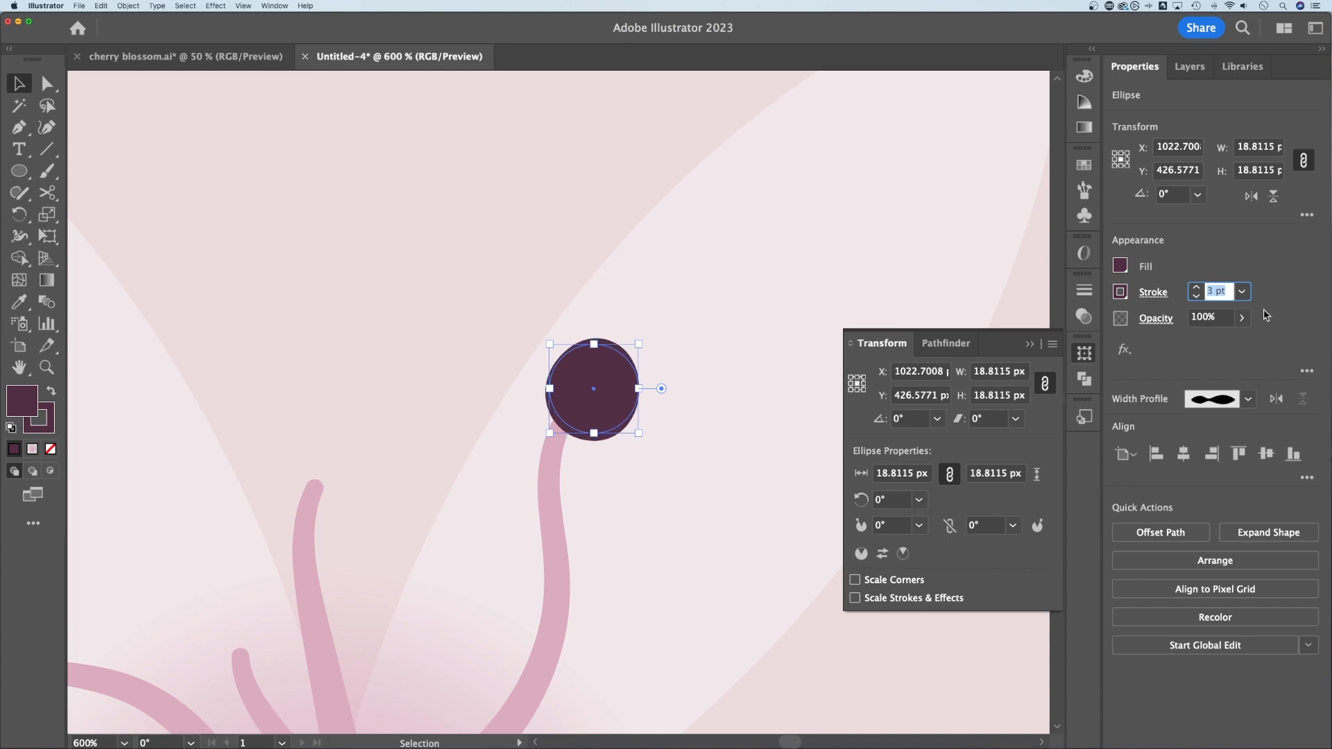
click(710, 251)
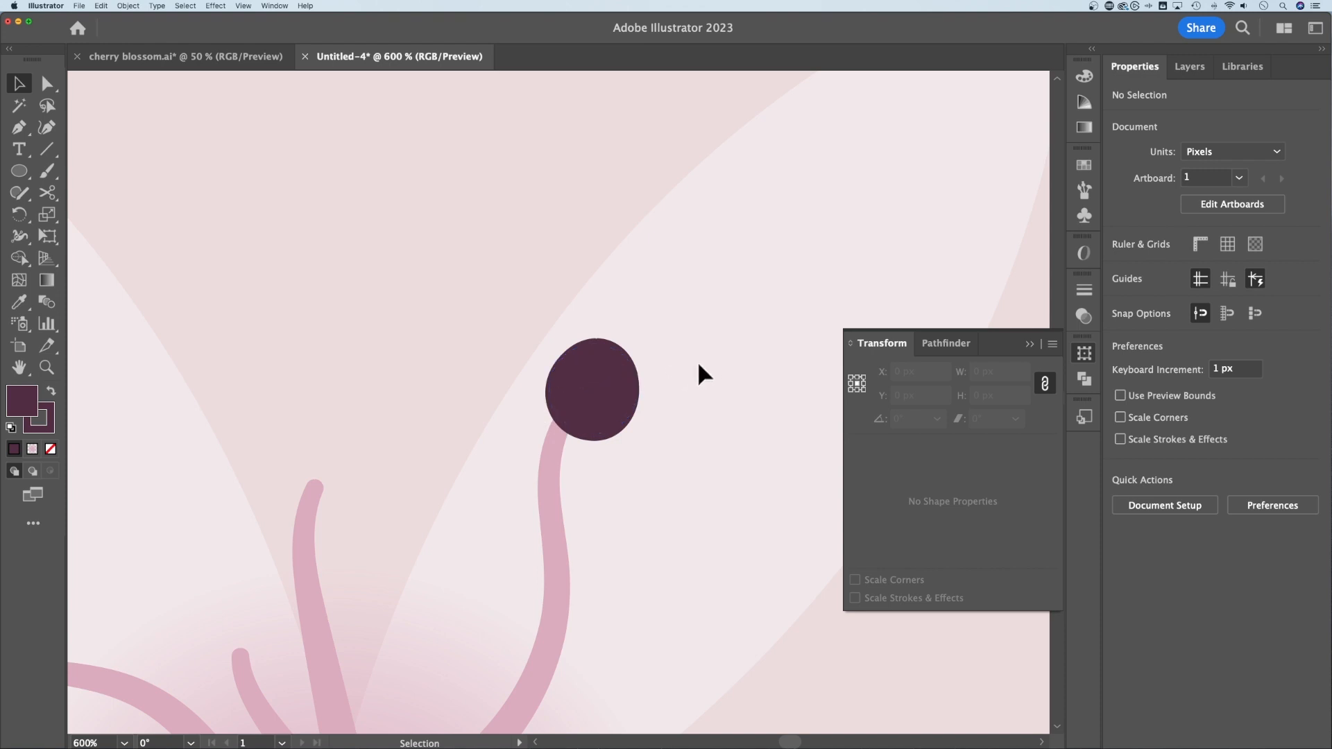
Step: Duplicate the plum anther onto the tips of all the other filaments
scroll(667, 466, down, 3)
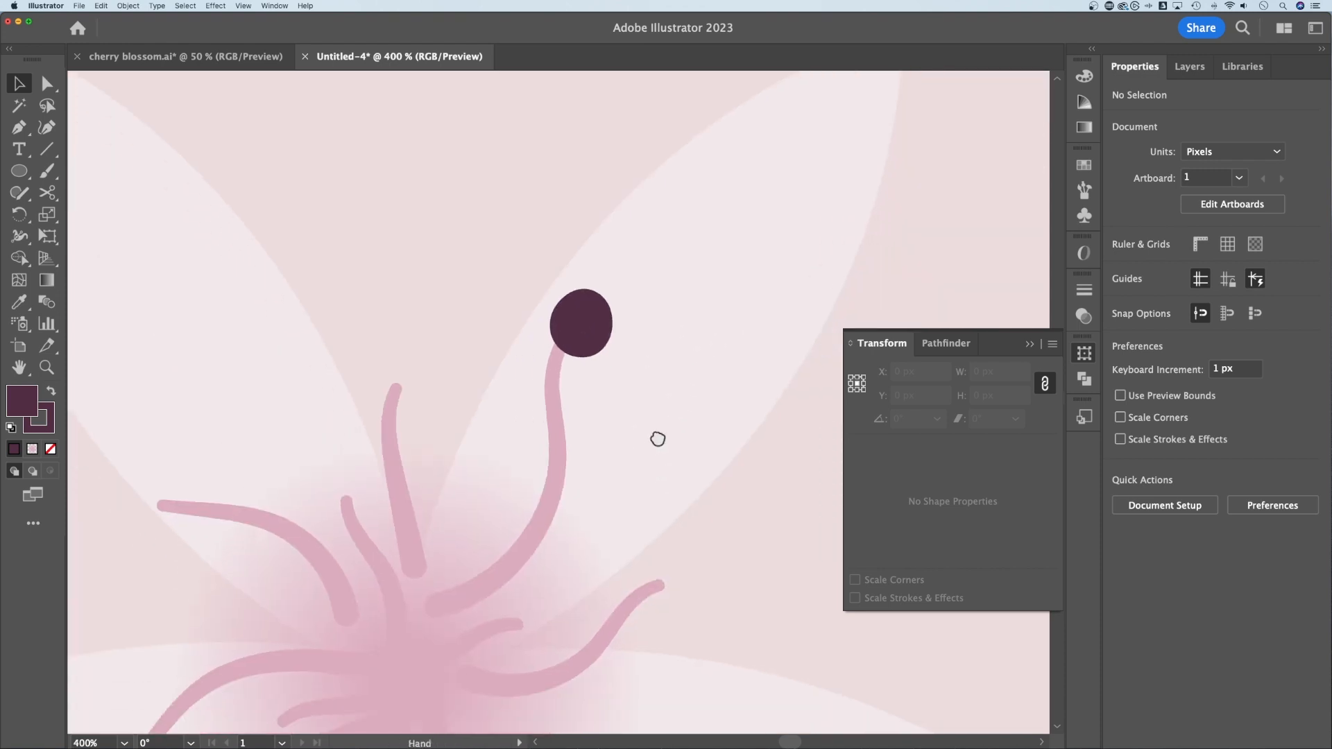
scroll(658, 441, down, 3)
click(586, 201)
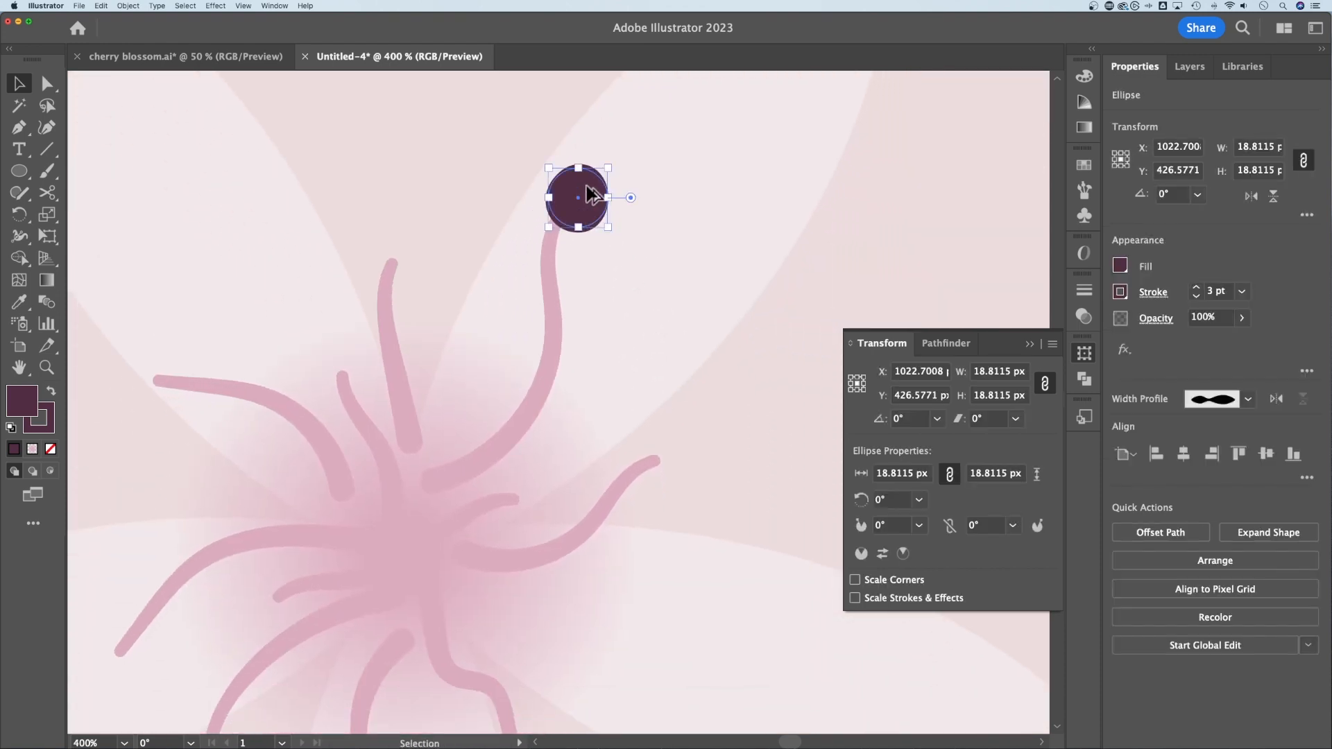
drag(586, 202, 671, 455)
drag(671, 455, 406, 251)
drag(406, 251, 120, 642)
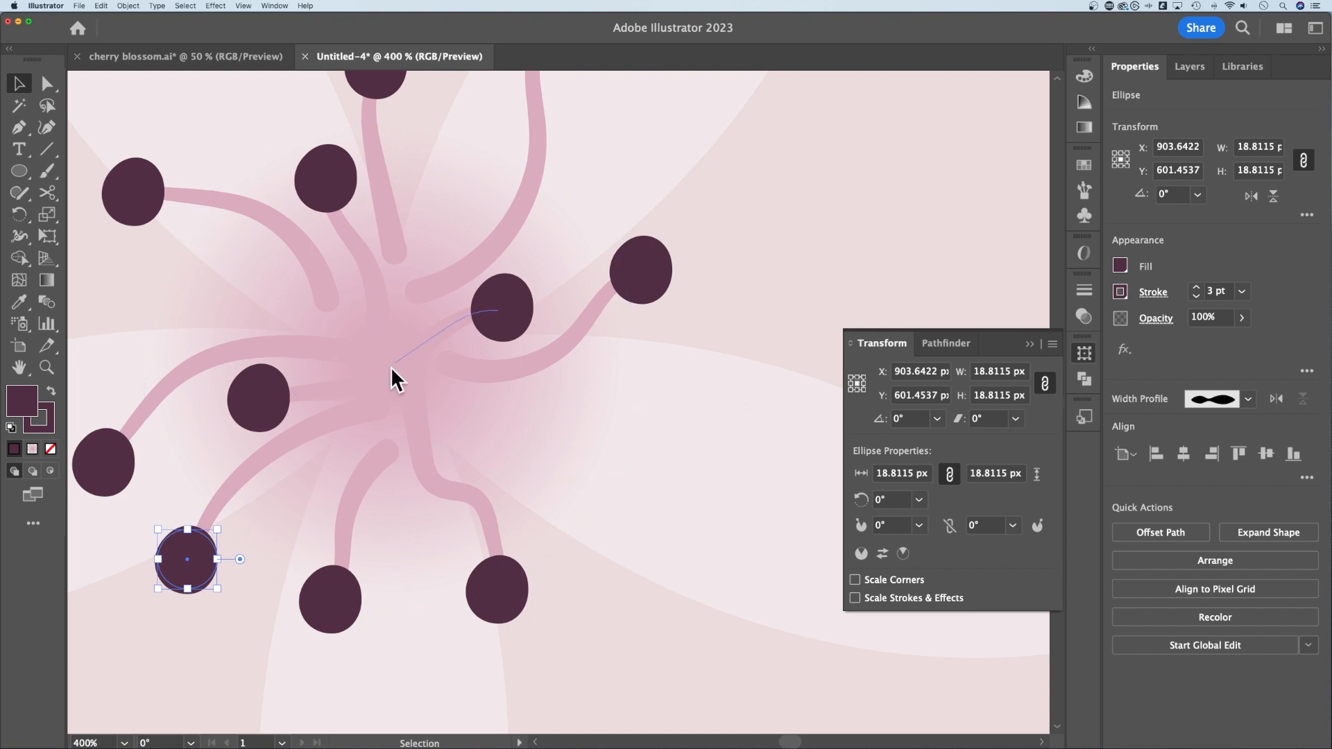
Step: Place two more copies of the plum anther near the middle of the flower, among the filament bases
drag(393, 378, 422, 363)
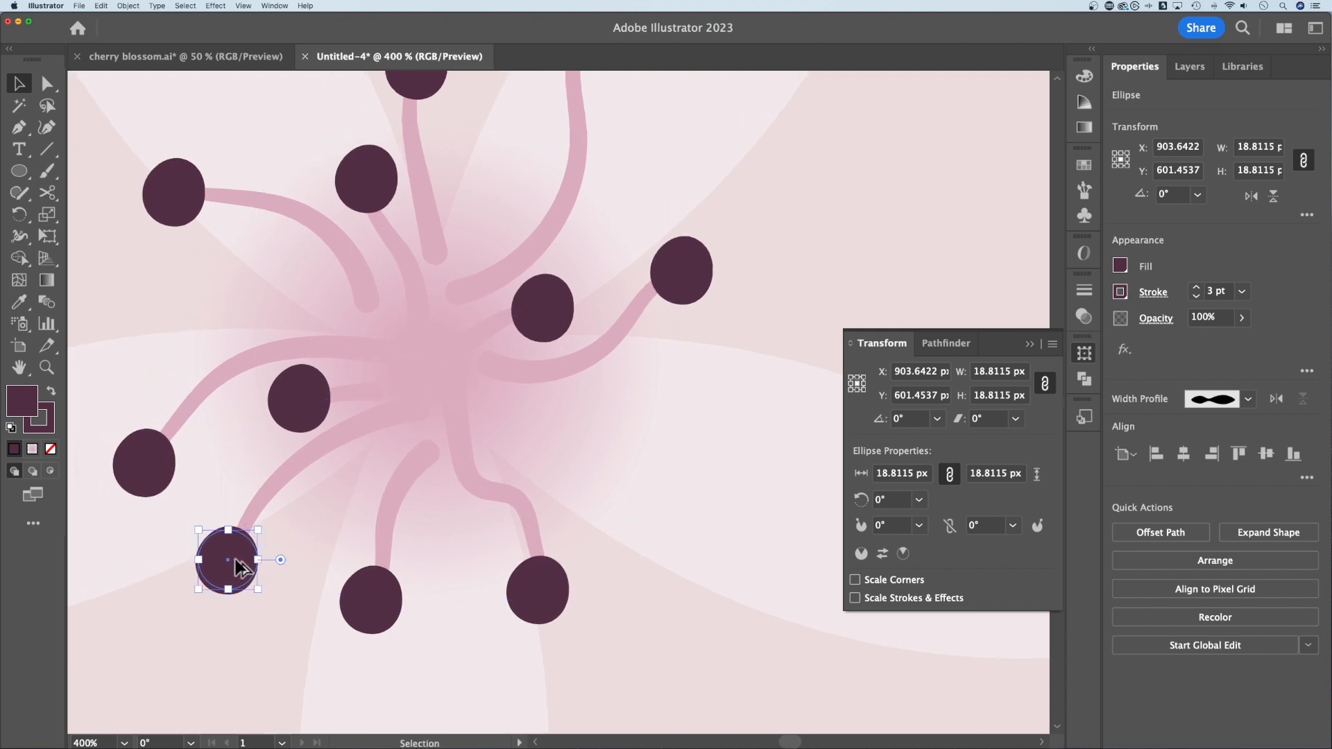
drag(234, 561, 414, 309)
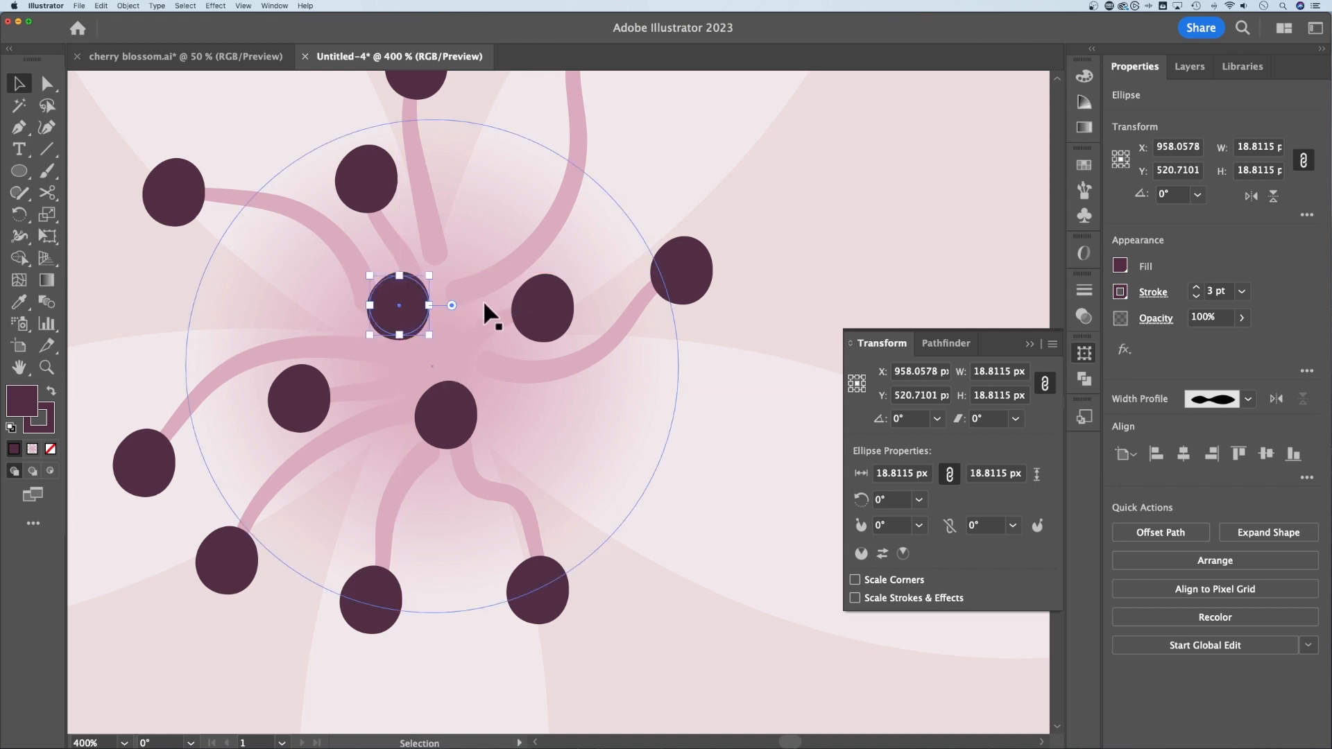
scroll(494, 399, up, 5)
scroll(455, 508, left, 5)
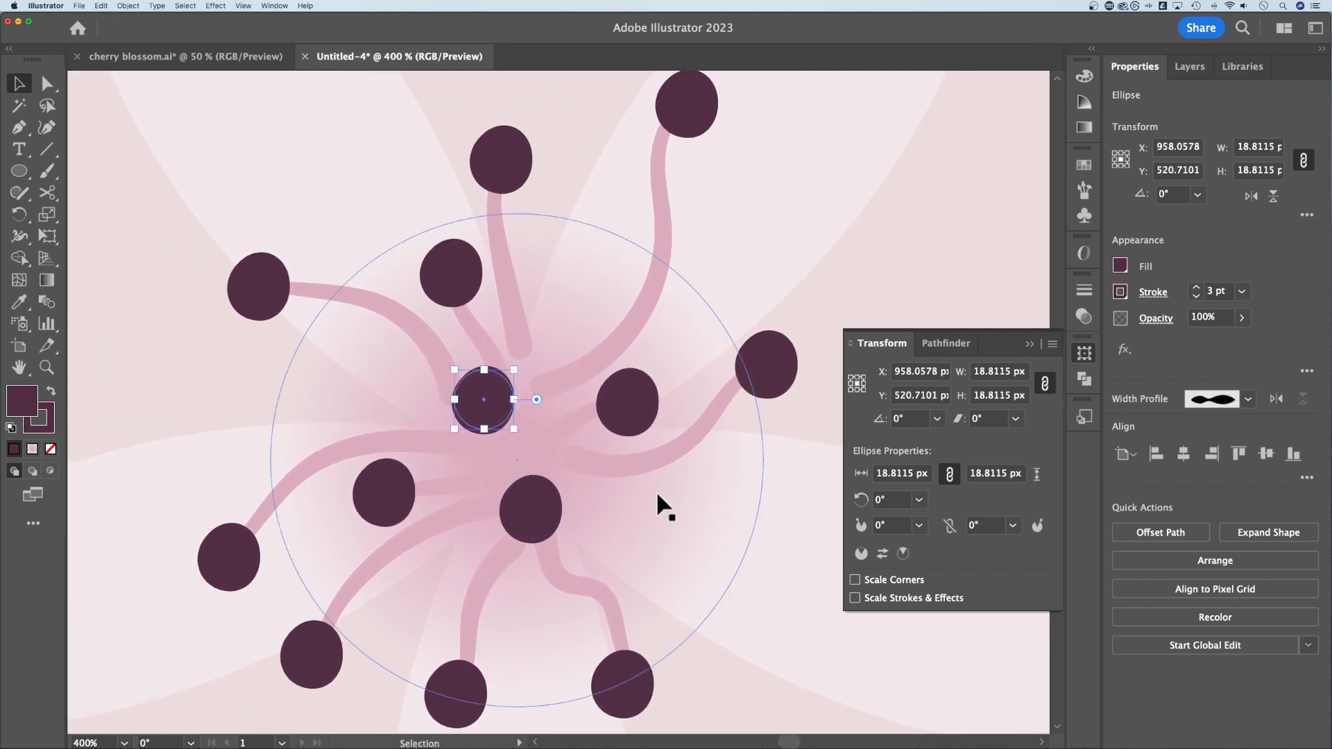
Step: Select the anthers, filaments and soft center gradient together and turn on Scale Strokes & Effects
key(super+minus)
key(super+minus)
key(super+minus)
key(super+minus)
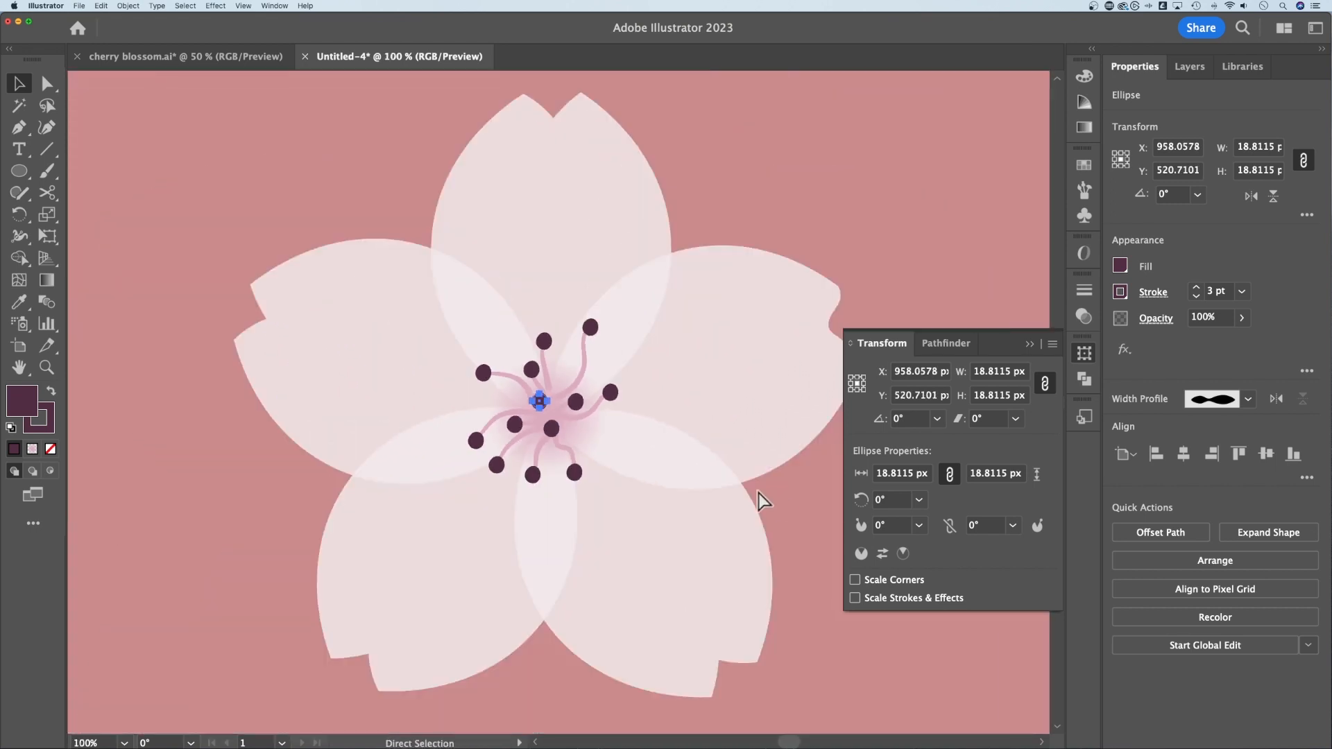
key(super+minus)
click(756, 449)
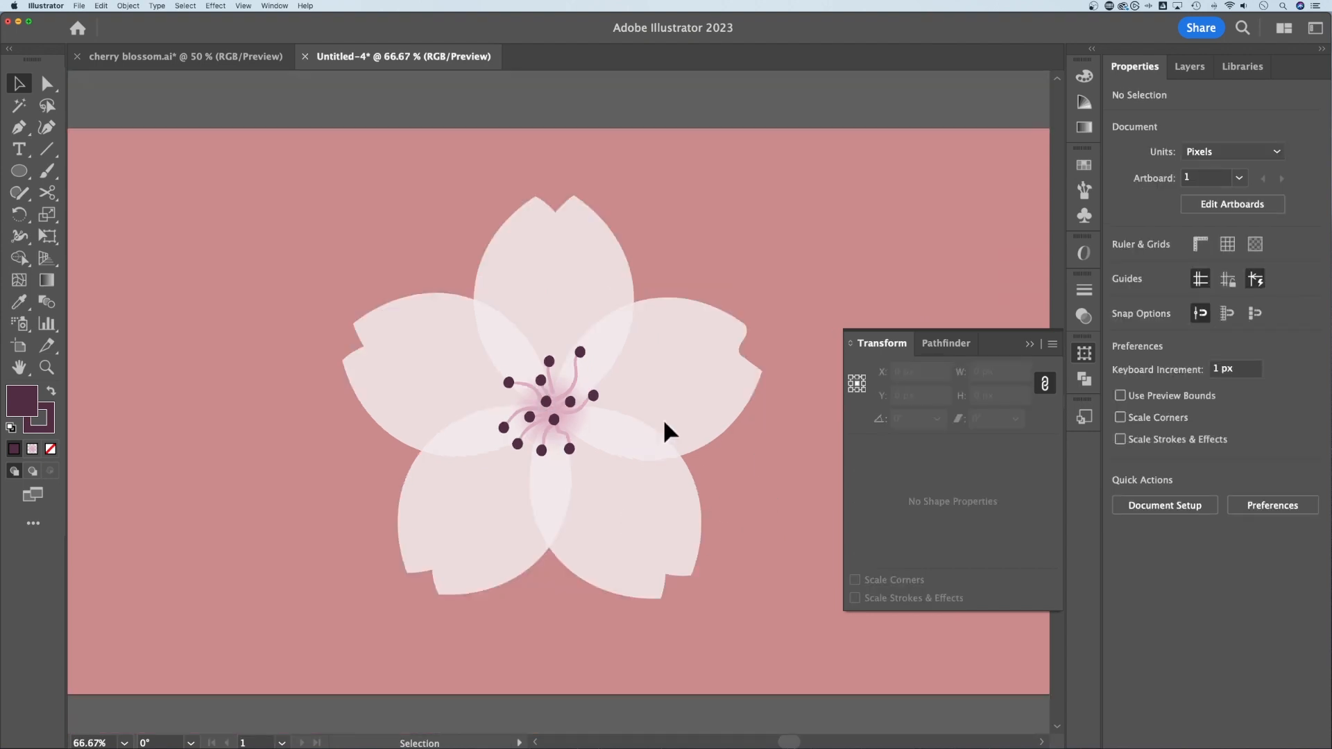
click(1029, 344)
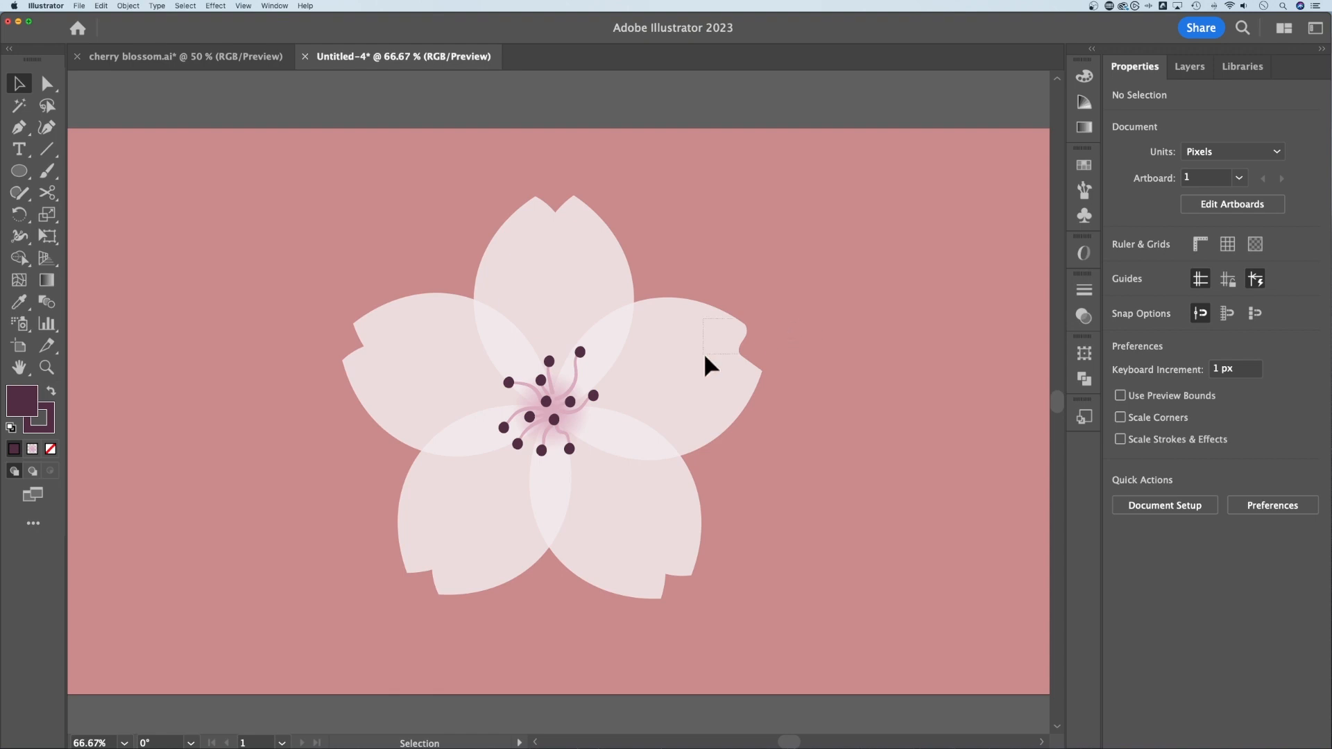
drag(442, 488, 441, 488)
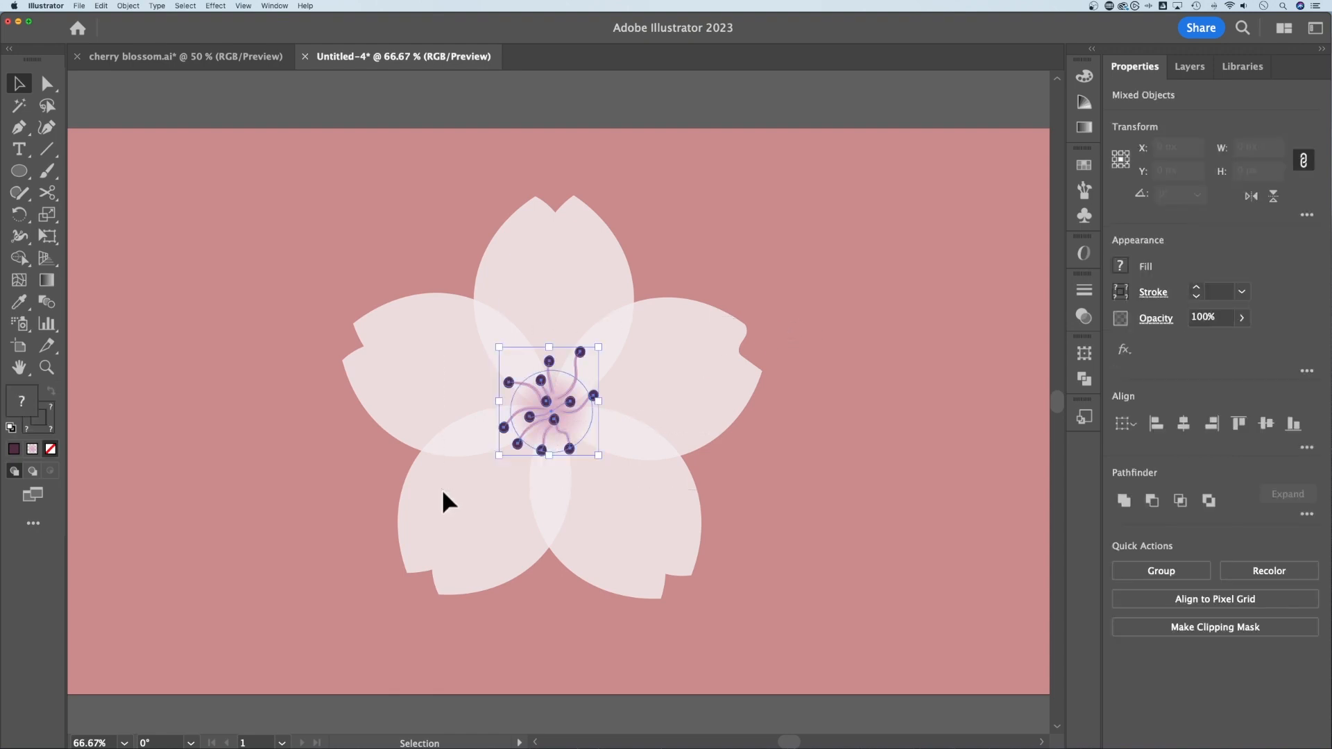
click(1307, 215)
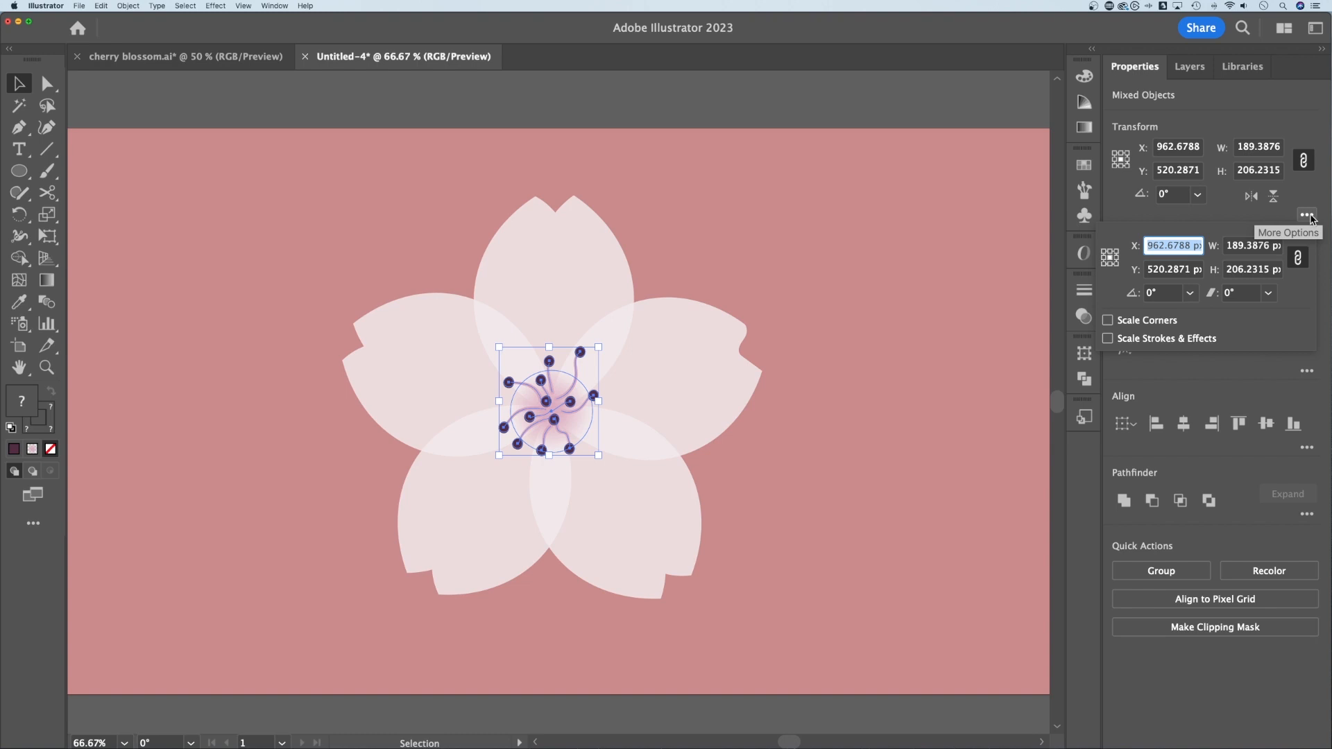
click(1138, 343)
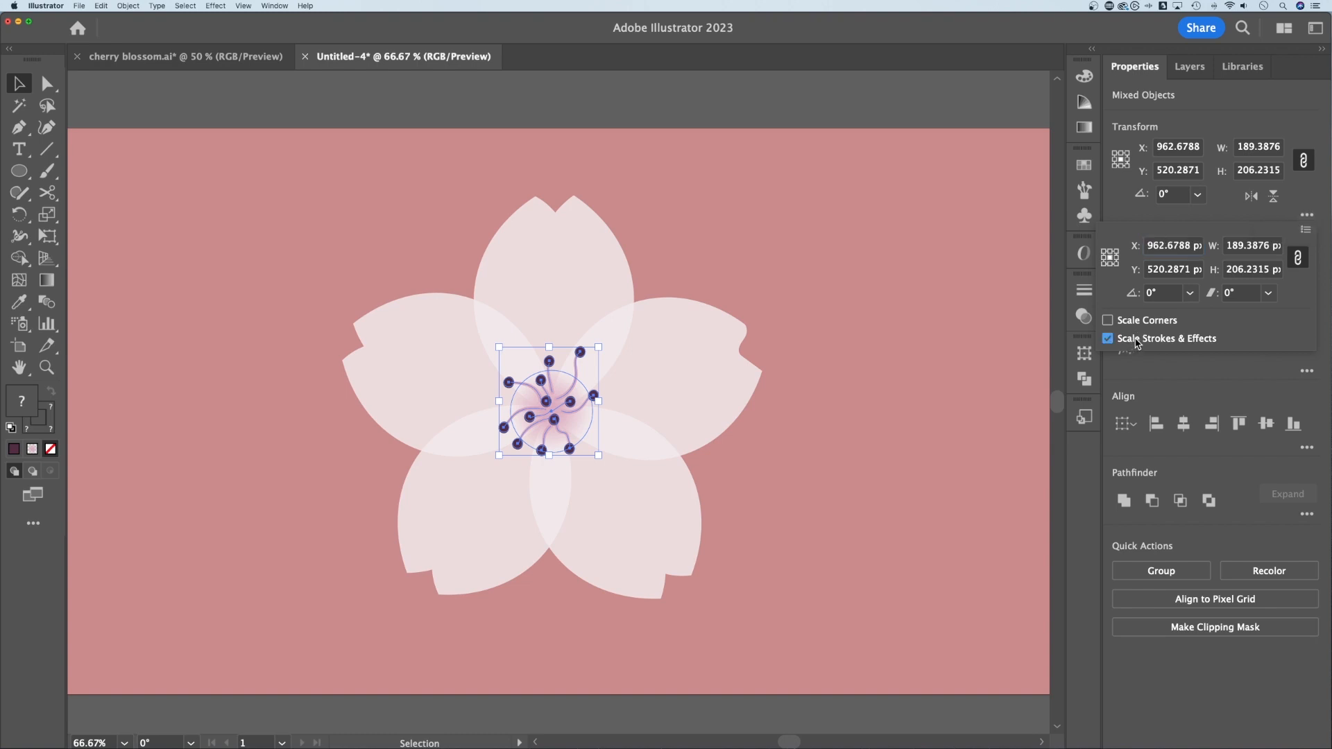
Step: Enlarge the selected flower center slightly, proportionally about its middle, and deselect it
click(550, 348)
drag(597, 348, 615, 332)
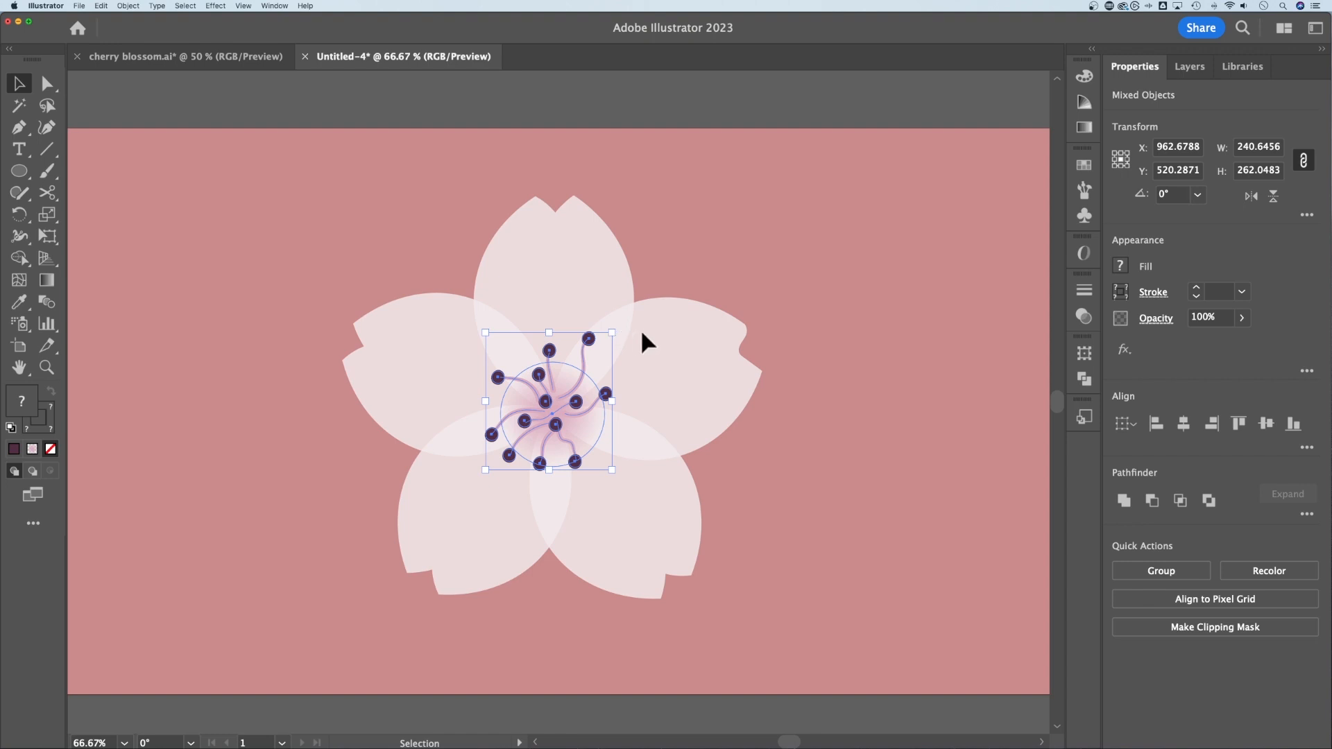
drag(613, 332, 751, 348)
click(893, 379)
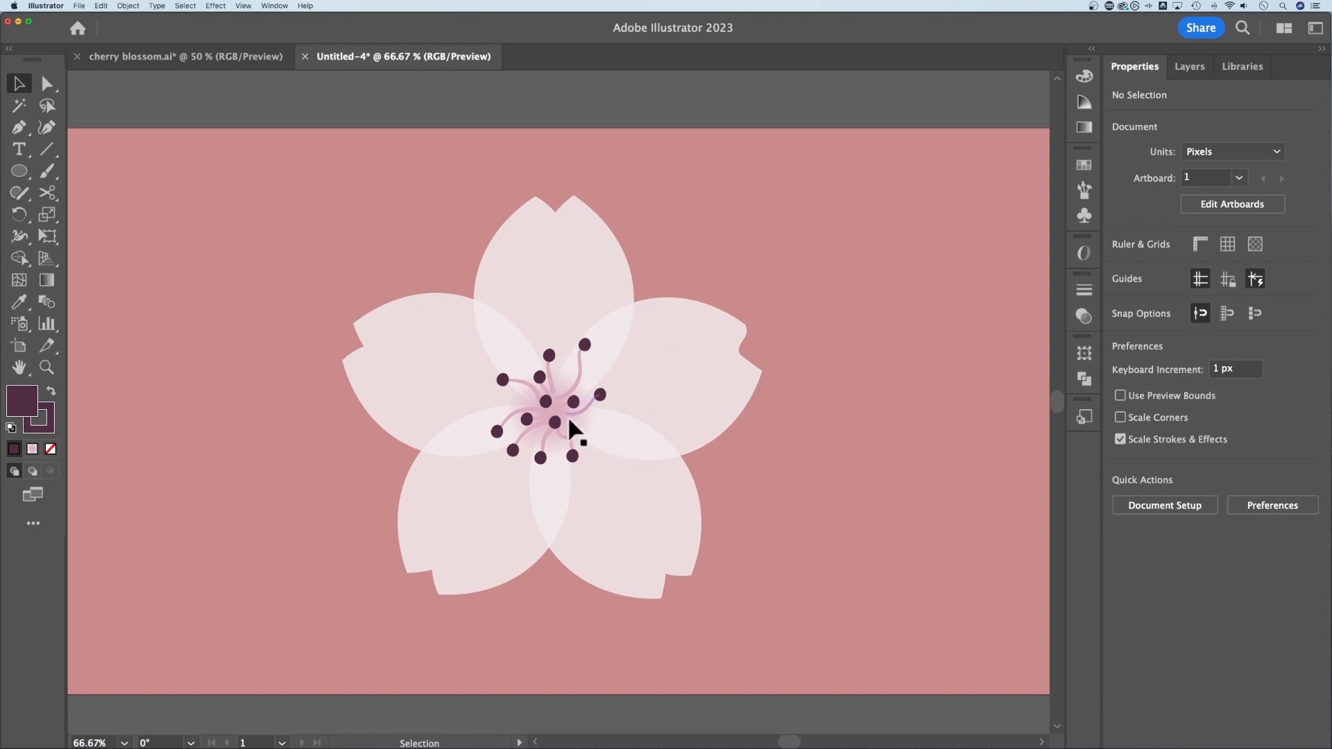
Step: Enlarge the soft gradient circle behind the filaments to about 242 px across, proportionally about its center
key(z)
drag(574, 425, 704, 413)
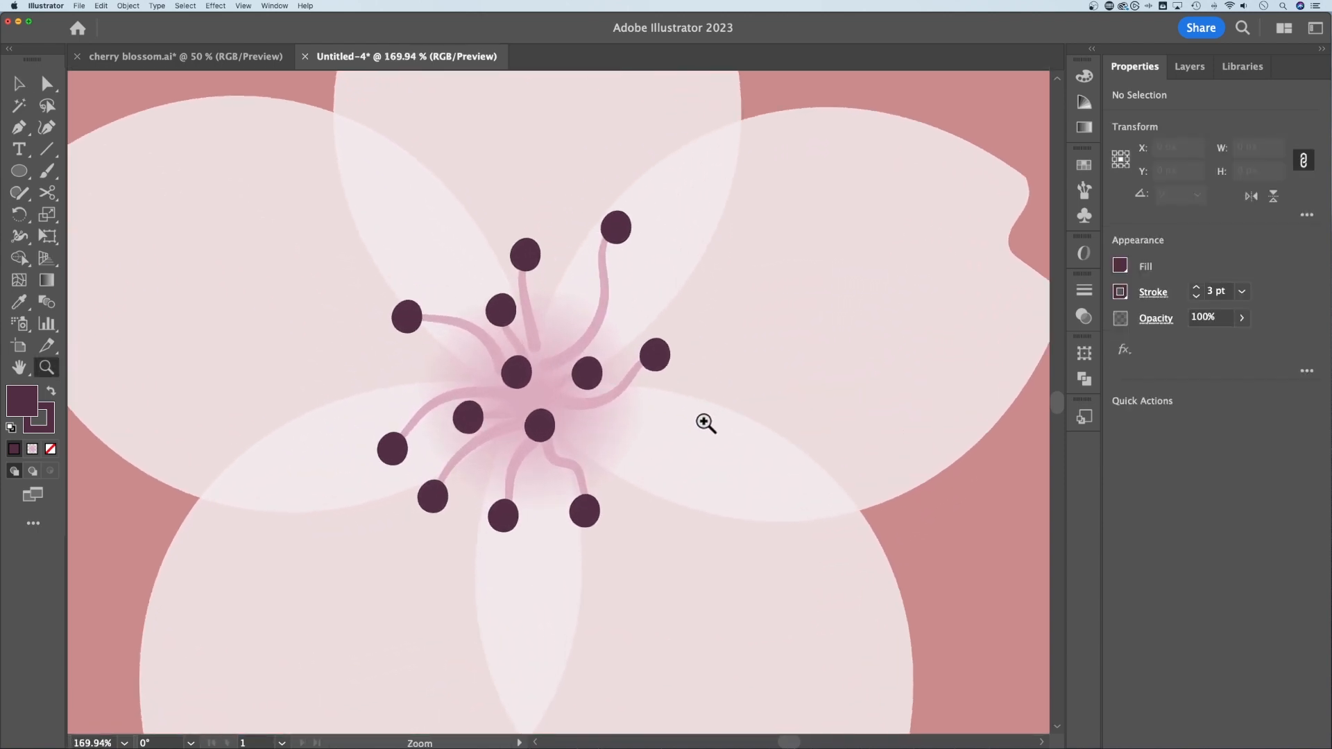
key(v)
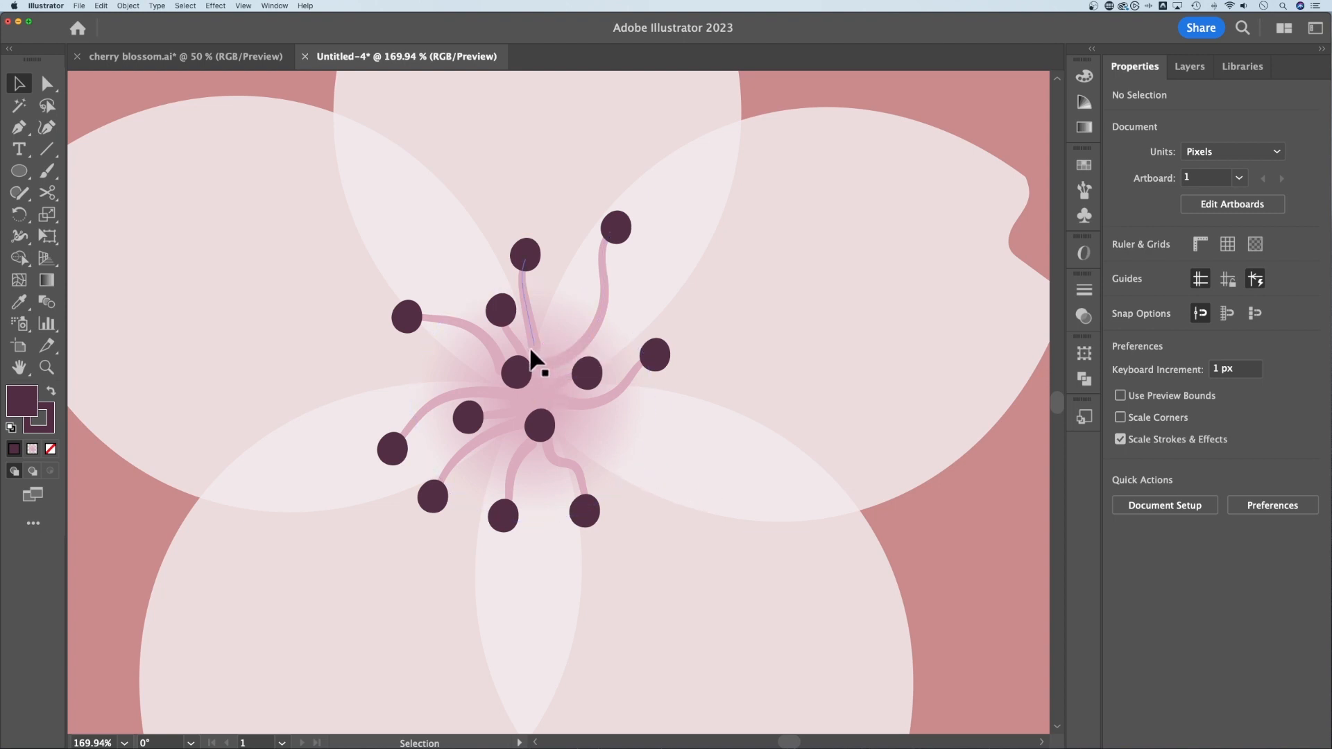
click(620, 442)
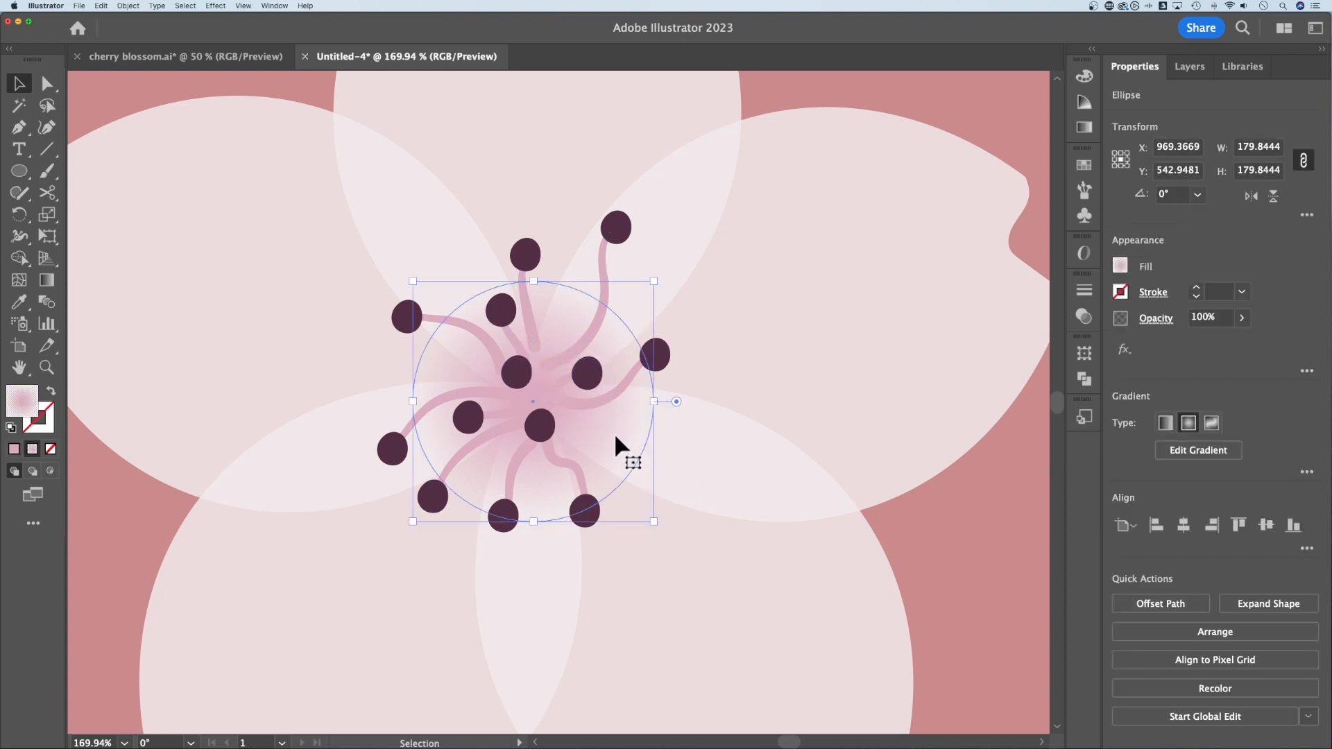
drag(653, 290, 773, 244)
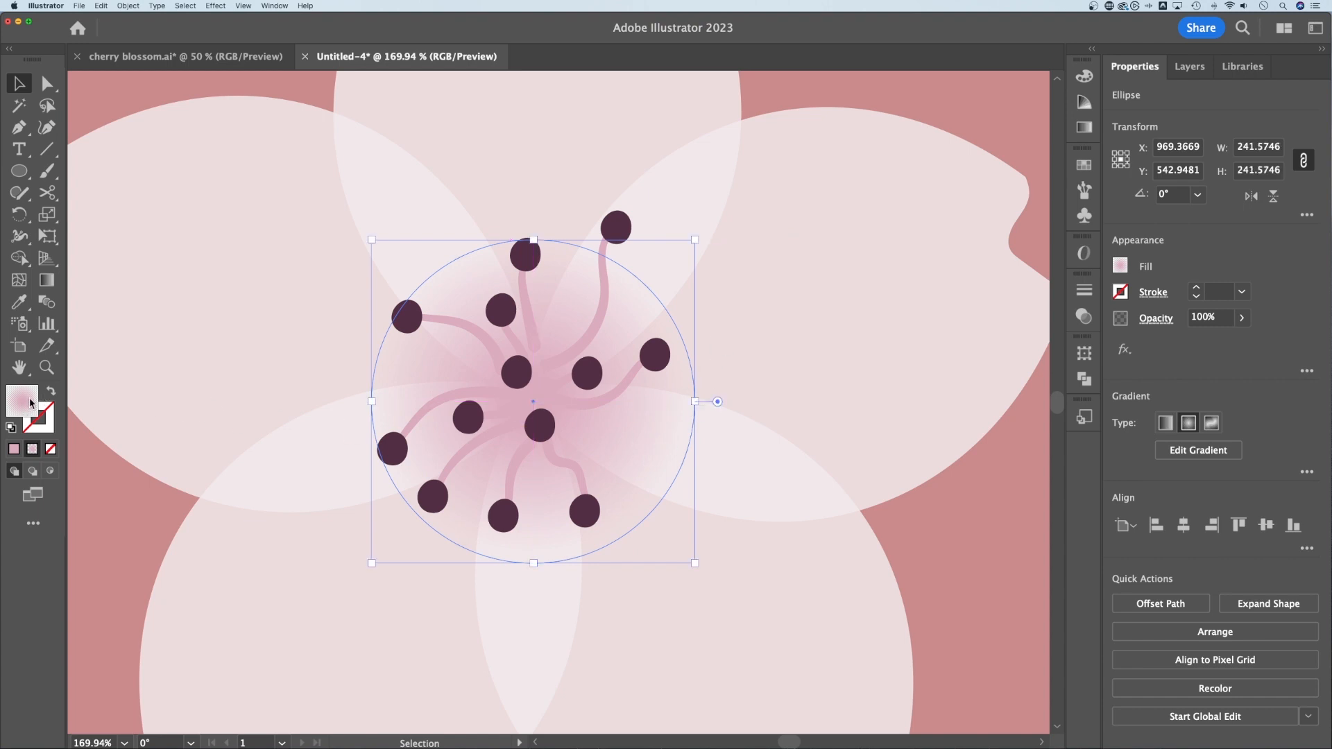
Step: Move the inner pink color stop of the circle's radial gradient slightly outward and deselect the circle
click(1199, 450)
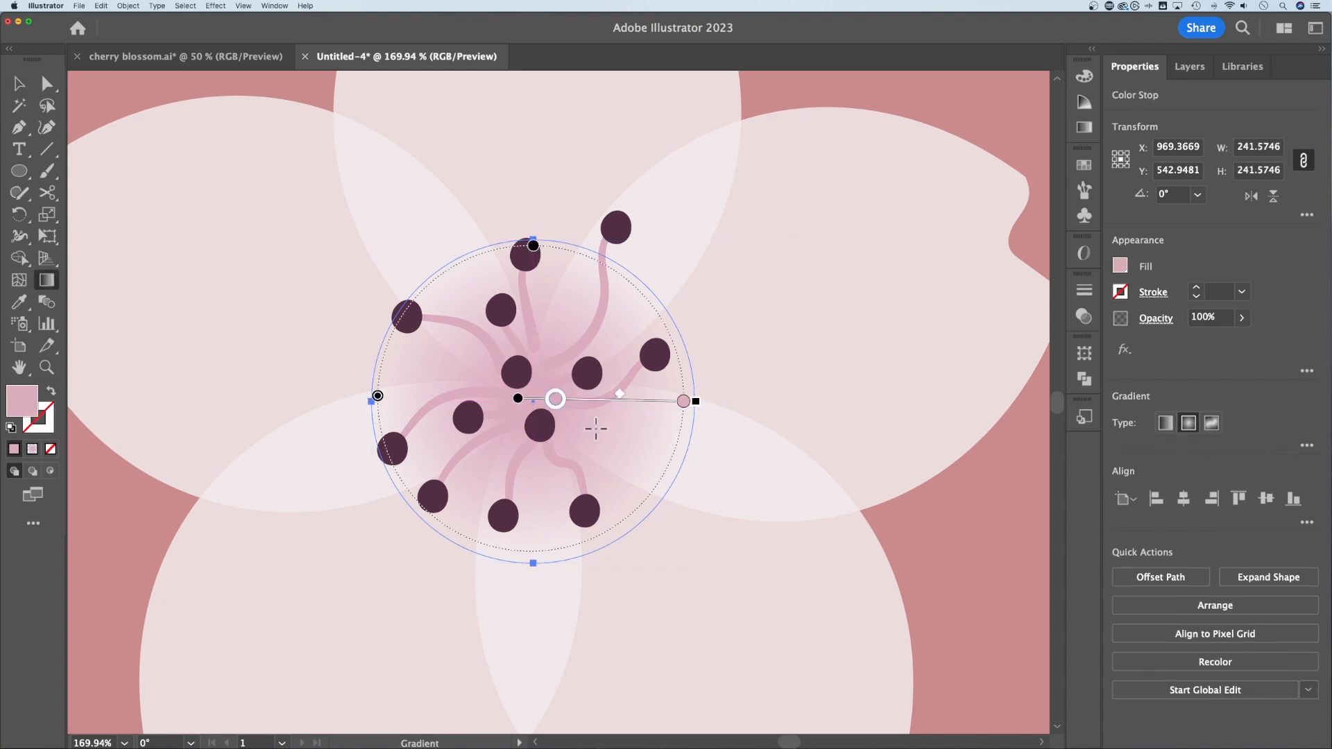
drag(556, 408, 580, 410)
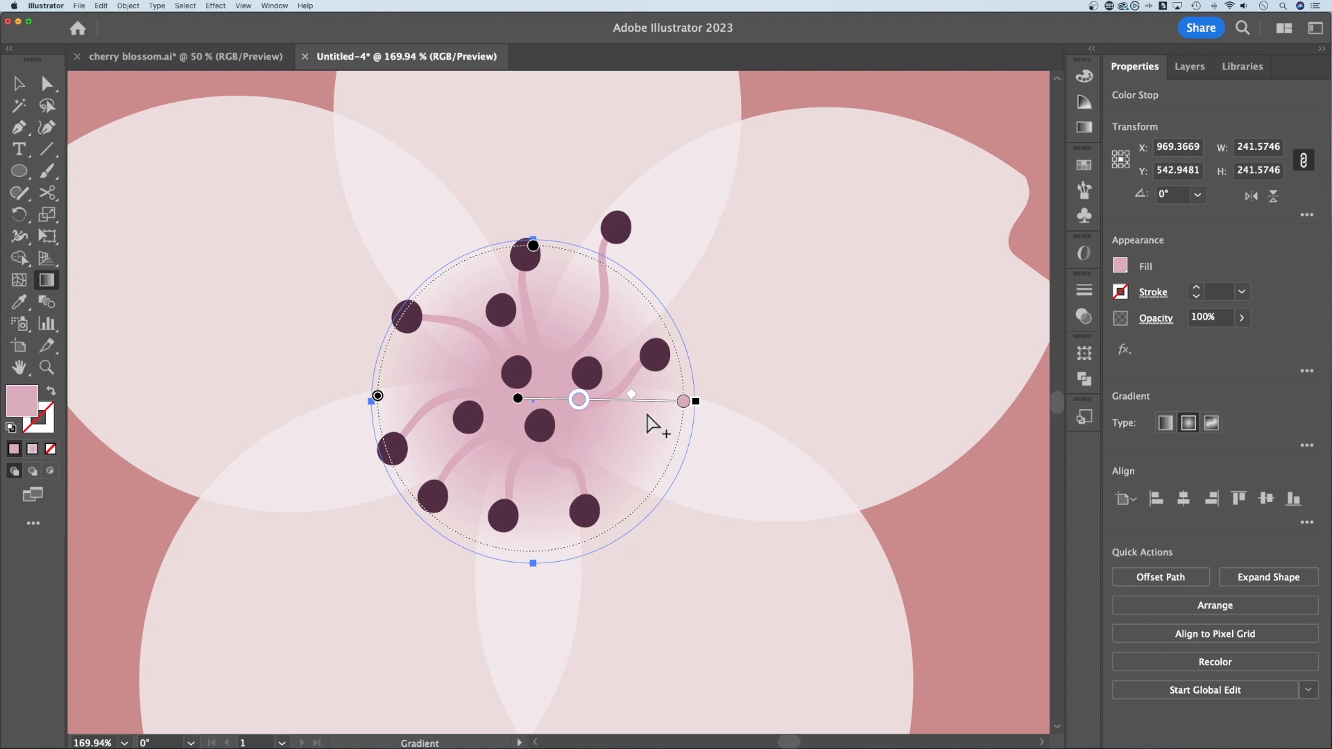
drag(579, 401, 579, 409)
click(19, 84)
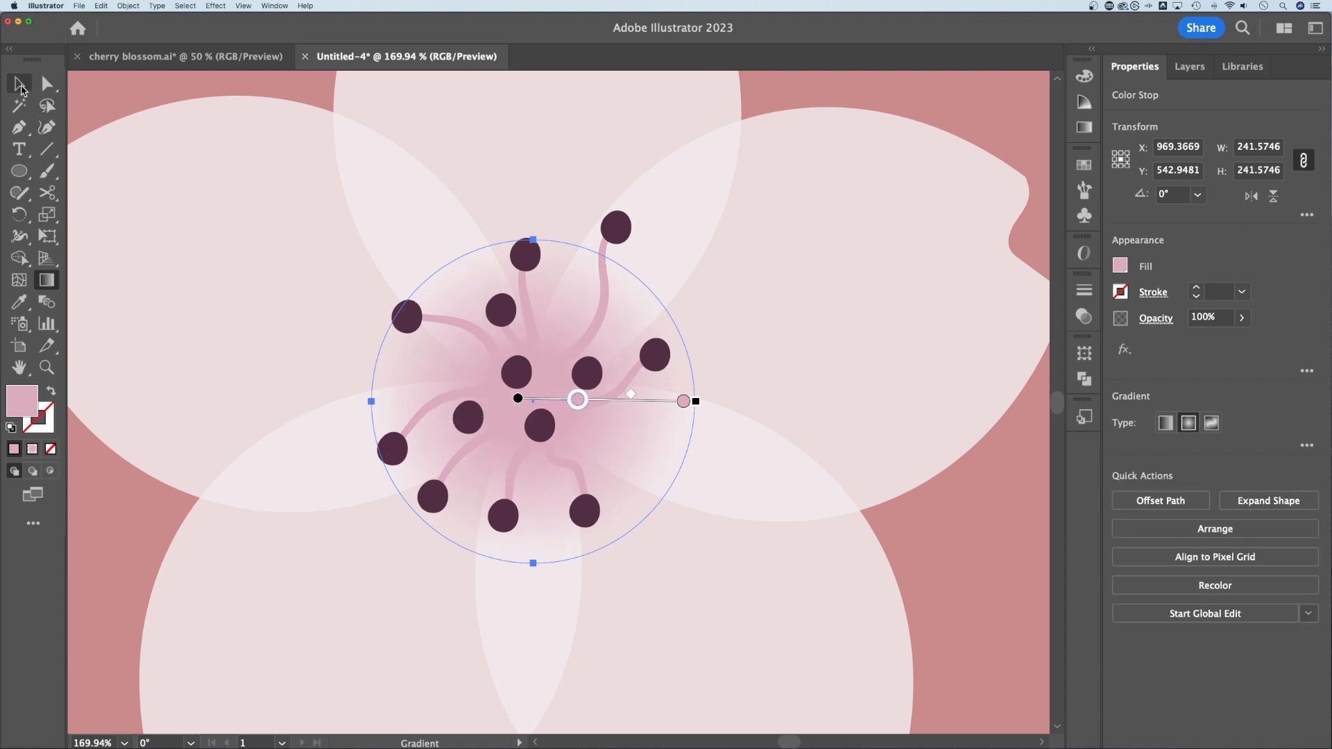
click(968, 484)
key(super+minus)
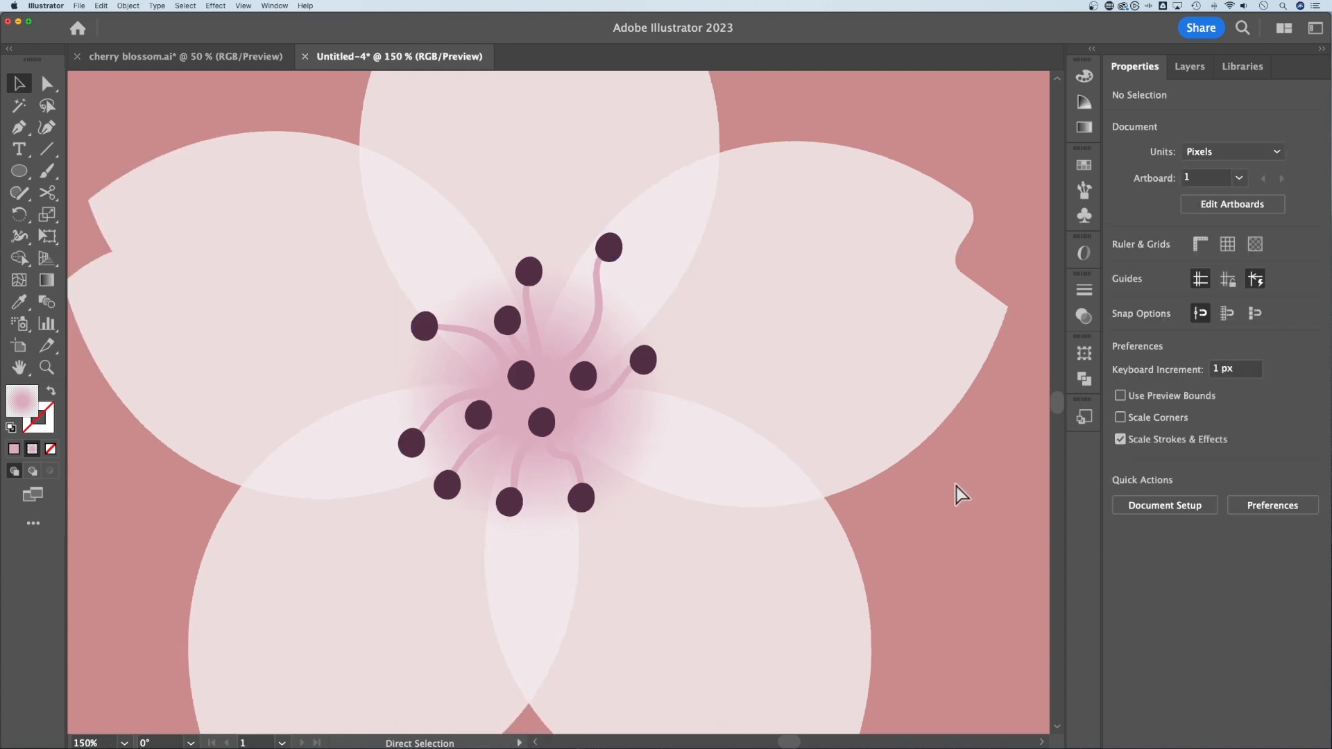
key(super+minus)
key(super+minus)
key(super+minus)
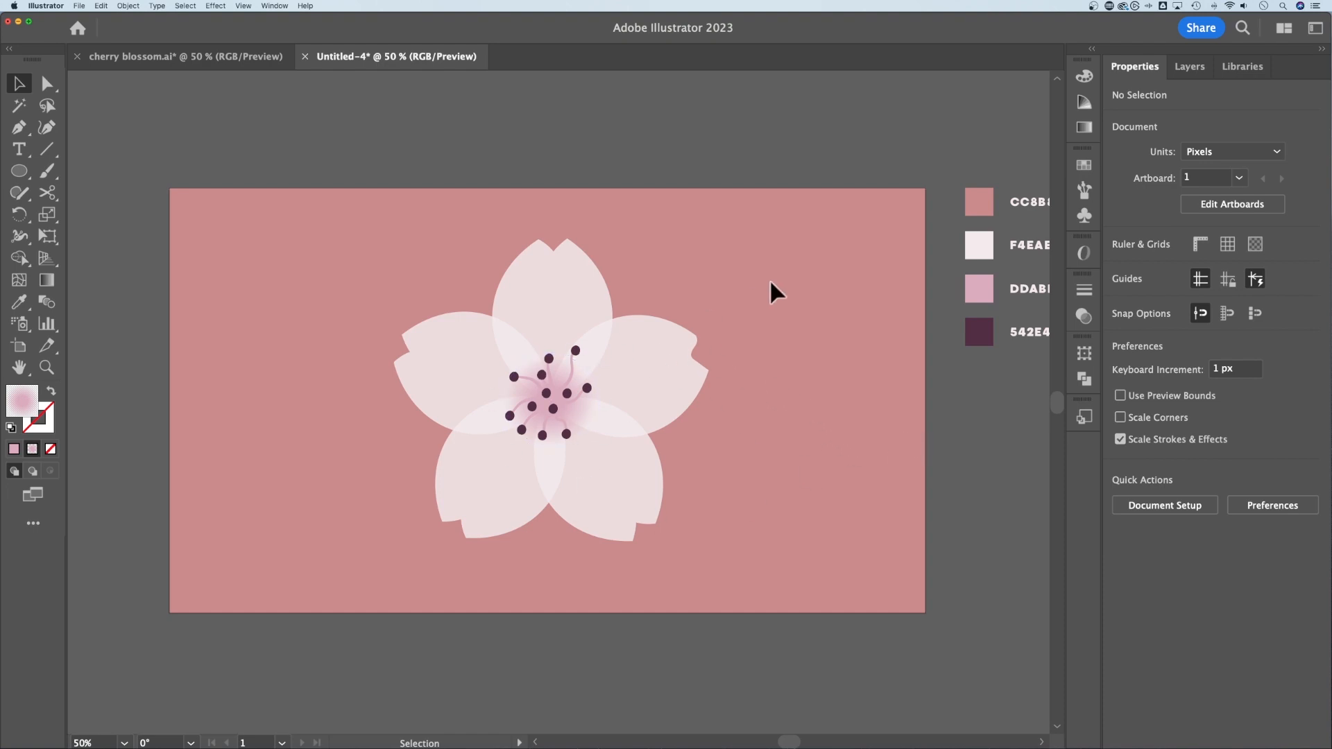
Step: Unlock all objects and lock only the pink background rectangle again
click(129, 6)
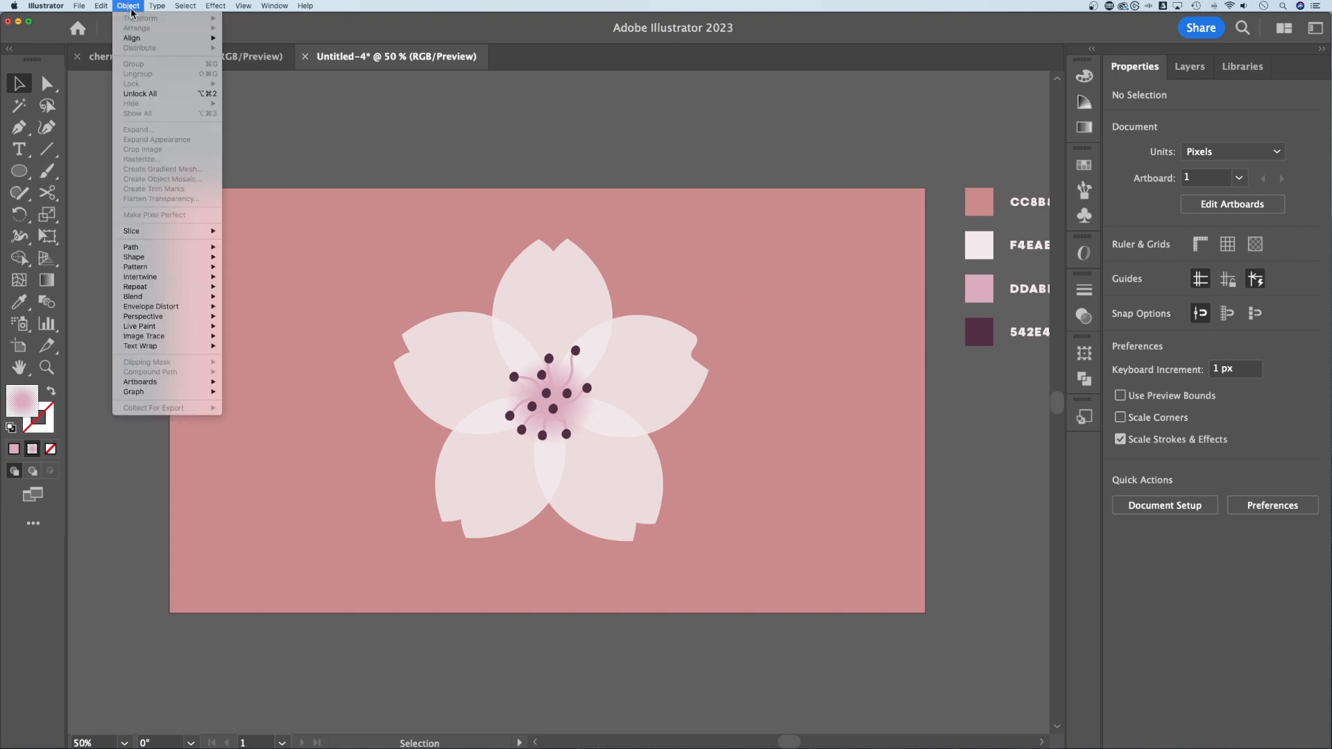
click(152, 93)
key(super+shift+a)
click(797, 259)
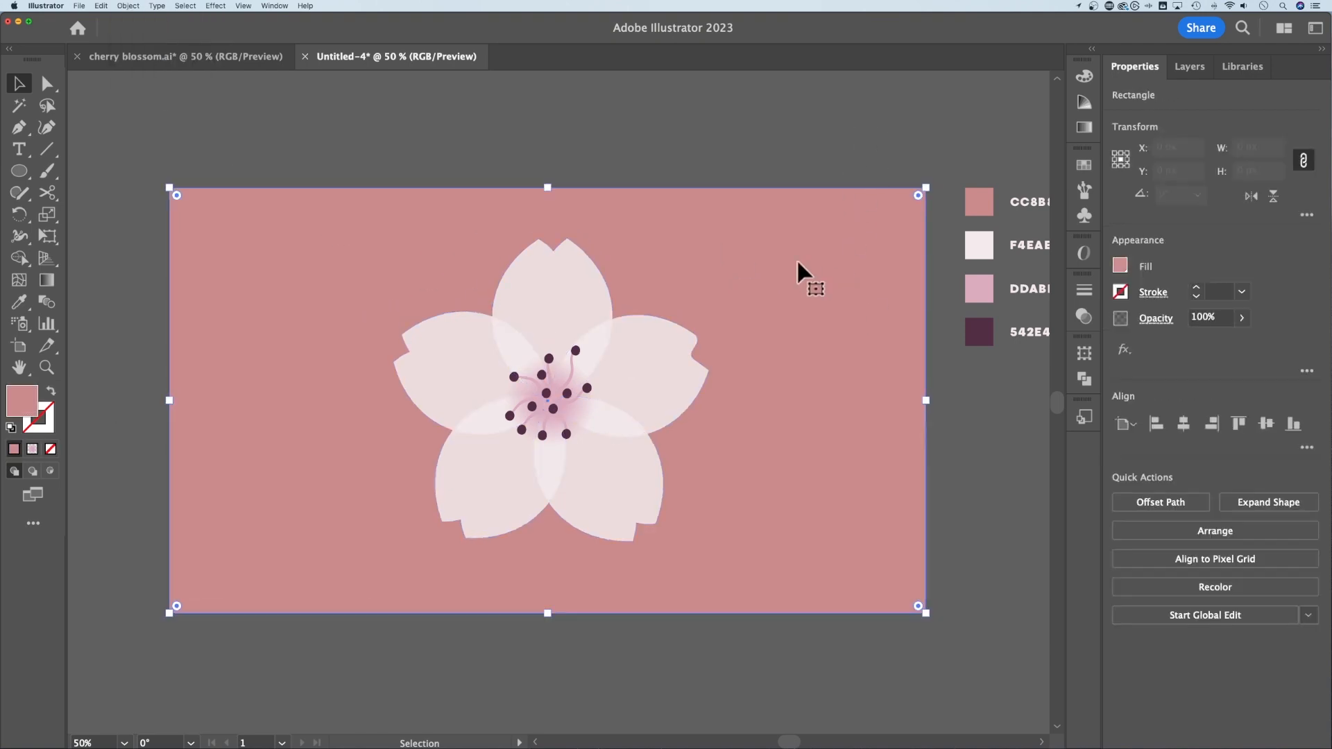
key(a)
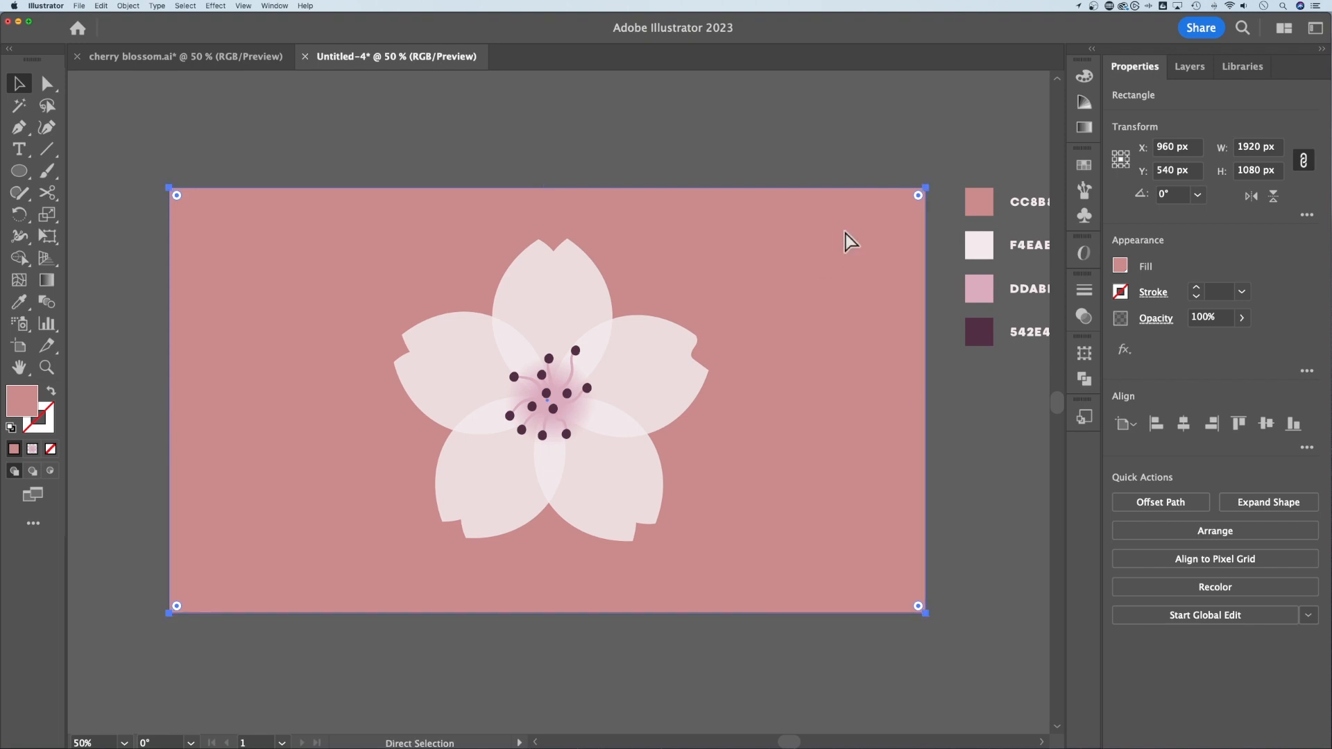
key(super+shift+a)
key(v)
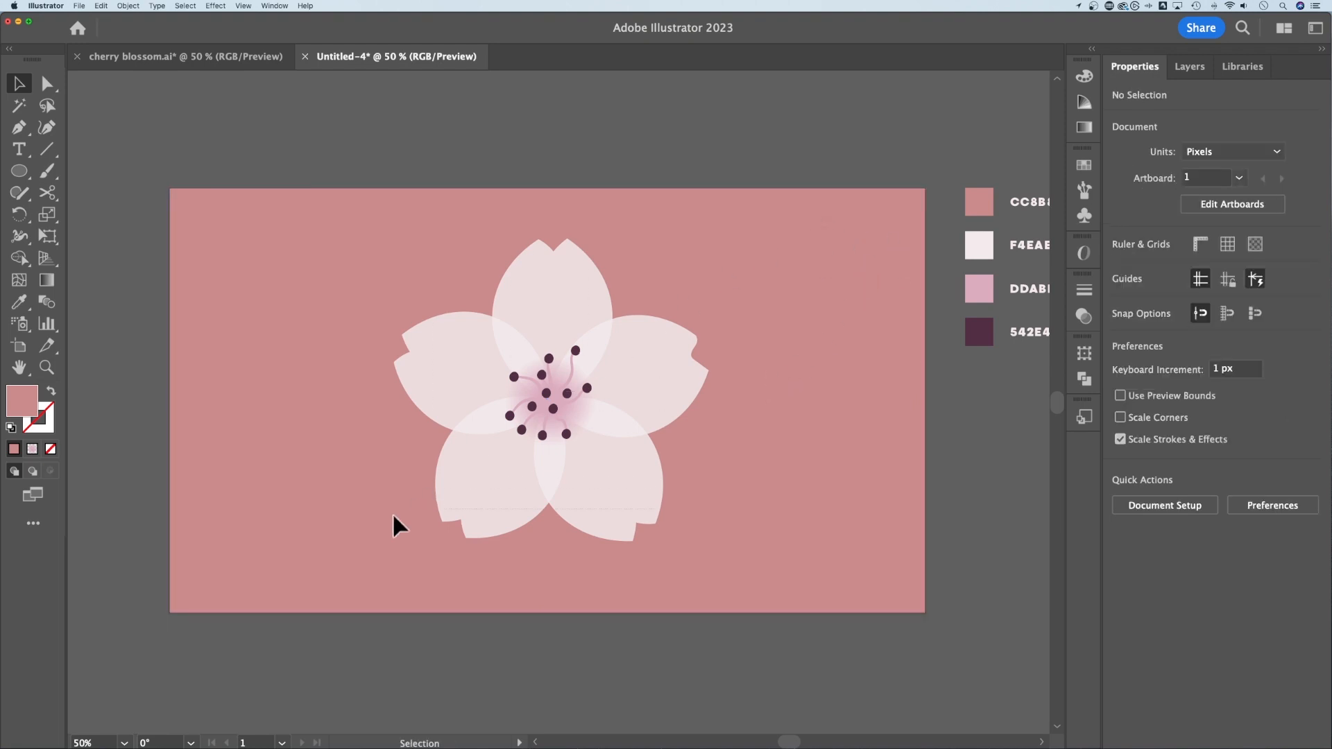
Step: Group the petals, gradient center, filaments and anthers into one flower and move it toward the artboard's left side
right_click(545, 354)
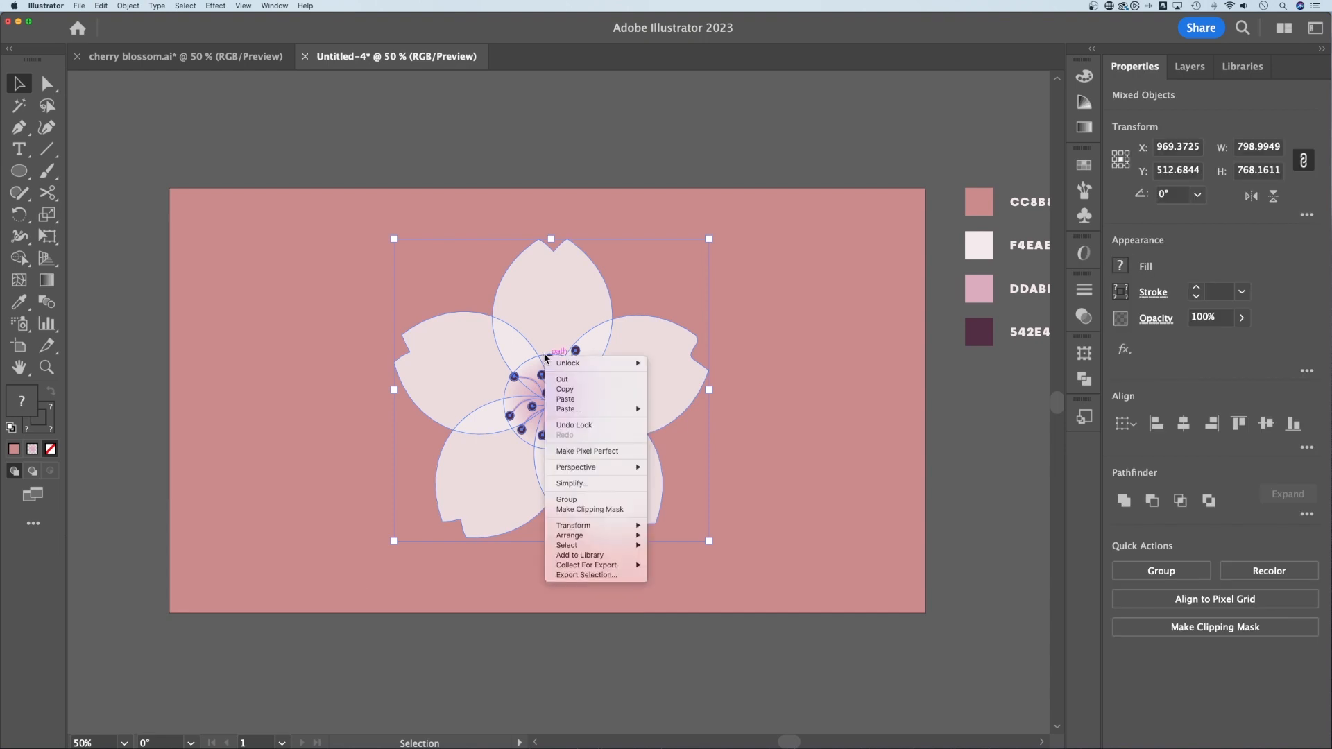
click(579, 501)
click(730, 433)
drag(616, 373, 459, 294)
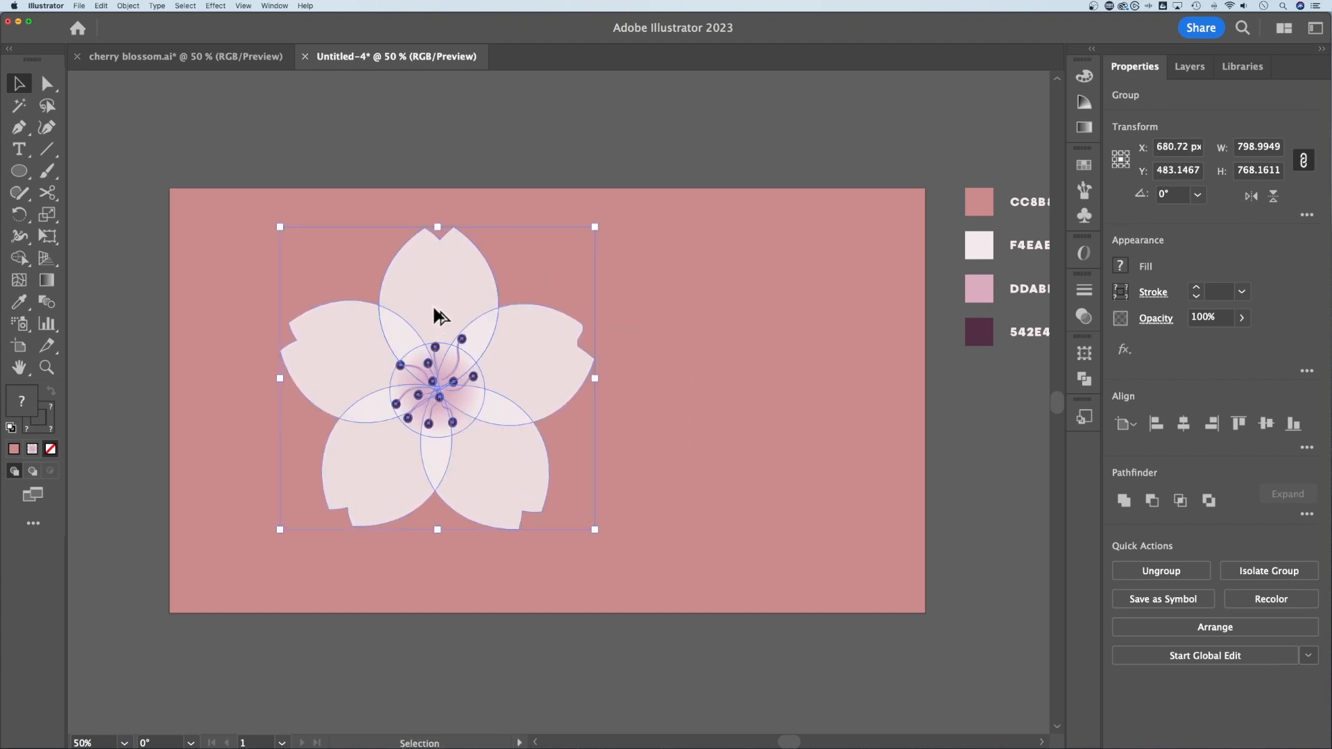
Step: Duplicate the grouped flower onto the artboard's right side and shrink the copy proportionally to about 460 px wide
drag(436, 313, 744, 283)
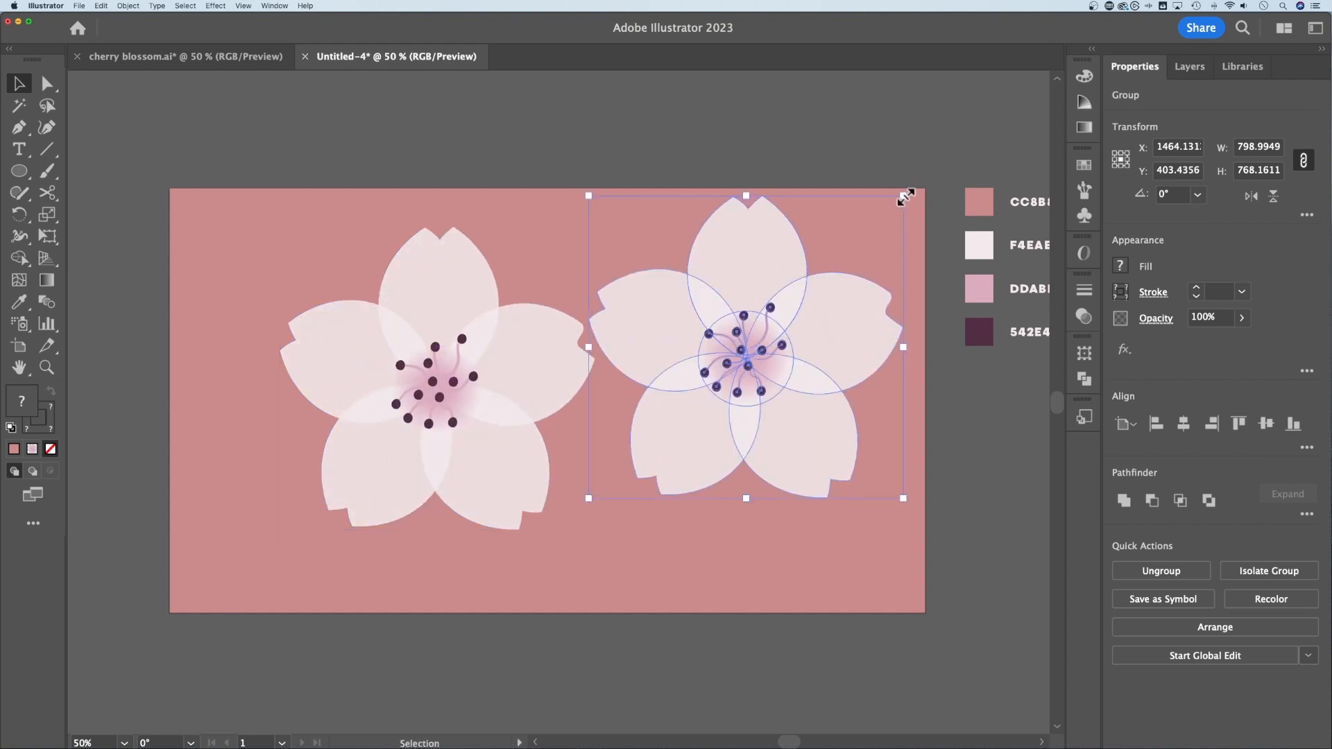
drag(906, 197, 840, 247)
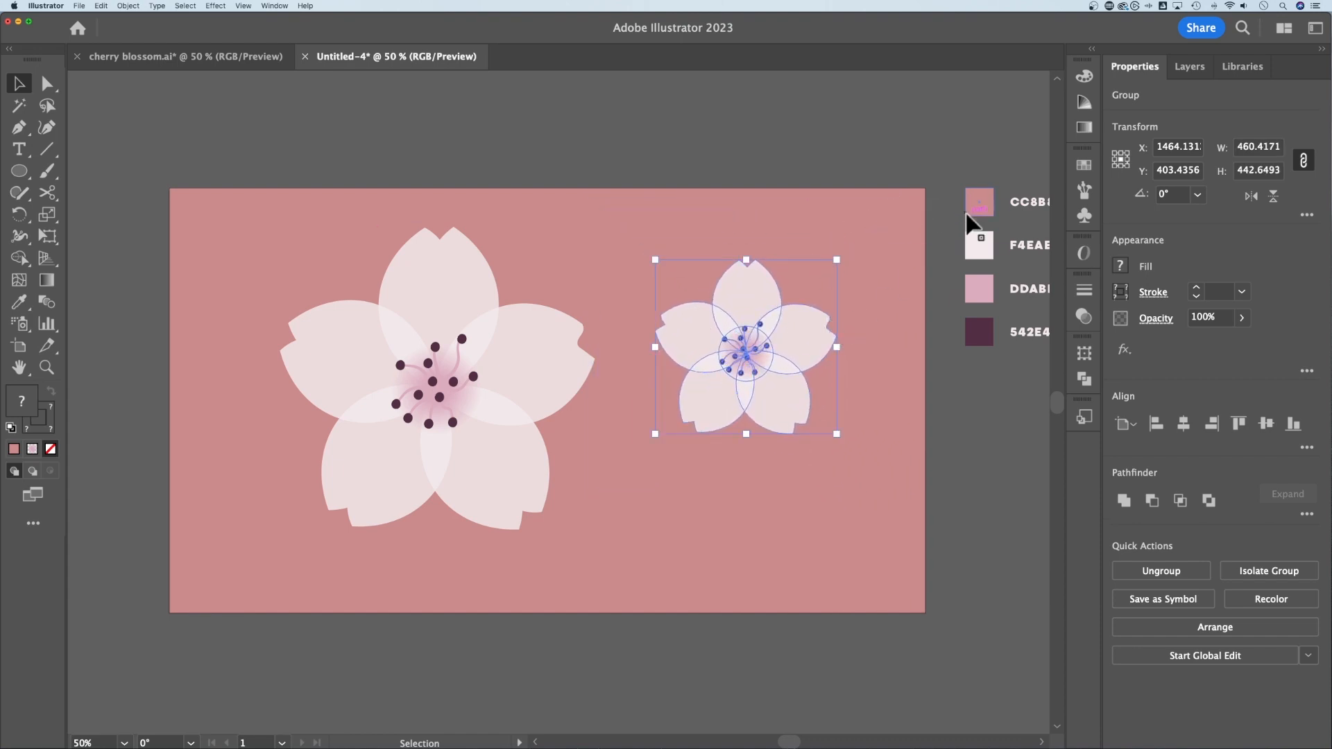
click(1306, 214)
Step: Duplicate the smaller flower below itself, shrink the new copy to about 353 px wide, rotate it and move it closer to the large flower
drag(799, 331, 761, 475)
right_click(734, 285)
key(Escape)
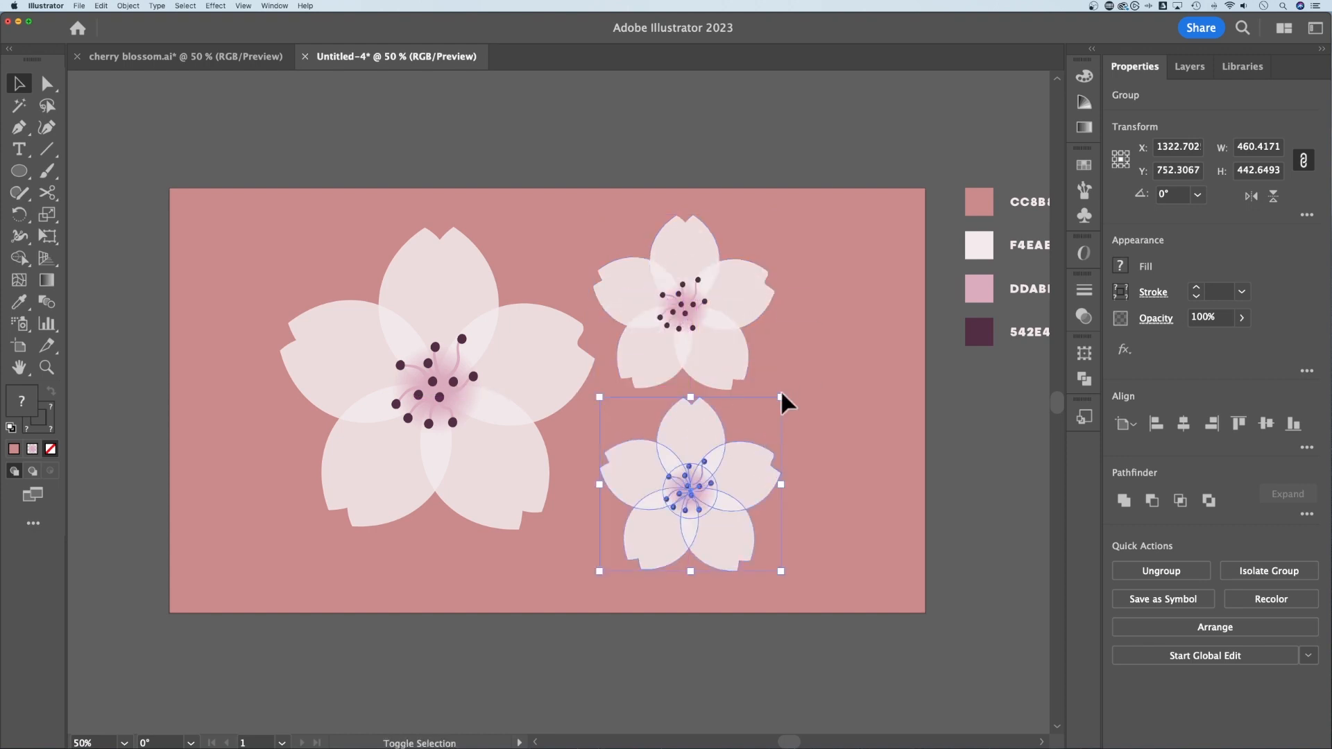
drag(780, 394, 686, 429)
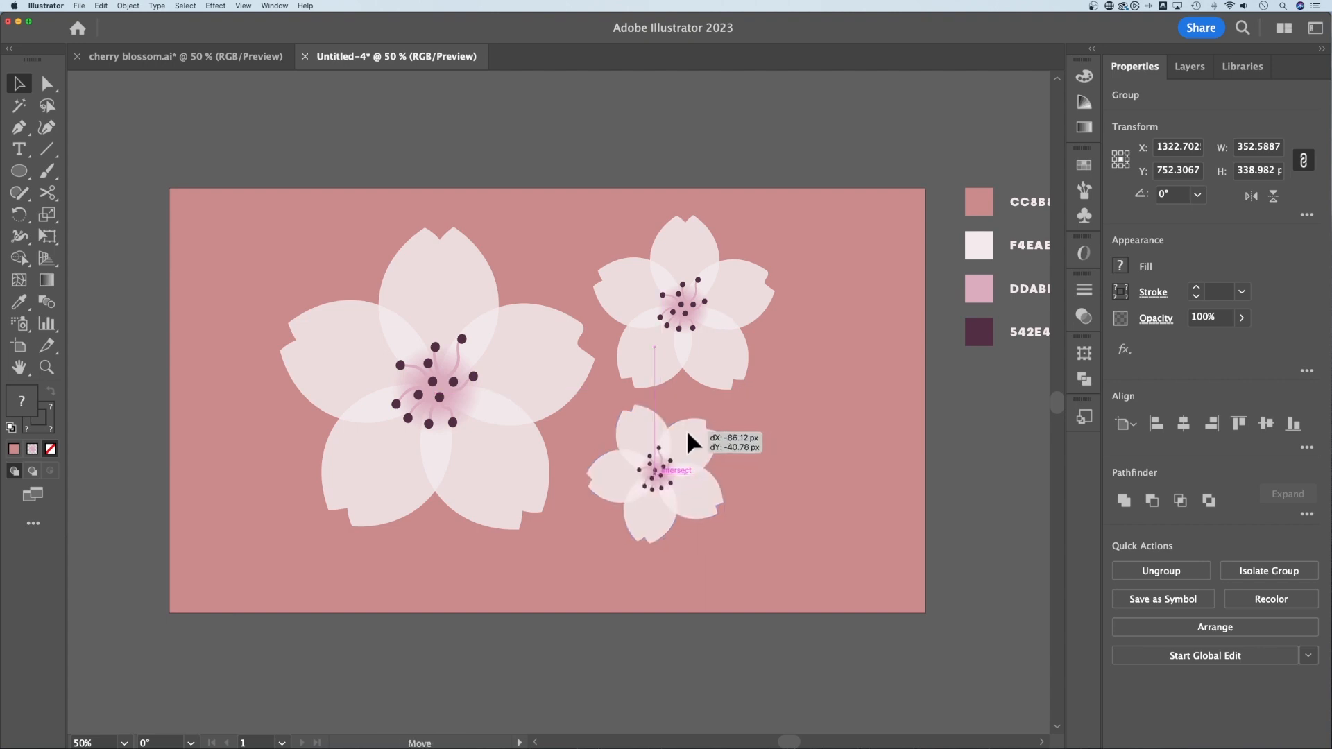
click(859, 424)
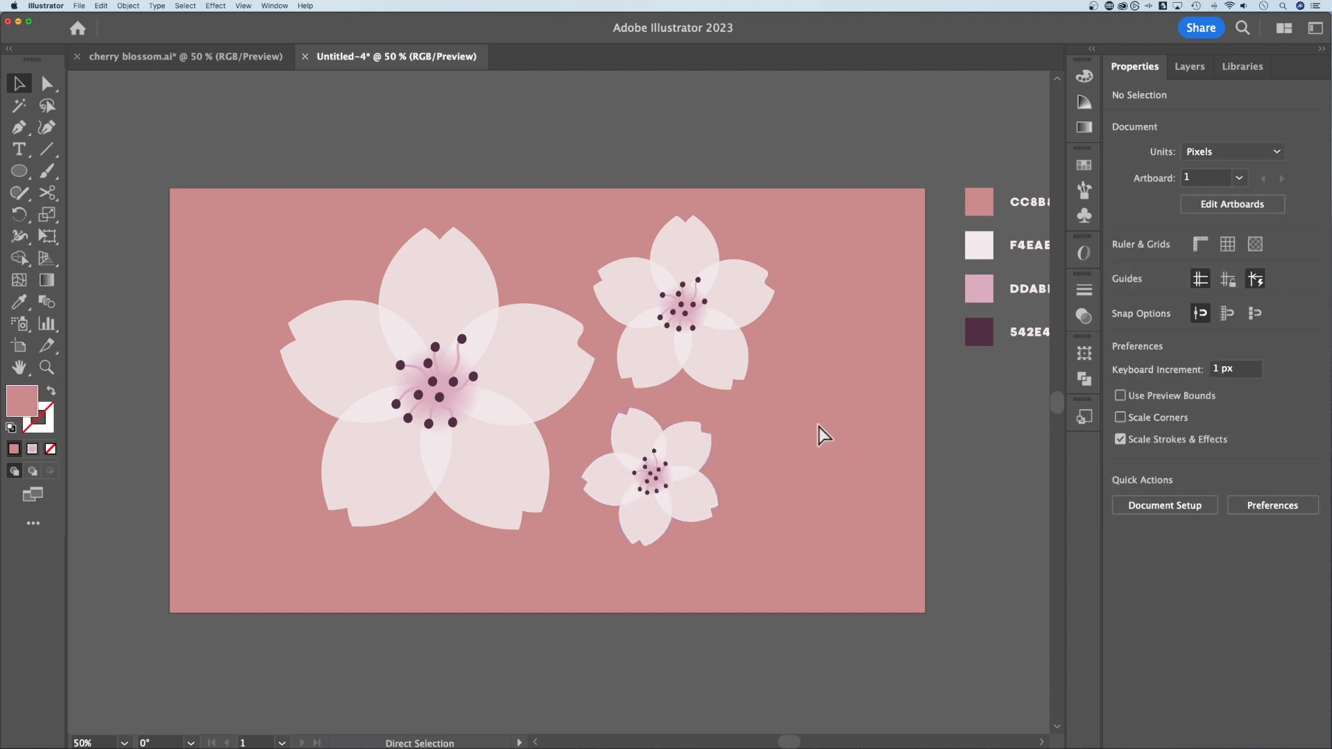
Step: Preview the global light pink swatch at R=187 G=155 B=190 on the flowers and discard the change
key(super+equal)
drag(856, 410, 876, 464)
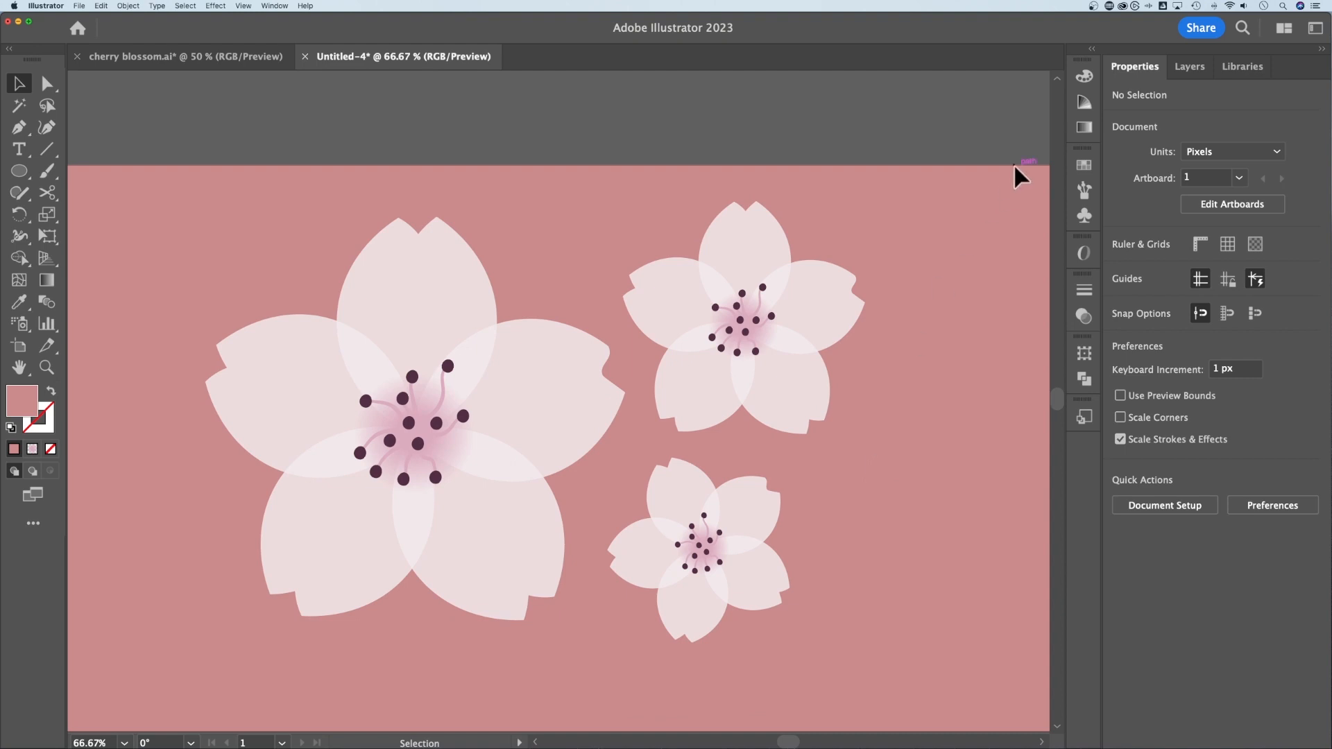
click(1085, 166)
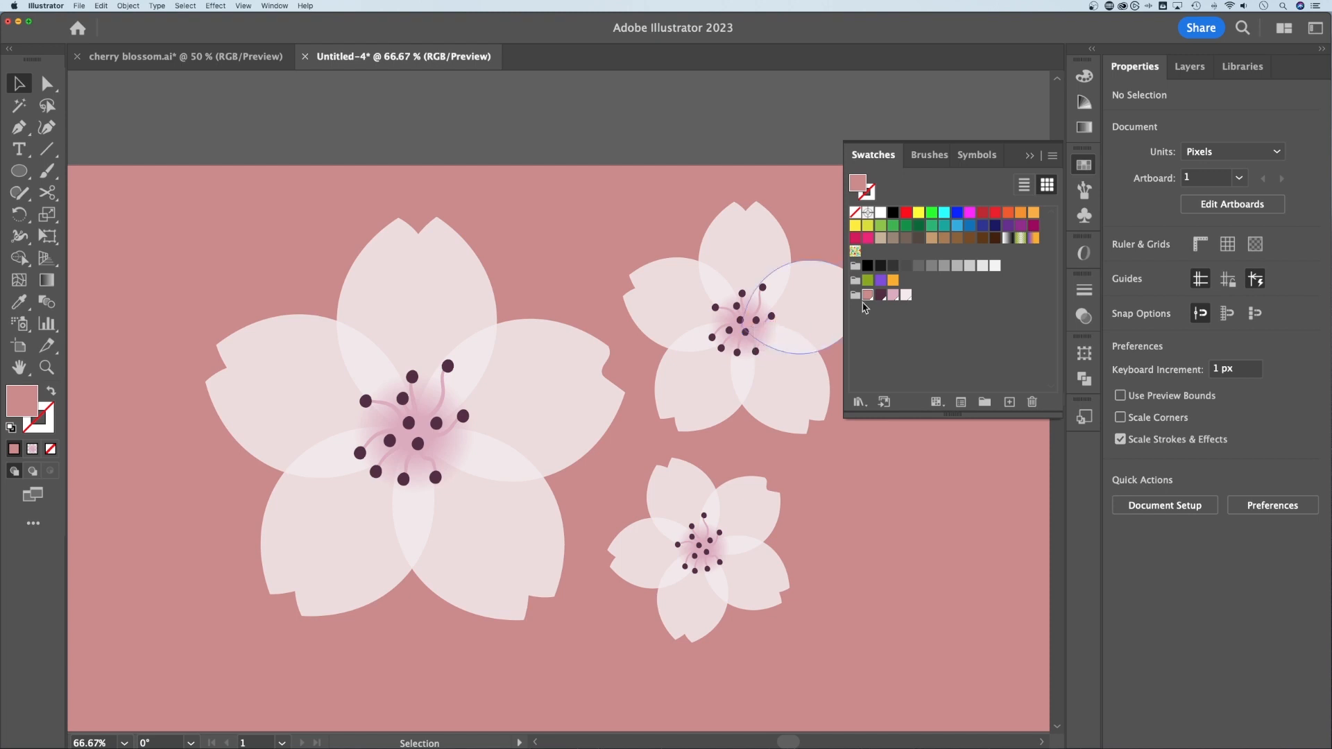
double_click(893, 295)
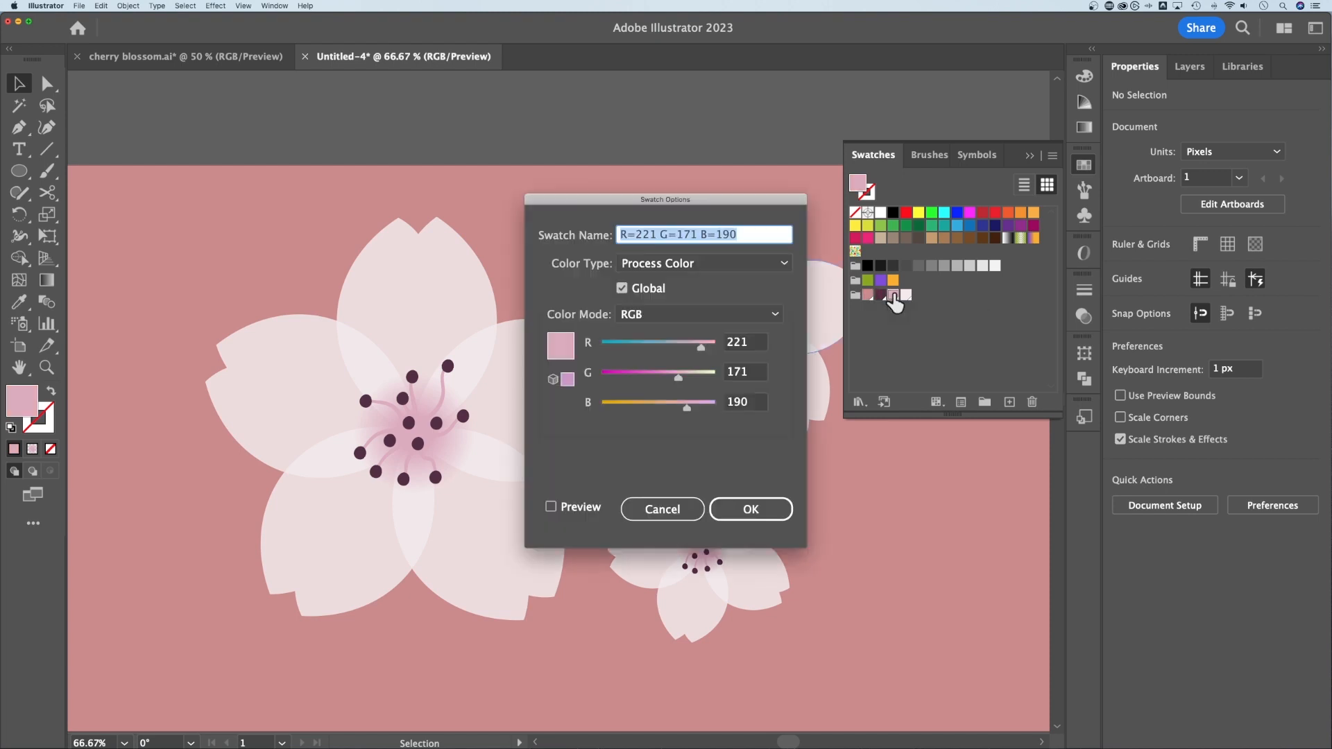
drag(734, 199, 1054, 256)
click(871, 562)
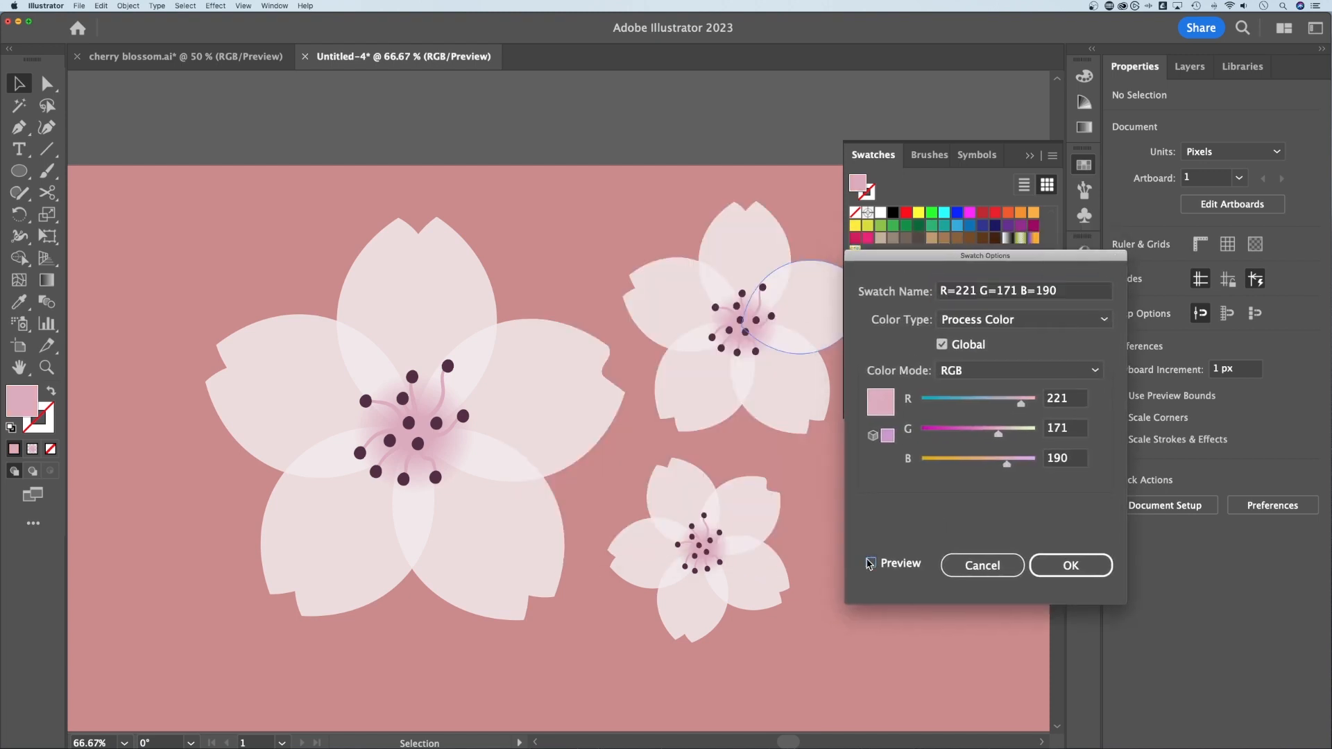
mouse_move(999, 435)
mouse_down()
mouse_move(979, 437)
mouse_move(1013, 406)
mouse_move(993, 439)
mouse_up()
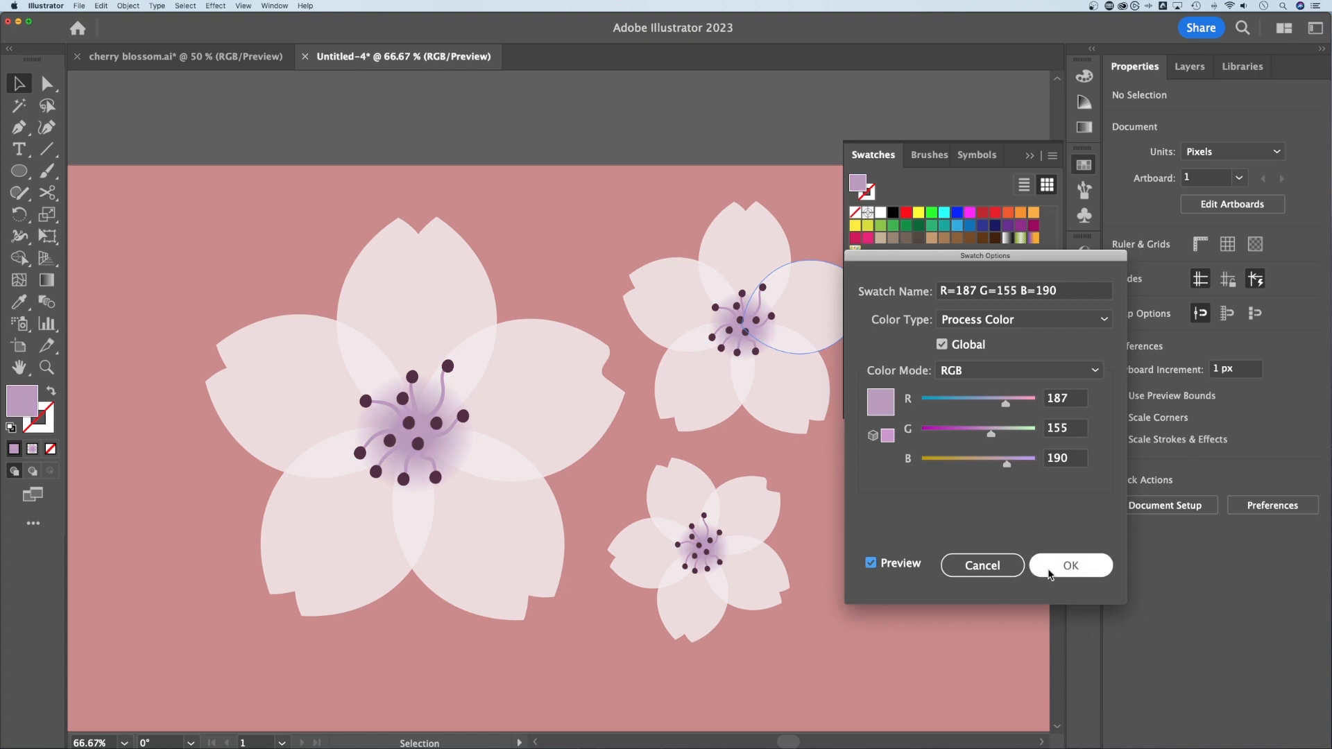
click(1003, 565)
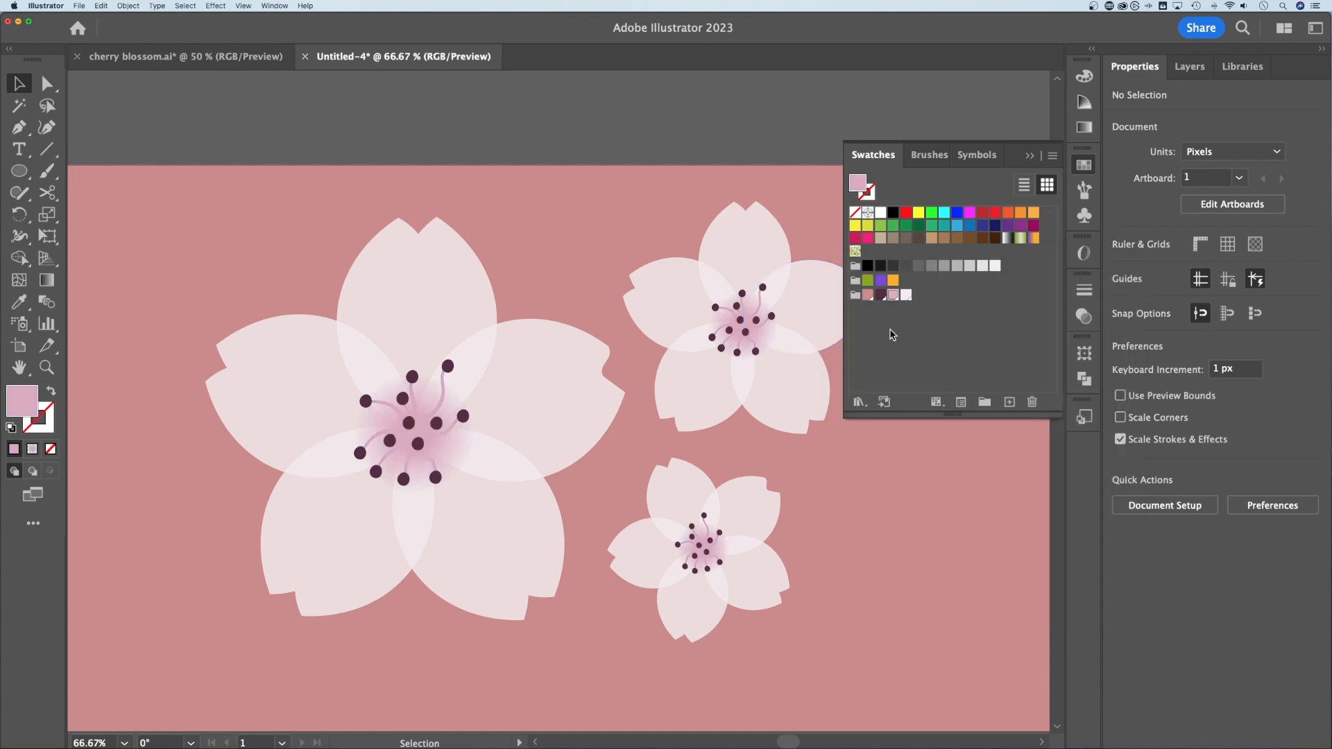
click(1029, 154)
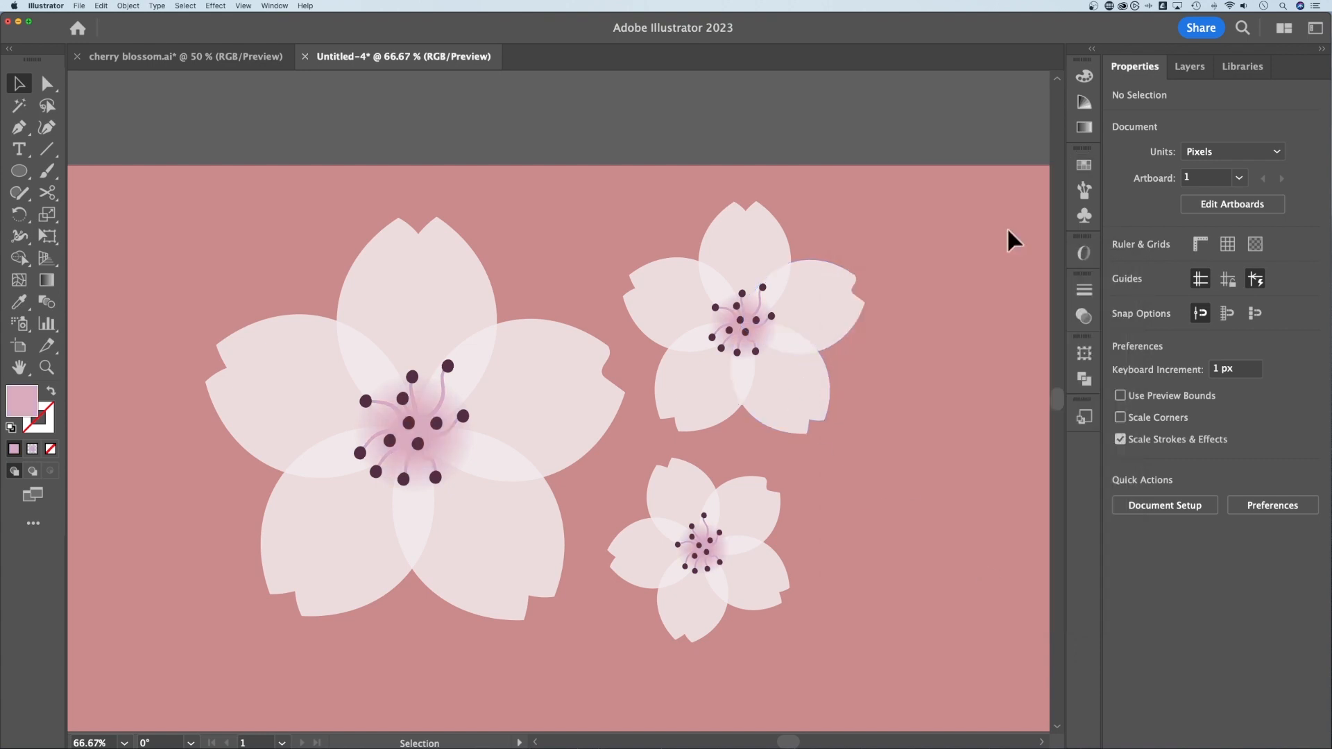
key(super+minus)
scroll(856, 311, right, 1)
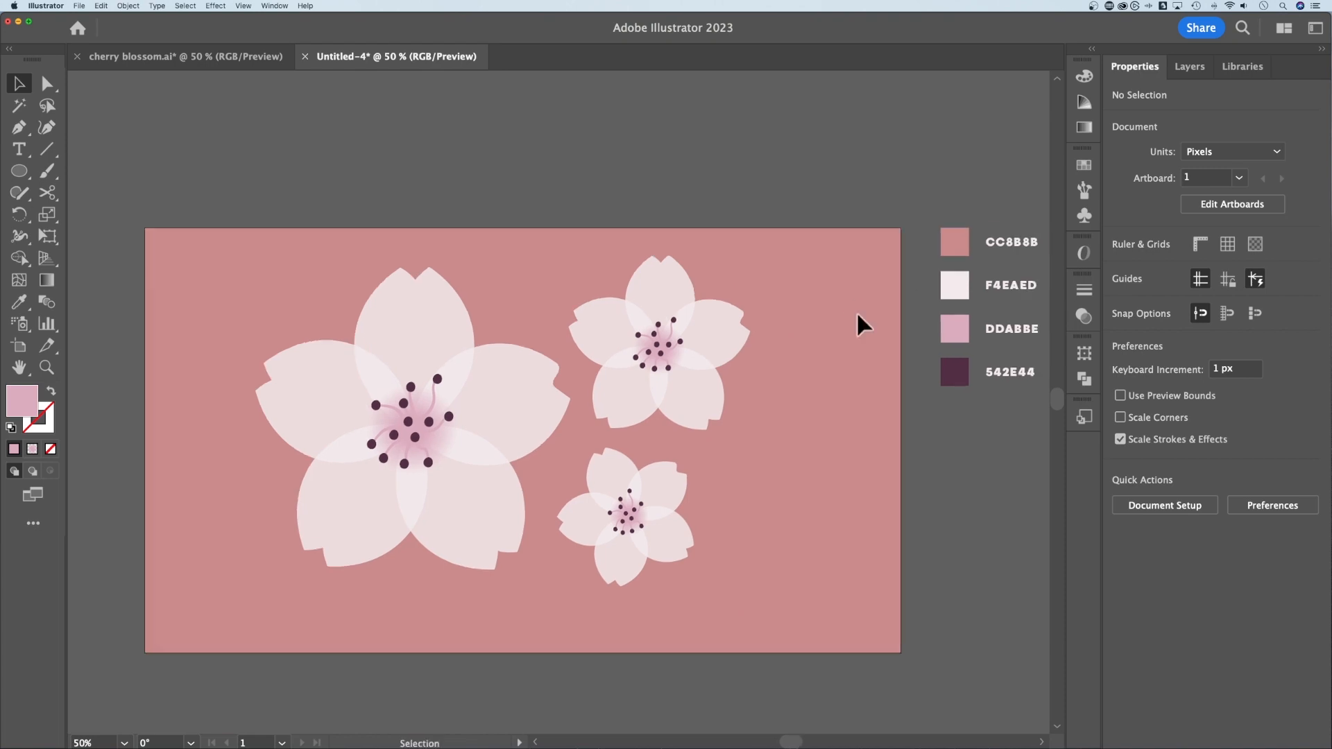